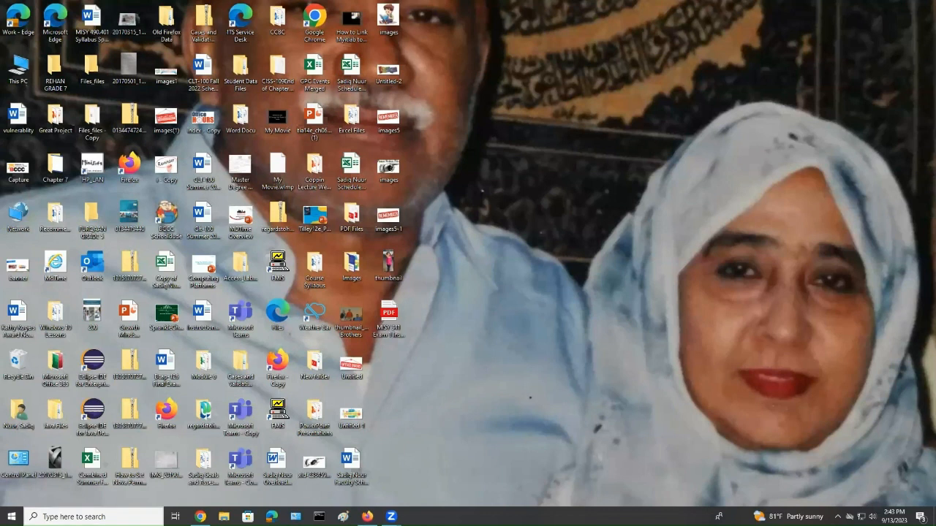
Search for Excel from the Windows taskbar and launch the app
{"action": "left_click", "coordinate": [93, 517]}
{"action": "type", "text": "ex"}
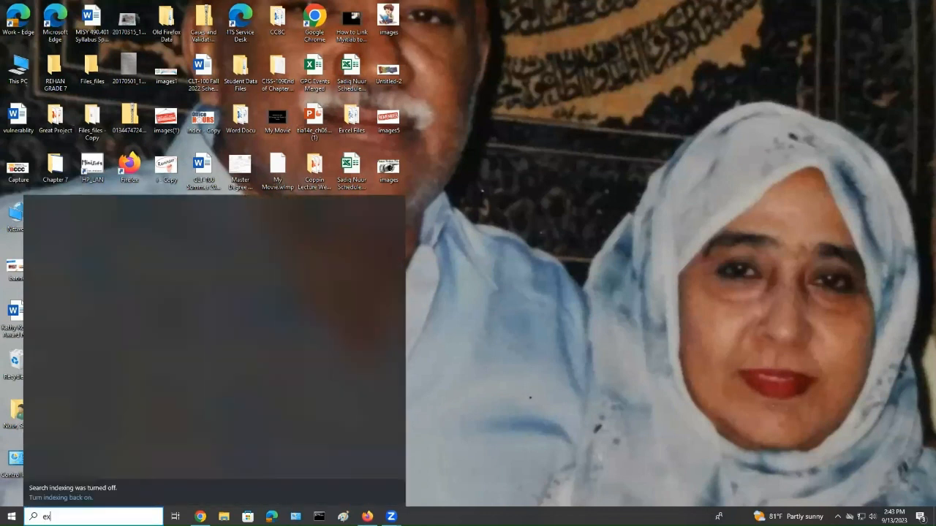
{"action": "type", "text": "ce"}
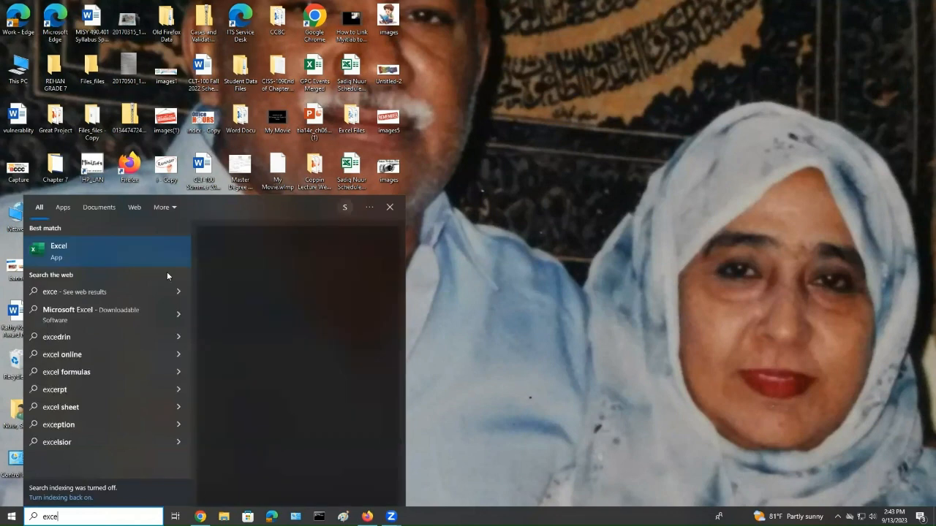
{"action": "left_click", "coordinate": [112, 247]}
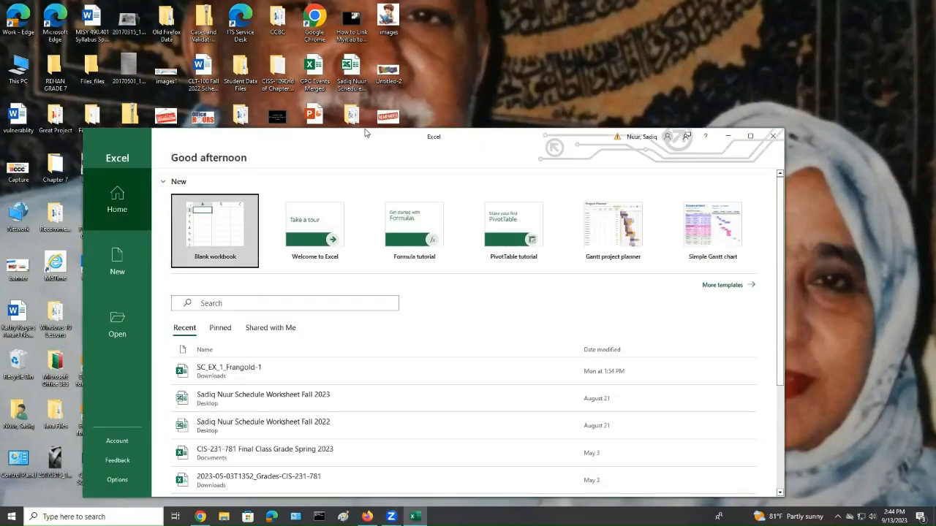
Create a new blank workbook
{"action": "left_click_drag", "start_coordinate": [364, 128], "coordinate": [363, 89]}
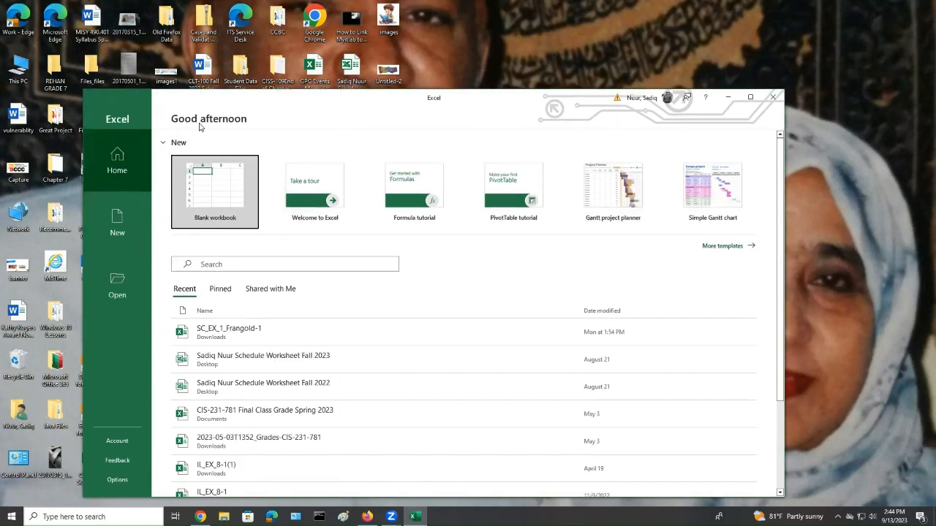
{"action": "key", "text": "ctrl"}
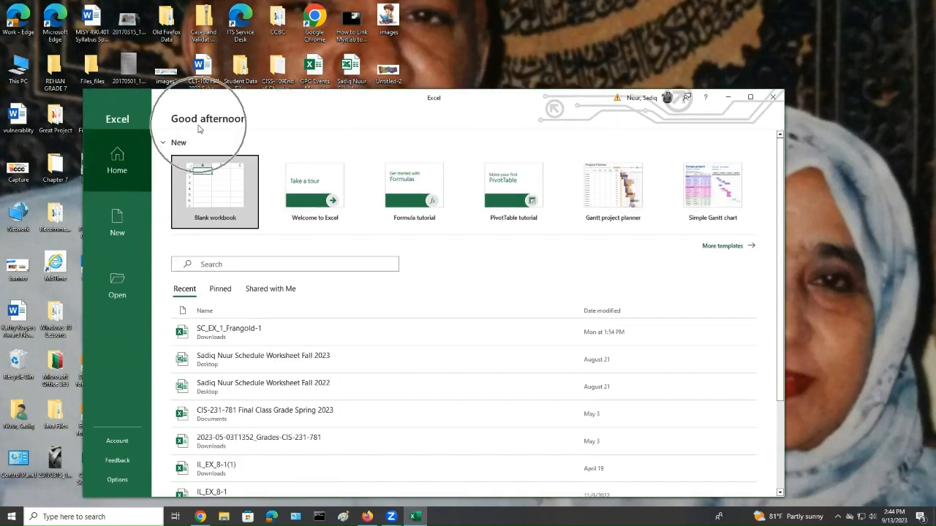
{"action": "key", "text": "ctrl"}
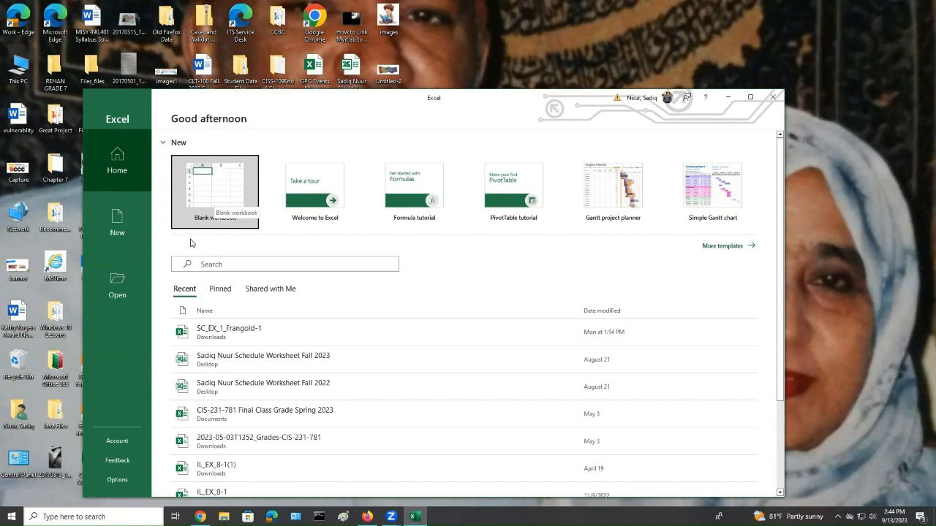
{"action": "left_click", "coordinate": [221, 191]}
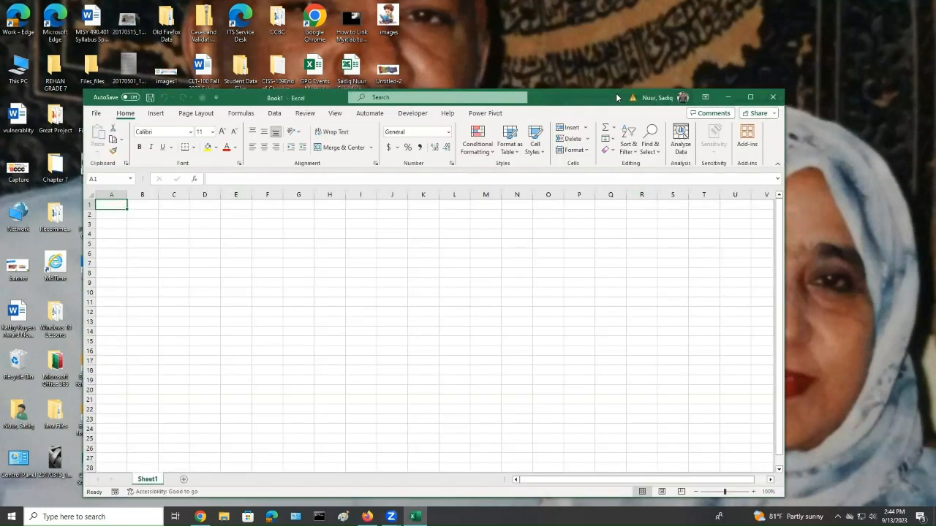
Maximize the workbook window and zoom the sheet to 160%
{"action": "left_click_drag", "start_coordinate": [617, 97], "coordinate": [612, 66]}
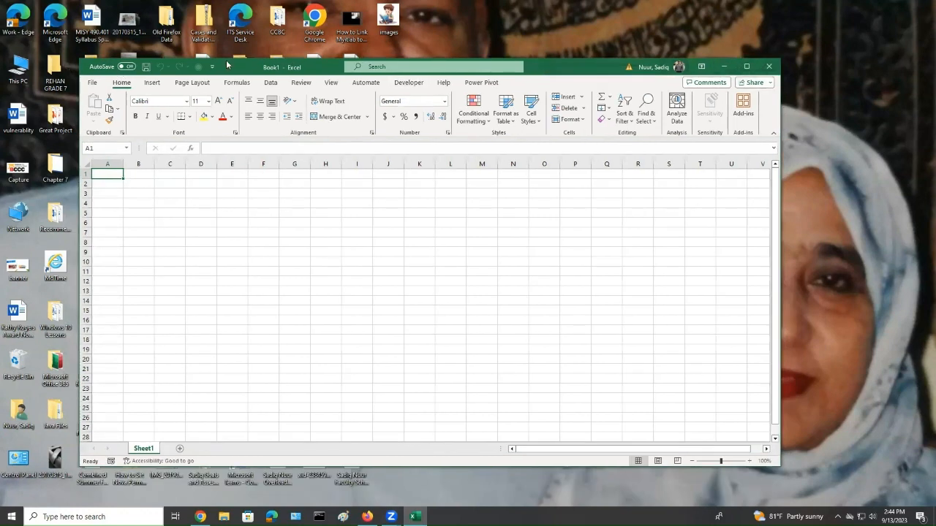
{"action": "left_click_drag", "start_coordinate": [234, 72], "coordinate": [234, 90]}
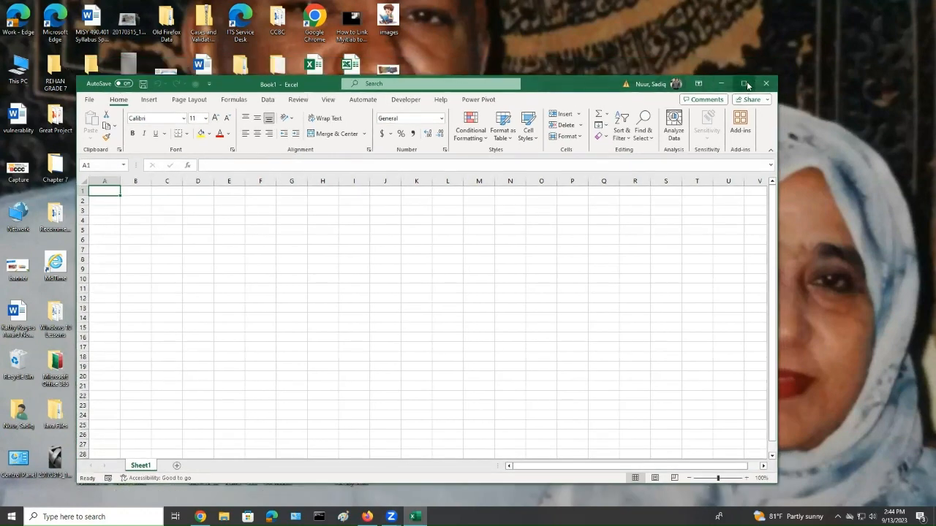
{"action": "left_click", "coordinate": [745, 84]}
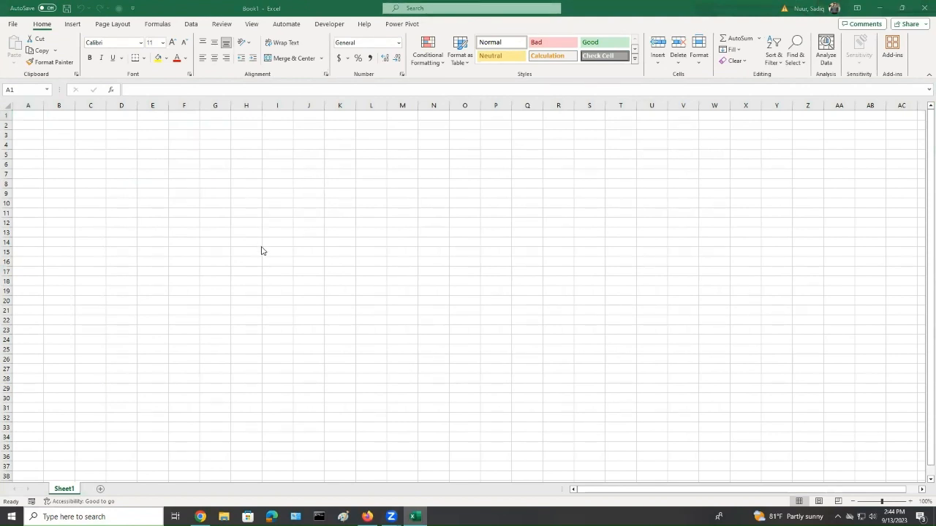
{"action": "left_click", "coordinate": [883, 503]}
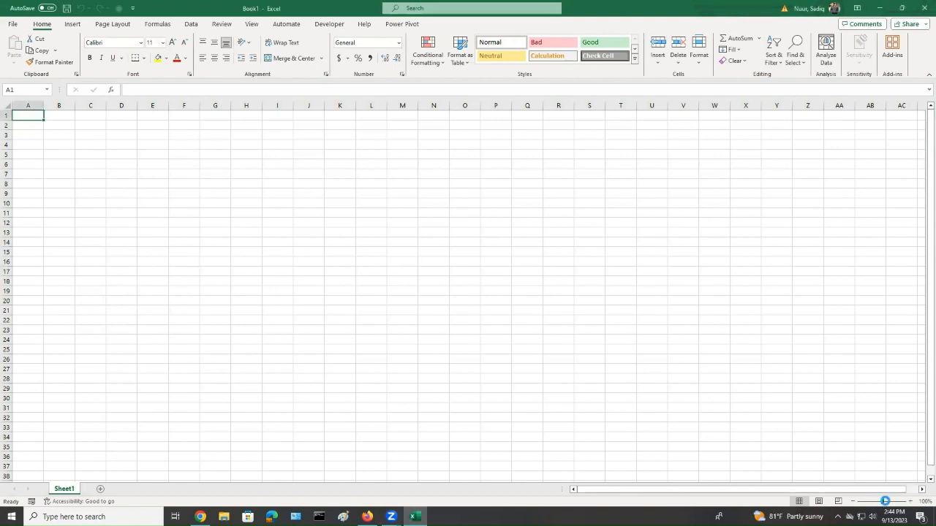
{"action": "left_click", "coordinate": [886, 501]}
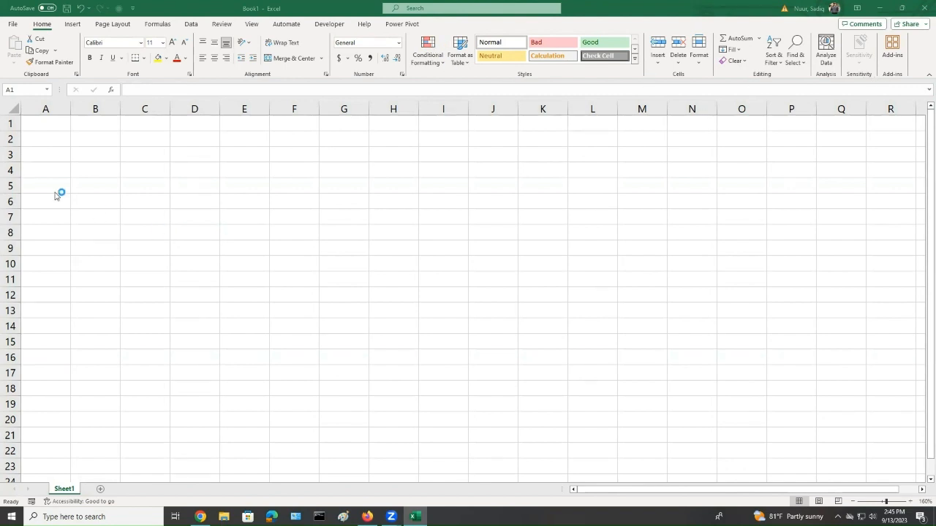
Enter the title Kaitlyn's Ice Cream Shoppe in cell A1
{"action": "left_click", "coordinate": [44, 124]}
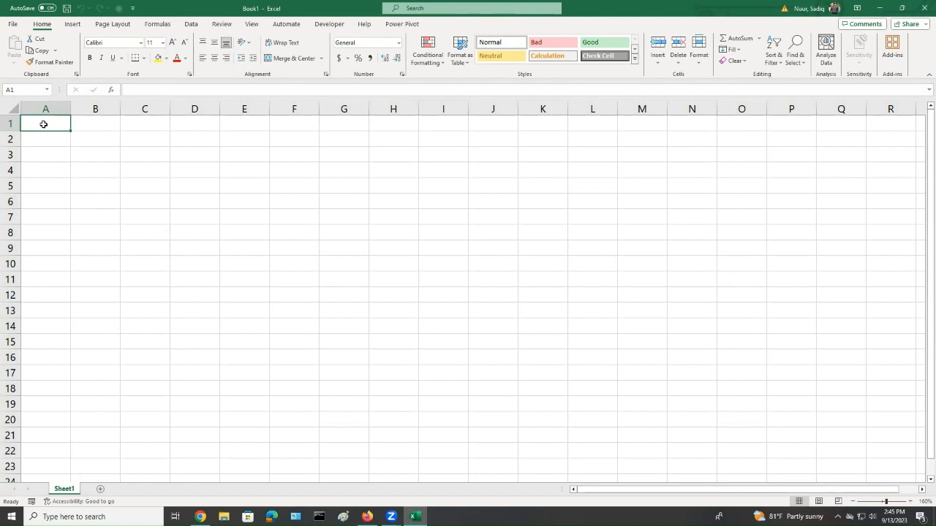
{"action": "type", "text": "Kai"}
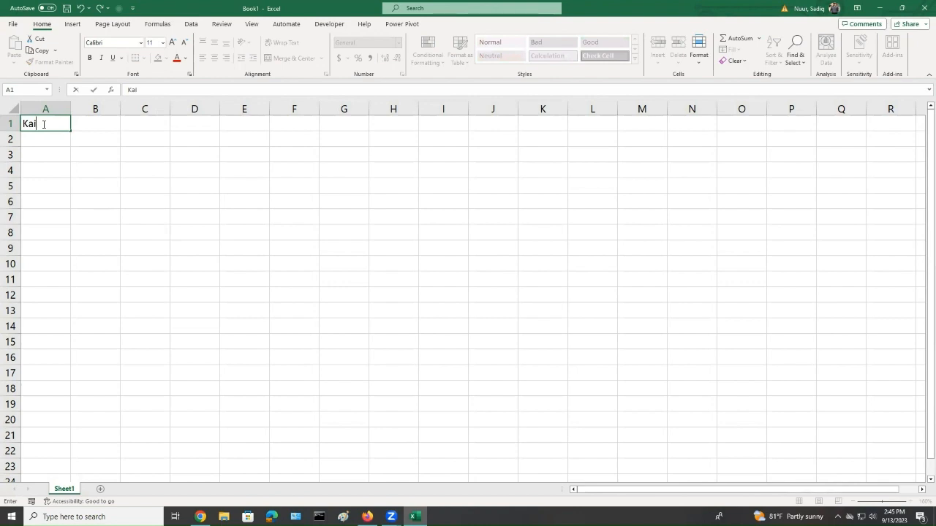
{"action": "type", "text": "tlyn's Ice Crea"}
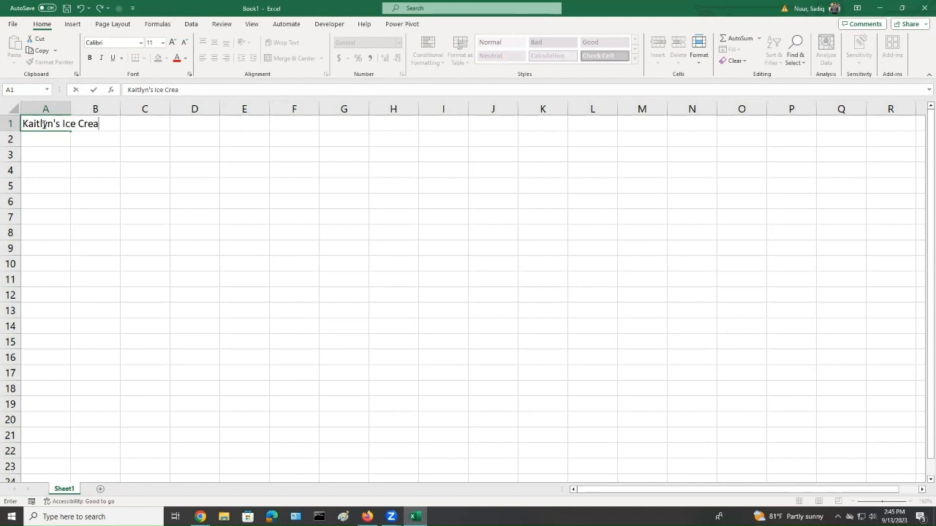
{"action": "type", "text": "m Shoppe"}
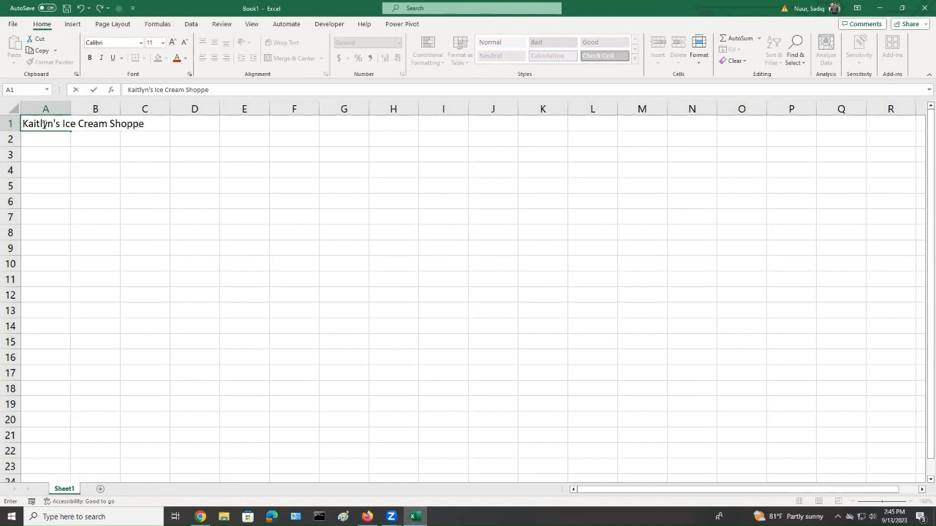
{"action": "key", "text": "Return"}
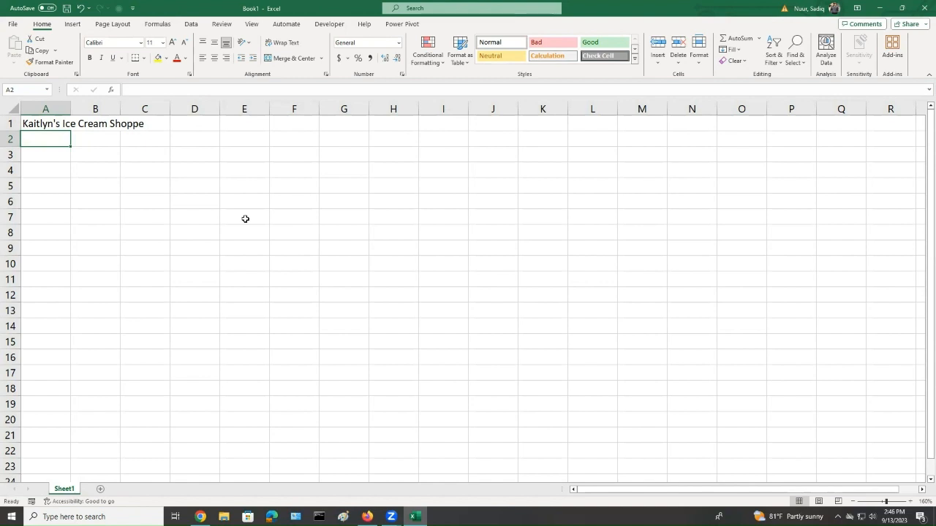
Enter the subtitle Six-Month Financial Projection in cell A2
{"action": "type", "text": "Si"}
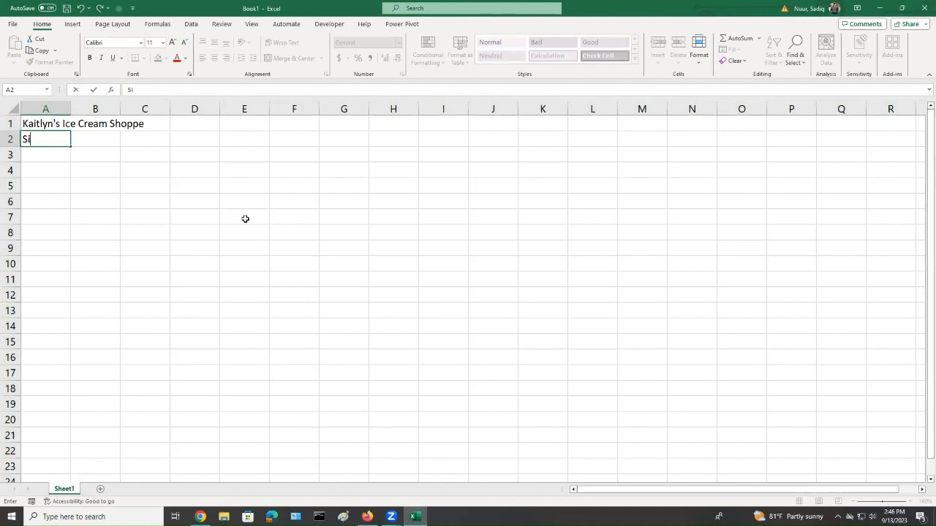
{"action": "type", "text": "x-Month Financial "}
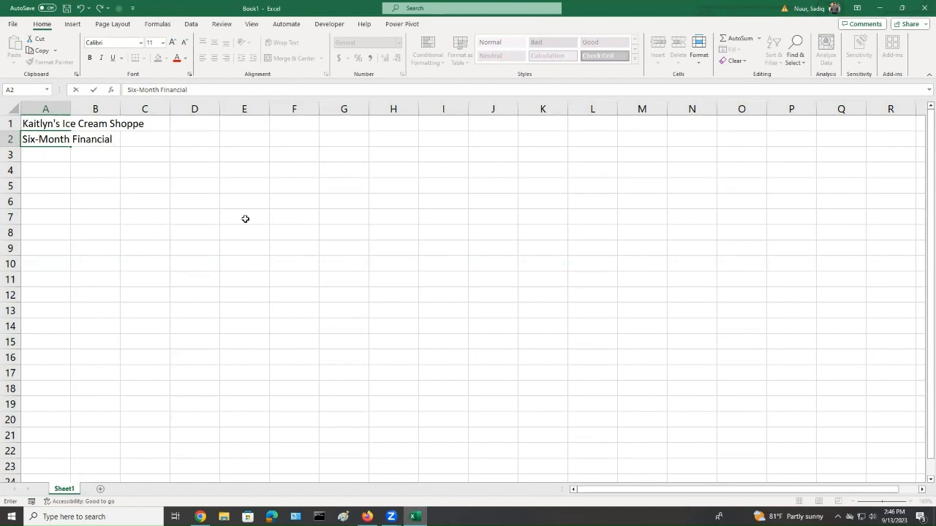
{"action": "type", "text": "Projectio"}
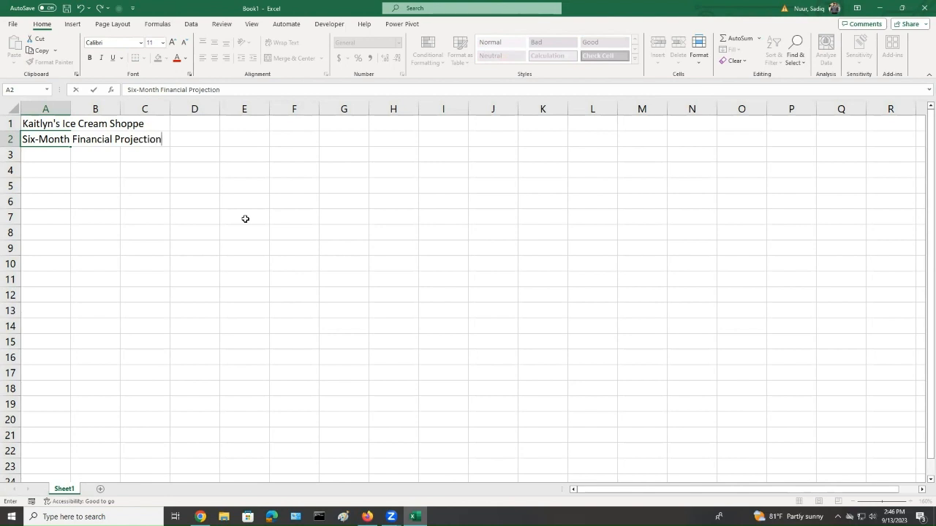
{"action": "type", "text": "n"}
{"action": "key", "text": "Return"}
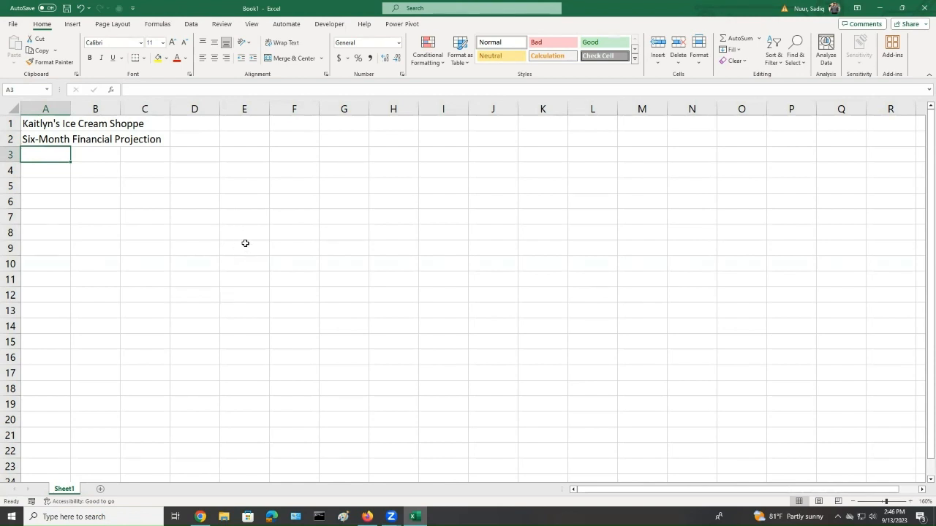
Apply the Savon theme to the workbook
{"action": "left_click", "coordinate": [114, 24]}
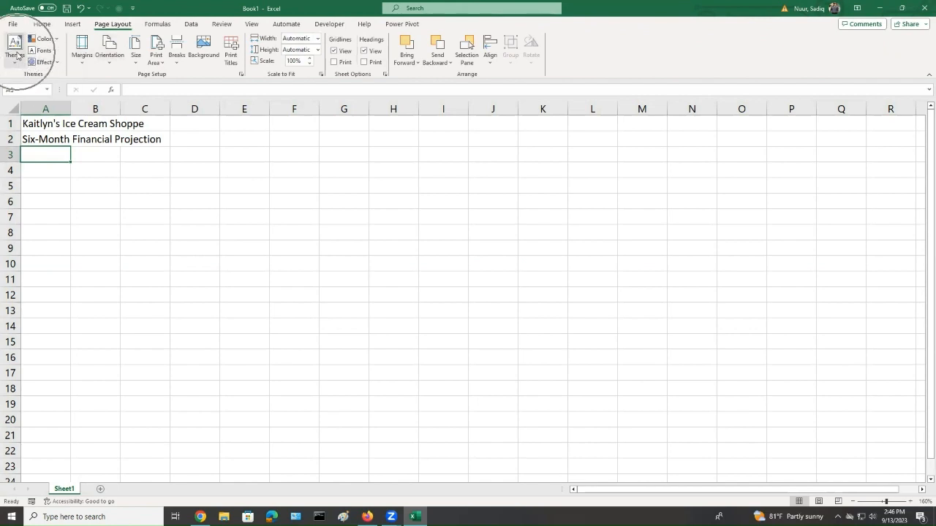
{"action": "left_click", "coordinate": [14, 66]}
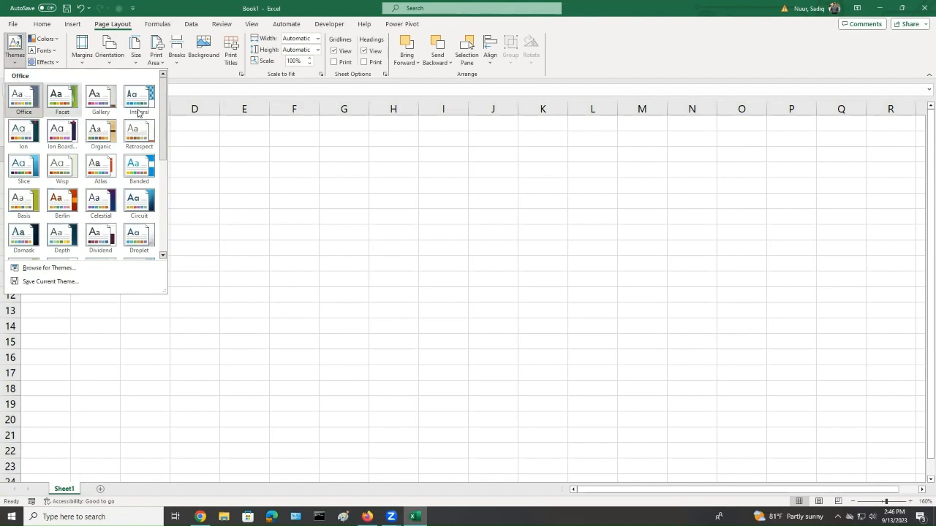
{"action": "left_click_drag", "start_coordinate": [164, 137], "coordinate": [164, 137]}
{"action": "left_click_drag", "start_coordinate": [166, 168], "coordinate": [148, 231]}
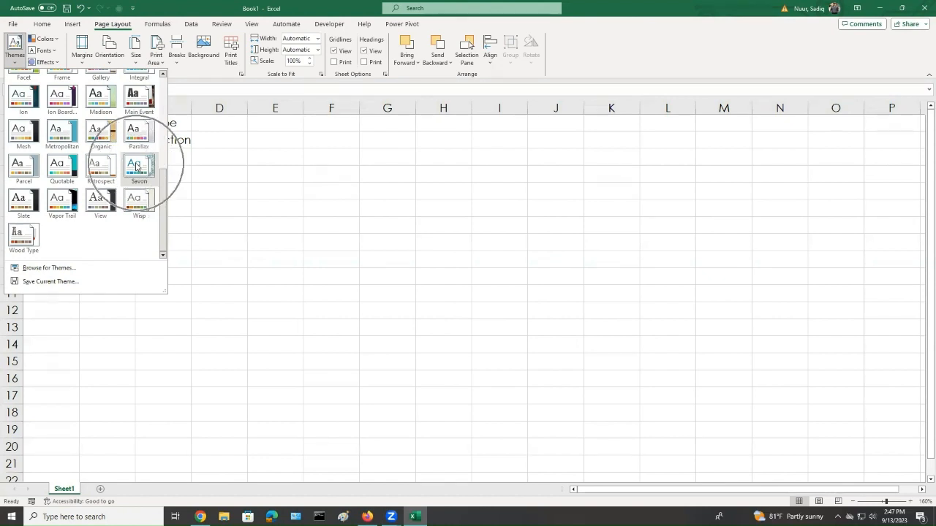
{"action": "left_click", "coordinate": [136, 167]}
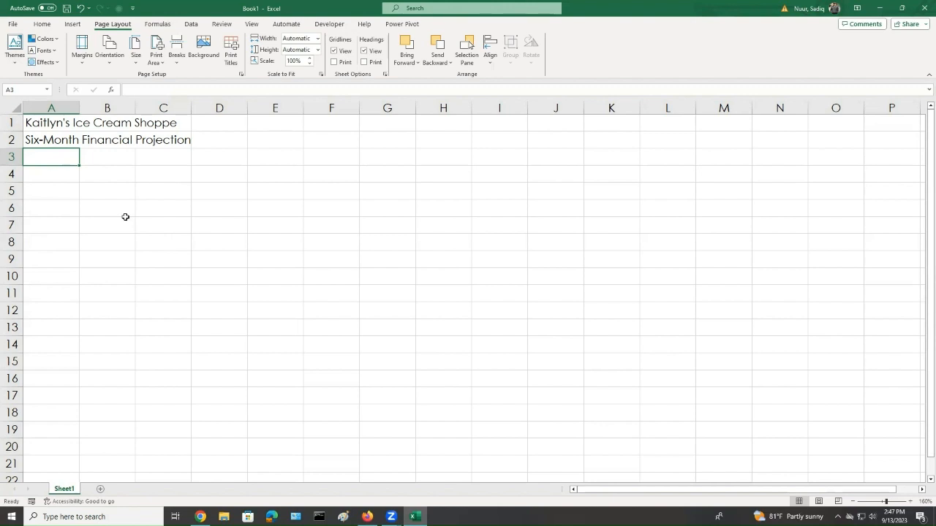
Enter the column heading January in cell B3
{"action": "left_click", "coordinate": [106, 160]}
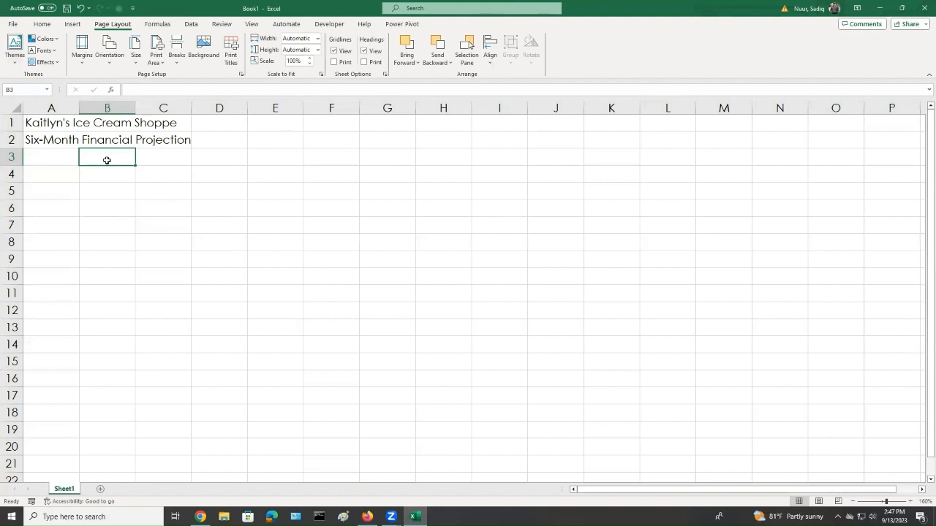
{"action": "type", "text": "J"}
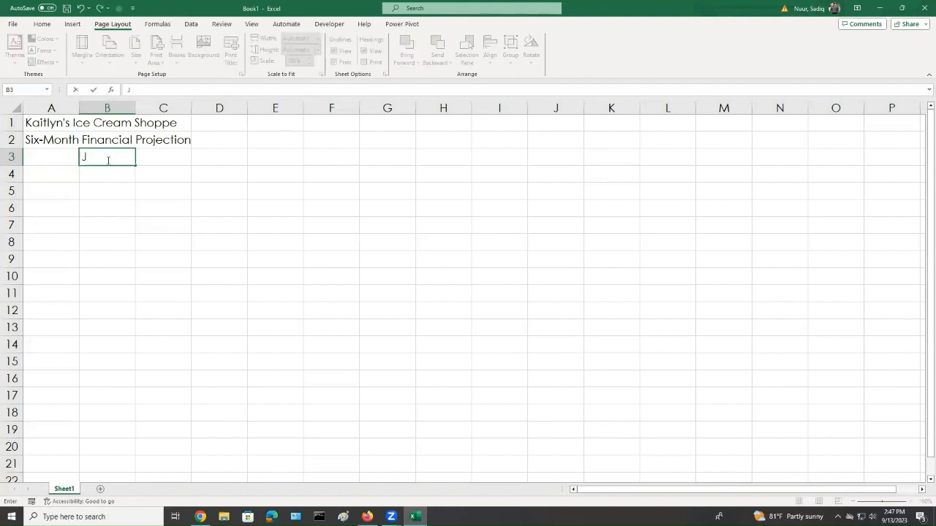
{"action": "type", "text": "anuary"}
{"action": "key", "text": "Return"}
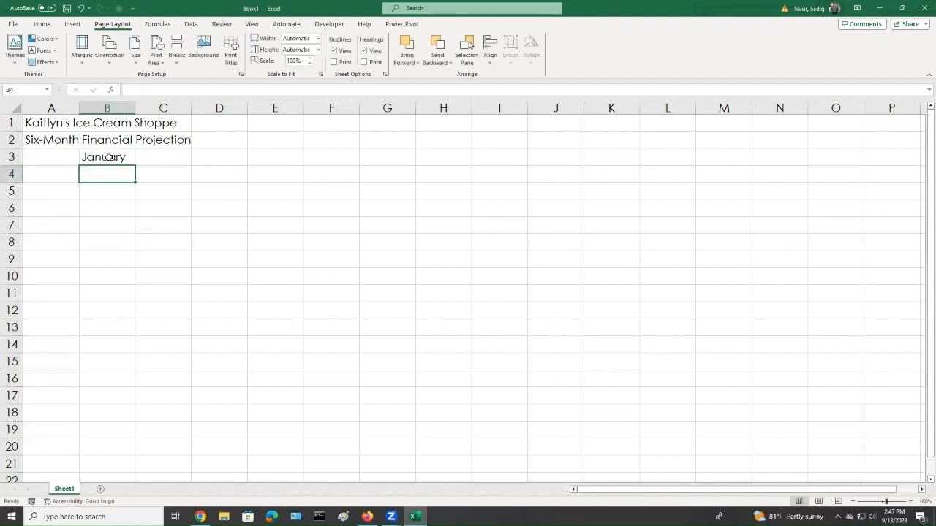
Rotate the January heading in B3 to a 60-degree text orientation through the cell alignment settings
{"action": "left_click", "coordinate": [108, 158]}
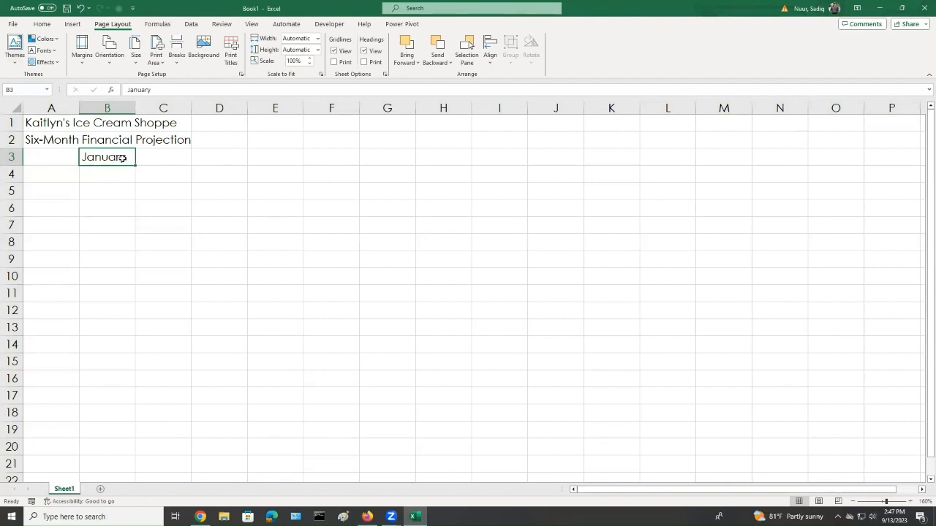
{"action": "left_click", "coordinate": [41, 24]}
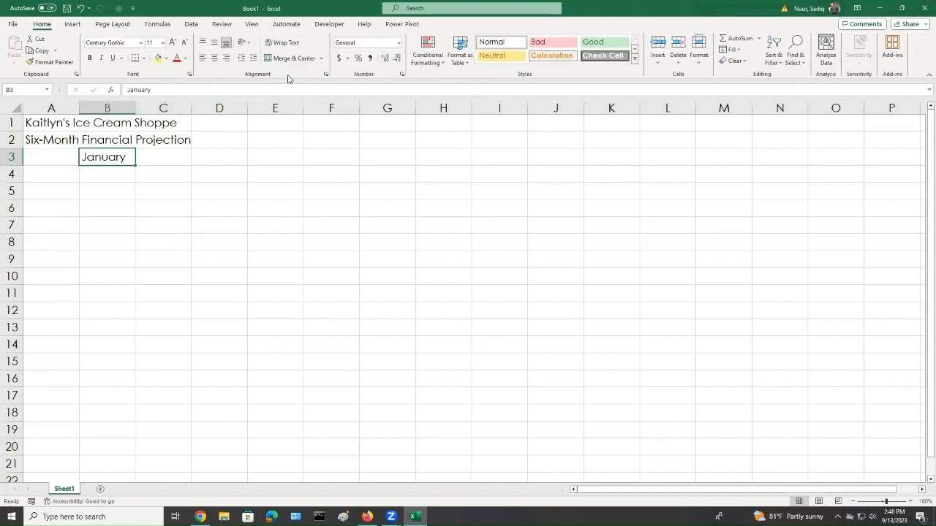
{"action": "key", "text": "ctrl"}
{"action": "key", "text": "ctrl"}
{"action": "key", "text": "ctrl"}
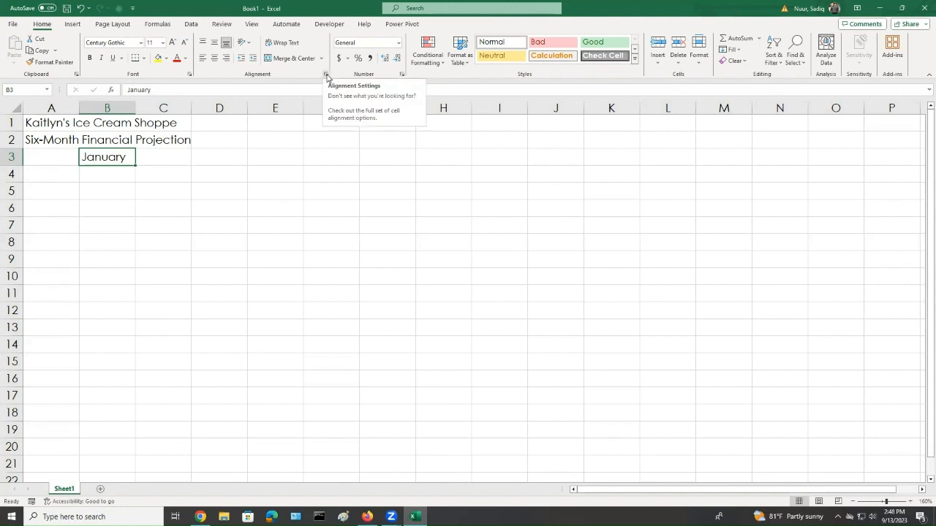
{"action": "left_click", "coordinate": [326, 75]}
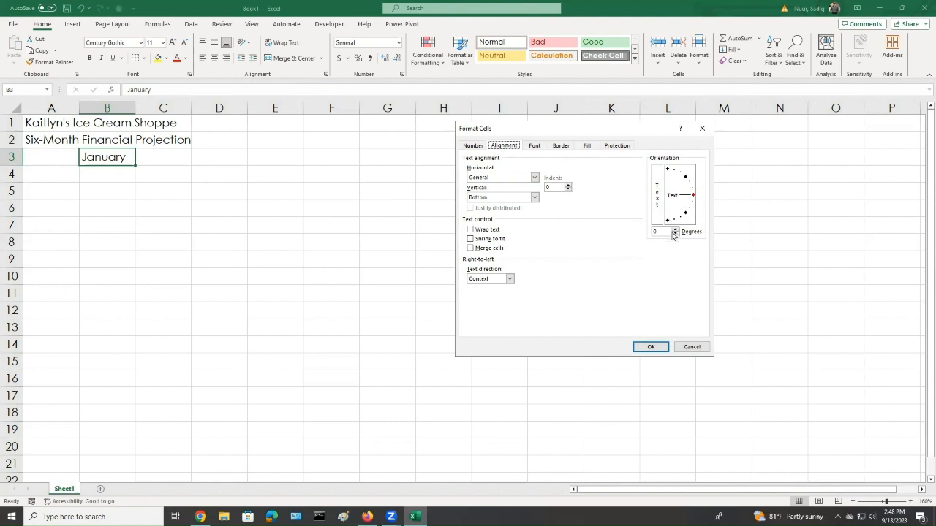
{"action": "left_click_drag", "start_coordinate": [693, 196], "coordinate": [679, 172]}
{"action": "left_click_drag", "start_coordinate": [662, 232], "coordinate": [651, 238]}
{"action": "left_click", "coordinate": [644, 346]}
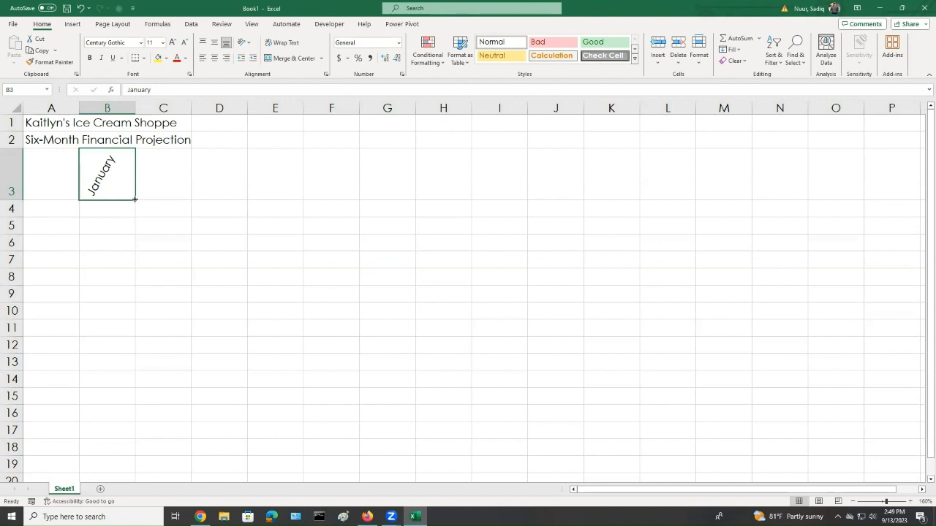
AutoFill the month headings from January in B3 across to June in G3
{"action": "left_click_drag", "start_coordinate": [135, 198], "coordinate": [187, 198]}
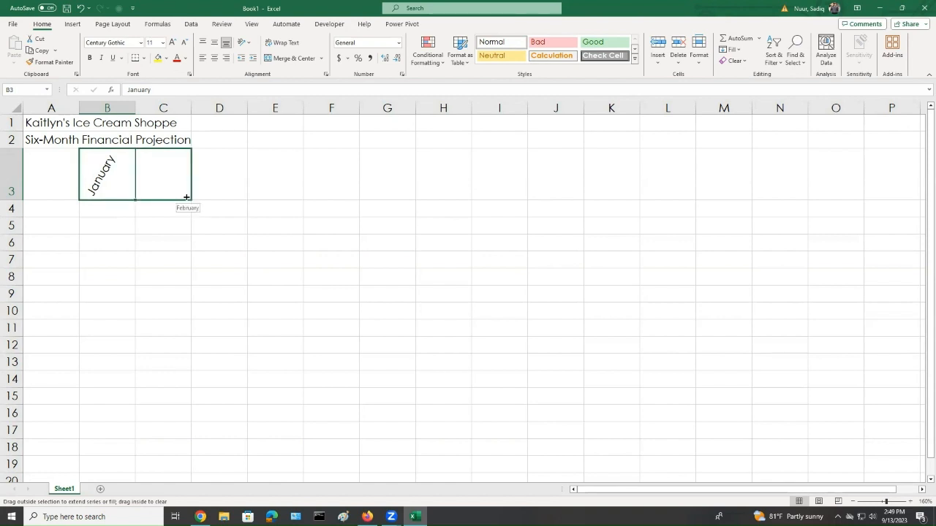
{"action": "left_click_drag", "start_coordinate": [187, 198], "coordinate": [444, 200]}
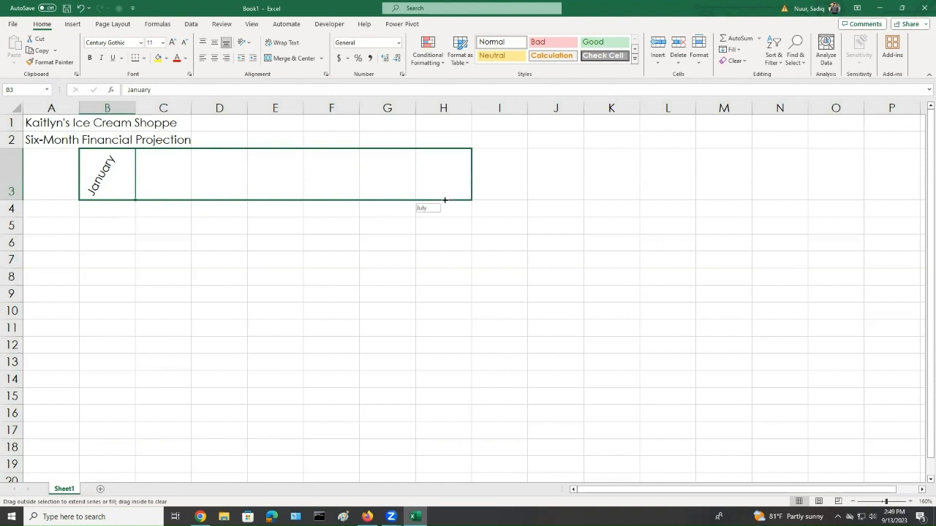
{"action": "left_click_drag", "start_coordinate": [445, 200], "coordinate": [426, 199]}
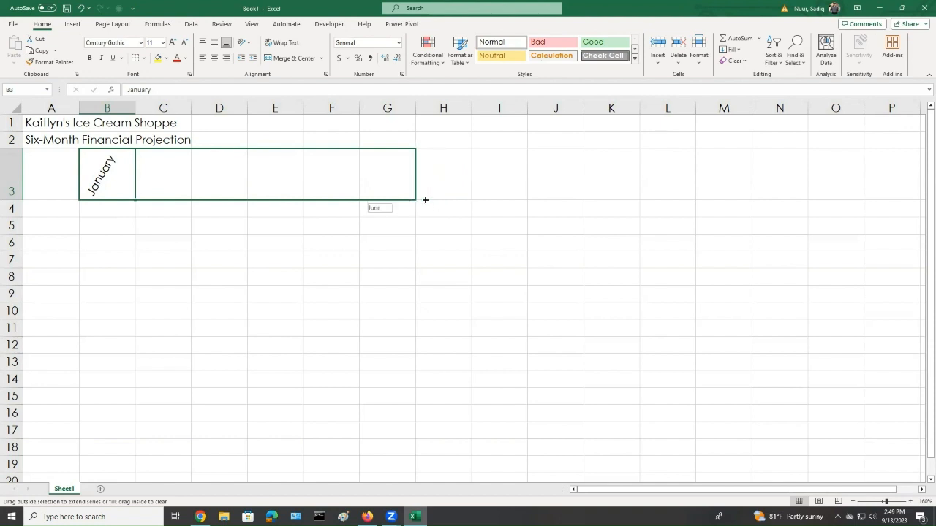
{"action": "left_click_drag", "start_coordinate": [424, 200], "coordinate": [425, 199]}
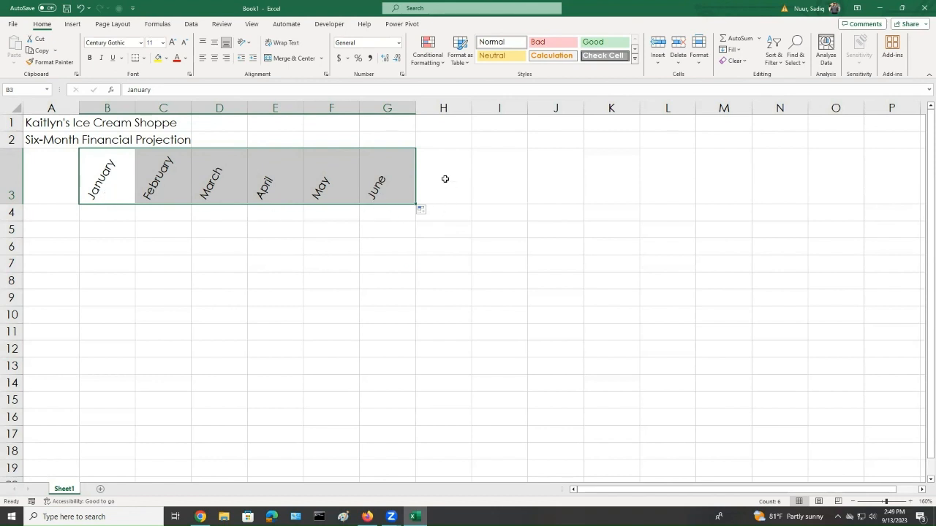
Enter the column headings Total in cell H3 and Chart in cell I3
{"action": "left_click", "coordinate": [444, 179]}
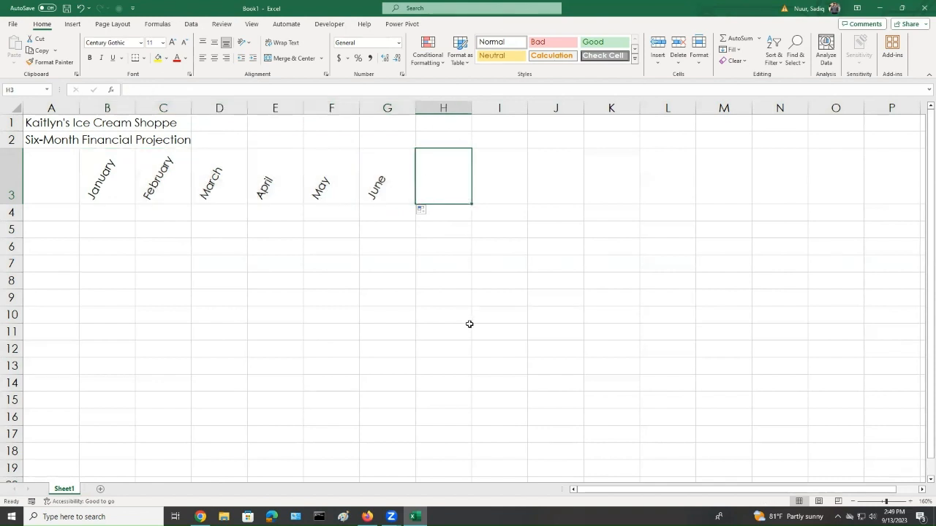
{"action": "type", "text": "Total"}
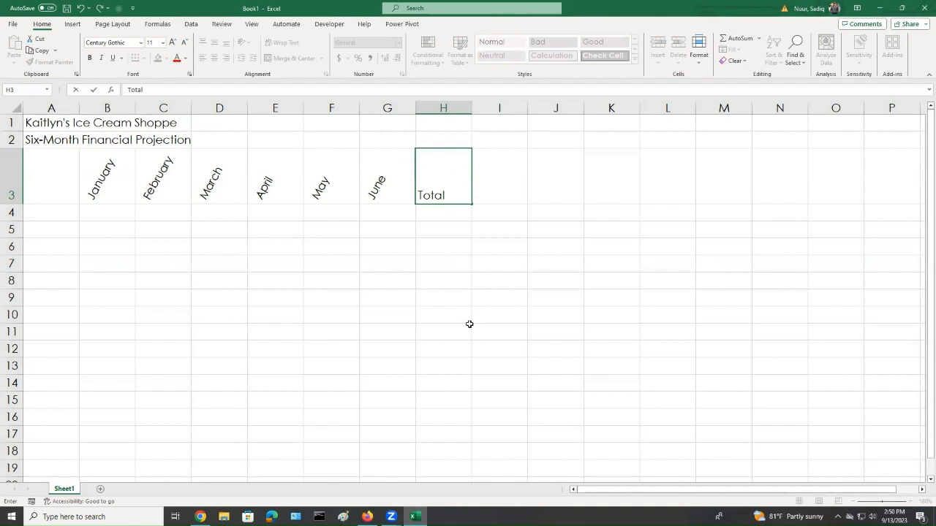
{"action": "key", "text": "Tab"}
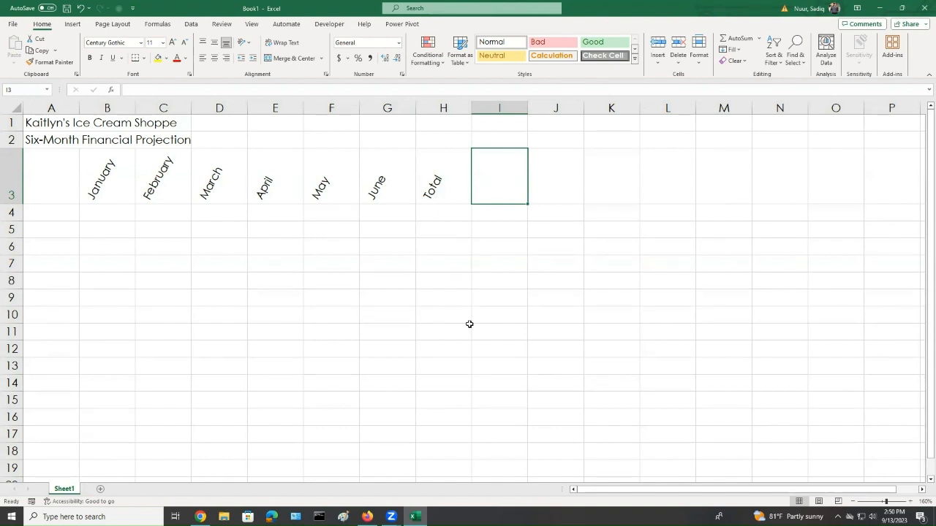
{"action": "type", "text": "Ch"}
{"action": "type", "text": "art"}
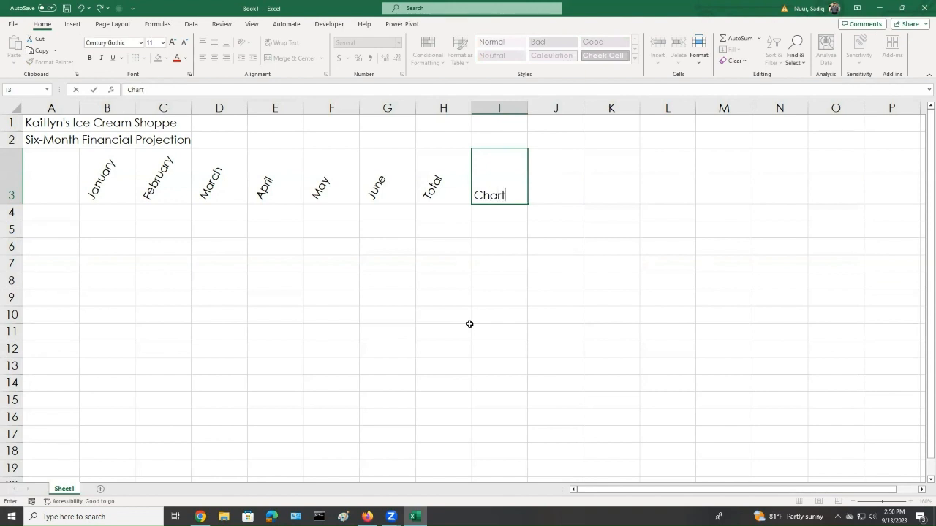
{"action": "key", "text": "Return"}
{"action": "key", "text": "Up"}
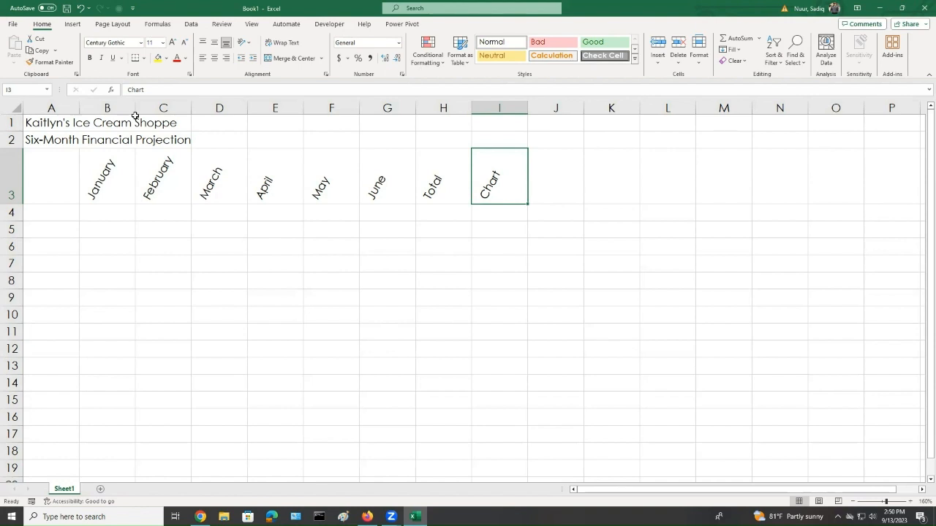
Widen column A so the title and row labels fit within it
{"action": "left_click", "coordinate": [62, 104]}
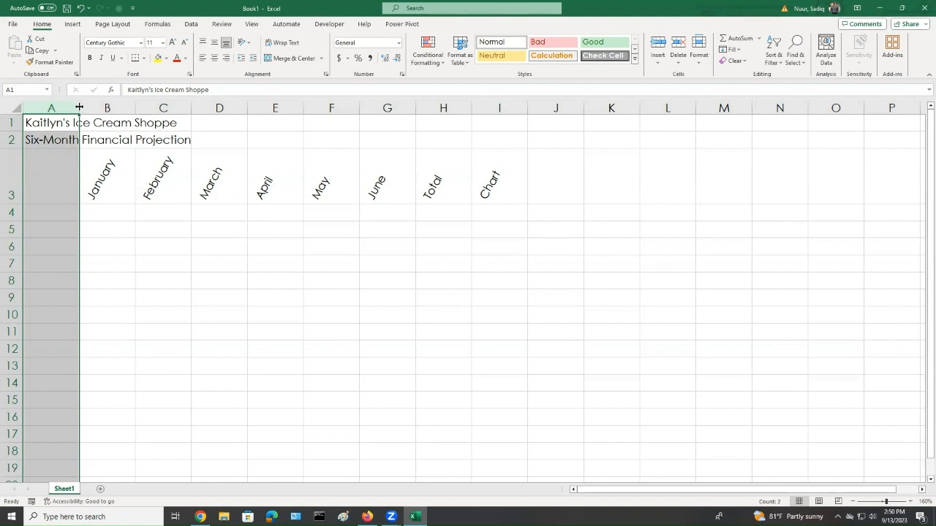
{"action": "left_click_drag", "start_coordinate": [79, 108], "coordinate": [79, 108]}
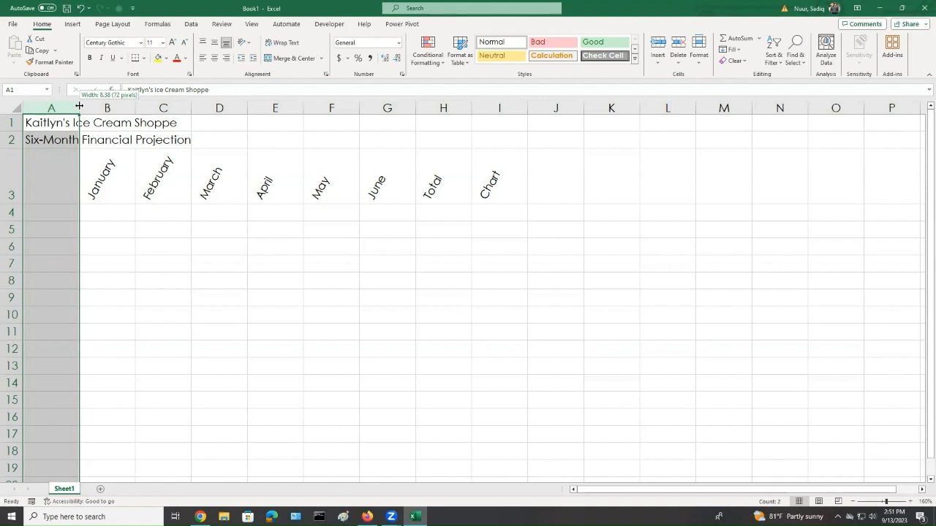
{"action": "left_click_drag", "start_coordinate": [79, 106], "coordinate": [264, 109]}
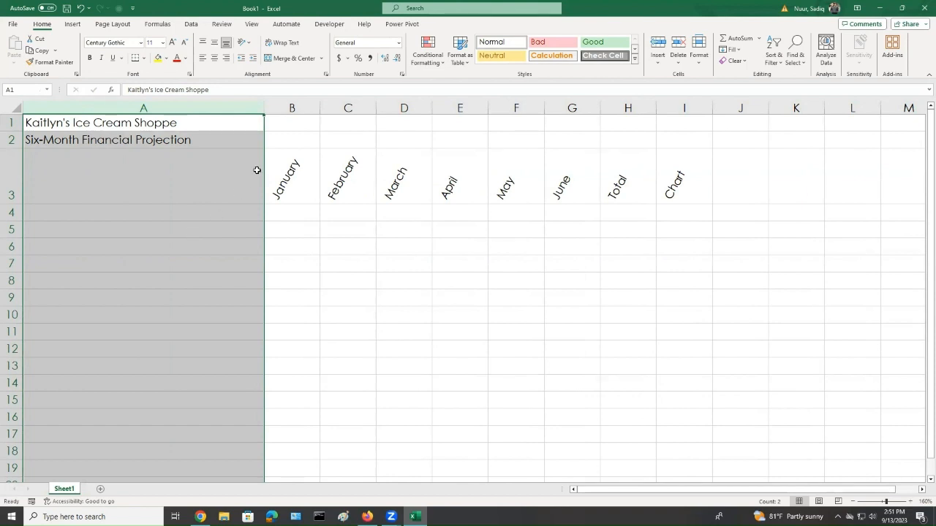
Widen columns B and C together to a width of 14.13
{"action": "left_click", "coordinate": [298, 103]}
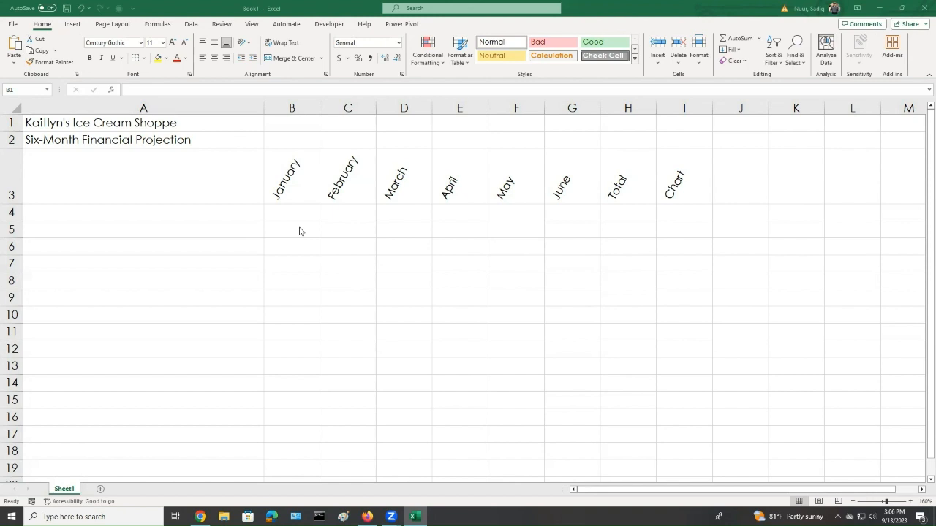
{"action": "left_click", "coordinate": [293, 98]}
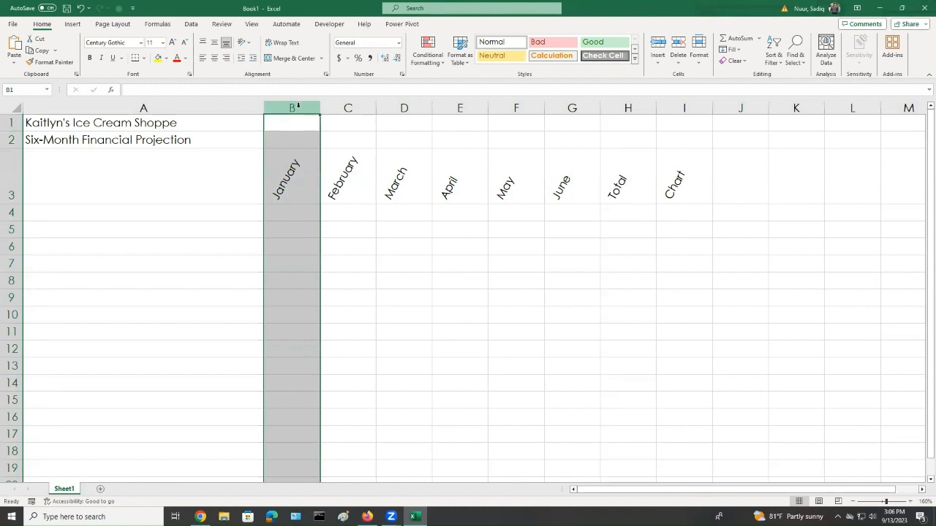
{"action": "left_click", "coordinate": [576, 105], "text": "shift"}
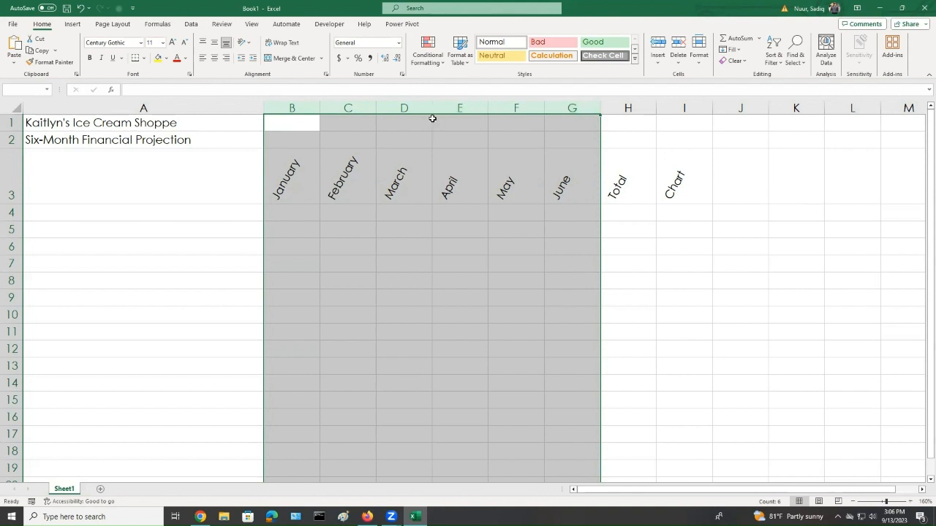
{"action": "left_click", "coordinate": [296, 107]}
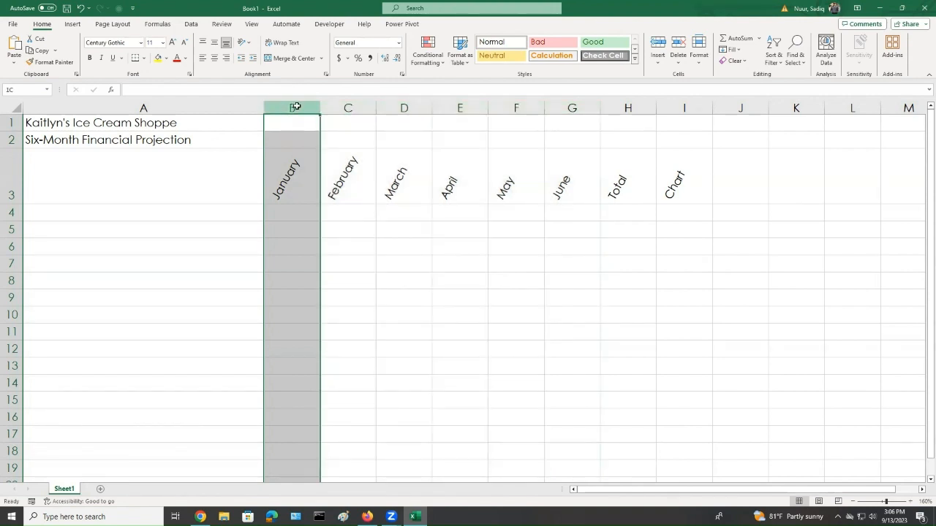
{"action": "left_click_drag", "start_coordinate": [296, 107], "coordinate": [348, 108]}
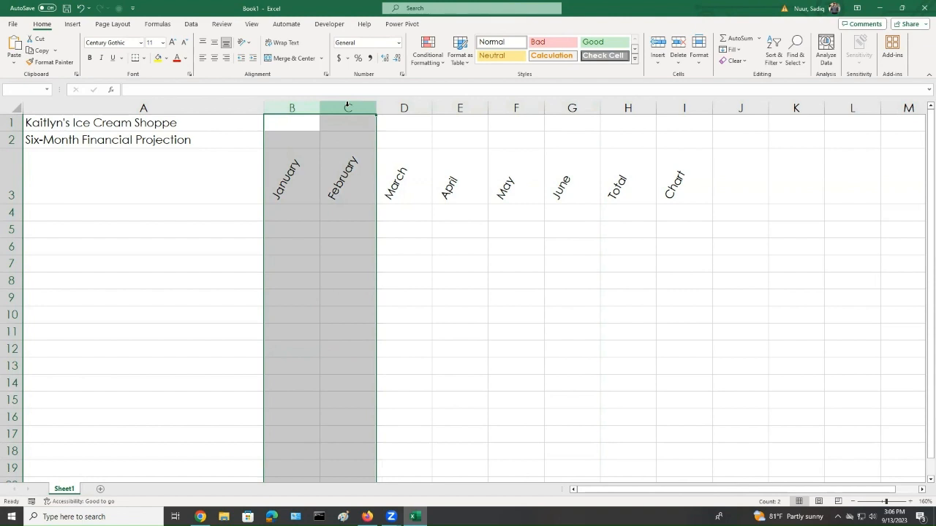
{"action": "left_click_drag", "start_coordinate": [374, 107], "coordinate": [375, 108]}
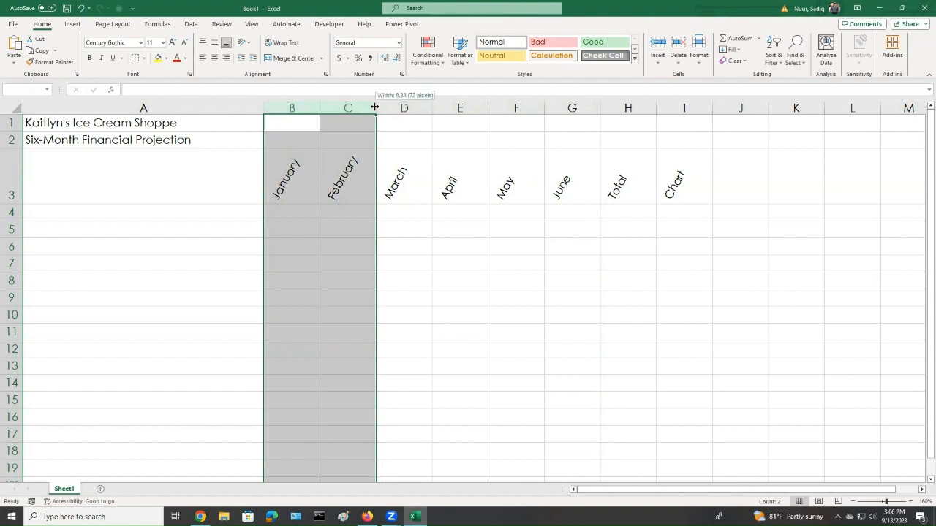
{"action": "left_click_drag", "start_coordinate": [374, 107], "coordinate": [411, 108]}
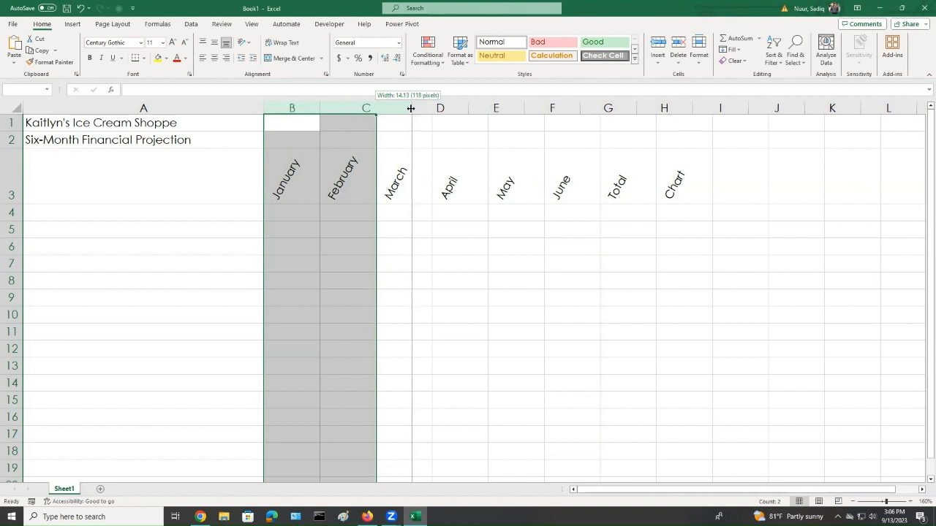
{"action": "left_click_drag", "start_coordinate": [410, 108], "coordinate": [411, 109]}
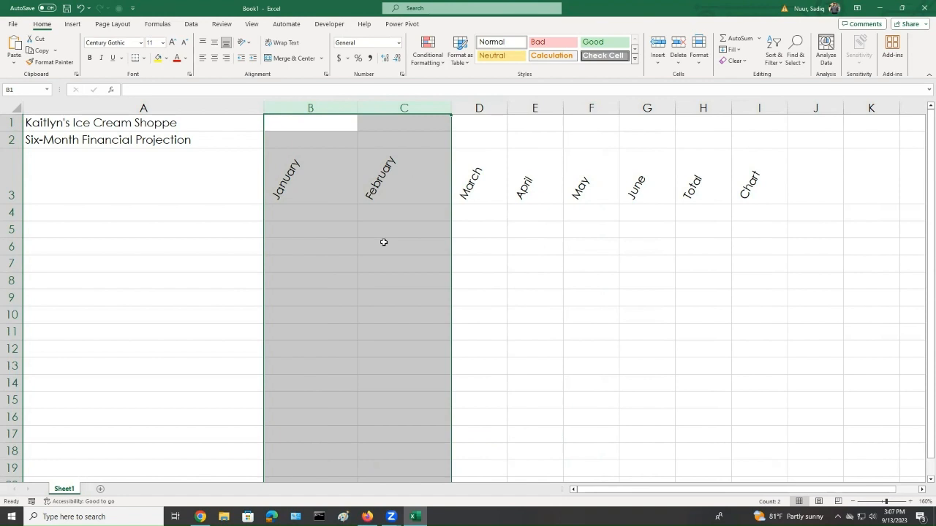
Widen the Total column H to about twice its width
{"action": "left_click", "coordinate": [702, 108]}
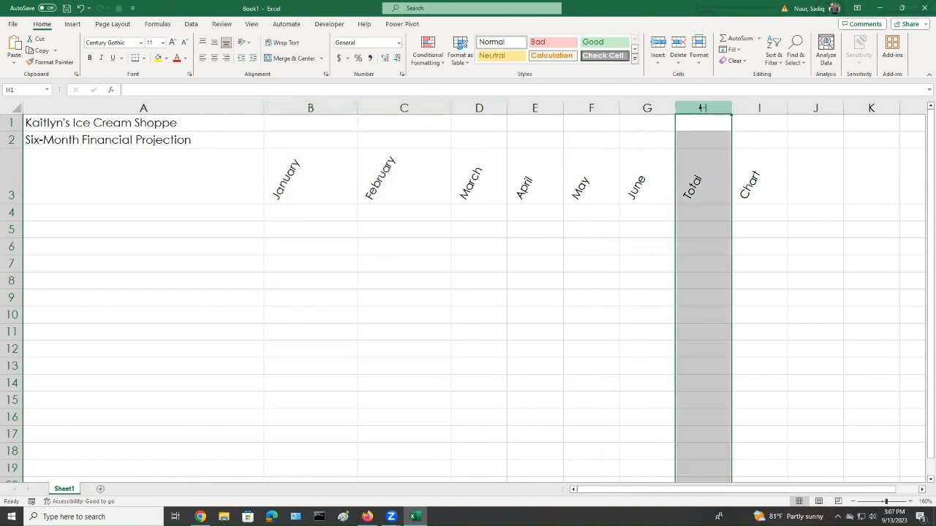
{"action": "left_click_drag", "start_coordinate": [730, 107], "coordinate": [791, 111]}
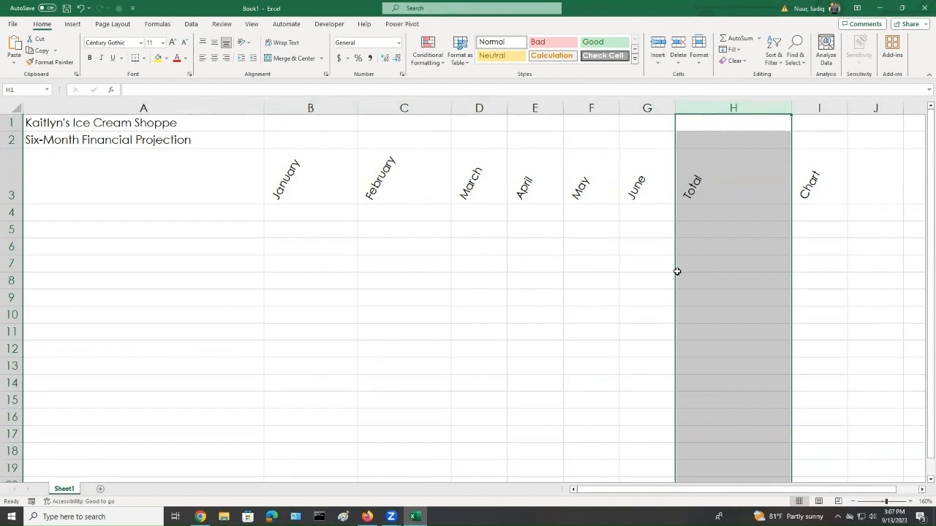
Enter the row titles Revenue, Cost of Goods Sold, and Gross Margin in cells A4 through A6
{"action": "left_click", "coordinate": [67, 213]}
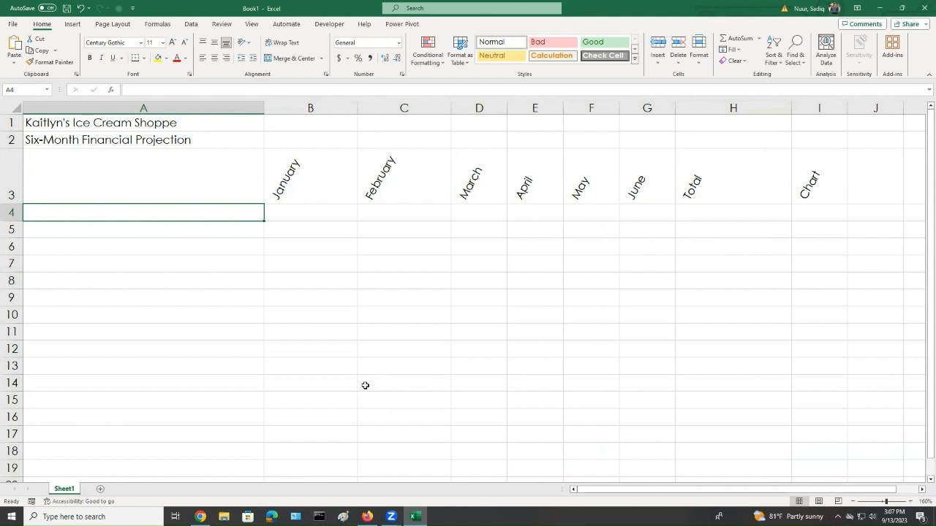
{"action": "type", "text": "Revenue"}
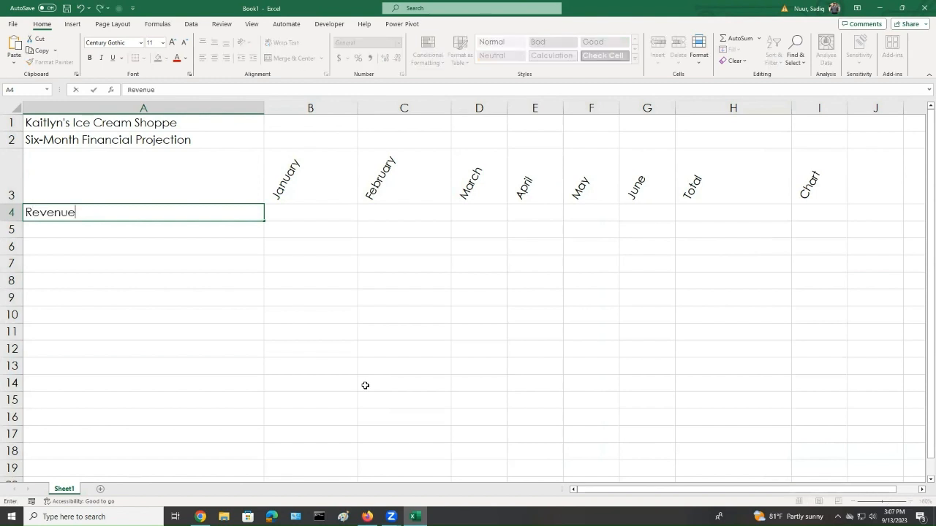
{"action": "key", "text": "Return"}
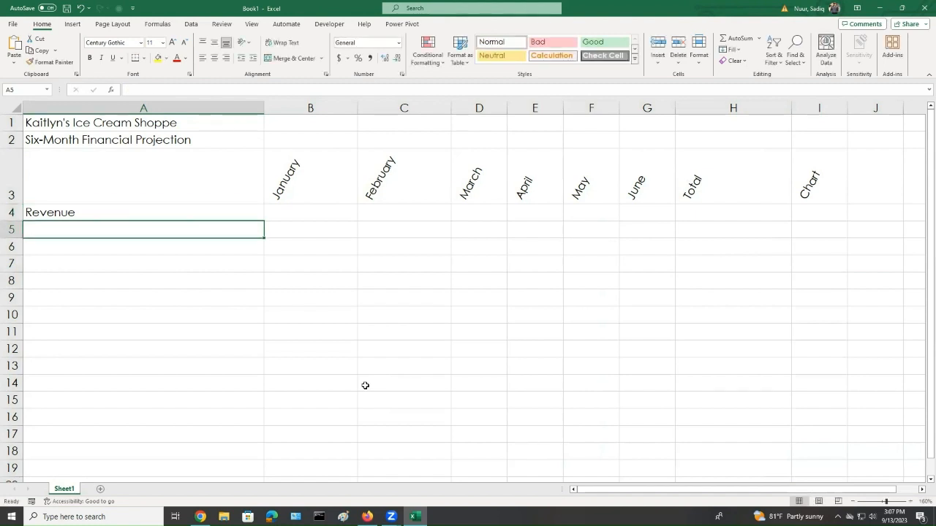
{"action": "type", "text": "Cost"}
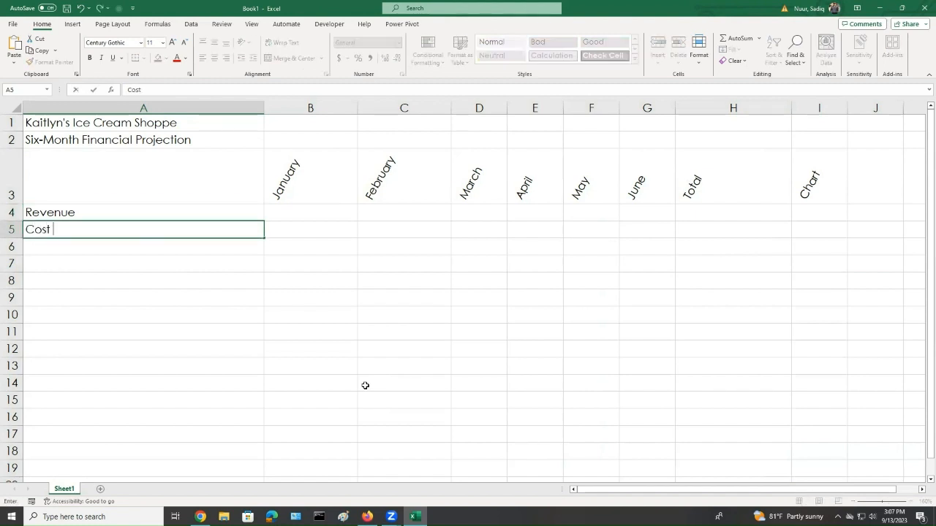
{"action": "type", "text": " of Goods Sold"}
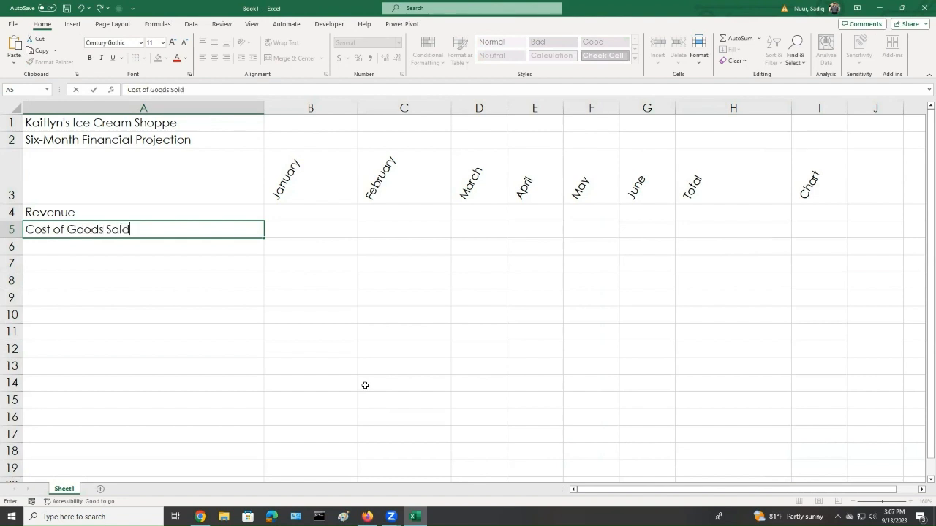
{"action": "key", "text": "Return"}
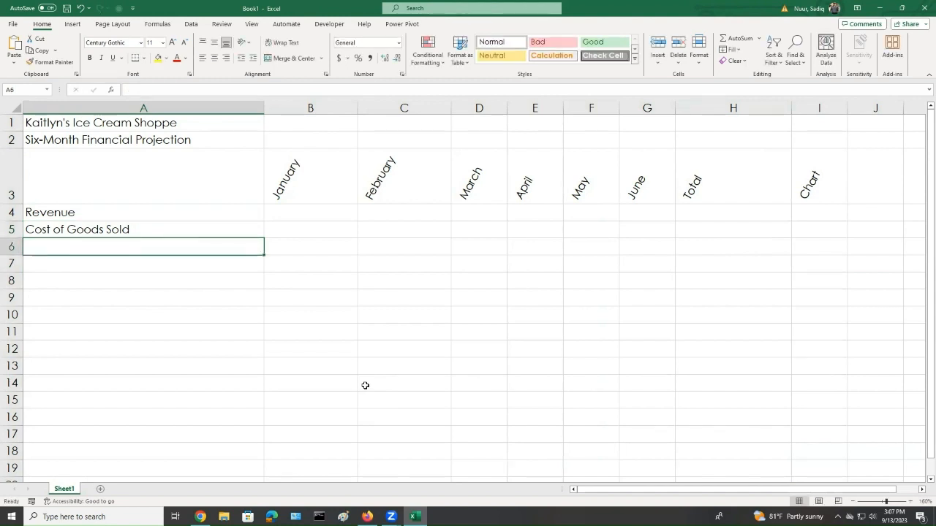
{"action": "type", "text": "Gross"}
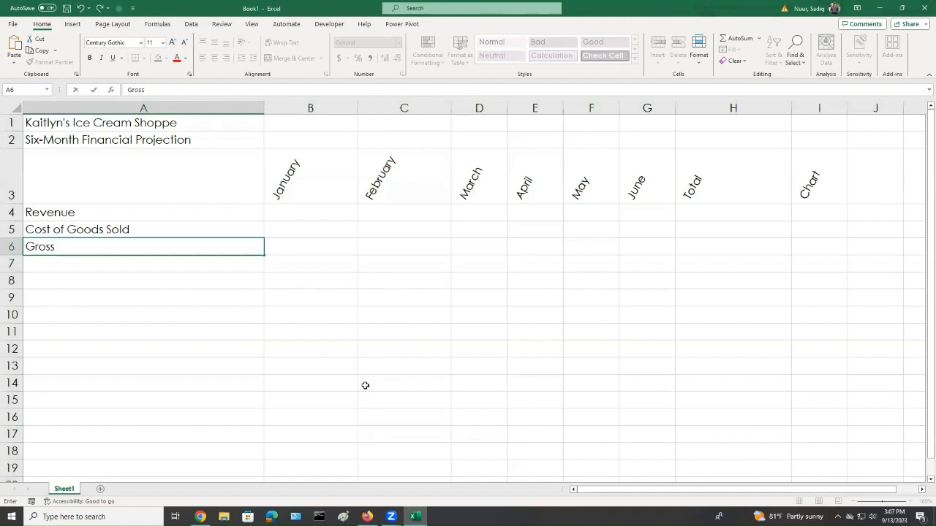
{"action": "type", "text": " Margin"}
{"action": "key", "text": "Return"}
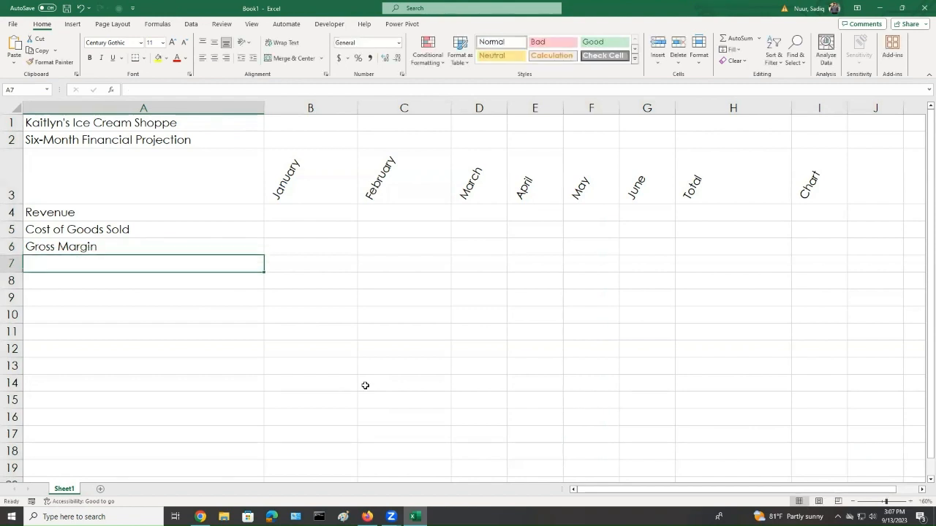
Leave A7 blank and enter the row titles Expenses in A8 and Bonus in A9
{"action": "key", "text": "Return"}
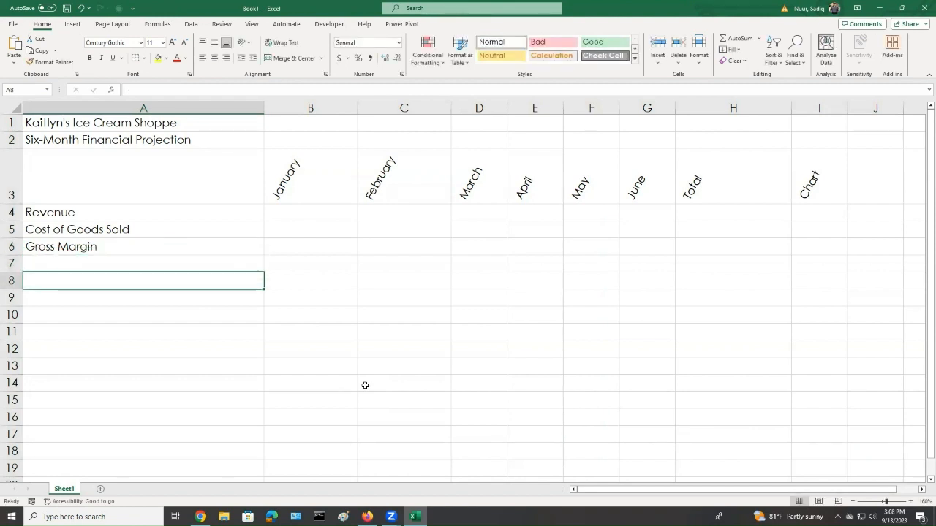
{"action": "type", "text": "Expenses"}
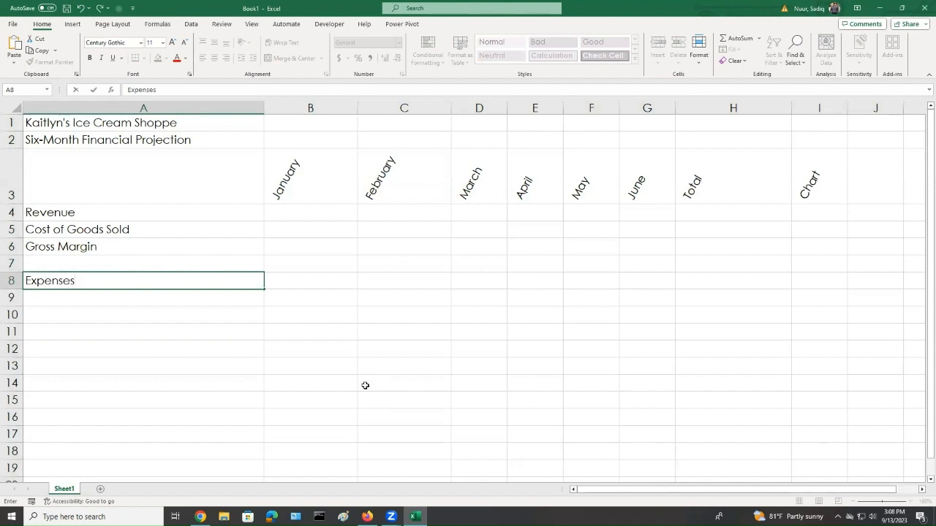
{"action": "key", "text": "Return"}
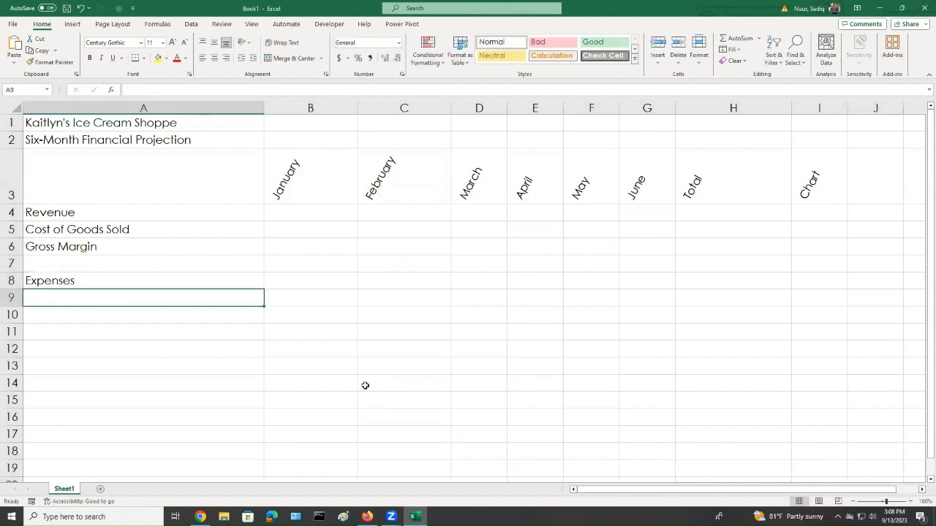
{"action": "type", "text": "Bonus"}
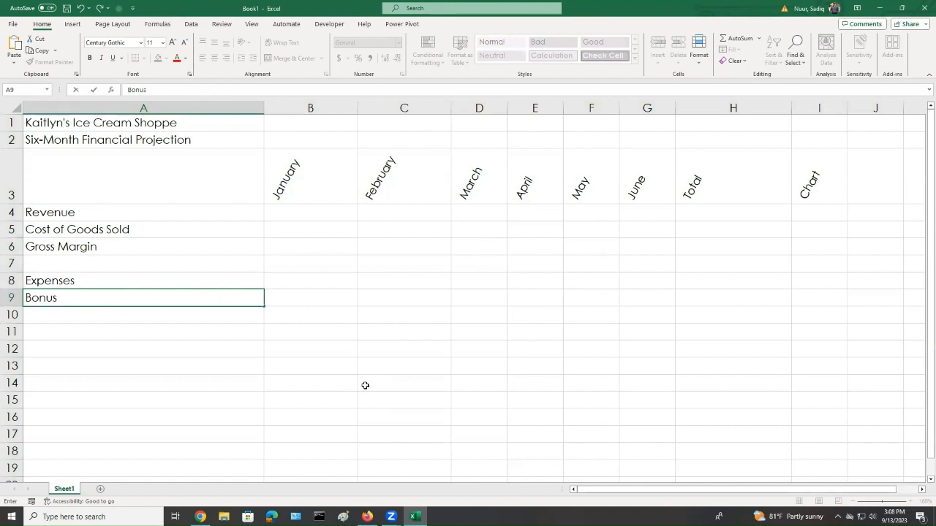
{"action": "key", "text": "Return"}
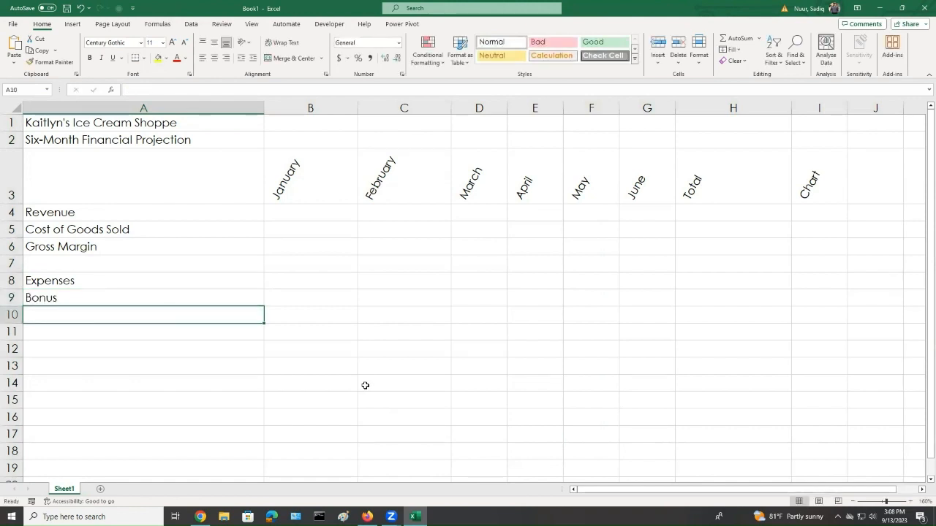
Enter the row titles Commission in A10 and Site Rental in A11
{"action": "type", "text": "Commisi"}
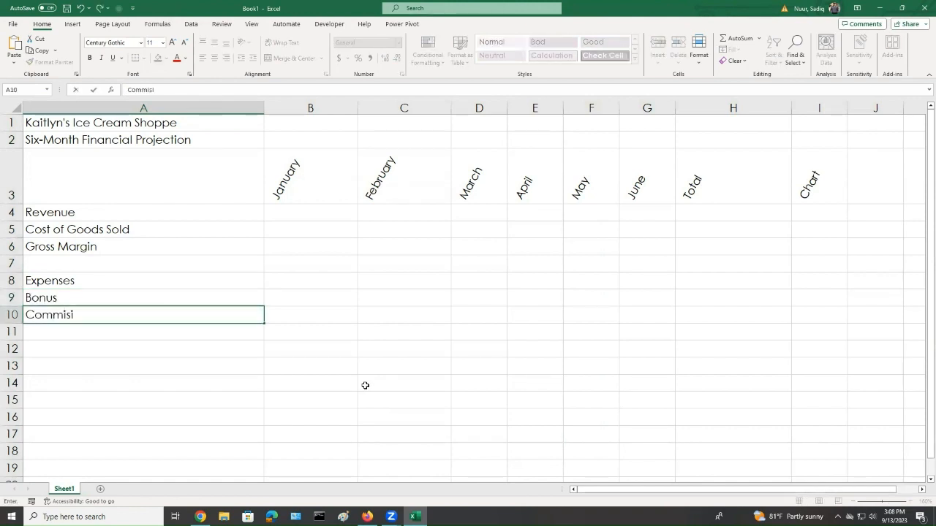
{"action": "key", "text": "BackSpace"}
{"action": "type", "text": "sion"}
{"action": "key", "text": "Return"}
{"action": "type", "text": "S"}
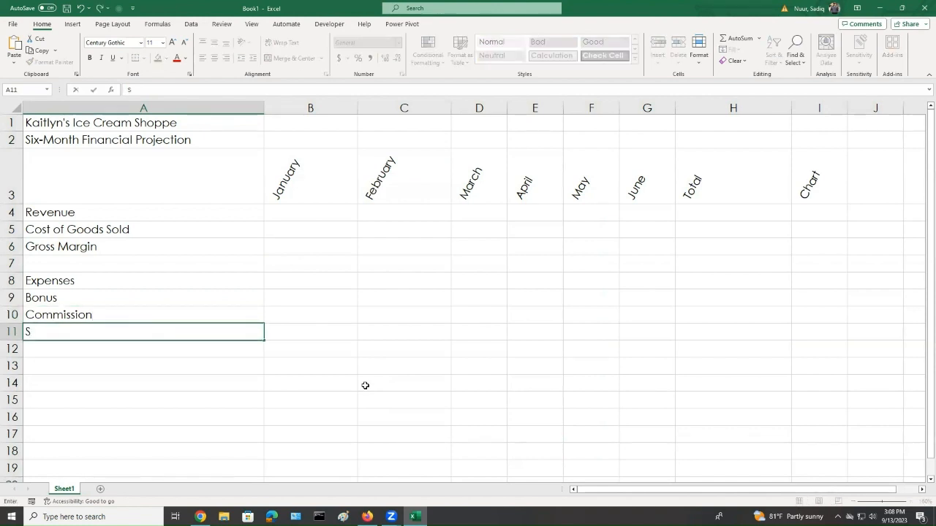
{"action": "type", "text": "ite Rental"}
{"action": "key", "text": "Return"}
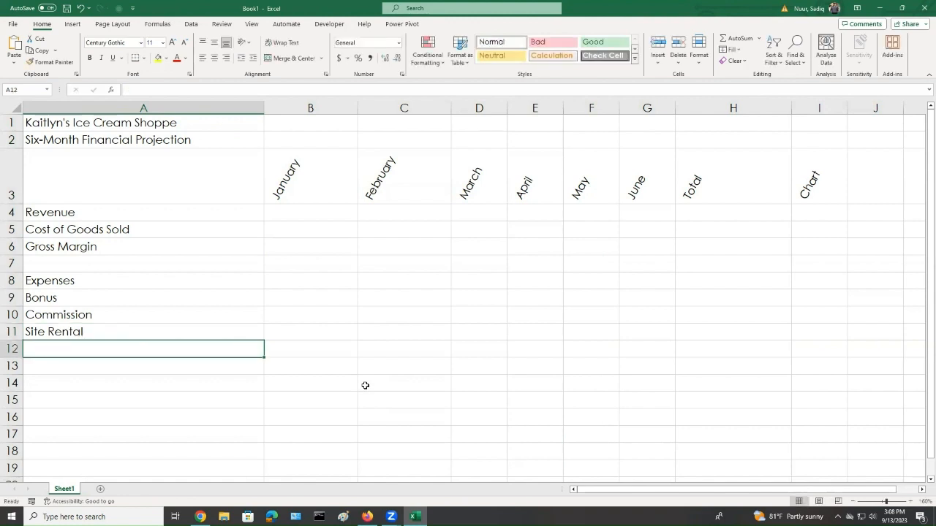
Enter Marketing in A12 and Equipment Repair and Maintenance in A13
{"action": "type", "text": "Mar"}
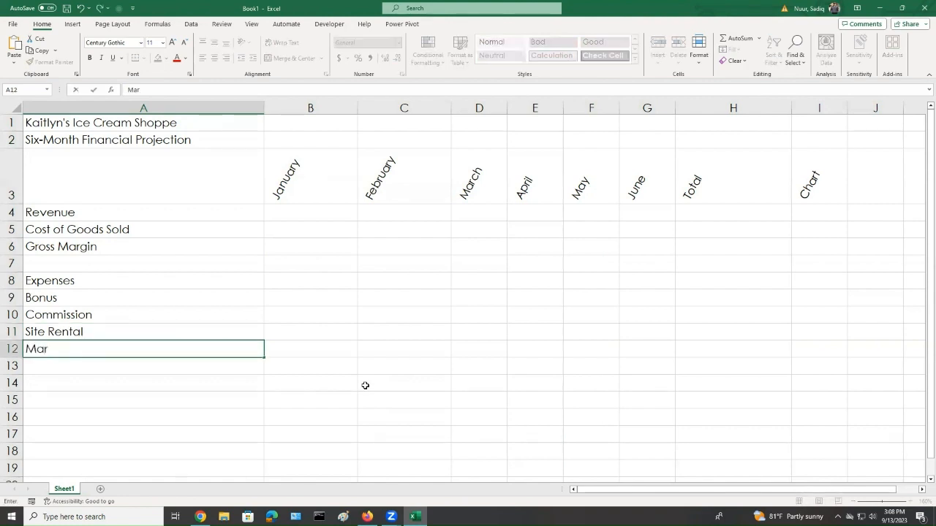
{"action": "type", "text": "keting"}
{"action": "key", "text": "Return"}
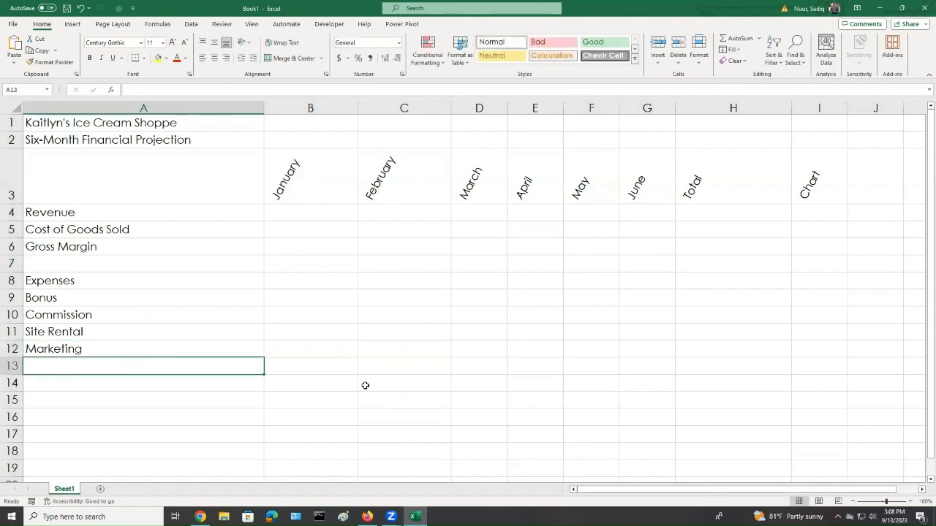
{"action": "type", "text": "Equipment"}
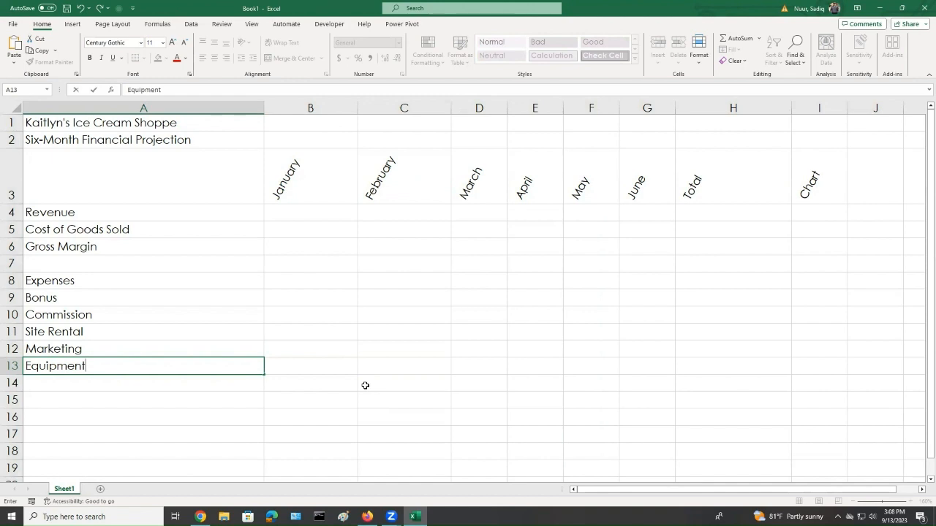
{"action": "type", "text": " Repair and Man"}
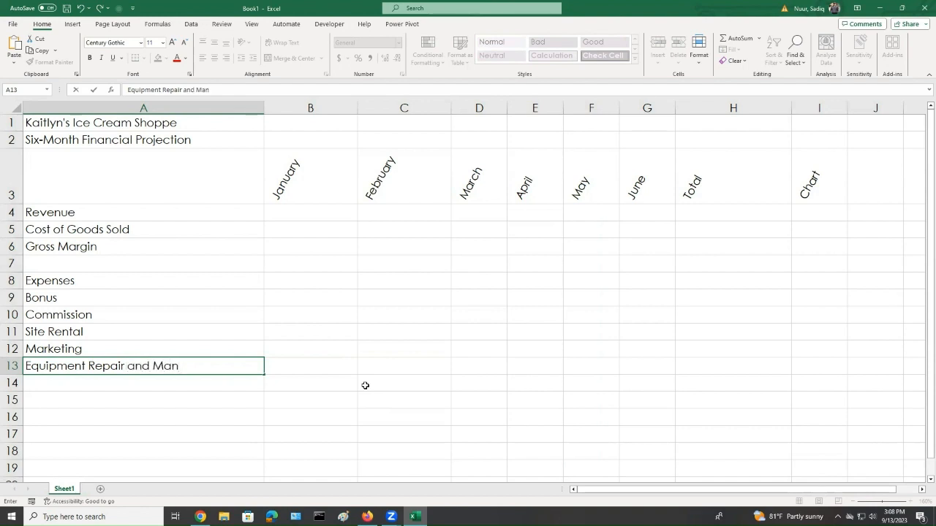
{"action": "key", "text": "BackSpace"}
{"action": "type", "text": "intenance"}
{"action": "left_click", "coordinate": [168, 385]}
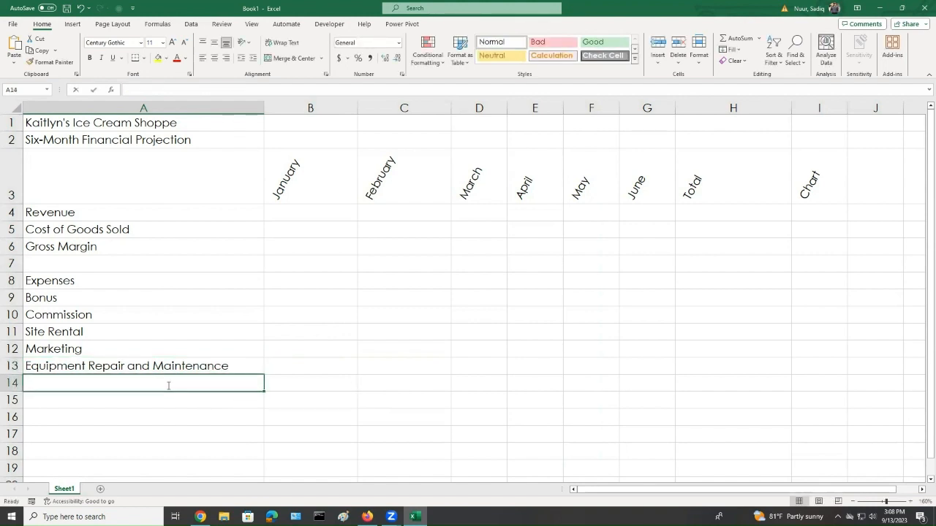
Enter Total Expenses in A14, leave A15 blank, and enter Operating Income in A16
{"action": "type", "text": "Total Expe"}
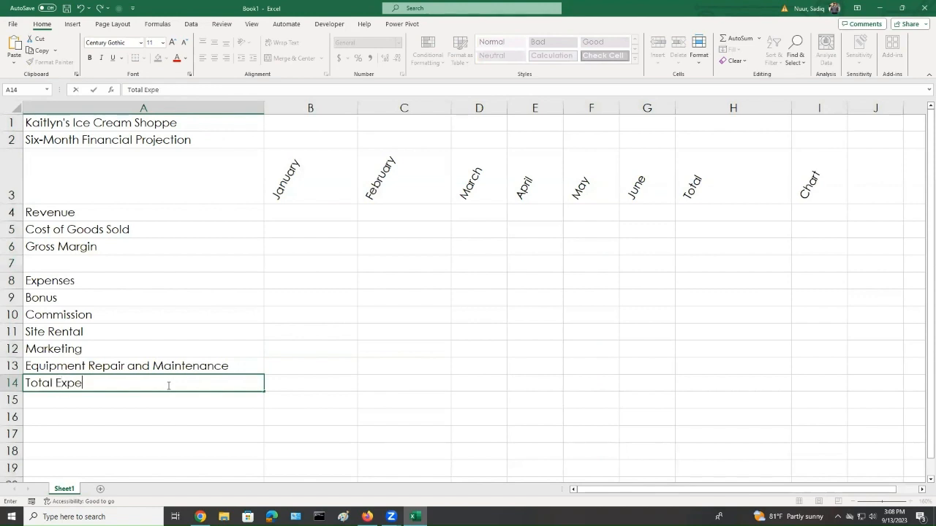
{"action": "type", "text": "nsese"}
{"action": "key", "text": "Return"}
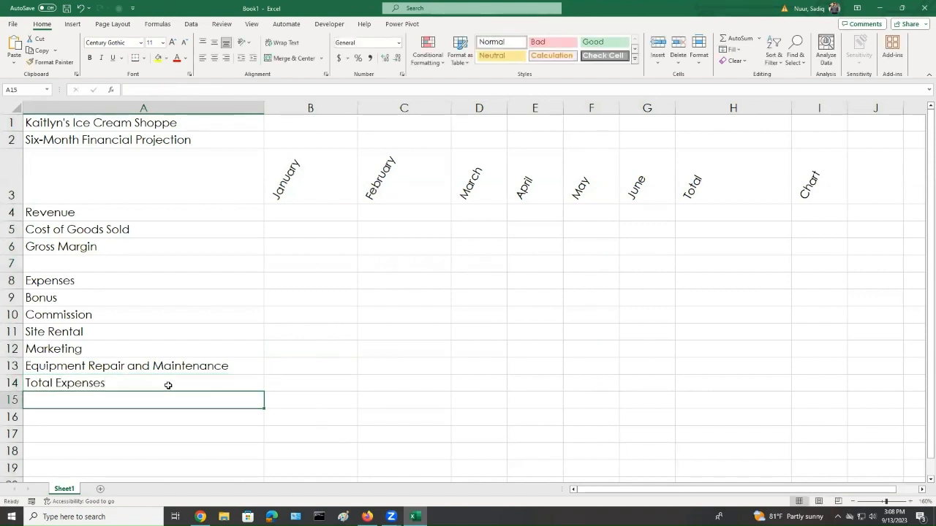
{"action": "key", "text": "Return"}
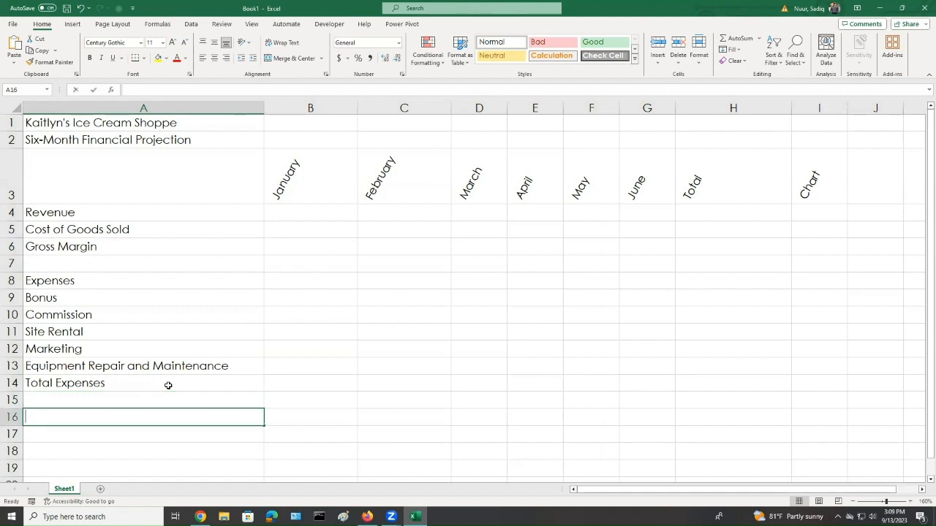
{"action": "type", "text": "Operating"}
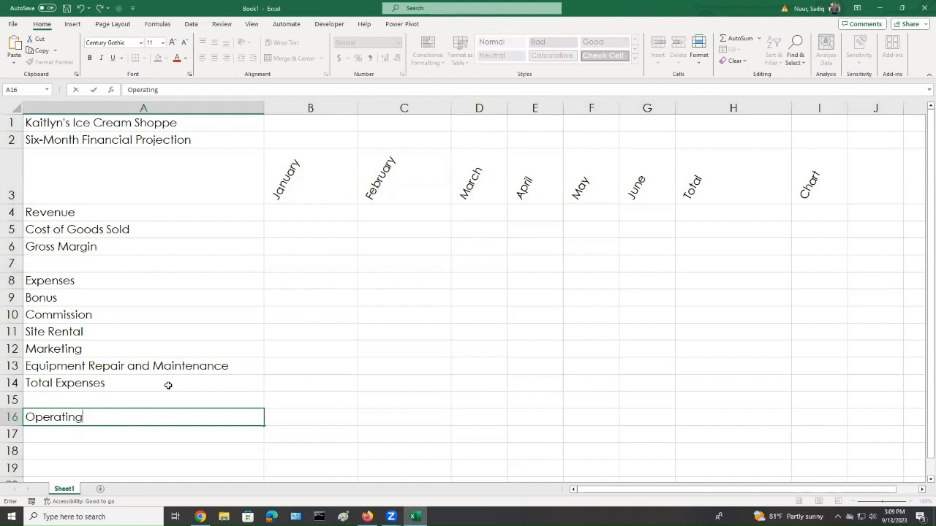
{"action": "type", "text": " Income"}
Increase the indent of Cost of Goods Sold and the expense items in A9 through A13
{"action": "left_click", "coordinate": [75, 229]}
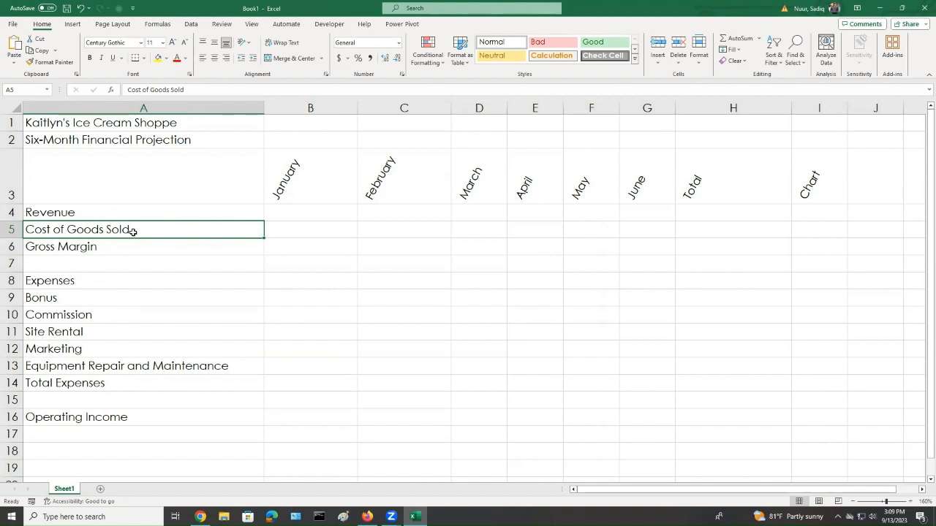
{"action": "left_click", "coordinate": [70, 301], "text": "ctrl"}
{"action": "left_click_drag", "start_coordinate": [69, 300], "coordinate": [64, 364]}
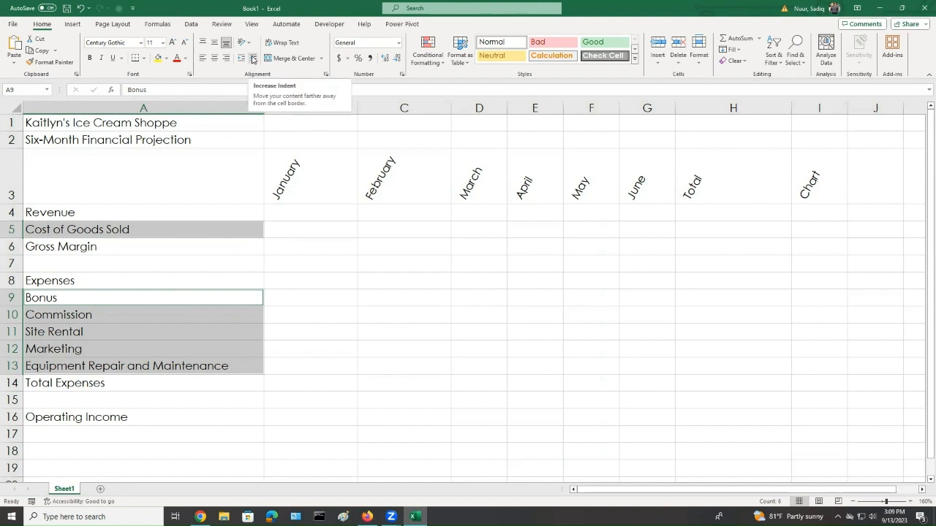
{"action": "key", "text": "ctrl"}
{"action": "key", "text": "ctrl"}
{"action": "left_click", "coordinate": [253, 58]}
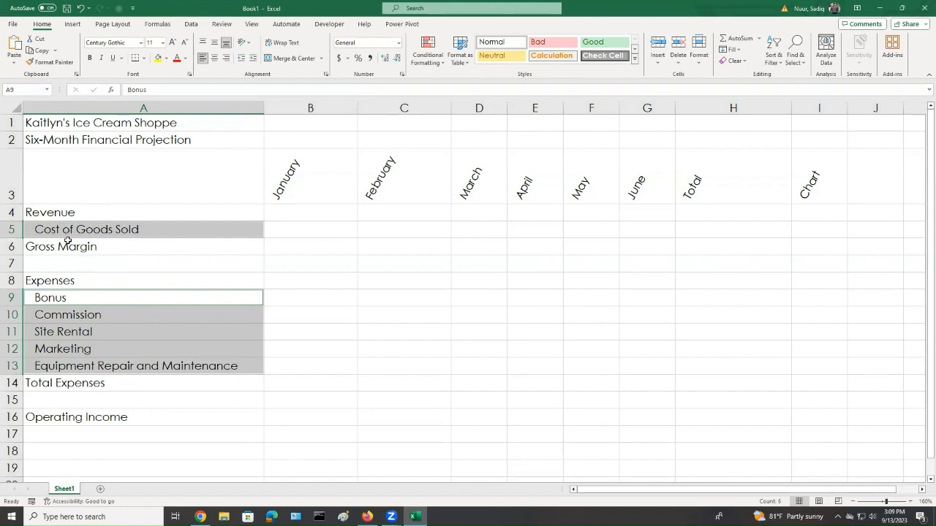
Enter the heading What0If Assumptions in cell A18
{"action": "scroll", "coordinate": [47, 331], "scroll_direction": "down", "scroll_amount": 2}
{"action": "left_click", "coordinate": [40, 349]}
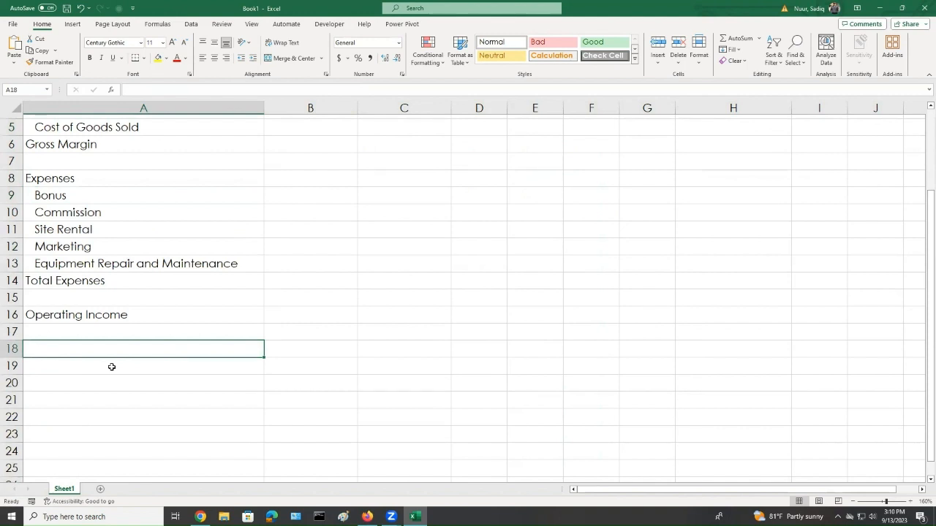
{"action": "type", "text": "Wha"}
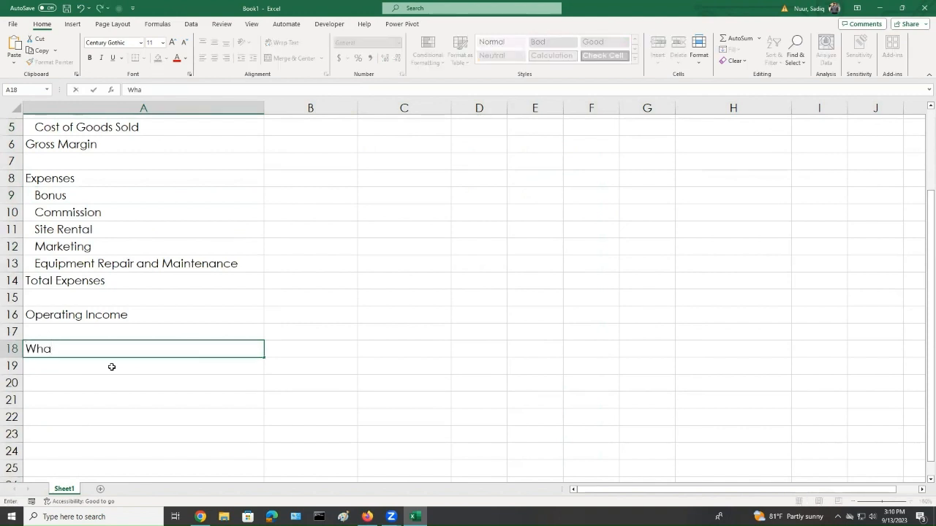
{"action": "type", "text": "t0If Assumpti"}
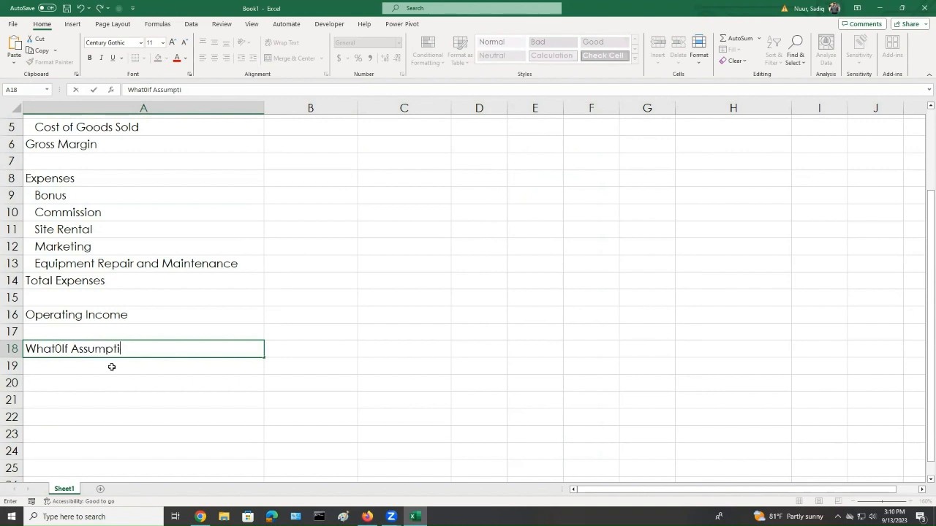
{"action": "type", "text": "ons"}
{"action": "key", "text": "Return"}
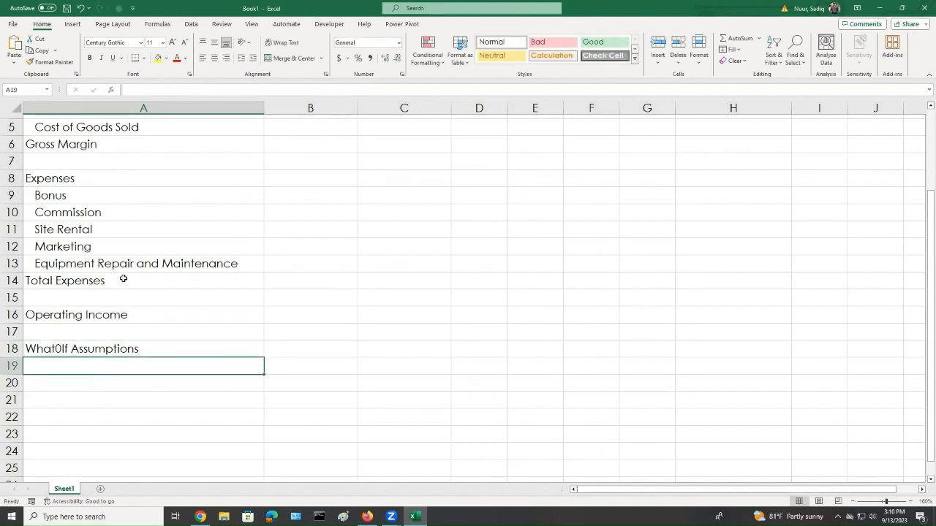
Copy the indented expense items from A9:A13 and paste them into A19 through A23
{"action": "left_click_drag", "start_coordinate": [70, 195], "coordinate": [64, 262]}
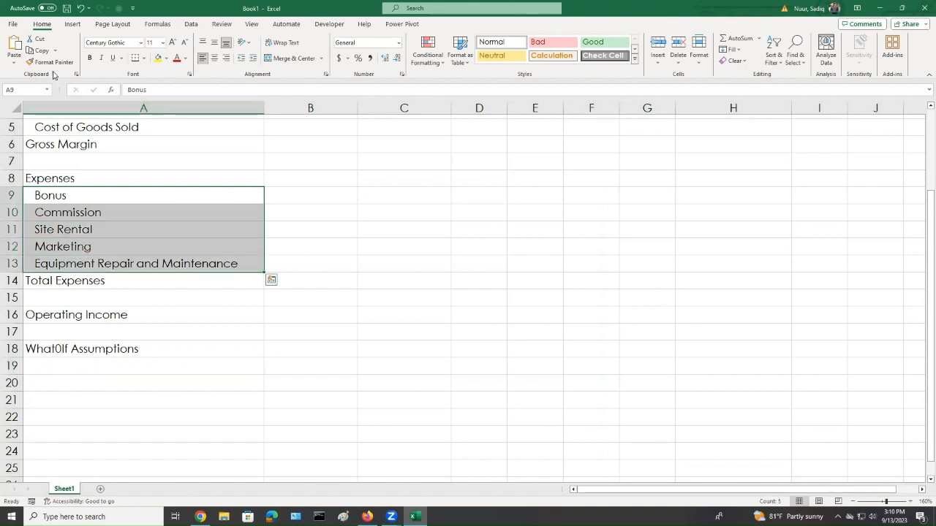
{"action": "key", "text": "ctrl+q"}
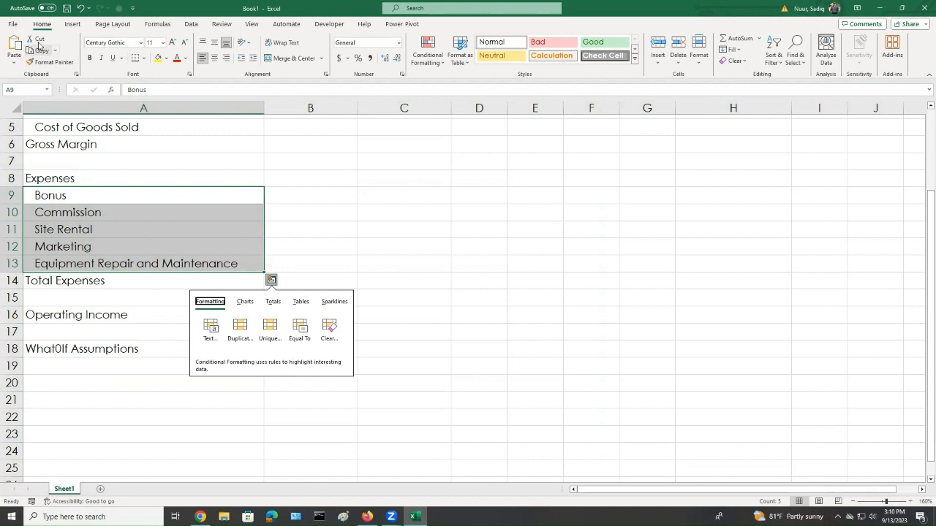
{"action": "left_click", "coordinate": [40, 52]}
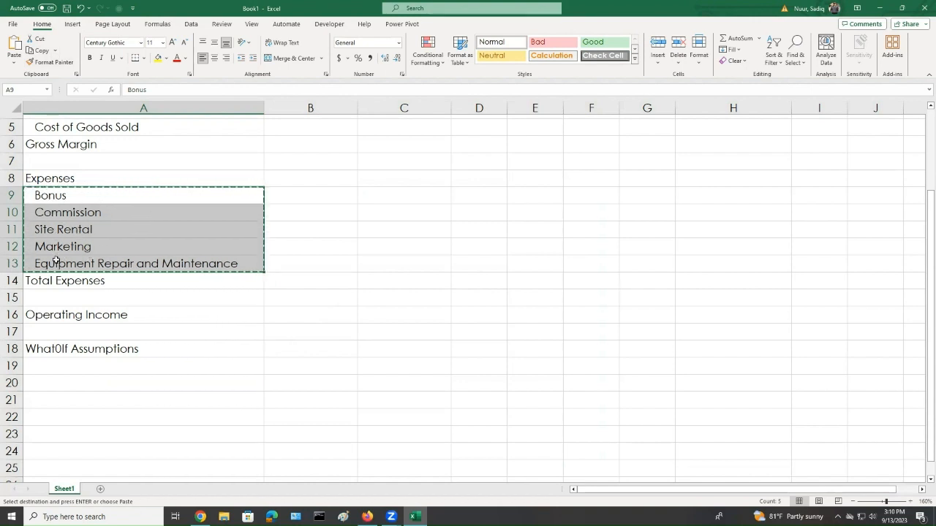
{"action": "left_click", "coordinate": [40, 364]}
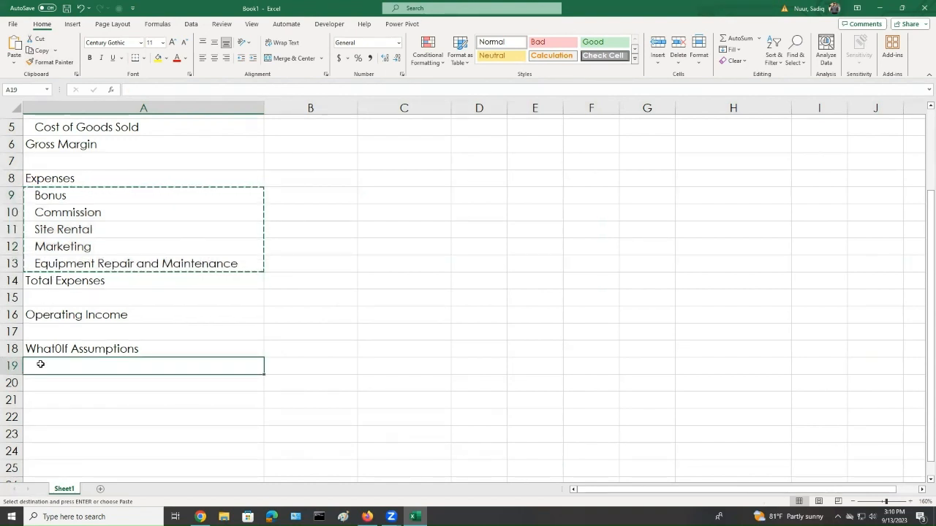
{"action": "left_click", "coordinate": [14, 43]}
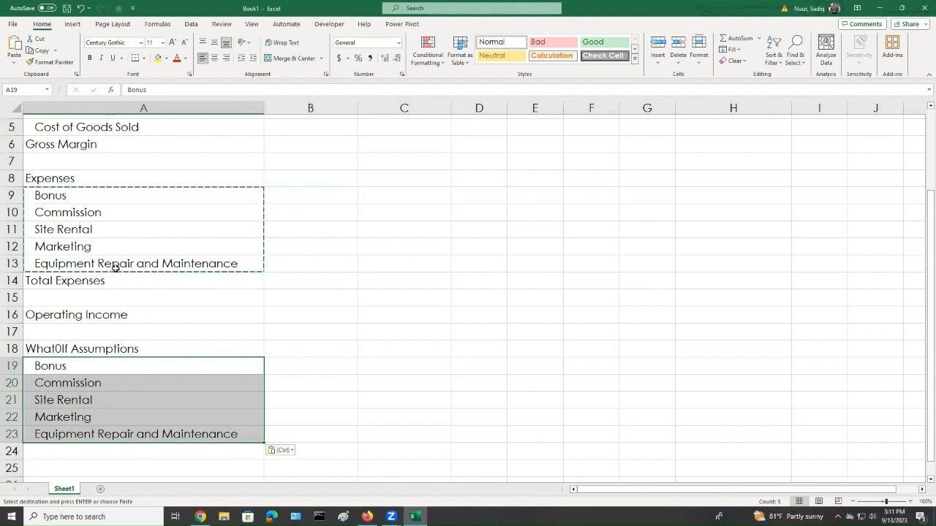
{"action": "key", "text": "Escape"}
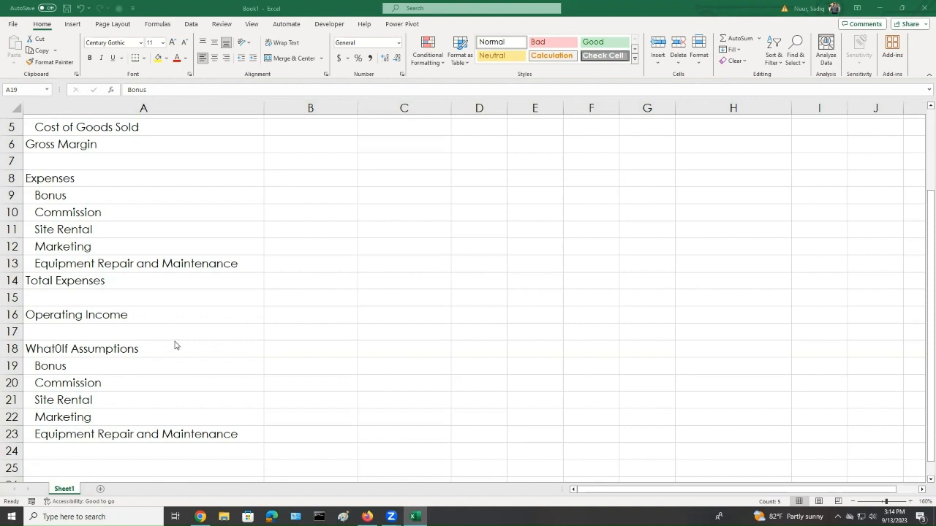
Insert a blank row above Commission at row 20 in the assumptions list
{"action": "key", "text": "ctrl+shift+Down"}
{"action": "left_click", "coordinate": [9, 383]}
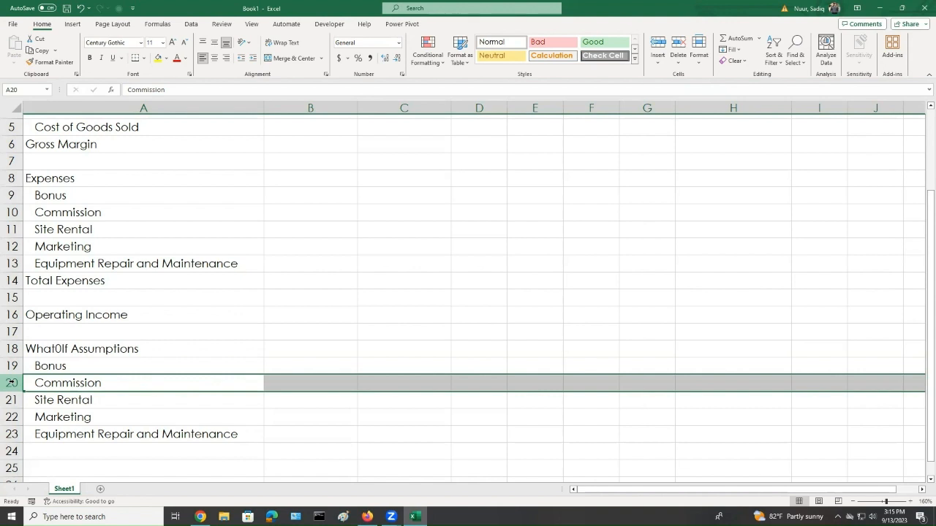
{"action": "right_click", "coordinate": [13, 383]}
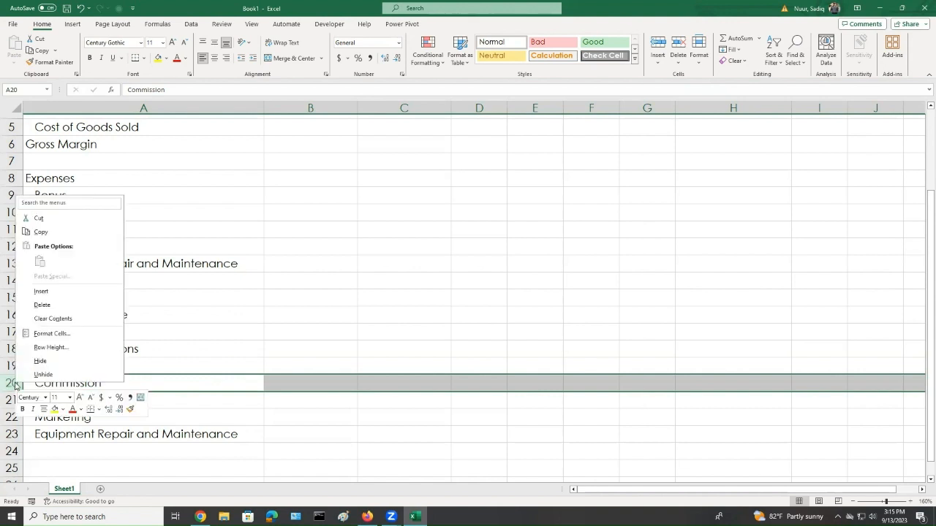
{"action": "left_click", "coordinate": [49, 291]}
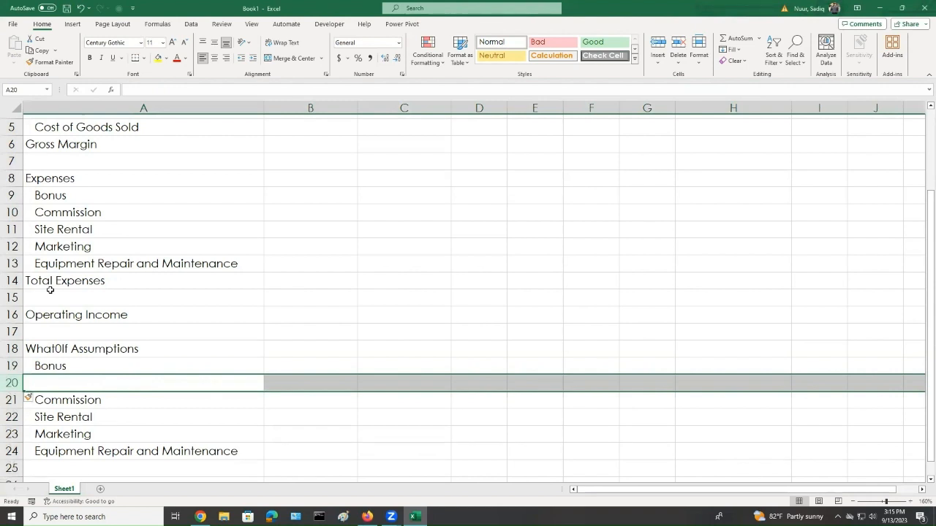
Enter Sales Revenue for Bonus in A20
{"action": "type", "text": "Sal"}
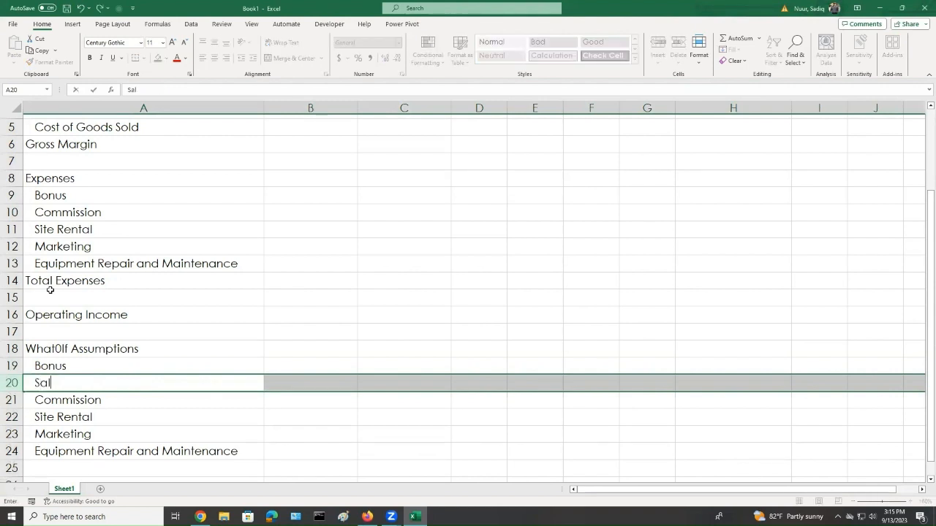
{"action": "type", "text": "es Revenue"}
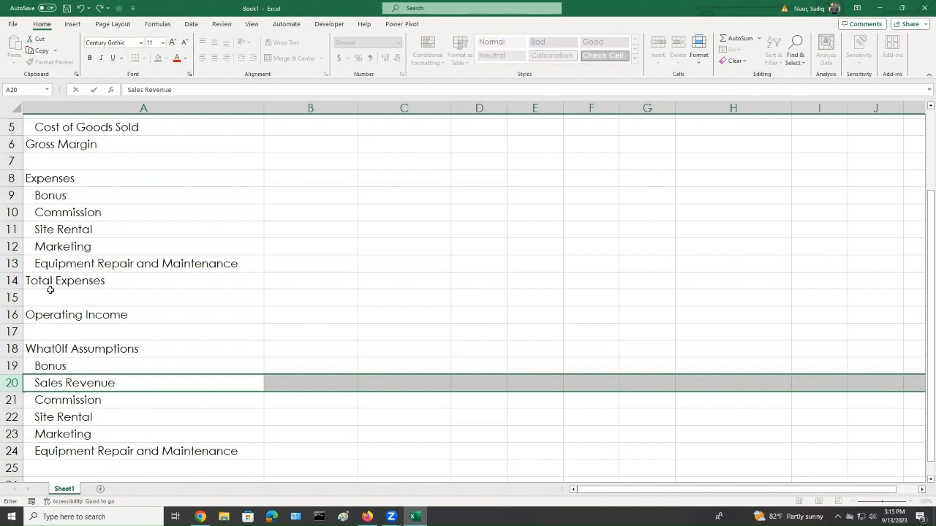
{"action": "type", "text": " for Bonus"}
{"action": "key", "text": "Tab"}
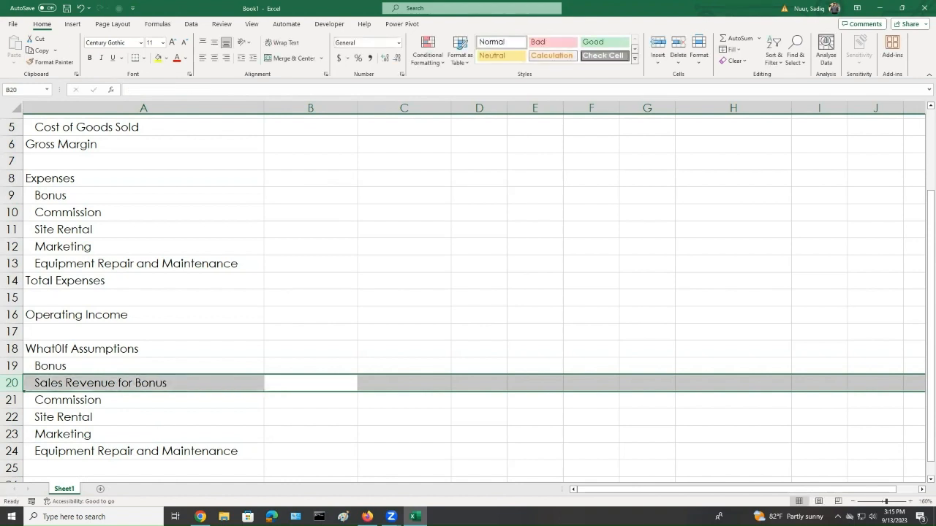
Correct the A18 heading to What-If Assumptions
{"action": "double_click", "coordinate": [59, 350]}
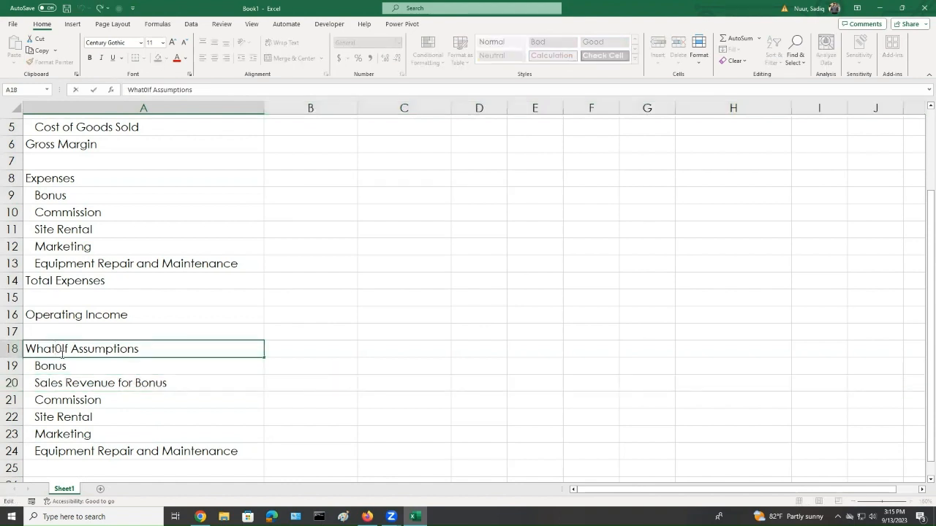
{"action": "type", "text": "-"}
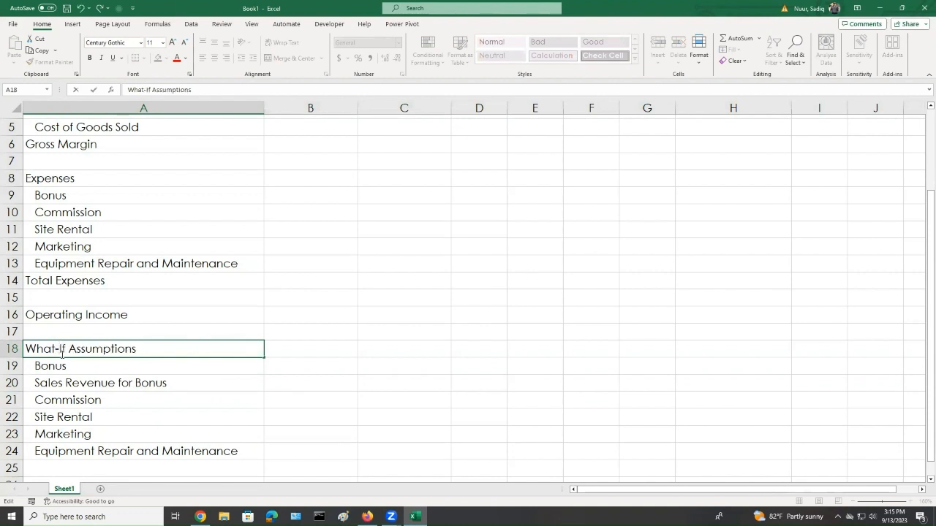
{"action": "left_click", "coordinate": [171, 408]}
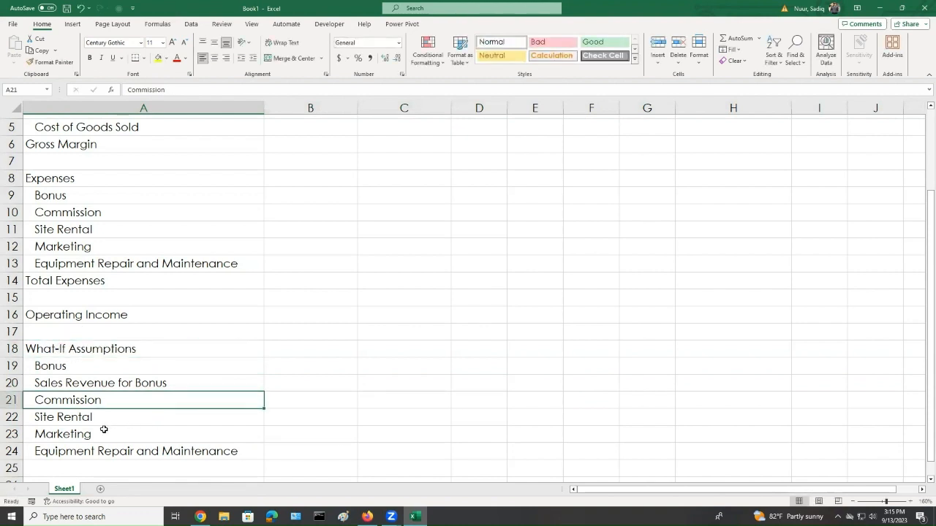
{"action": "left_click", "coordinate": [12, 366]}
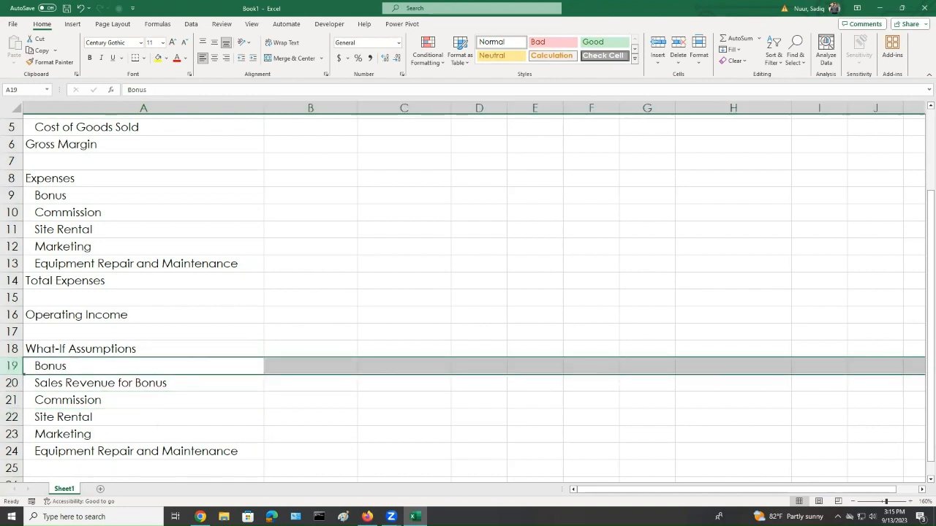
Insert a row above Bonus at row 19, formatted same as below, and enter Margin in A19
{"action": "right_click", "coordinate": [12, 365]}
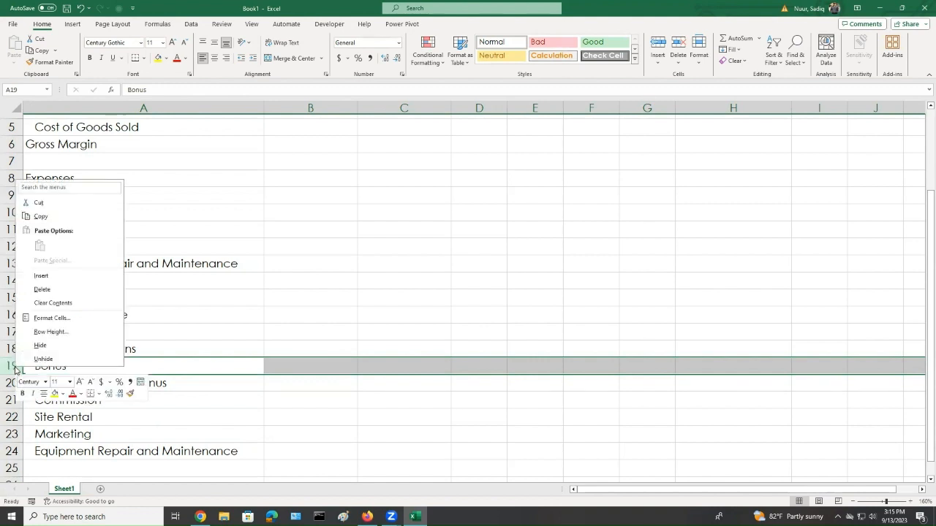
{"action": "left_click", "coordinate": [64, 276]}
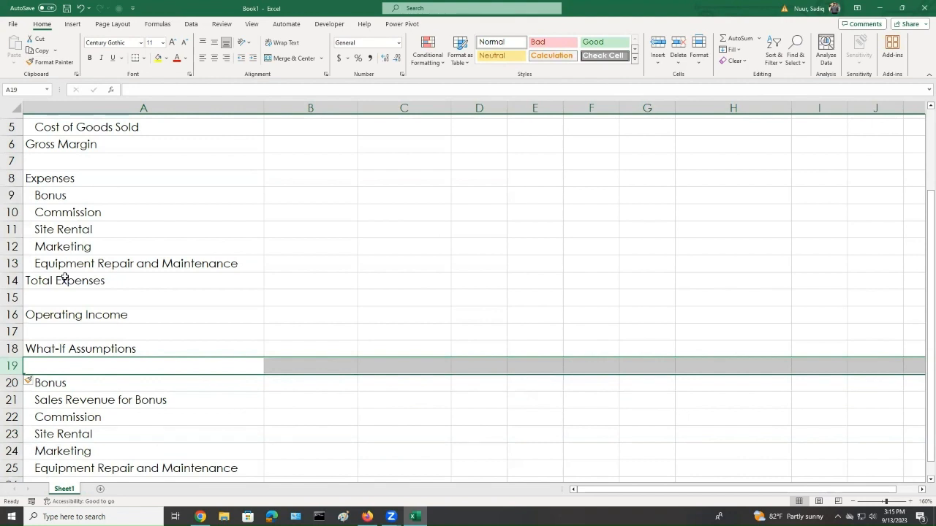
{"action": "left_click", "coordinate": [34, 381]}
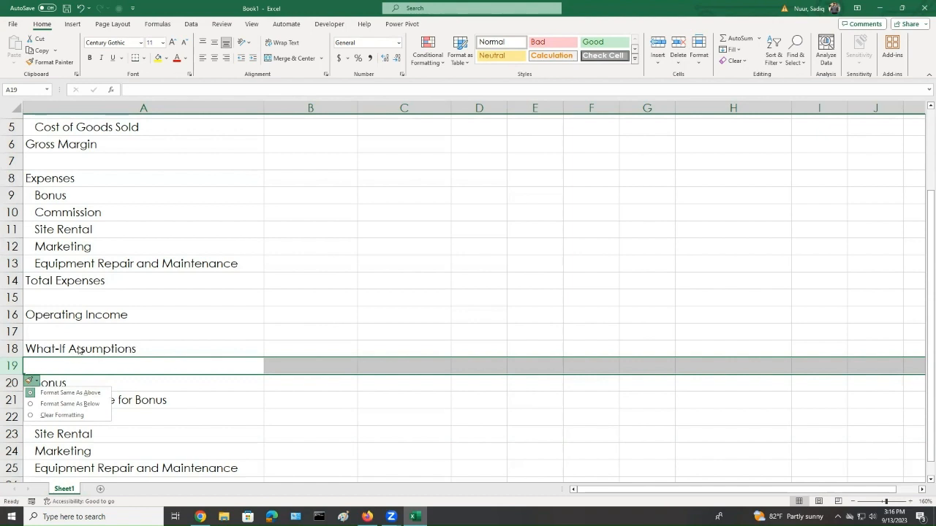
{"action": "left_click", "coordinate": [34, 406]}
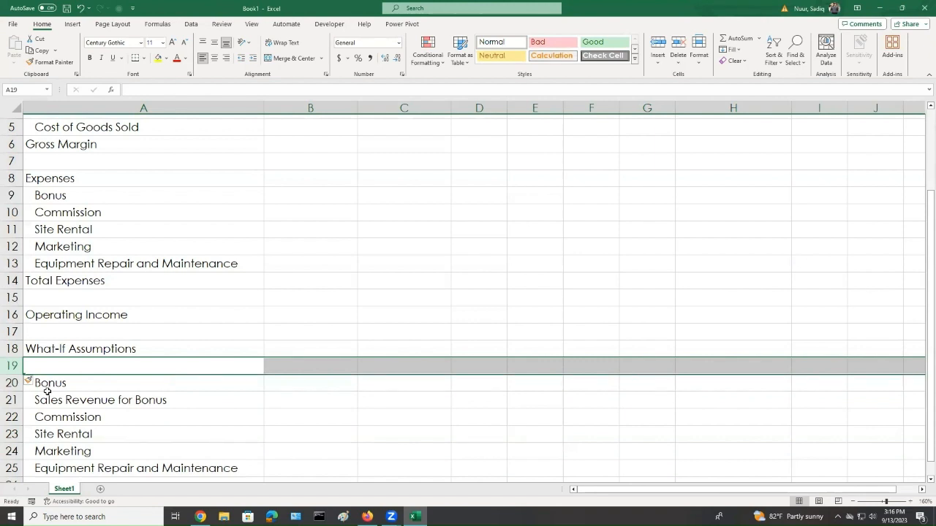
{"action": "type", "text": "Margin"}
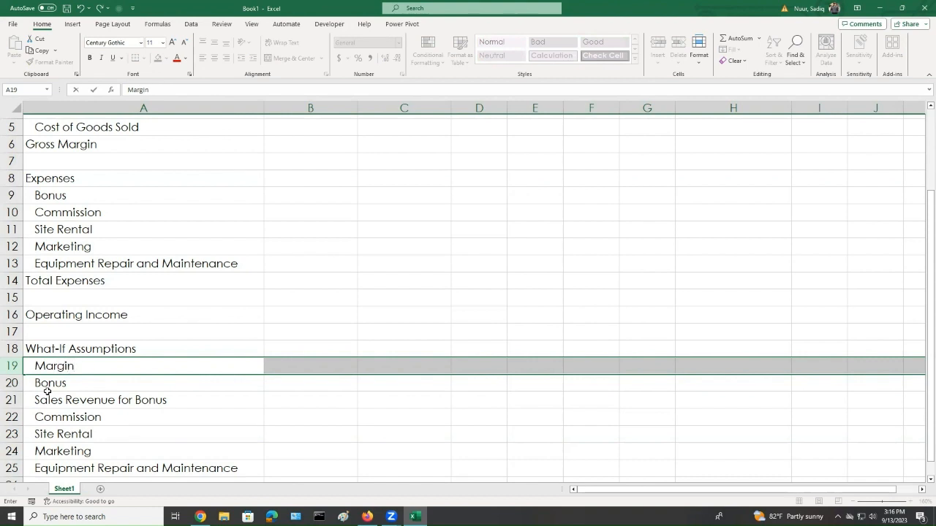
{"action": "left_click", "coordinate": [86, 388]}
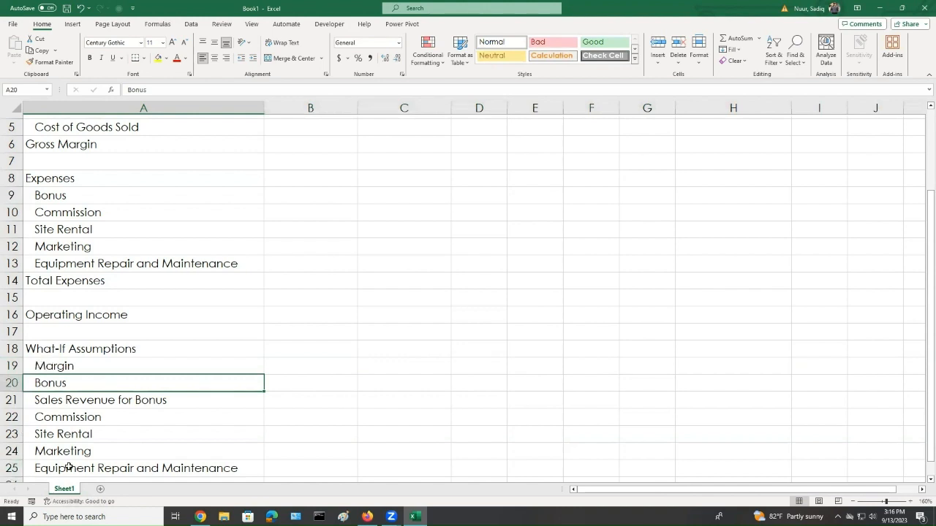
Save the workbook in Documents as Kaitln's Ice Cream Shoppe Financial Projection
{"action": "scroll", "coordinate": [109, 443], "scroll_direction": "down", "scroll_amount": 1}
{"action": "scroll", "coordinate": [103, 434], "scroll_direction": "up", "scroll_amount": 1}
{"action": "scroll", "coordinate": [102, 437], "scroll_direction": "down", "scroll_amount": 1}
{"action": "scroll", "coordinate": [102, 437], "scroll_direction": "up", "scroll_amount": 1}
{"action": "left_click", "coordinate": [13, 26]}
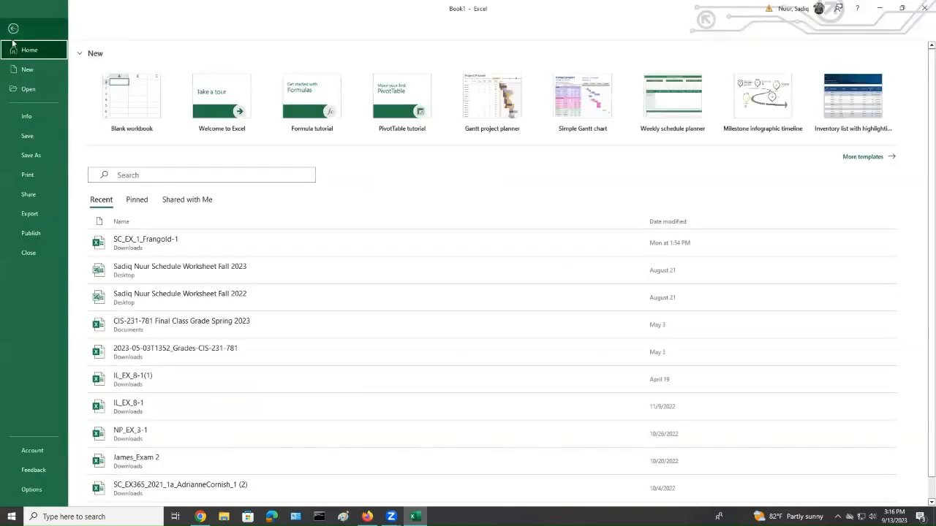
{"action": "left_click", "coordinate": [36, 136]}
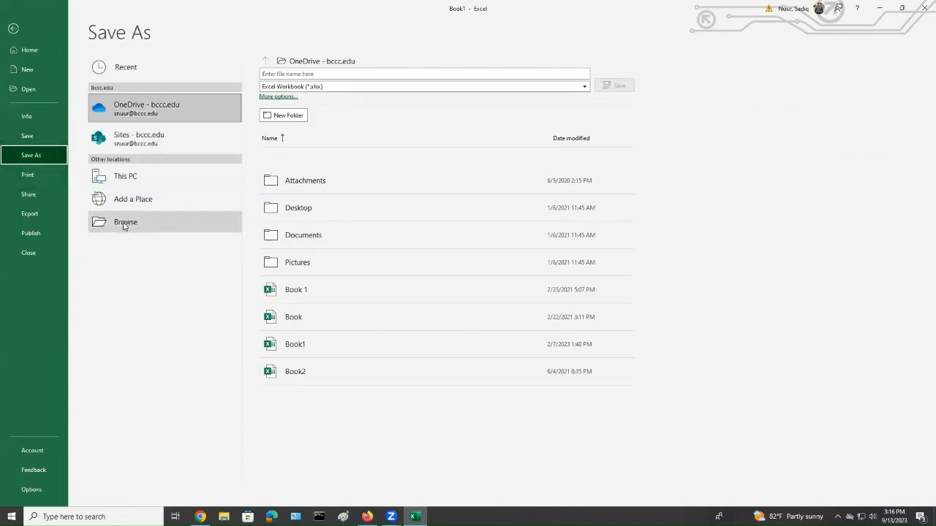
{"action": "left_click", "coordinate": [124, 226]}
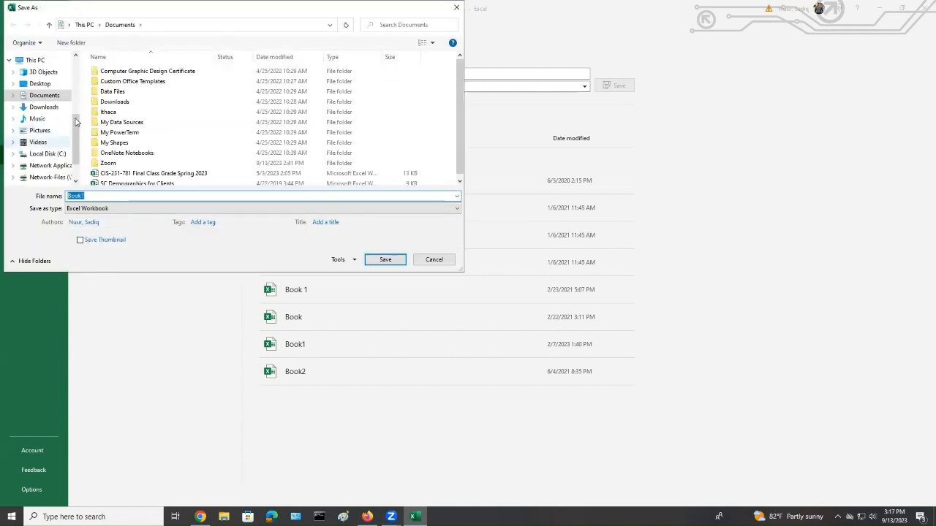
{"action": "scroll", "coordinate": [74, 108], "scroll_direction": "up", "scroll_amount": 3}
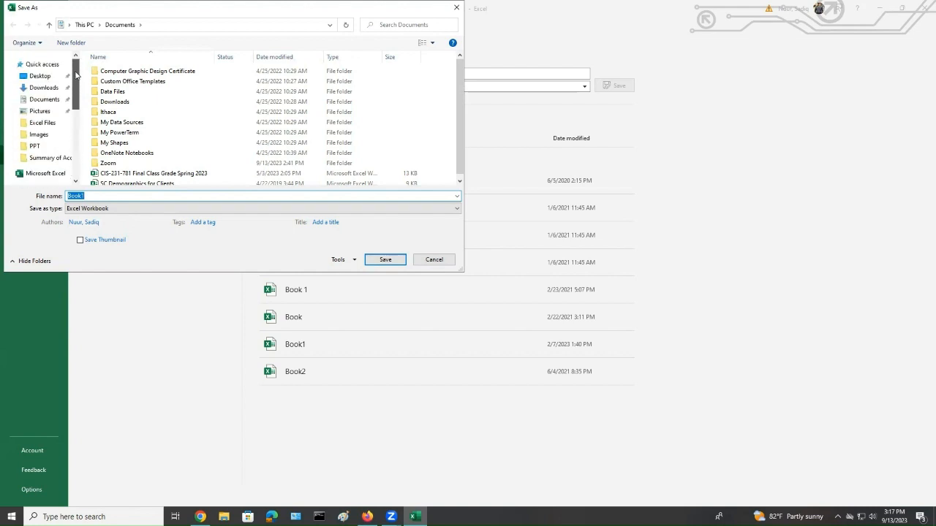
{"action": "left_click", "coordinate": [42, 100]}
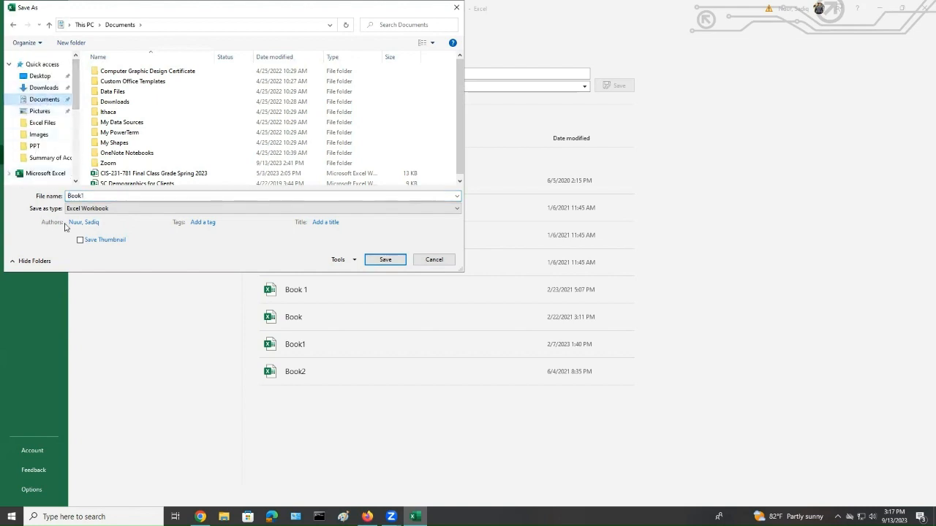
{"action": "left_click", "coordinate": [102, 196]}
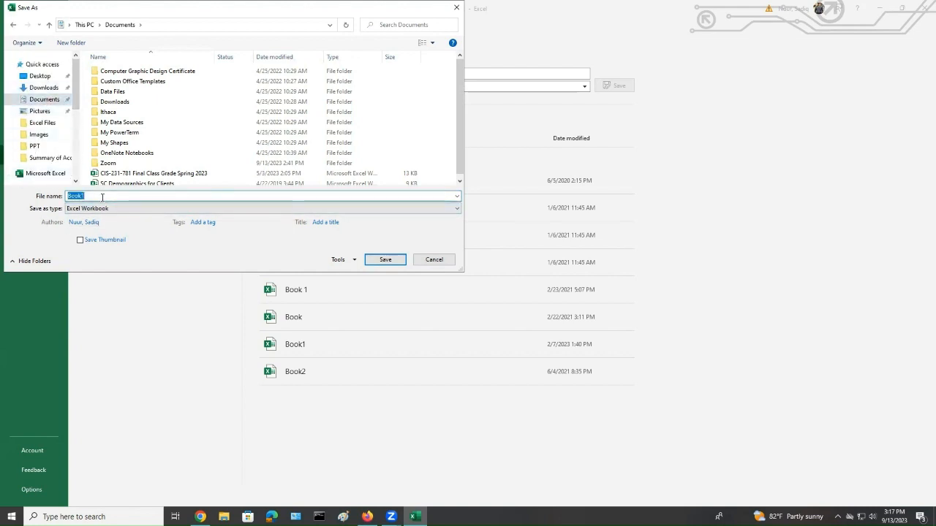
{"action": "type", "text": "Kait"}
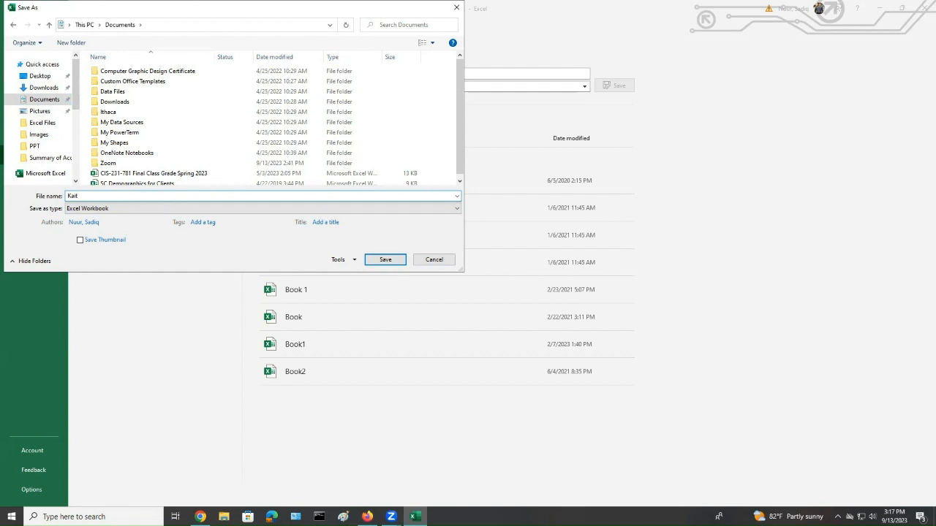
{"action": "type", "text": "ln's Ice Cream S"}
{"action": "type", "text": "hoppe Financial Projection"}
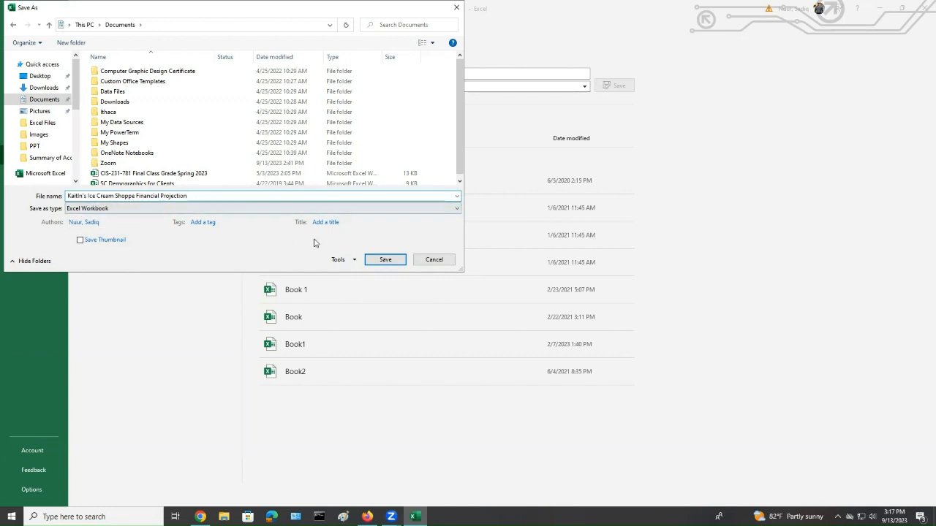
{"action": "left_click", "coordinate": [385, 260]}
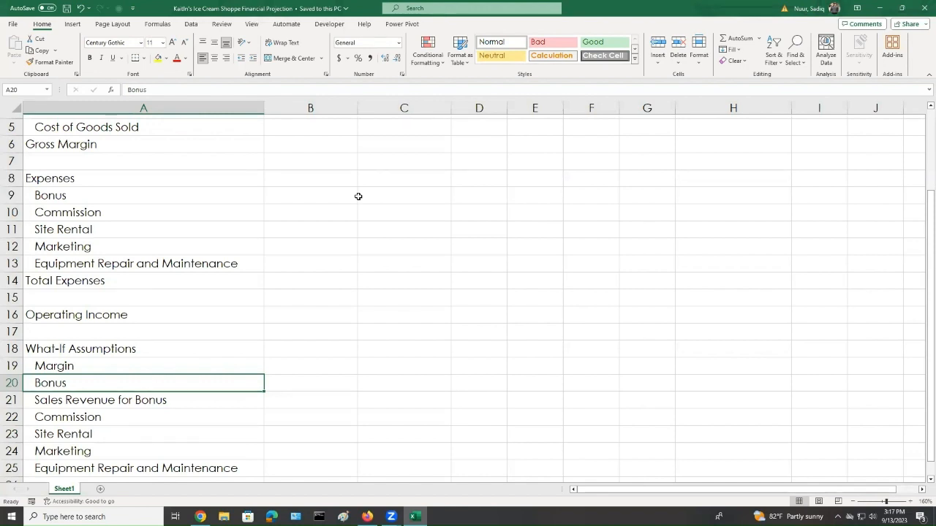
Apply Comma Style number formatting to the Revenue row B4:H4
{"action": "scroll", "coordinate": [414, 297], "scroll_direction": "up", "scroll_amount": 2}
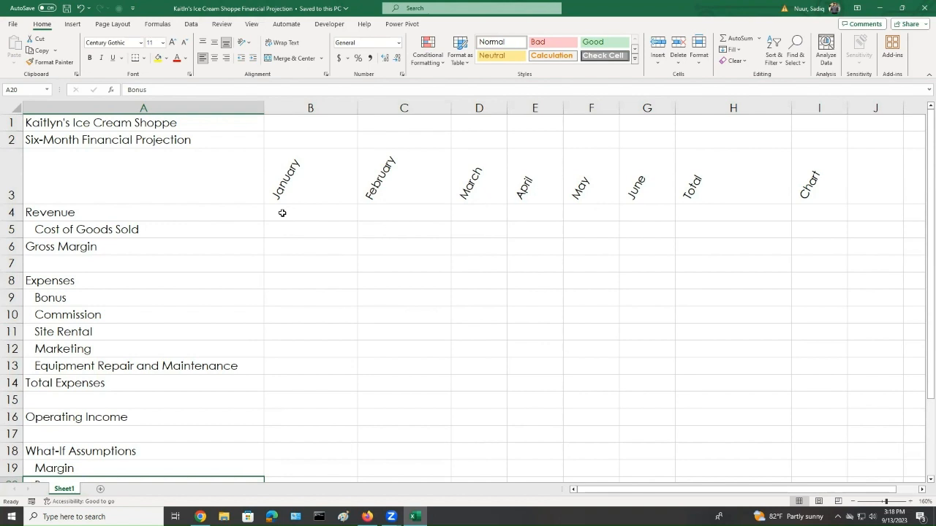
{"action": "scroll", "coordinate": [282, 212], "scroll_direction": "down", "scroll_amount": 3}
{"action": "scroll", "coordinate": [282, 213], "scroll_direction": "up", "scroll_amount": 3}
{"action": "left_click_drag", "start_coordinate": [282, 213], "coordinate": [774, 215]}
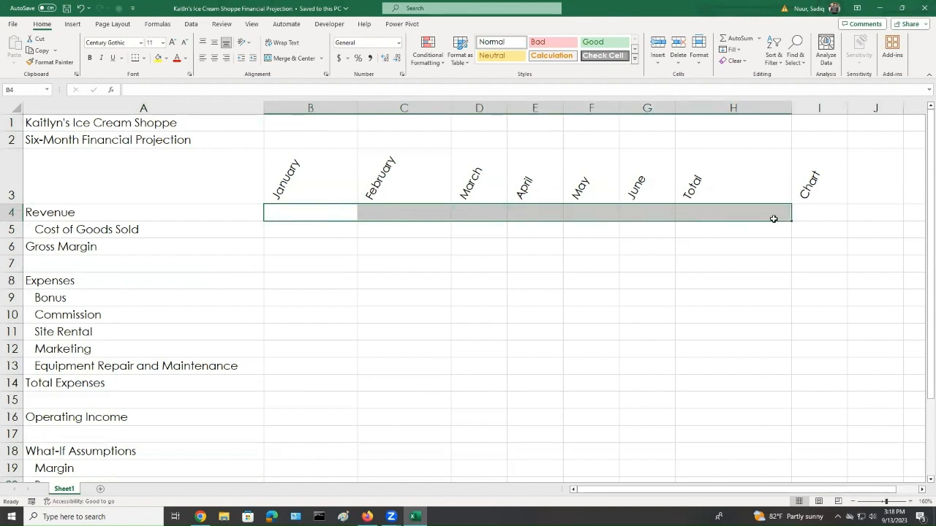
{"action": "left_click", "coordinate": [370, 58]}
{"action": "left_click", "coordinate": [310, 234]}
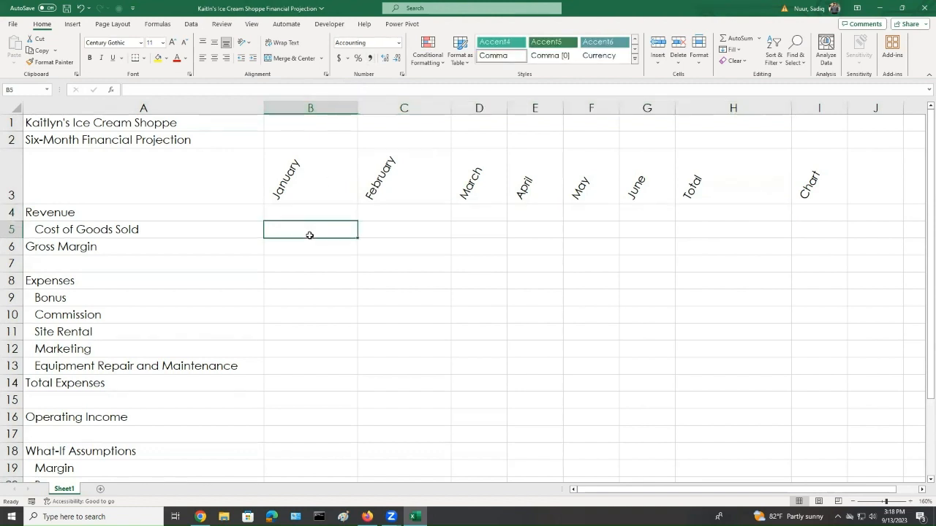
Enter 78.75% as the Margin assumption in B19
{"action": "scroll", "coordinate": [316, 293], "scroll_direction": "down", "scroll_amount": 4}
{"action": "scroll", "coordinate": [296, 291], "scroll_direction": "up", "scroll_amount": 1}
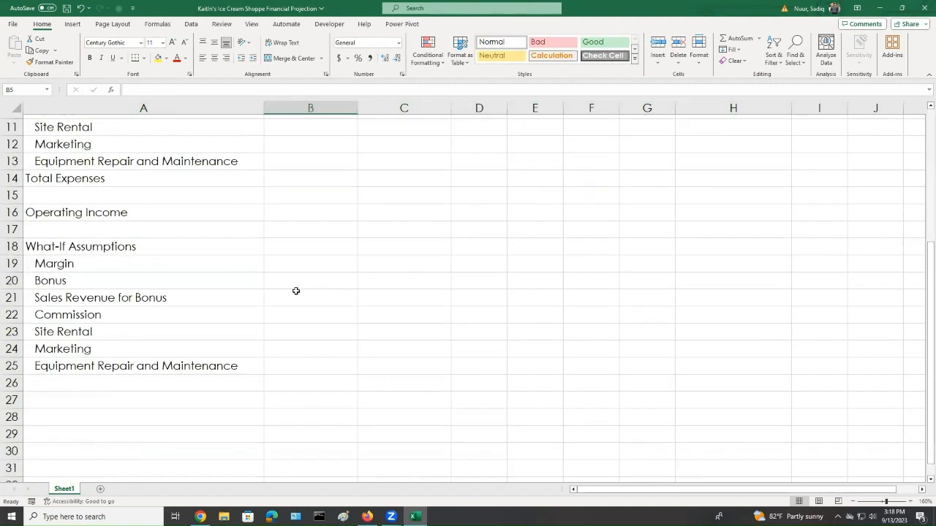
{"action": "left_click", "coordinate": [288, 265]}
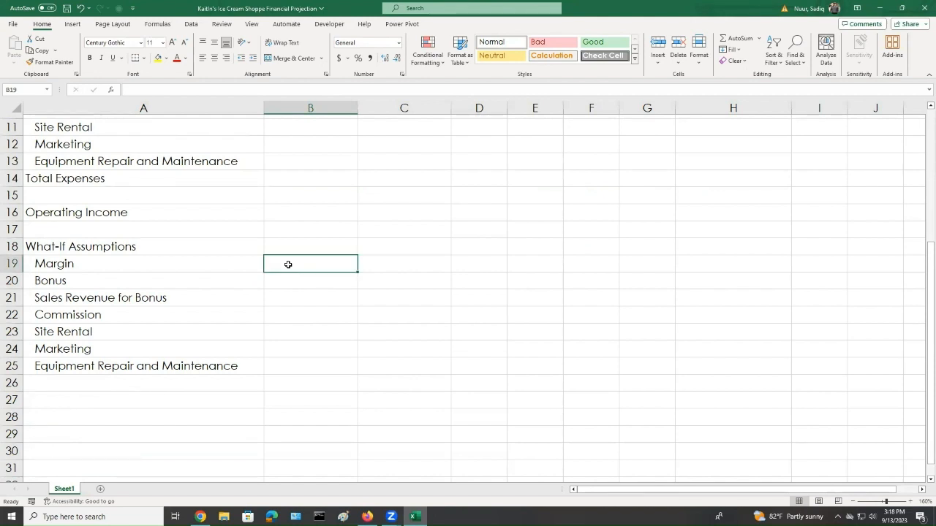
{"action": "type", "text": "78.75%"}
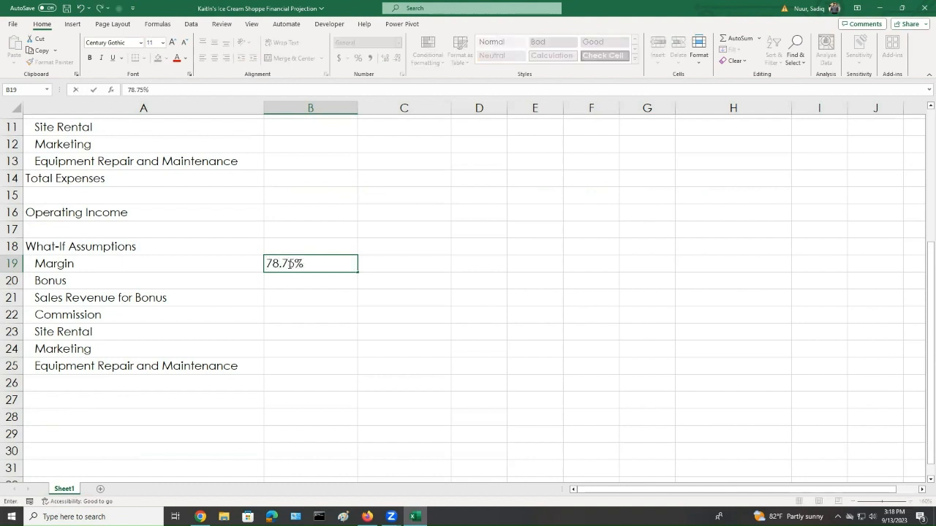
{"action": "key", "text": "Return"}
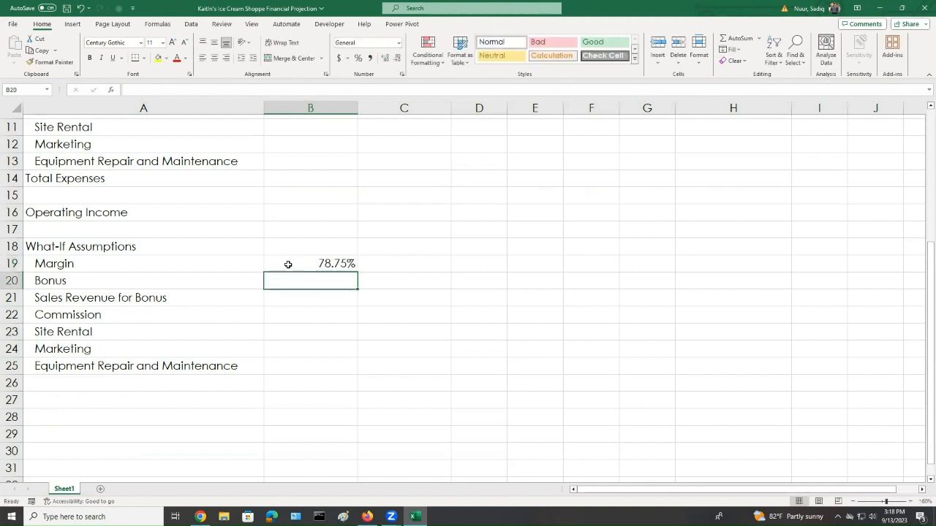
Enter 3500 as the Bonus assumption in B20
{"action": "type", "text": "3"}
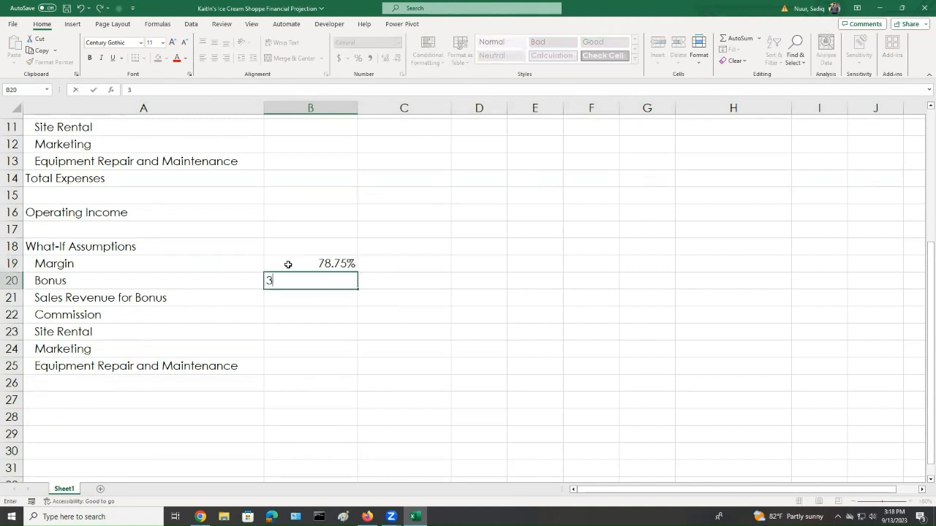
{"action": "type", "text": "500"}
{"action": "key", "text": "Return"}
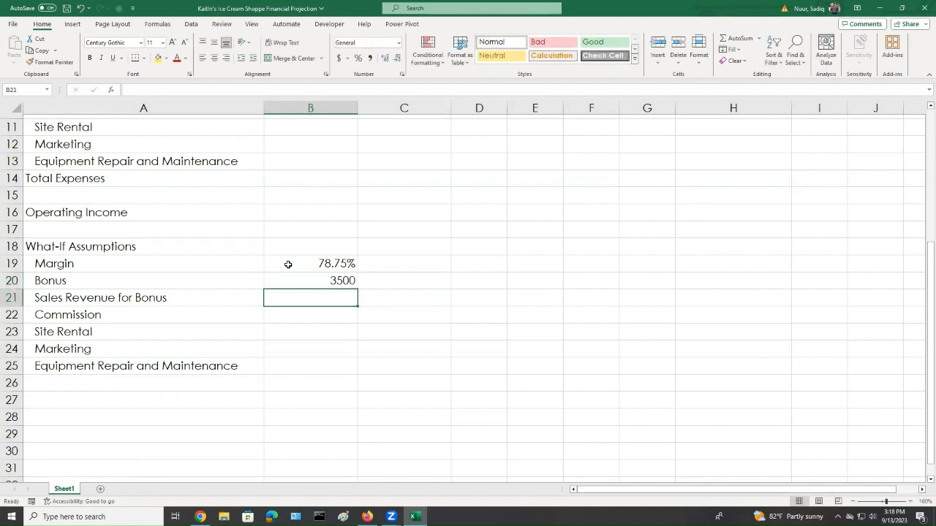
Apply Comma Style to the Bonus and Sales Revenue for Bonus cells B20:B21
{"action": "key", "text": "Up"}
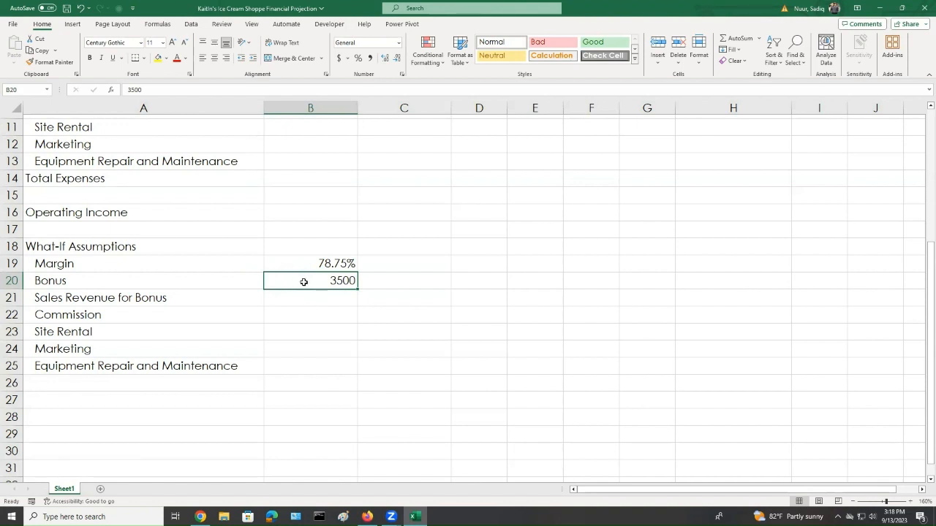
{"action": "left_click_drag", "start_coordinate": [305, 286], "coordinate": [307, 296]}
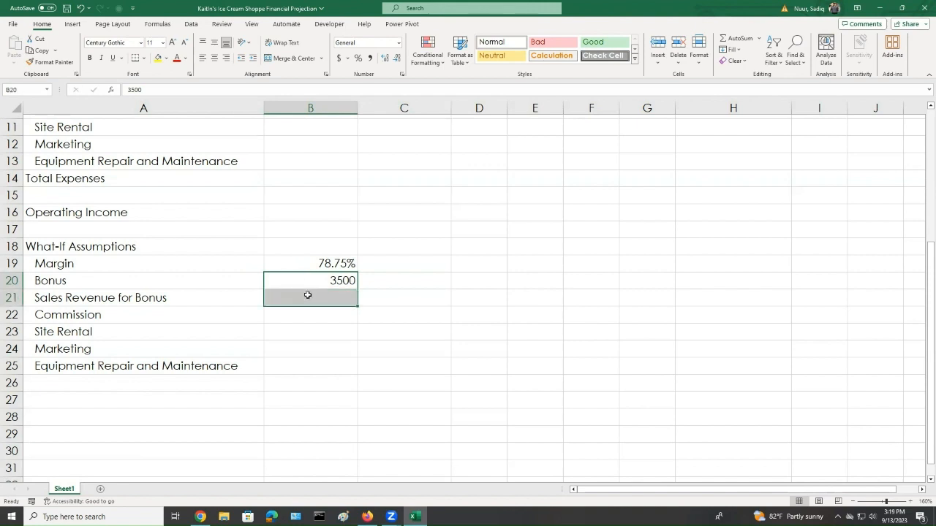
{"action": "left_click", "coordinate": [371, 58]}
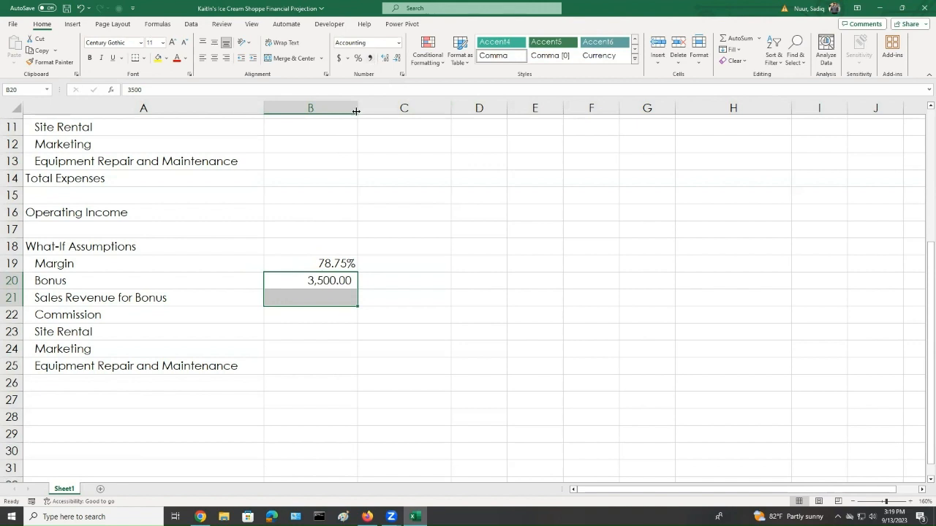
Enter 65000 as the Sales Revenue for Bonus in B21
{"action": "left_click", "coordinate": [313, 297]}
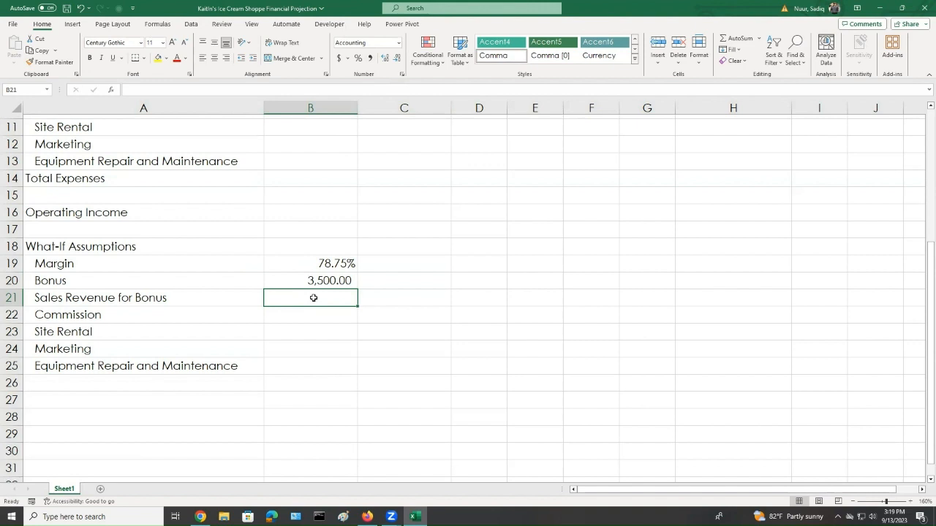
{"action": "type", "text": "65000"}
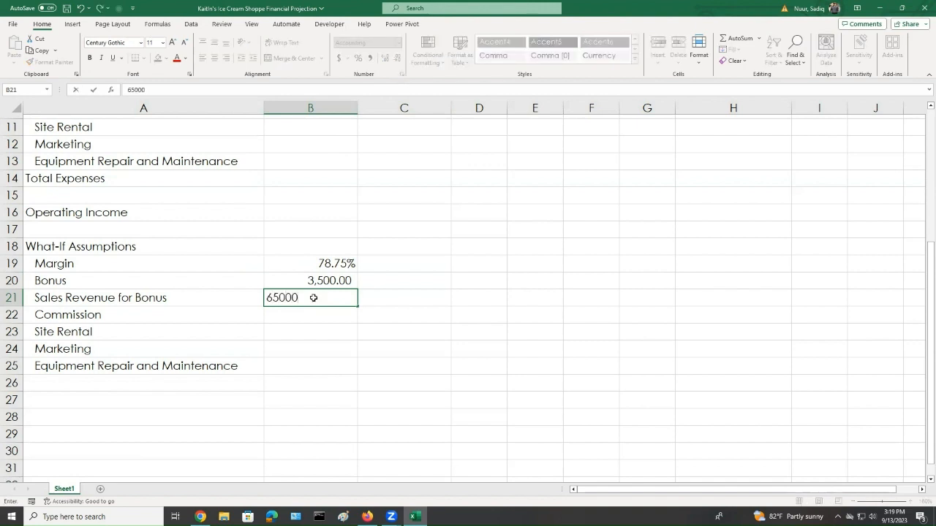
{"action": "key", "text": "Return"}
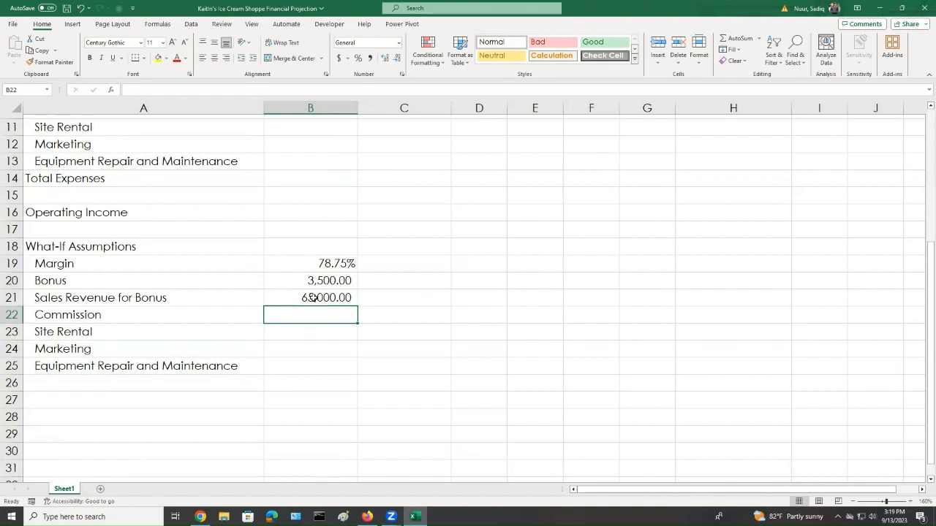
Enter 25.00% for Commission in B22 and 10.00% for Site Rental in B23
{"action": "type", "text": "25.00"}
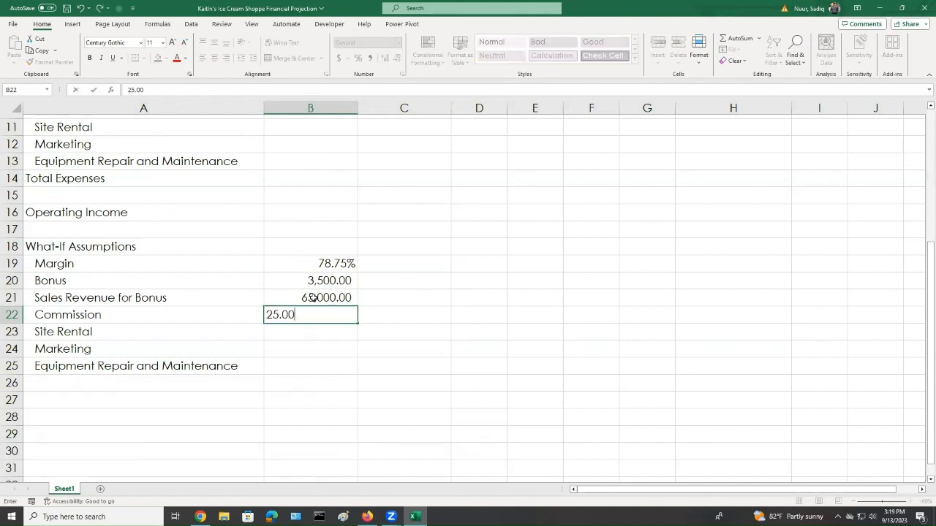
{"action": "type", "text": "%"}
{"action": "key", "text": "Return"}
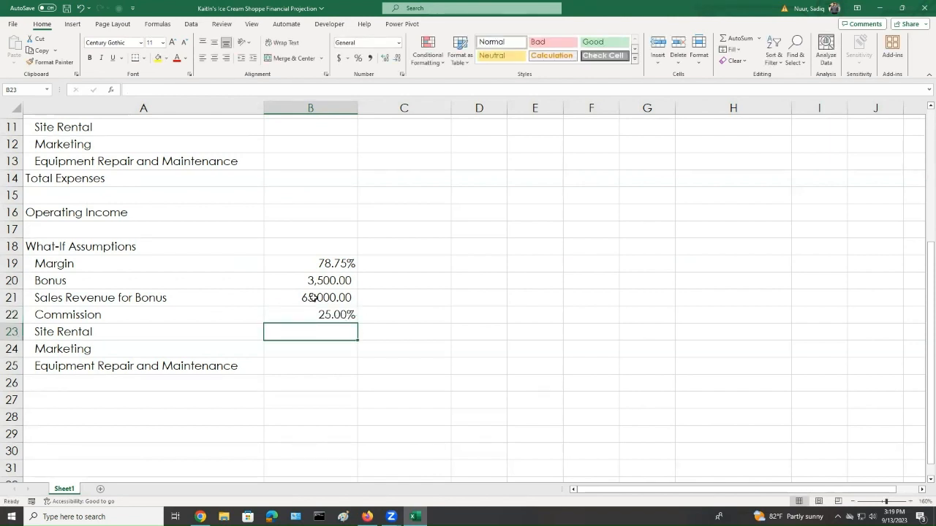
{"action": "type", "text": "10"}
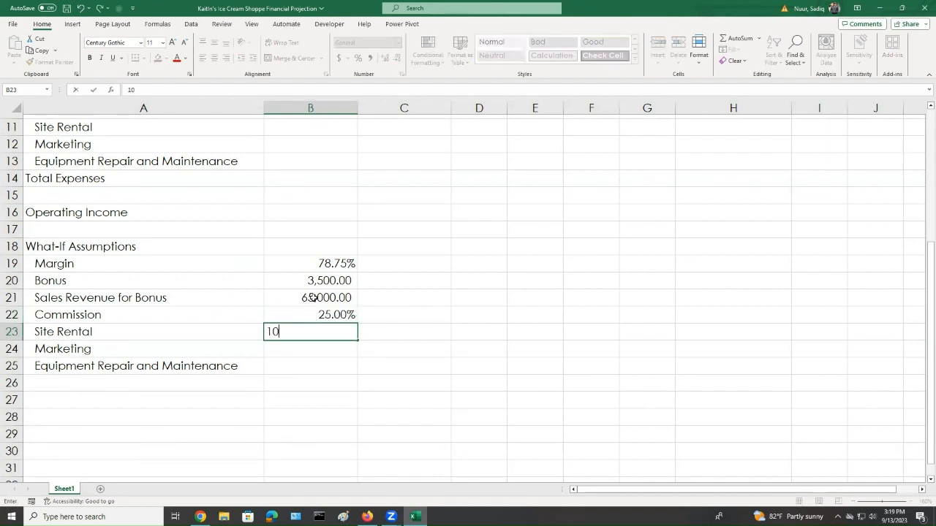
{"action": "type", "text": ".00%"}
{"action": "key", "text": "Return"}
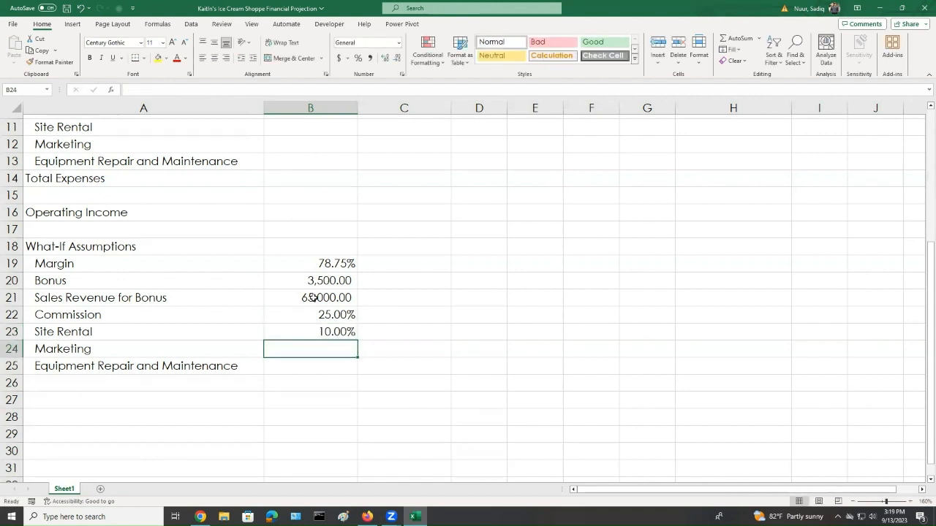
Enter 5.00% for Marketing in B24 and 3.50% for Equipment Repair and Maintenance in B25
{"action": "type", "text": "5.00"}
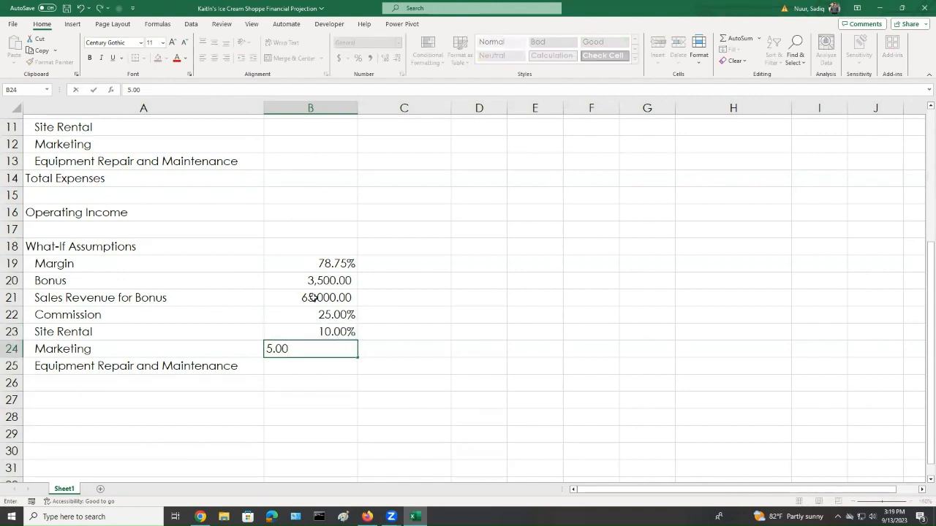
{"action": "type", "text": "%"}
{"action": "key", "text": "Return"}
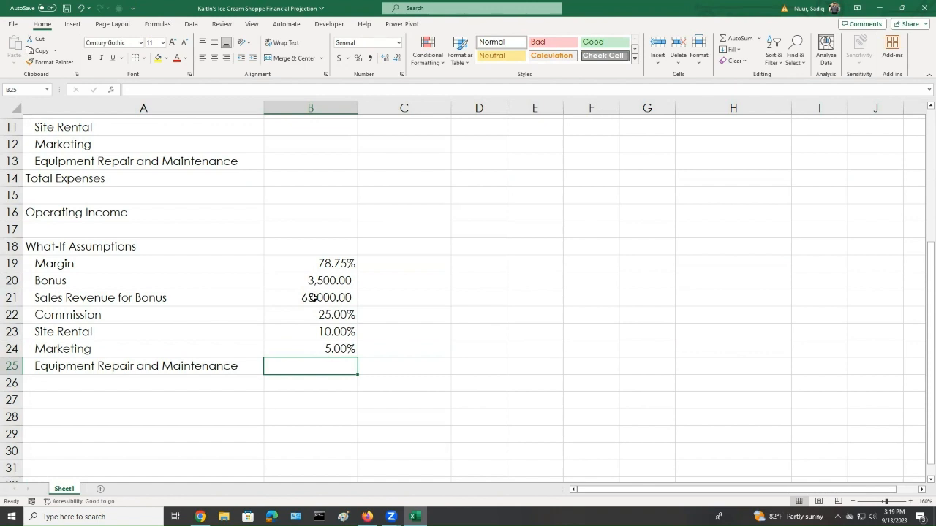
{"action": "type", "text": "3"}
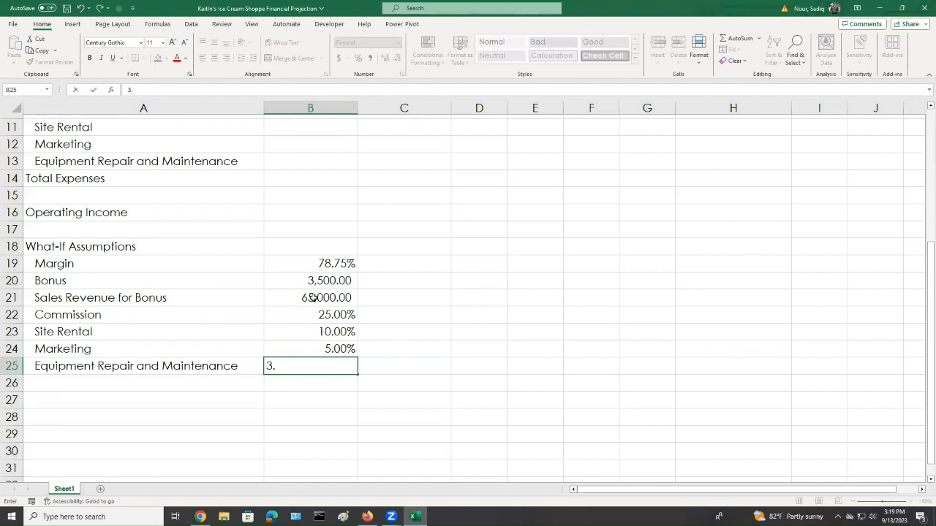
{"action": "type", "text": ".50%"}
{"action": "key", "text": "Return"}
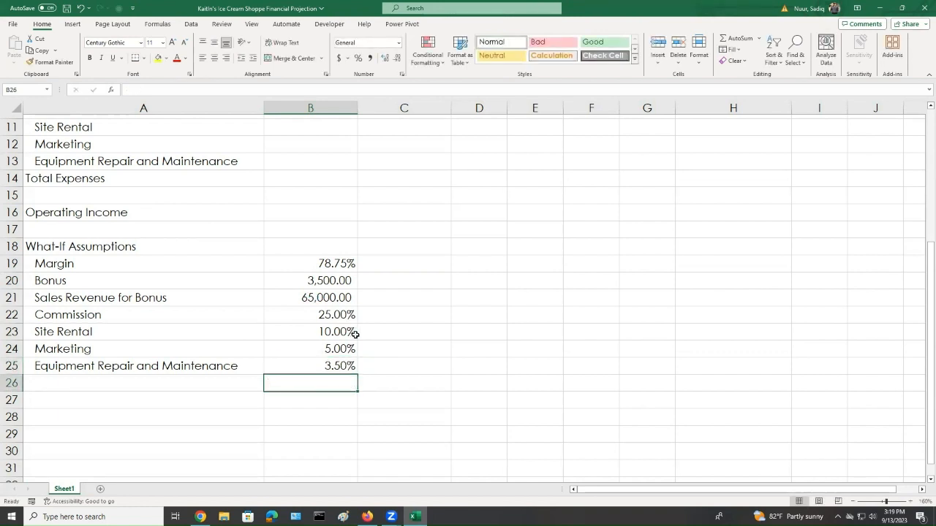
Review the What-If Assumptions values in B19:B25
{"action": "scroll", "coordinate": [353, 333], "scroll_direction": "up", "scroll_amount": 4}
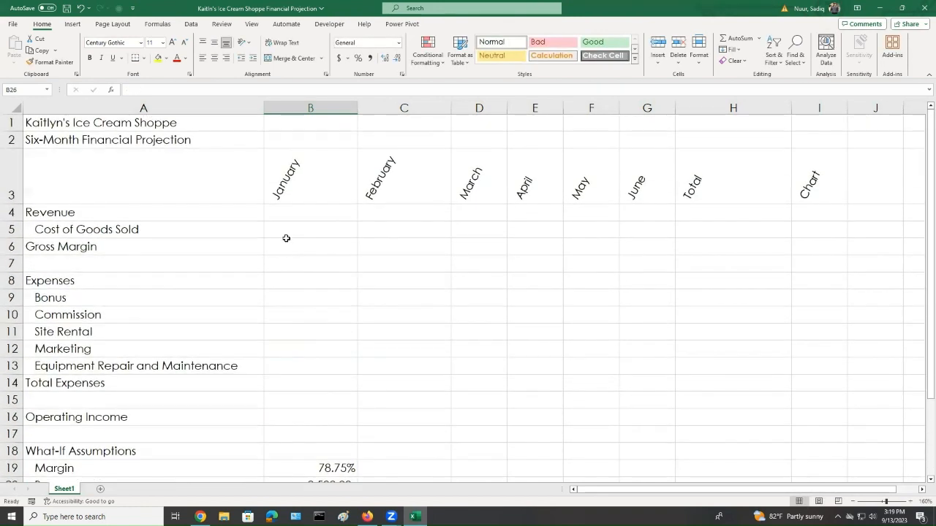
{"action": "scroll", "coordinate": [304, 241], "scroll_direction": "down", "scroll_amount": 2}
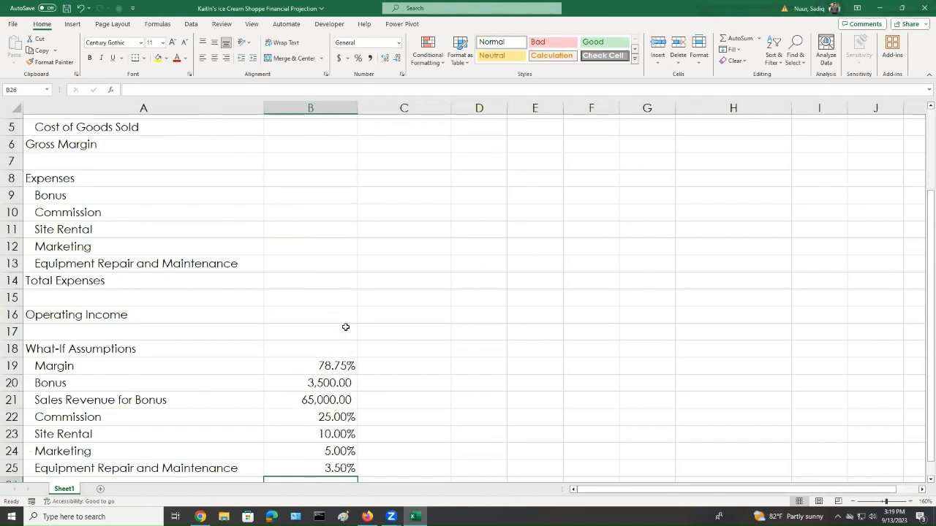
{"action": "scroll", "coordinate": [340, 333], "scroll_direction": "down", "scroll_amount": 1}
{"action": "left_click", "coordinate": [324, 315]}
{"action": "left_click_drag", "start_coordinate": [324, 358], "coordinate": [330, 418]}
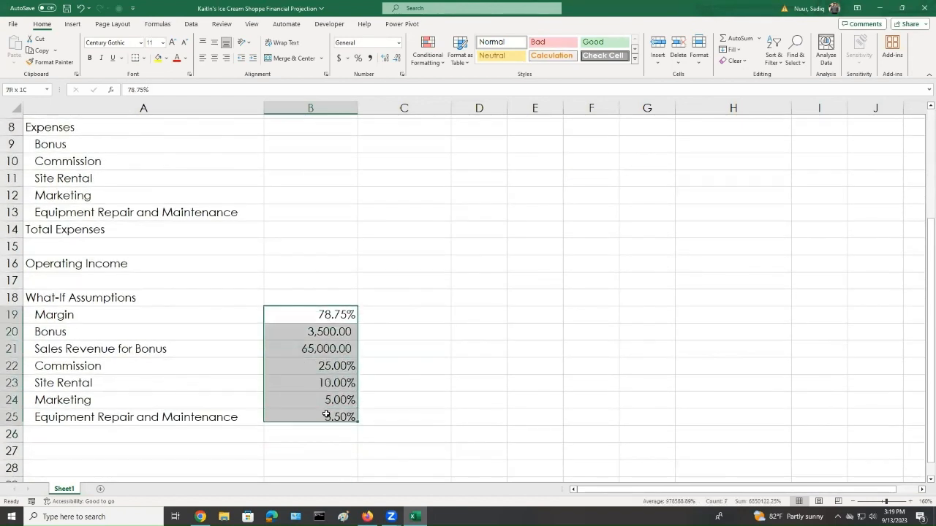
{"action": "left_click", "coordinate": [407, 398]}
{"action": "scroll", "coordinate": [420, 324], "scroll_direction": "up", "scroll_amount": 2}
{"action": "scroll", "coordinate": [420, 323], "scroll_direction": "up", "scroll_amount": 1}
{"action": "scroll", "coordinate": [414, 321], "scroll_direction": "down", "scroll_amount": 2}
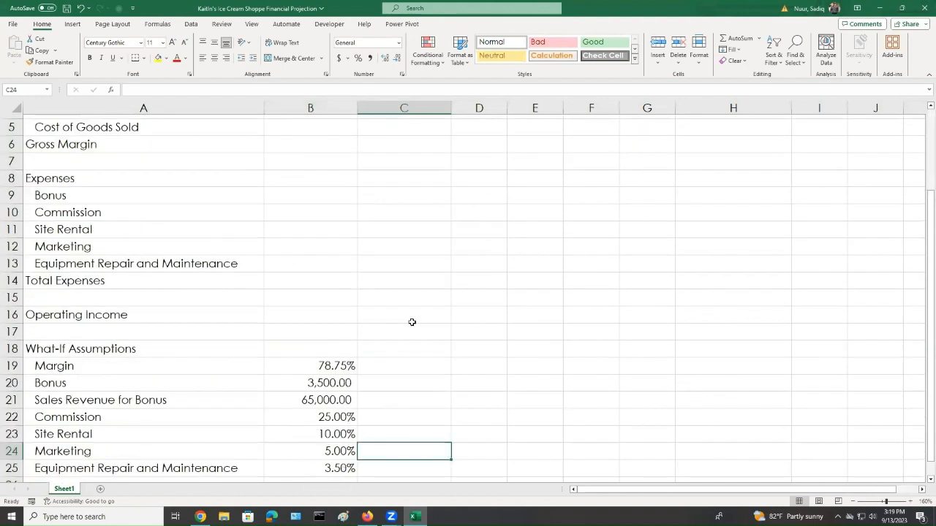
{"action": "scroll", "coordinate": [313, 223], "scroll_direction": "up", "scroll_amount": 2}
Enter Revenue of 55,000 for January in B4 and 62,500 for February in C4
{"action": "left_click", "coordinate": [322, 216]}
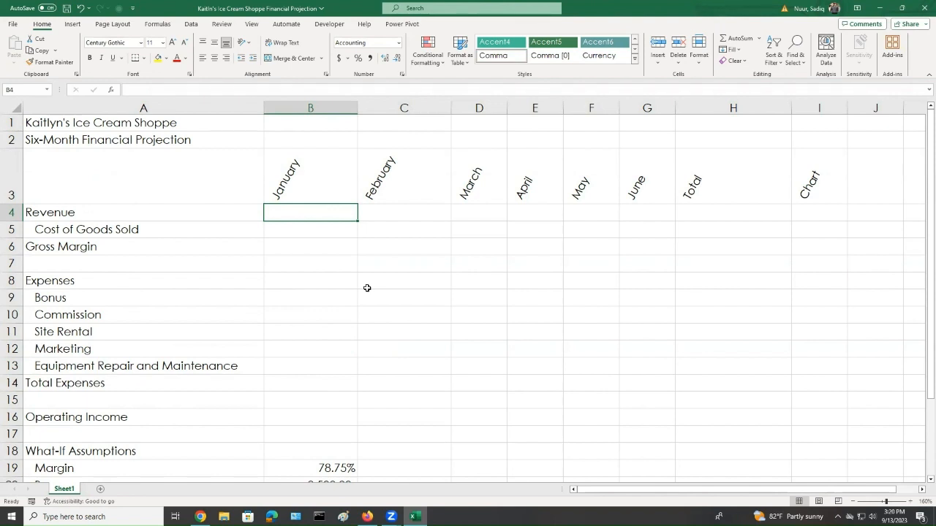
{"action": "type", "text": "55"}
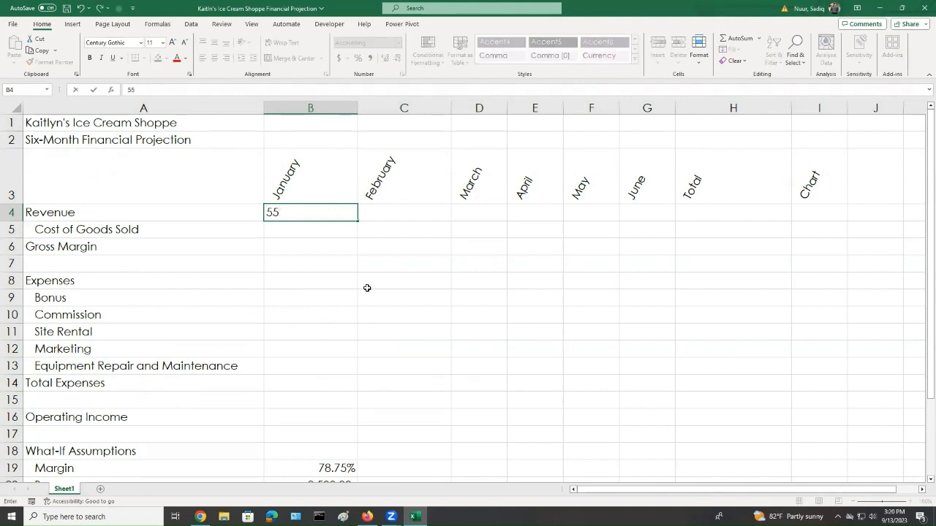
{"action": "type", "text": "000"}
{"action": "key", "text": "Tab"}
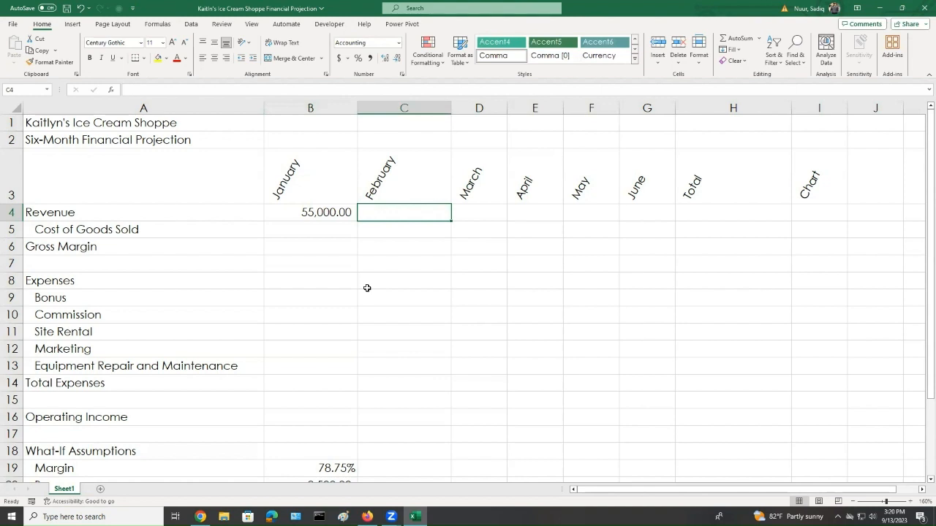
{"action": "type", "text": "6"}
{"action": "type", "text": "2,"}
{"action": "type", "text": "5"}
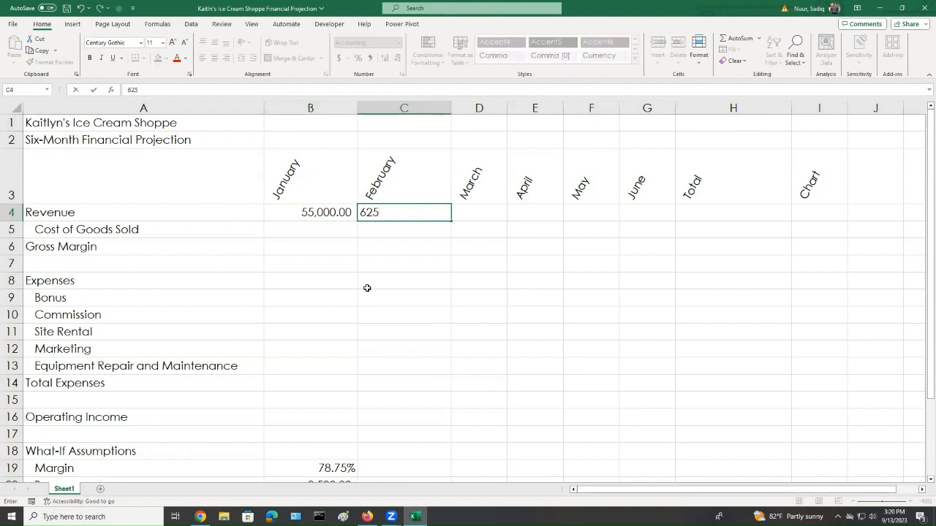
{"action": "type", "text": "00"}
{"action": "key", "text": "Tab"}
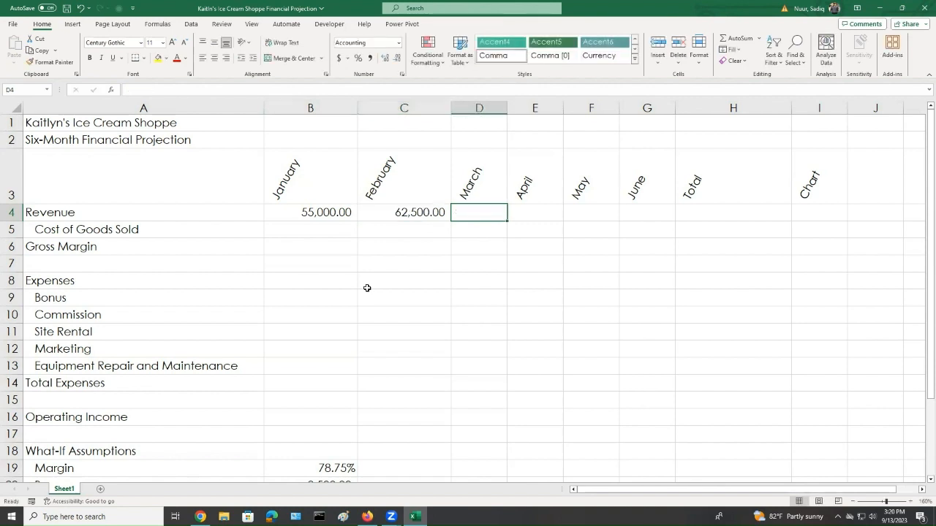
Enter Revenue of 67,000 for March in D4 and 90,250 for April in E4
{"action": "type", "text": "67,"}
{"action": "type", "text": "000"}
{"action": "key", "text": "Tab"}
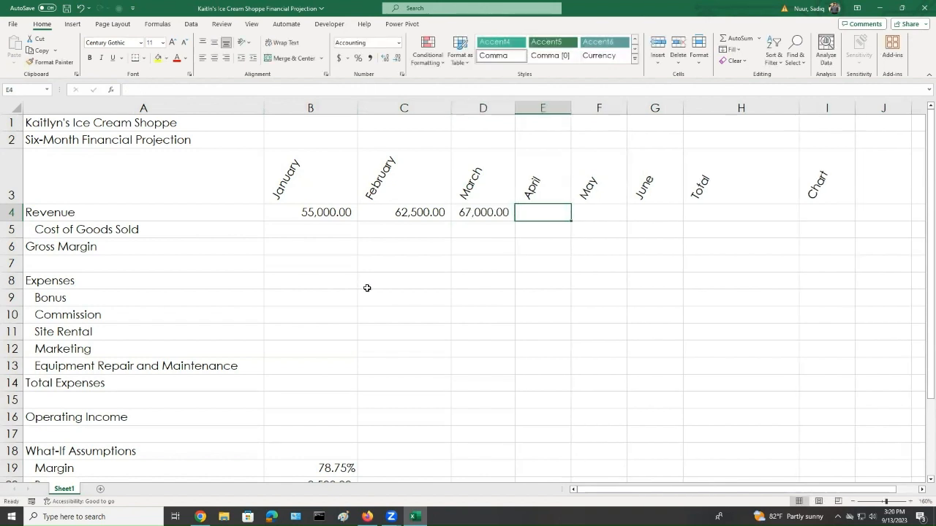
{"action": "type", "text": "90"}
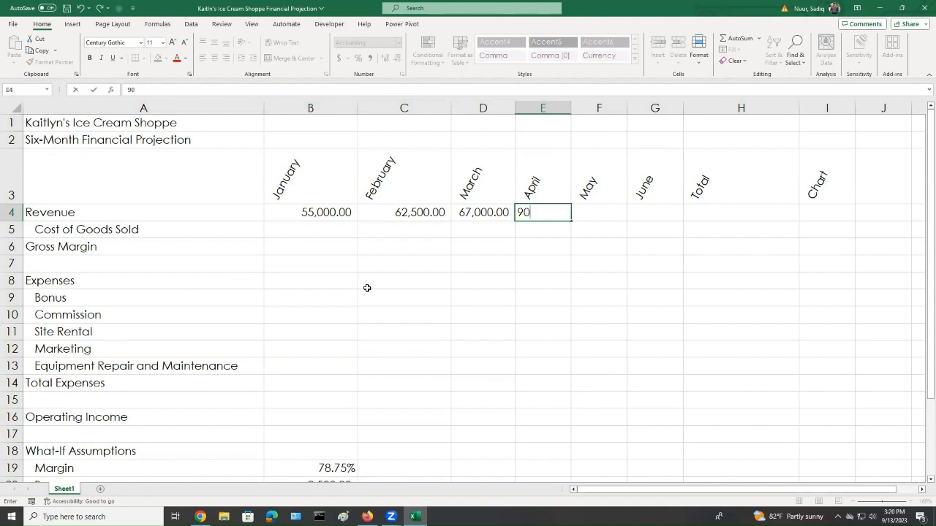
{"action": "type", "text": "250"}
{"action": "key", "text": "Tab"}
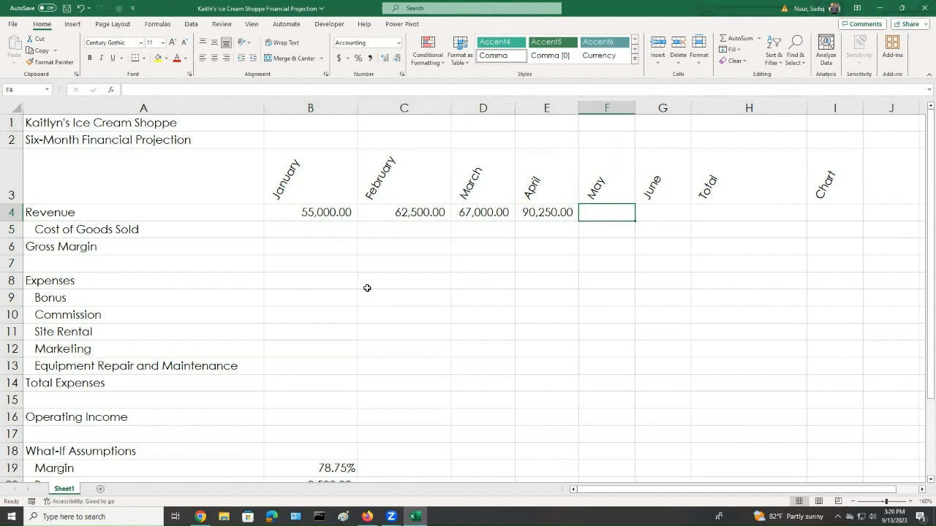
Enter Revenue of 77,500 for May in F4 and 74,750 for June in G4
{"action": "type", "text": "77"}
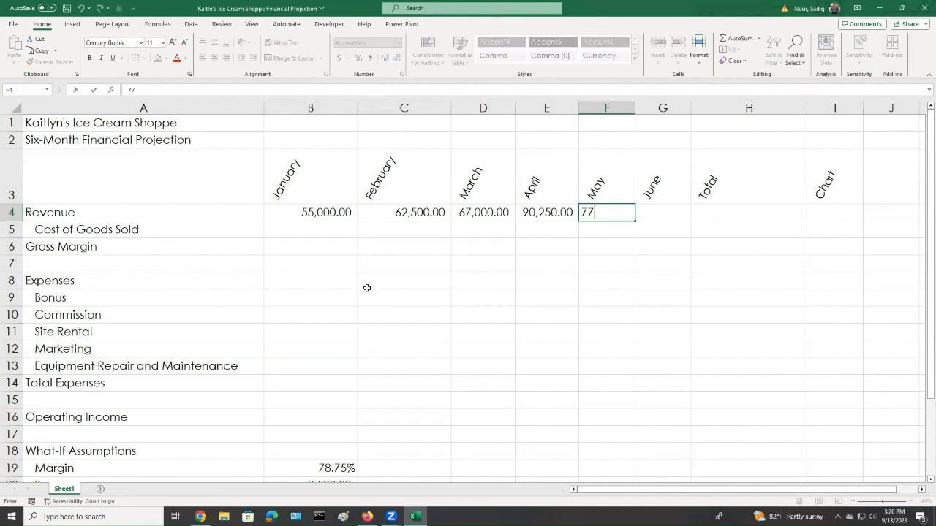
{"action": "type", "text": ",500"}
{"action": "key", "text": "Tab"}
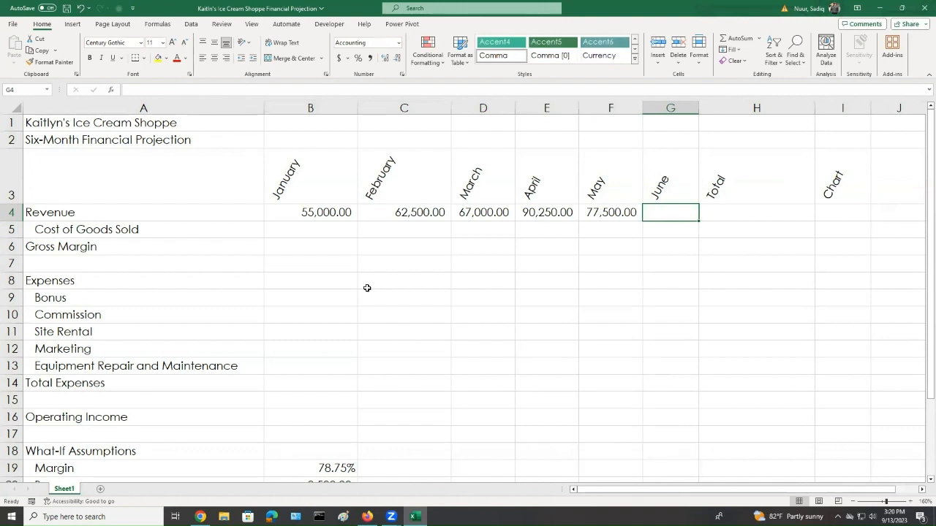
{"action": "type", "text": "7"}
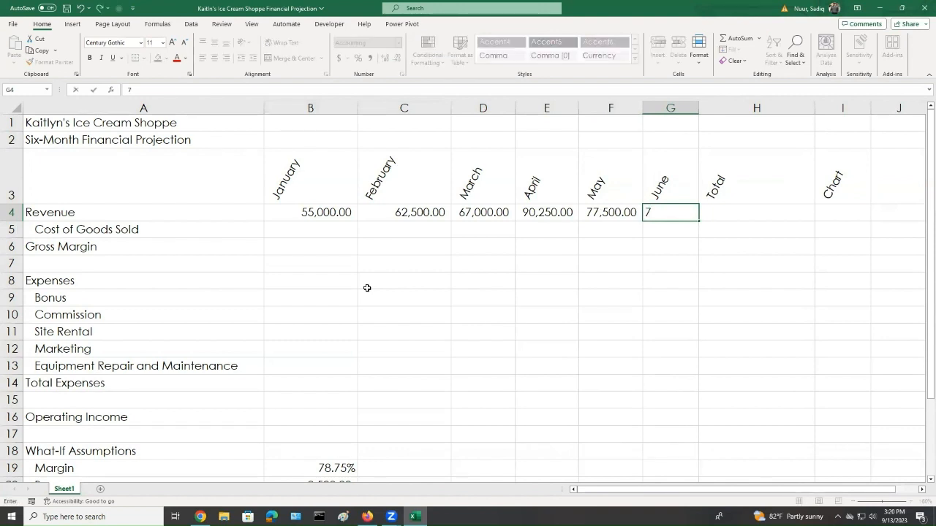
{"action": "type", "text": "4"}
{"action": "type", "text": "750"}
{"action": "key", "text": "Return"}
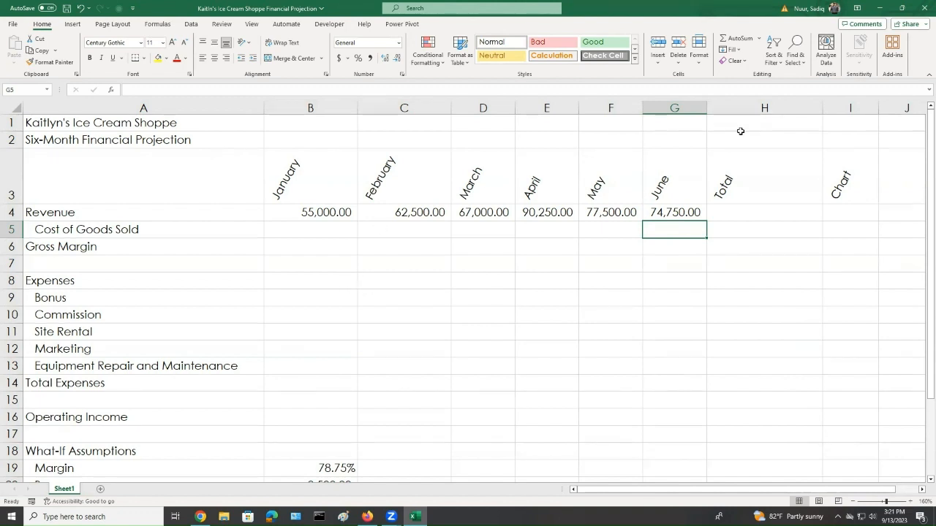
Insert the current date and time in H1 with the NOW function
{"action": "left_click", "coordinate": [741, 128]}
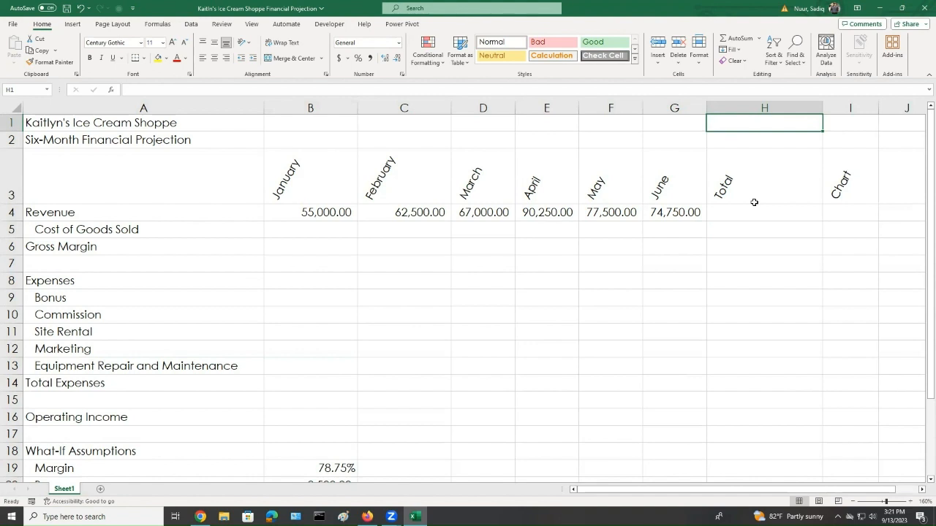
{"action": "type", "text": "=n"}
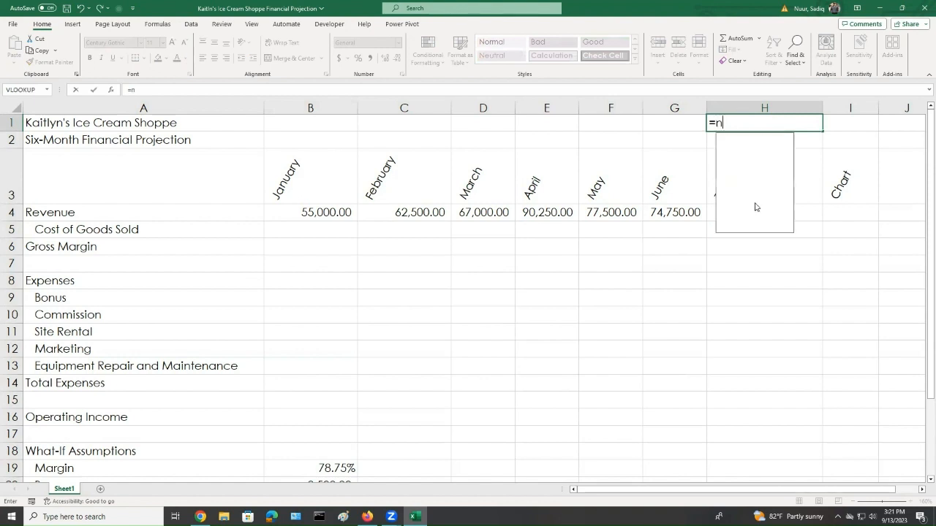
{"action": "type", "text": "ow"}
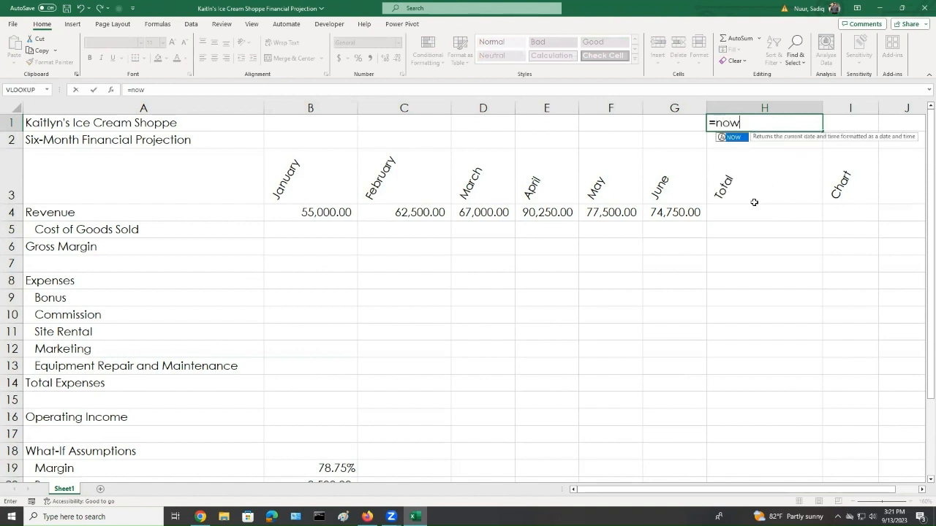
{"action": "type", "text": "()"}
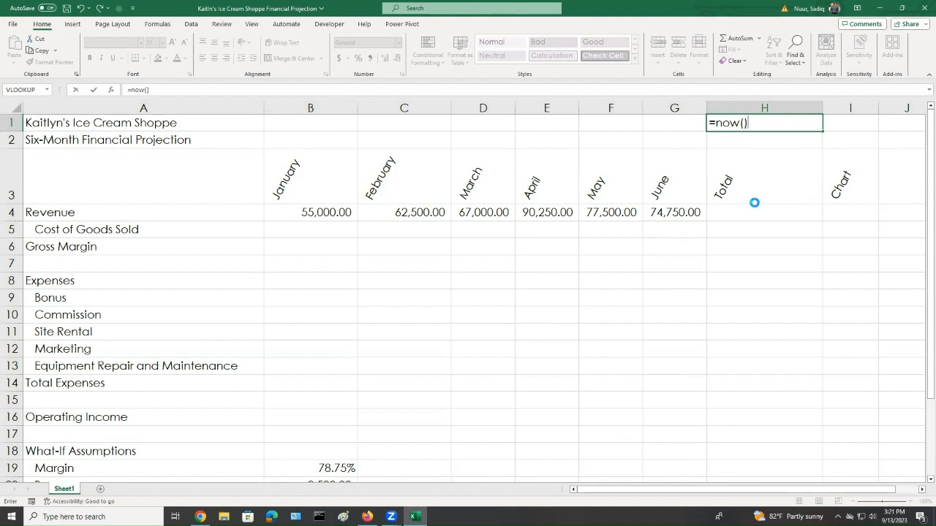
{"action": "key", "text": "Return"}
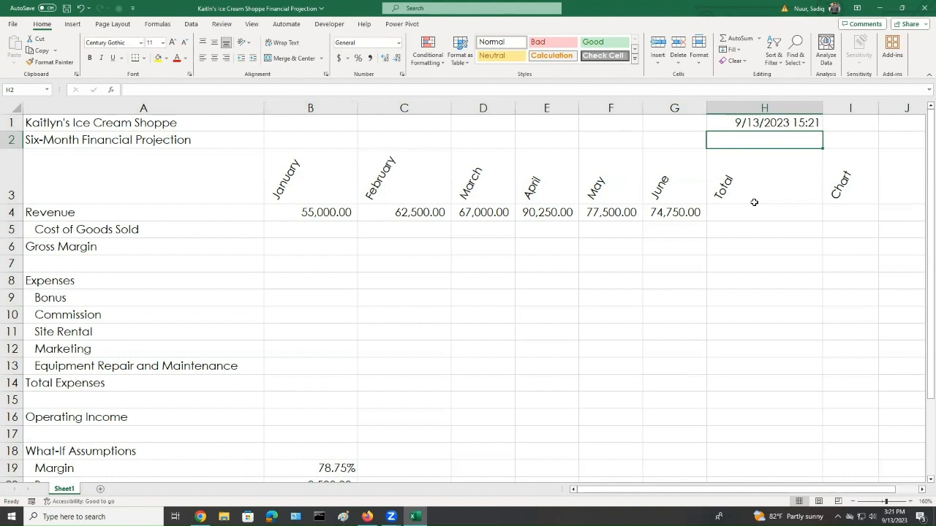
Format H1 with the 3/14/2012 Date format and narrow column H slightly
{"action": "left_click", "coordinate": [774, 125]}
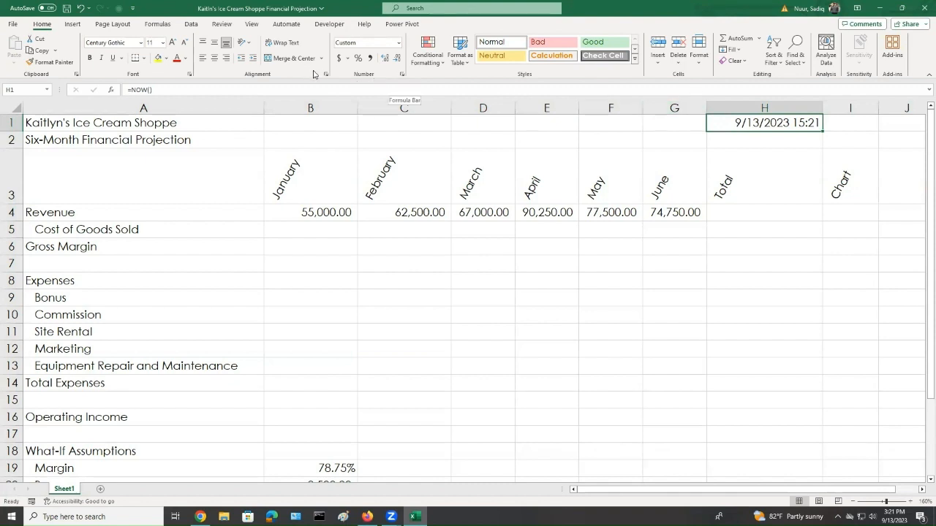
{"action": "left_click", "coordinate": [401, 74]}
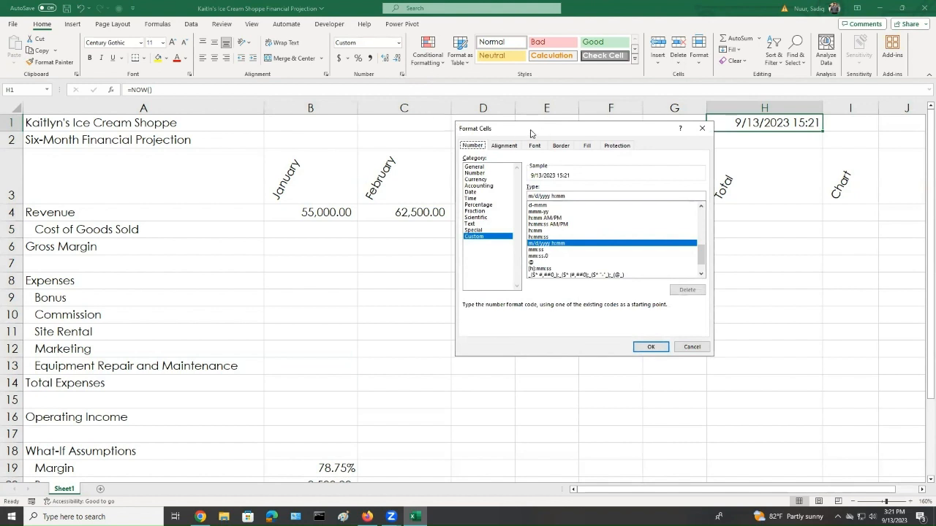
{"action": "left_click_drag", "start_coordinate": [542, 133], "coordinate": [419, 133]}
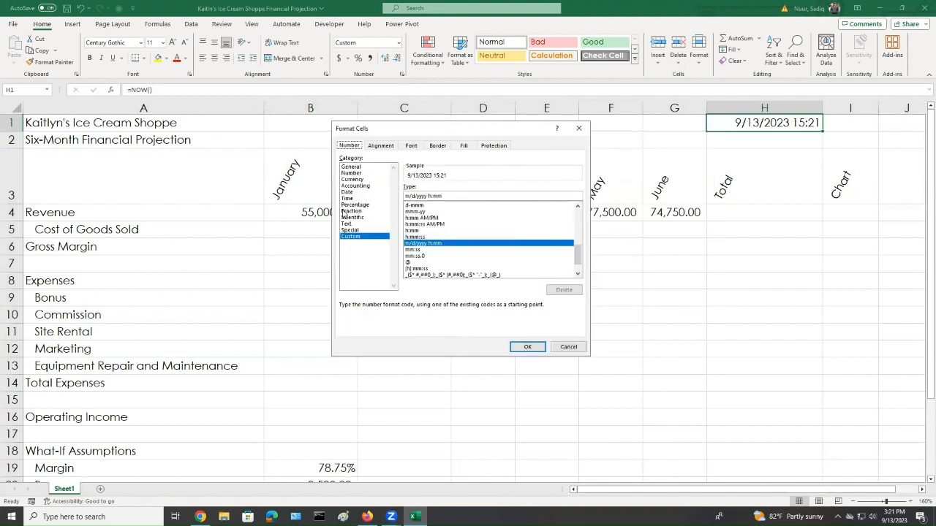
{"action": "left_click", "coordinate": [347, 193]}
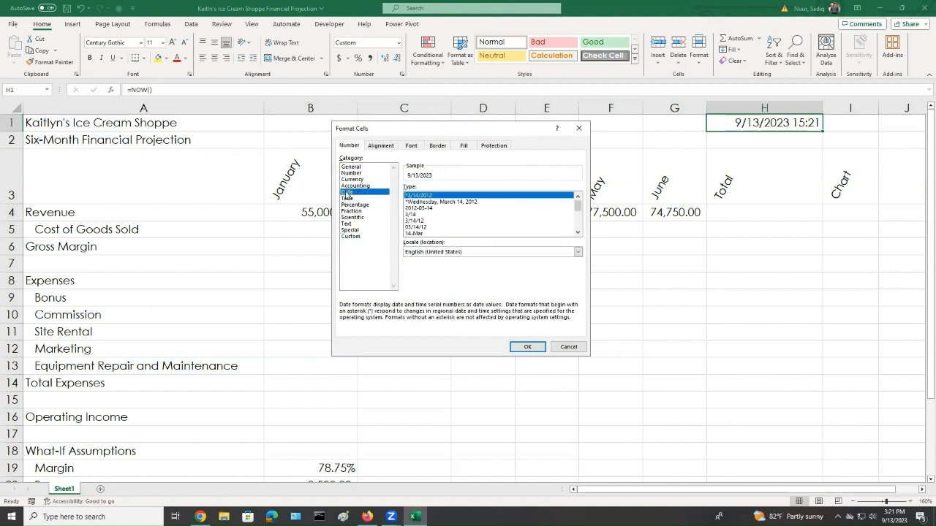
{"action": "left_click_drag", "start_coordinate": [578, 208], "coordinate": [584, 241]}
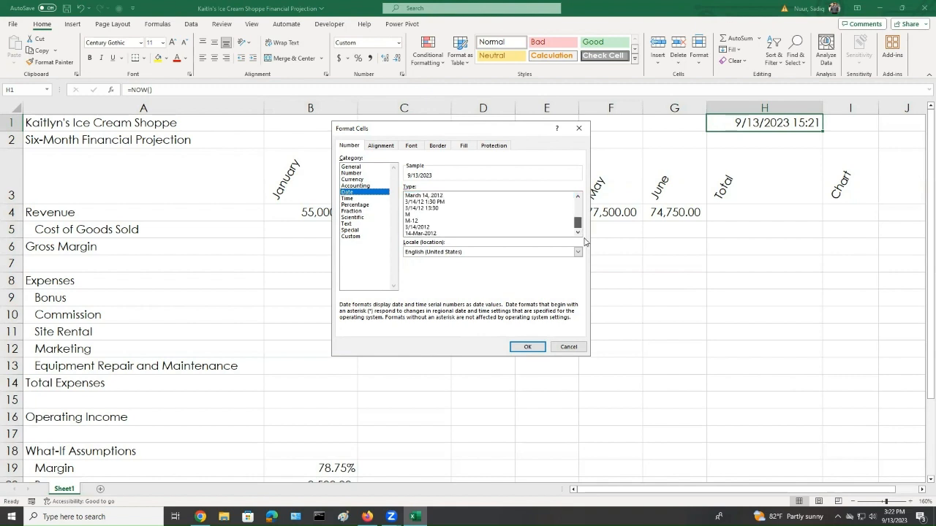
{"action": "left_click", "coordinate": [422, 228]}
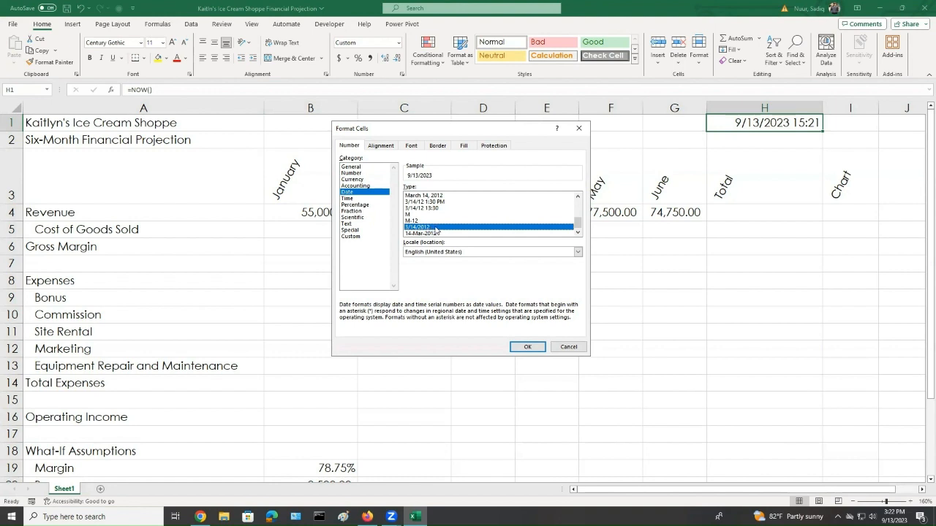
{"action": "left_click", "coordinate": [516, 349]}
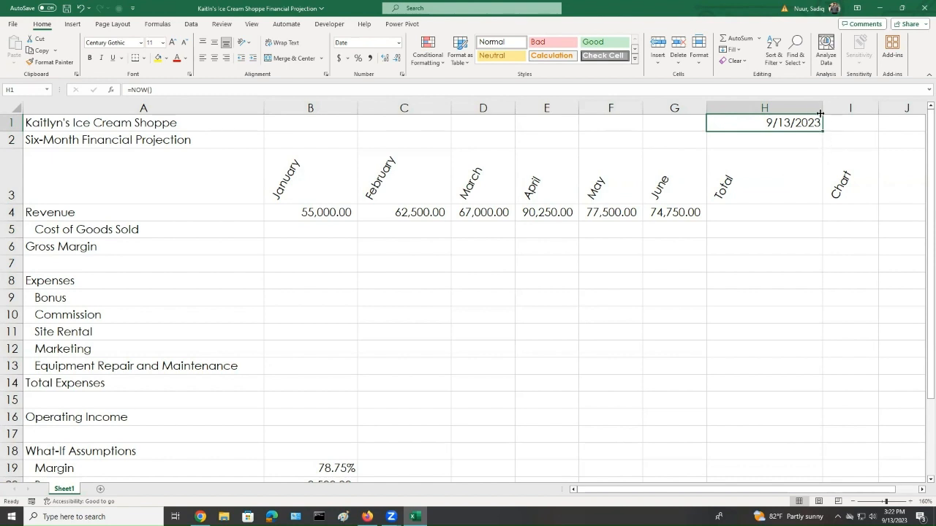
{"action": "left_click_drag", "start_coordinate": [821, 107], "coordinate": [811, 108]}
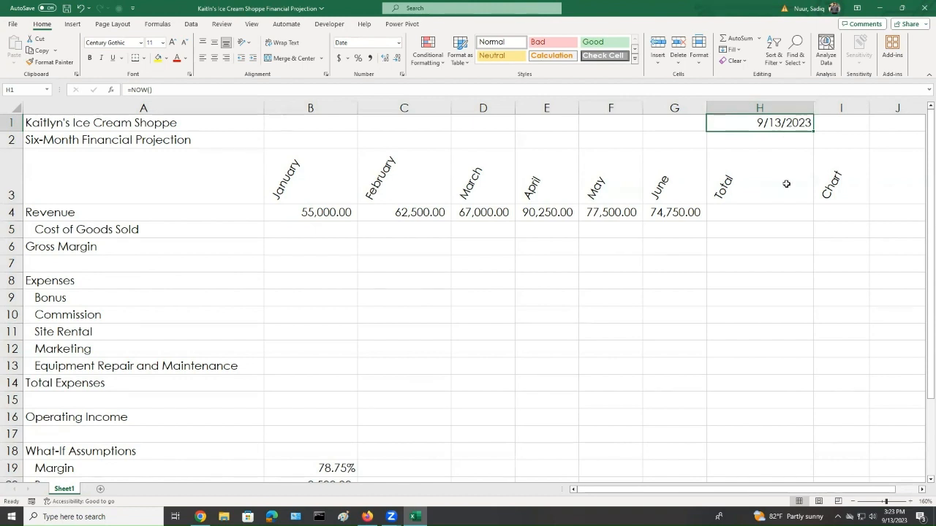
Enter the Cost of Goods Sold formula =b4*(1-b19) in B5 and fill it across through D5
{"action": "scroll", "coordinate": [782, 183], "scroll_direction": "down", "scroll_amount": 2}
{"action": "left_click_drag", "start_coordinate": [324, 365], "coordinate": [315, 469]}
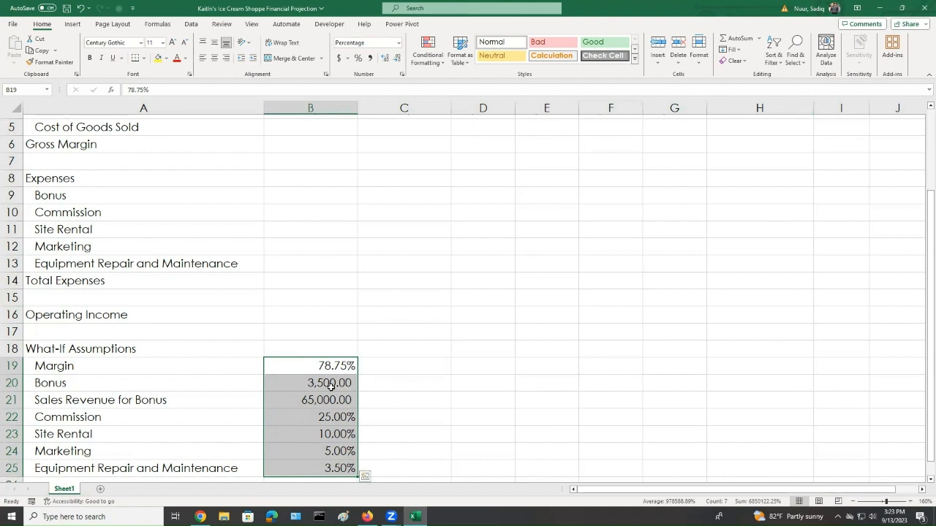
{"action": "left_click", "coordinate": [317, 366]}
{"action": "scroll", "coordinate": [466, 335], "scroll_direction": "up", "scroll_amount": 1}
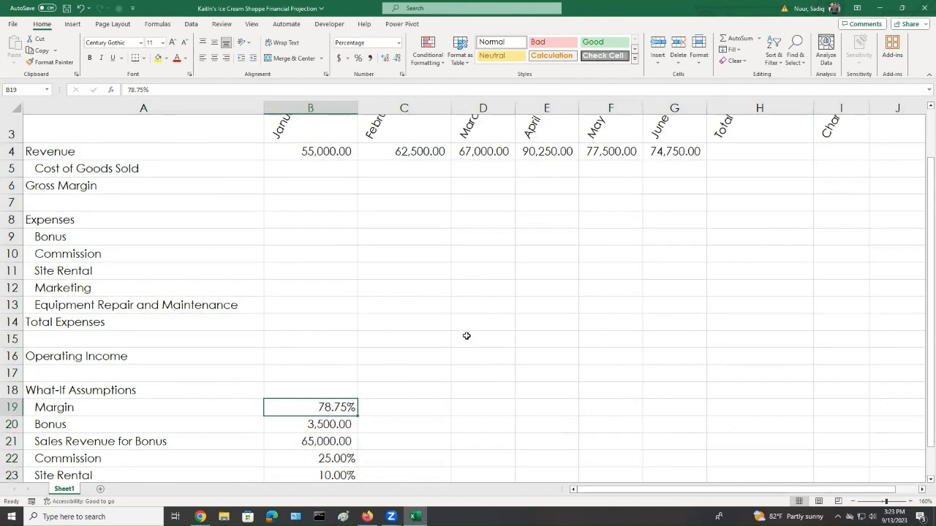
{"action": "scroll", "coordinate": [466, 336], "scroll_direction": "up", "scroll_amount": 1}
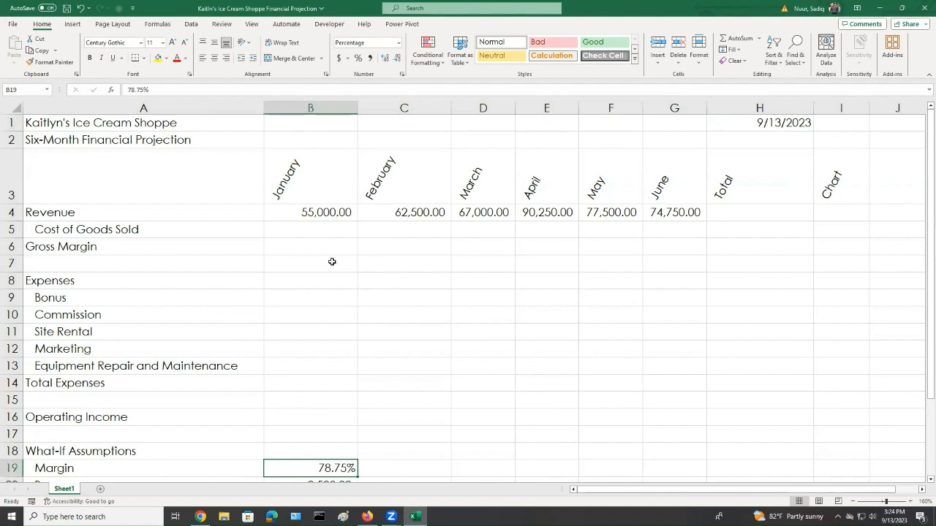
{"action": "left_click", "coordinate": [317, 233]}
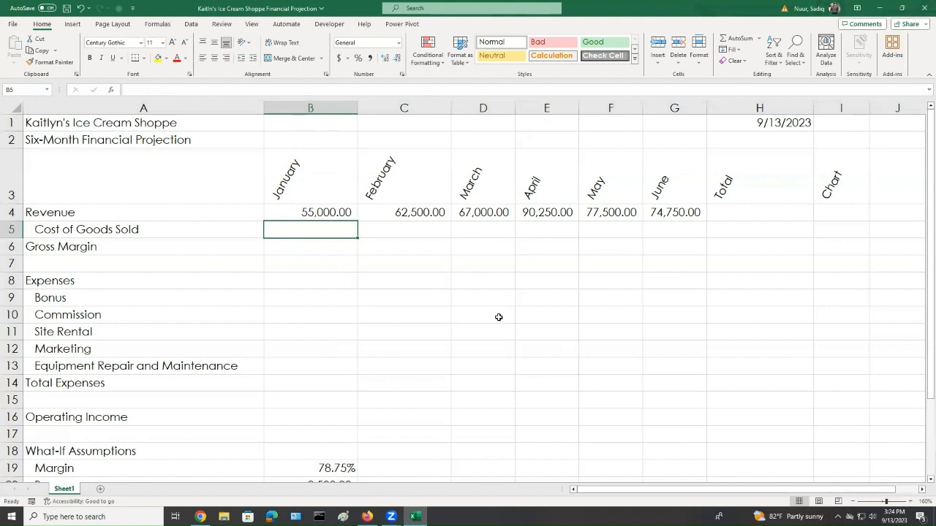
{"action": "type", "text": "="}
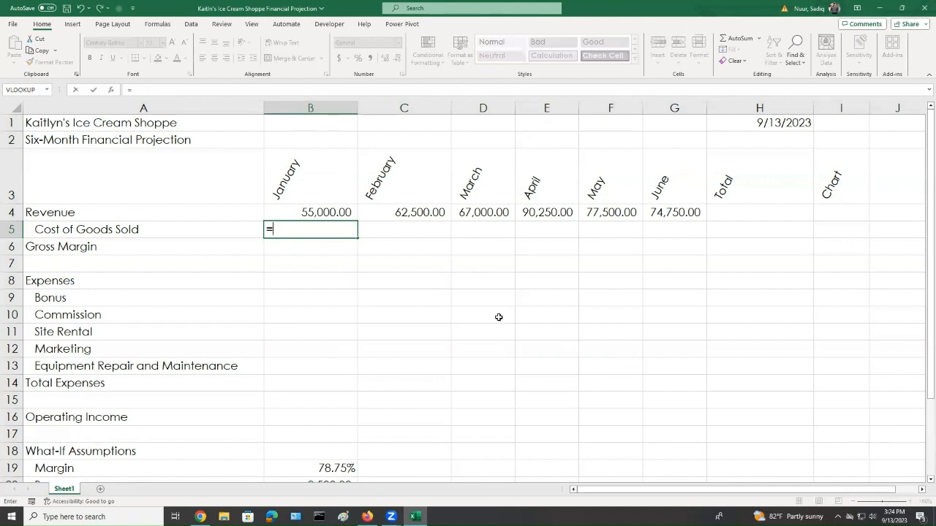
{"action": "type", "text": "b4*"}
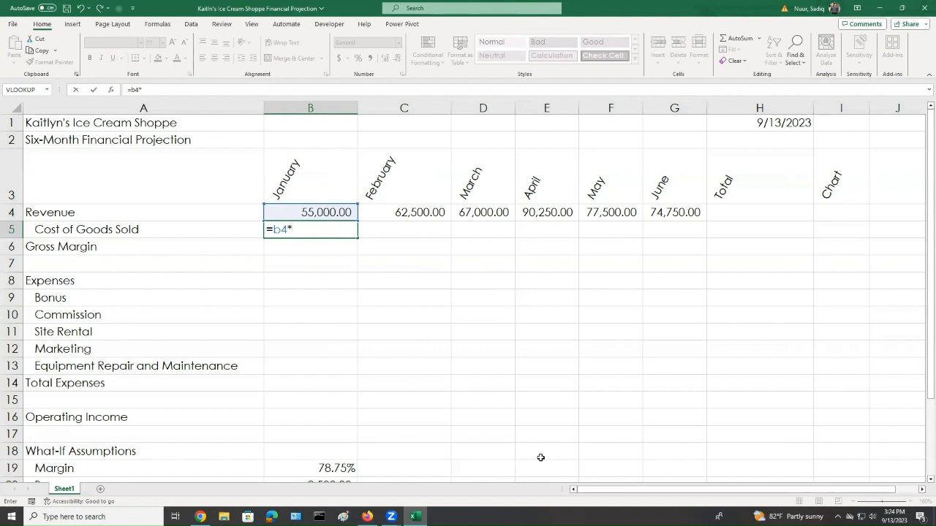
{"action": "type", "text": "(1-b"}
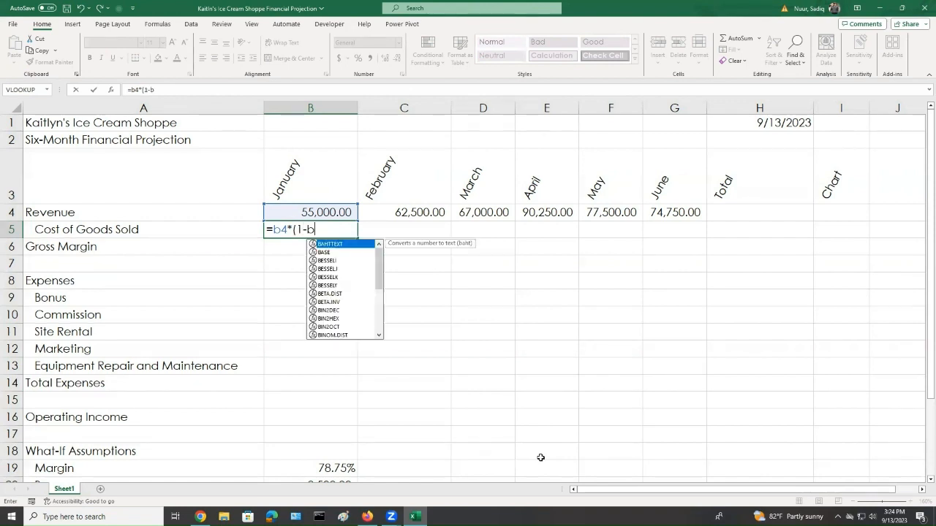
{"action": "type", "text": "19"}
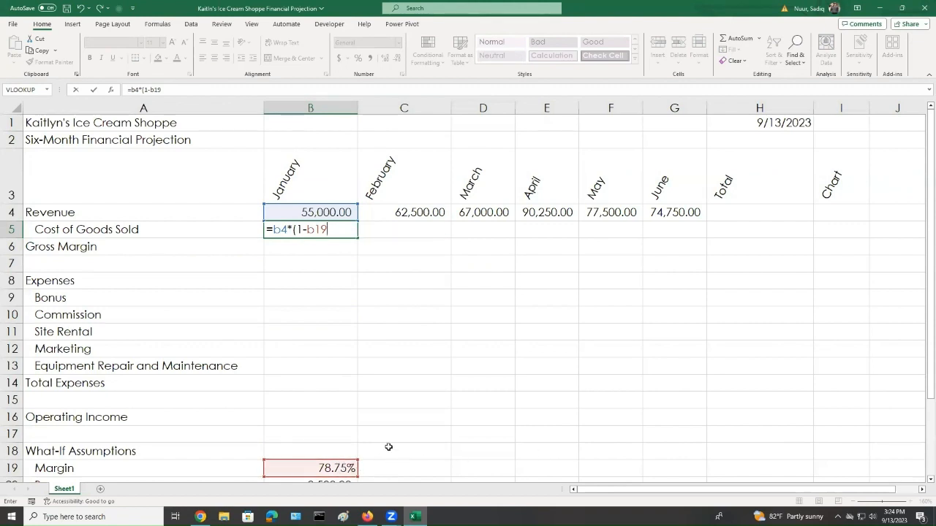
{"action": "type", "text": ")"}
{"action": "scroll", "coordinate": [811, 290], "scroll_direction": "down", "scroll_amount": 1}
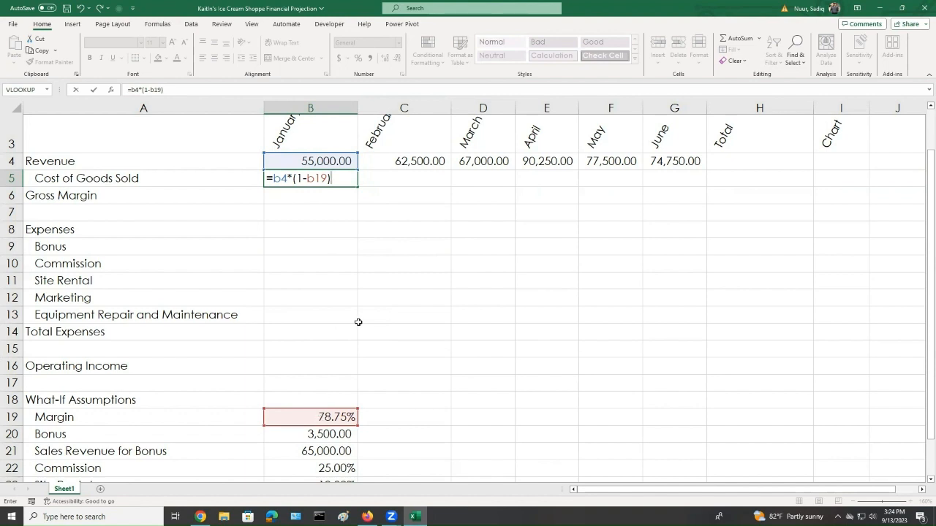
{"action": "key", "text": "Return"}
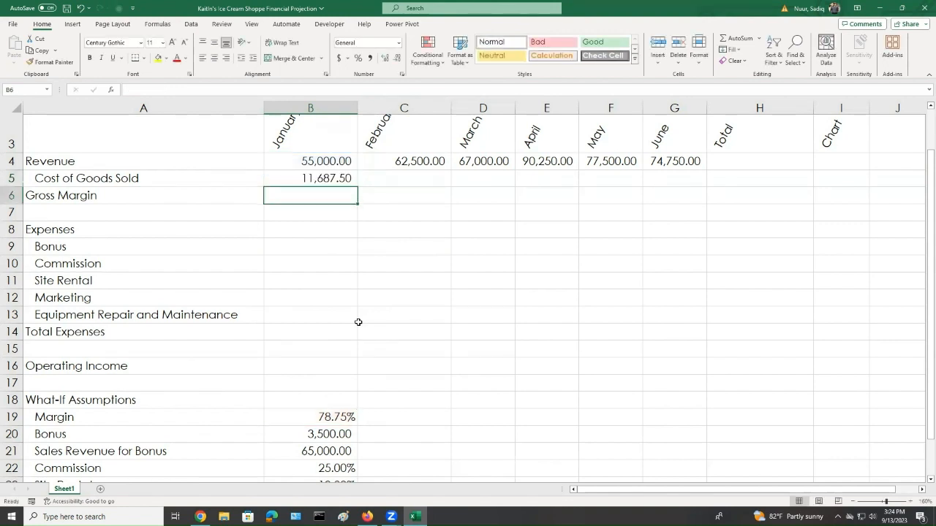
{"action": "left_click", "coordinate": [329, 178]}
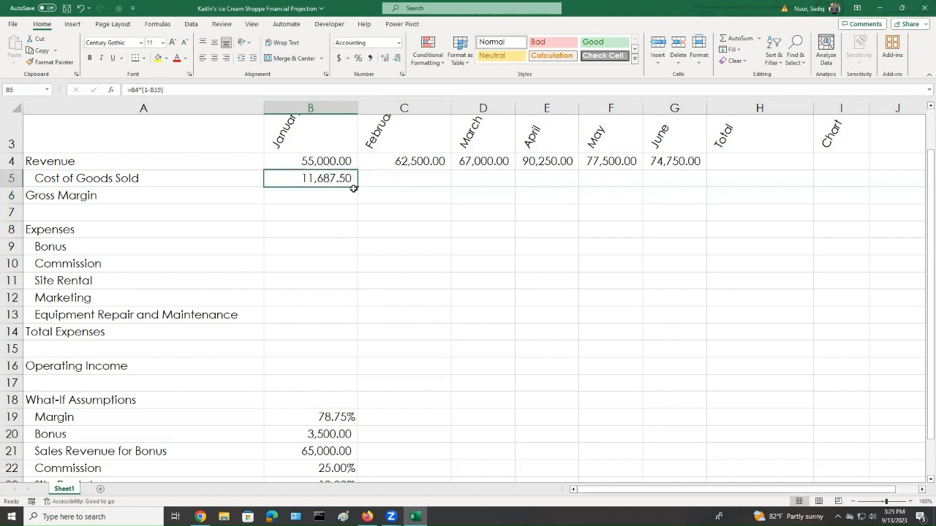
{"action": "left_click_drag", "start_coordinate": [358, 186], "coordinate": [506, 183]}
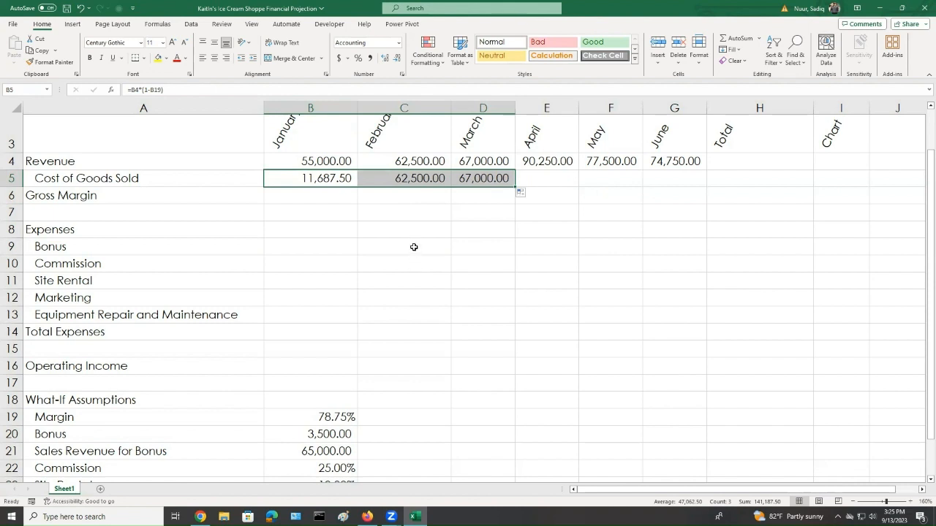
Inspect the copied formulas in C5 and D5 and the Margin assumption cells in row 19
{"action": "left_click", "coordinate": [407, 210]}
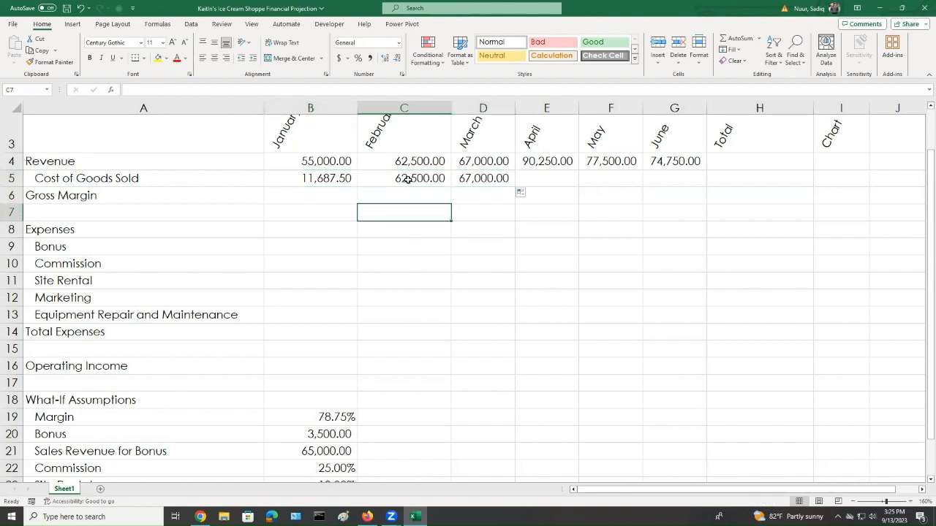
{"action": "left_click", "coordinate": [407, 179]}
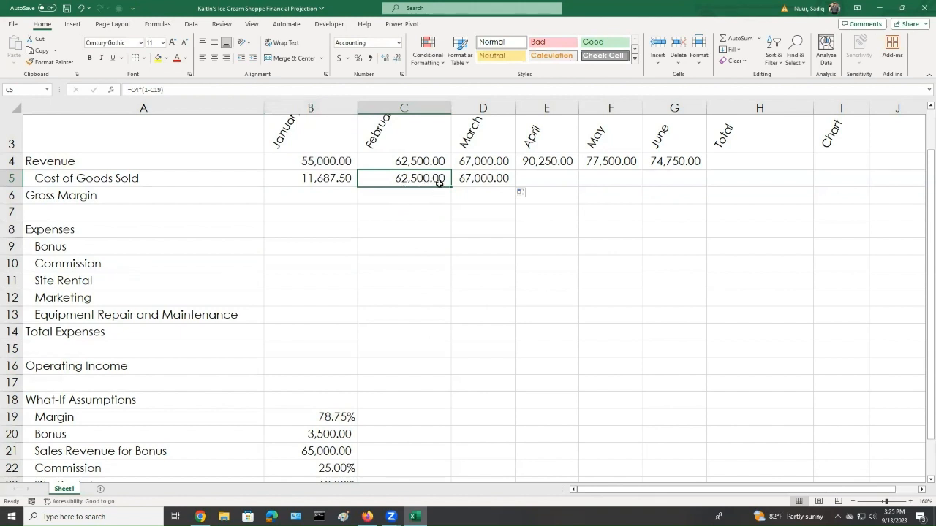
{"action": "left_click", "coordinate": [478, 175]}
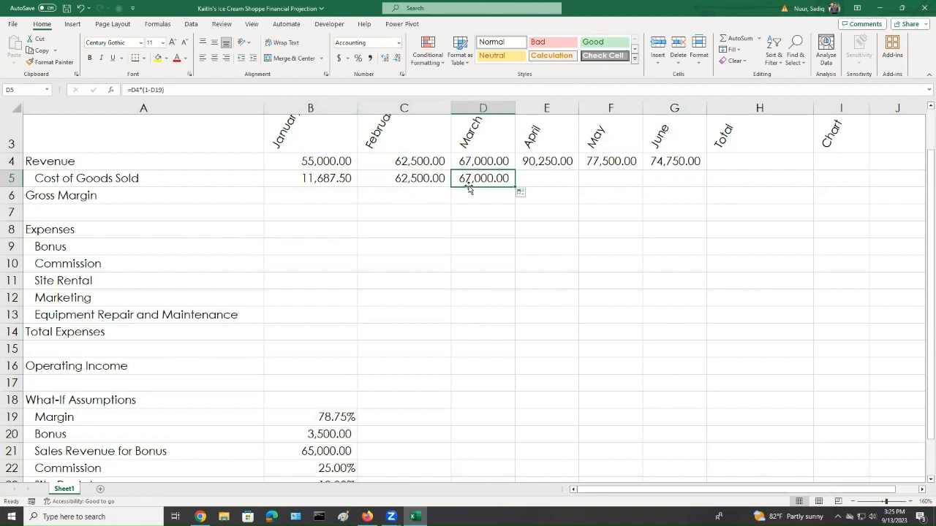
{"action": "double_click", "coordinate": [413, 178]}
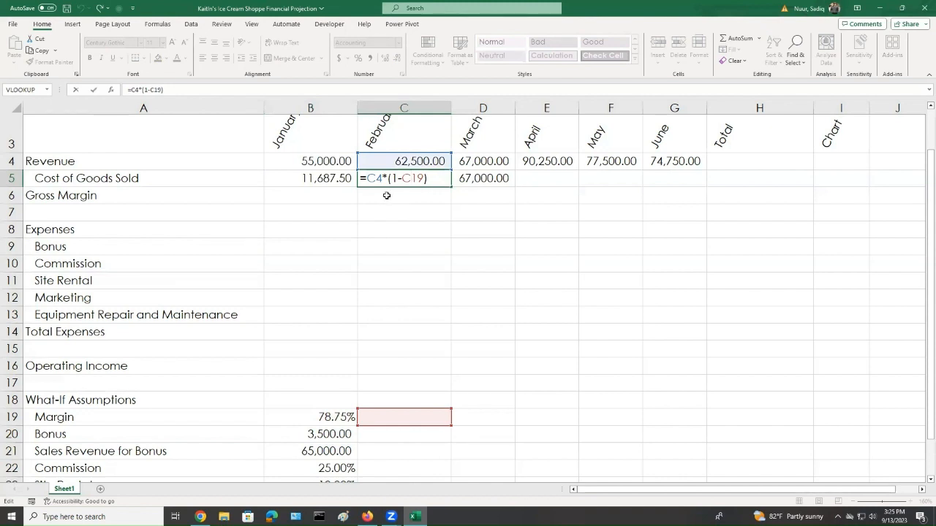
{"action": "key", "text": "ctrl+Return"}
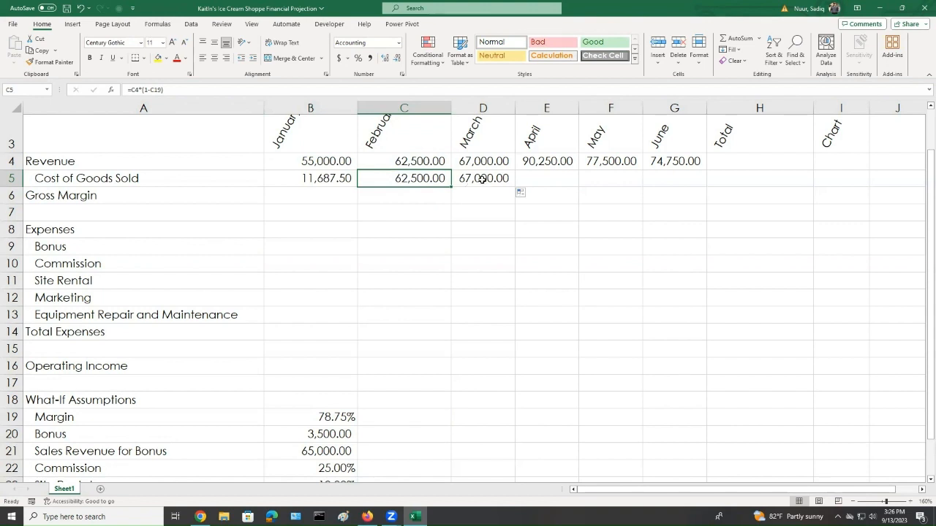
{"action": "double_click", "coordinate": [482, 180]}
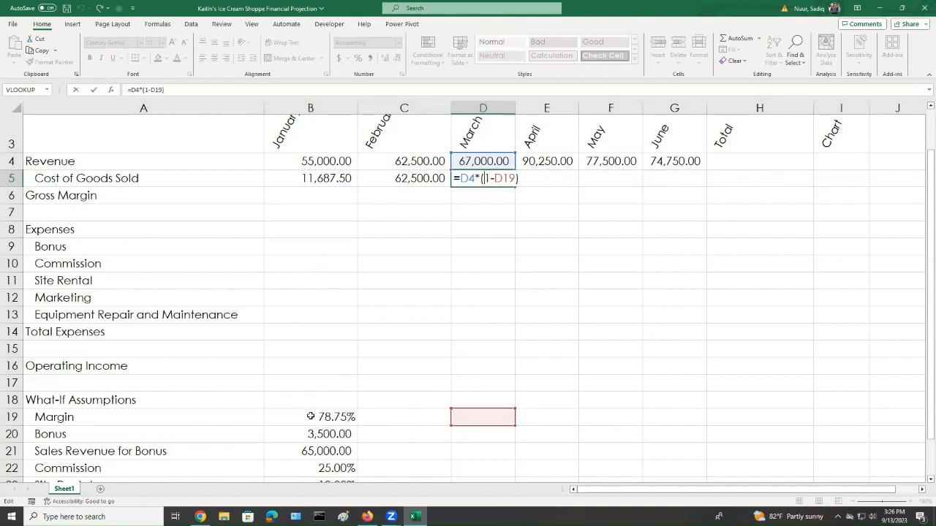
{"action": "key", "text": "Return"}
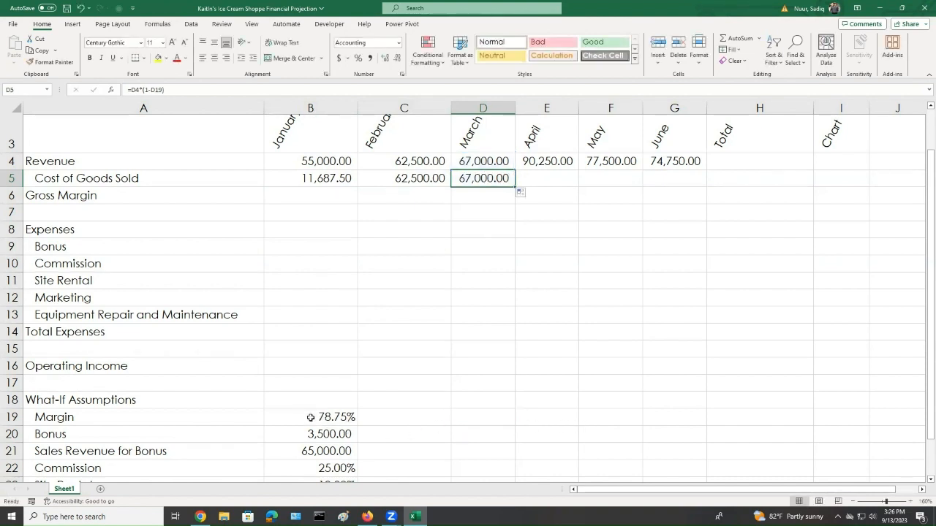
{"action": "left_click", "coordinate": [311, 418]}
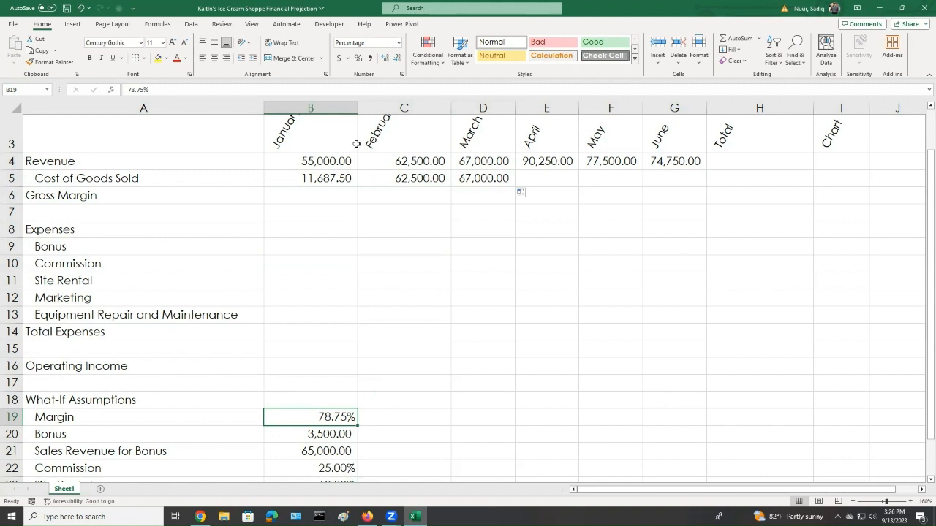
{"action": "left_click", "coordinate": [327, 181]}
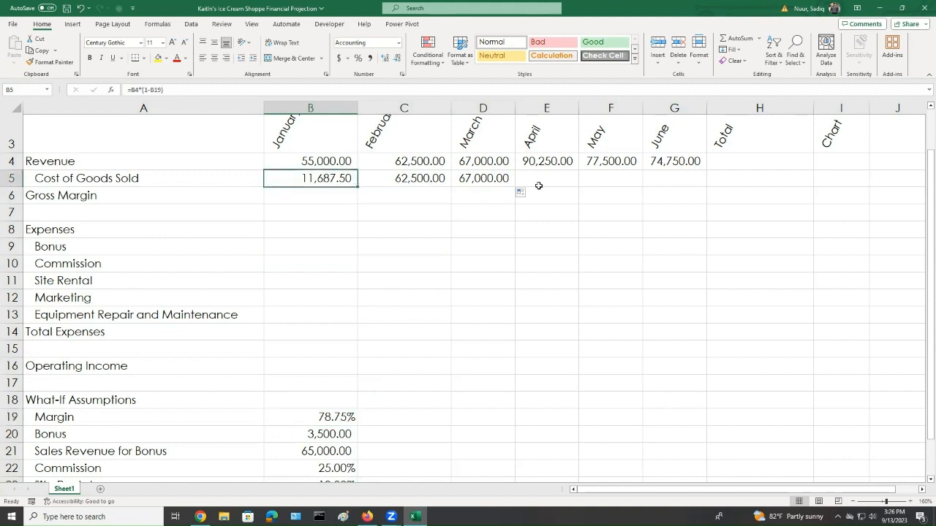
{"action": "left_click", "coordinate": [334, 420]}
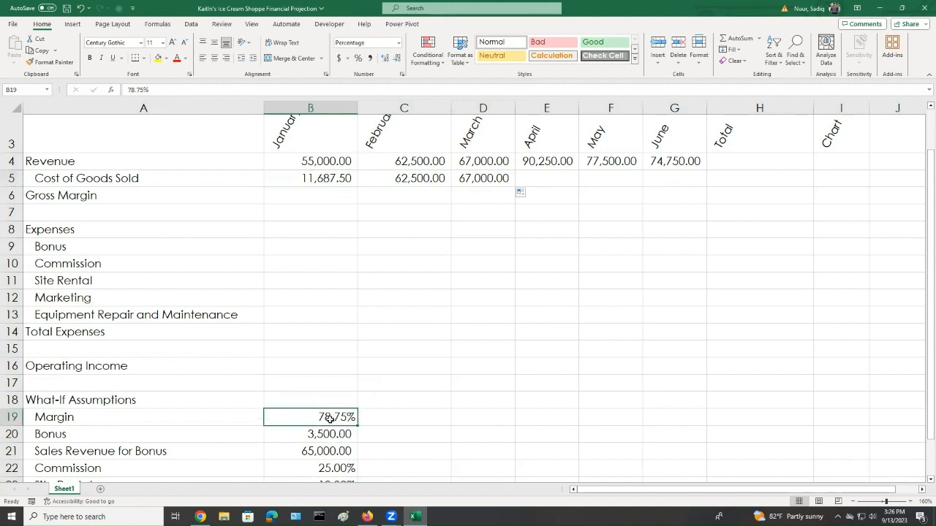
{"action": "left_click", "coordinate": [390, 419]}
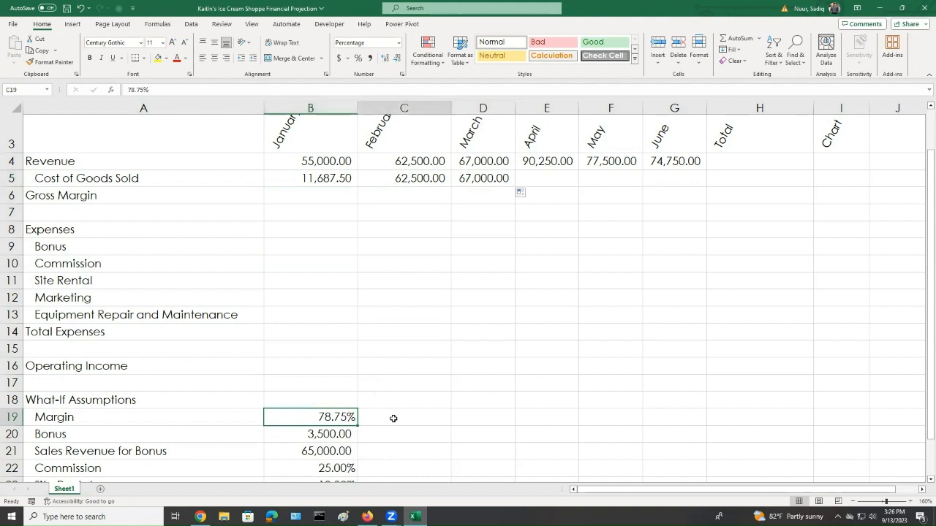
{"action": "left_click", "coordinate": [504, 419]}
{"action": "left_click", "coordinate": [552, 419]}
{"action": "left_click", "coordinate": [611, 419]}
{"action": "left_click", "coordinate": [674, 418]}
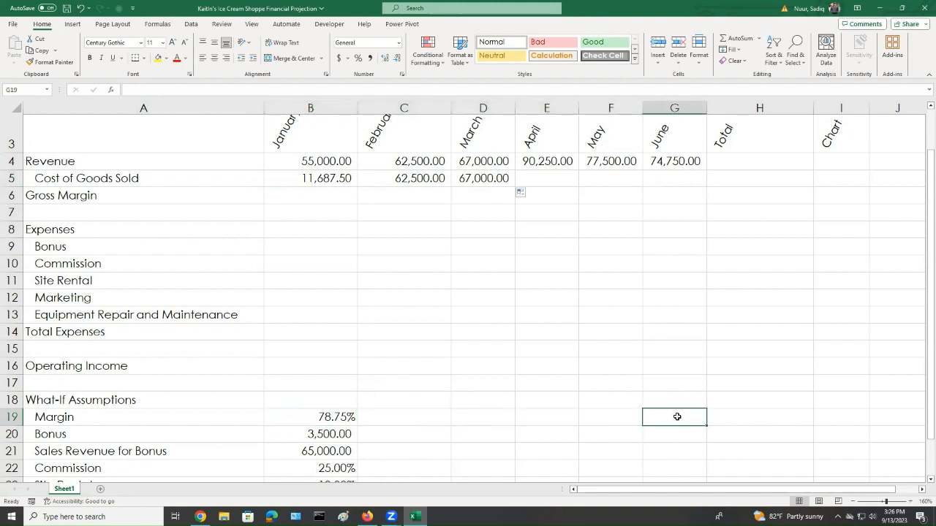
Clear the Cost of Goods Sold formulas from B5 through D5
{"action": "left_click", "coordinate": [323, 181]}
{"action": "left_click_drag", "start_coordinate": [323, 181], "coordinate": [458, 178]}
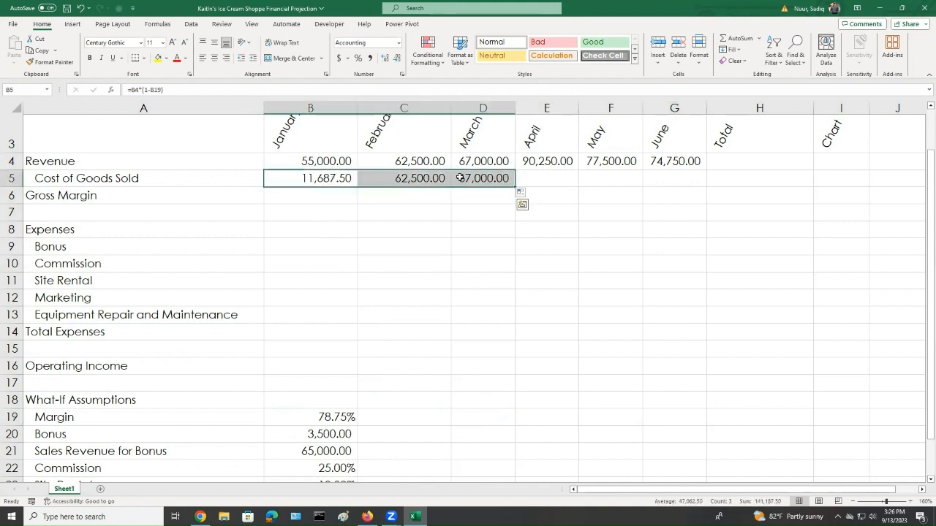
{"action": "key", "text": "Delete"}
Enter the Cost of Goods Sold formula =b4*(1-$B$19) in B5 with an absolute reference to the Margin
{"action": "left_click", "coordinate": [319, 187]}
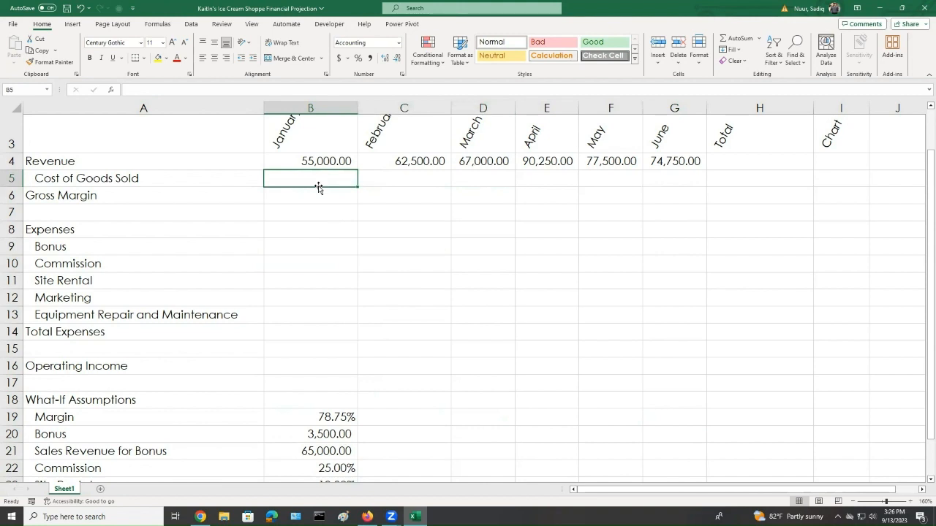
{"action": "type", "text": "="}
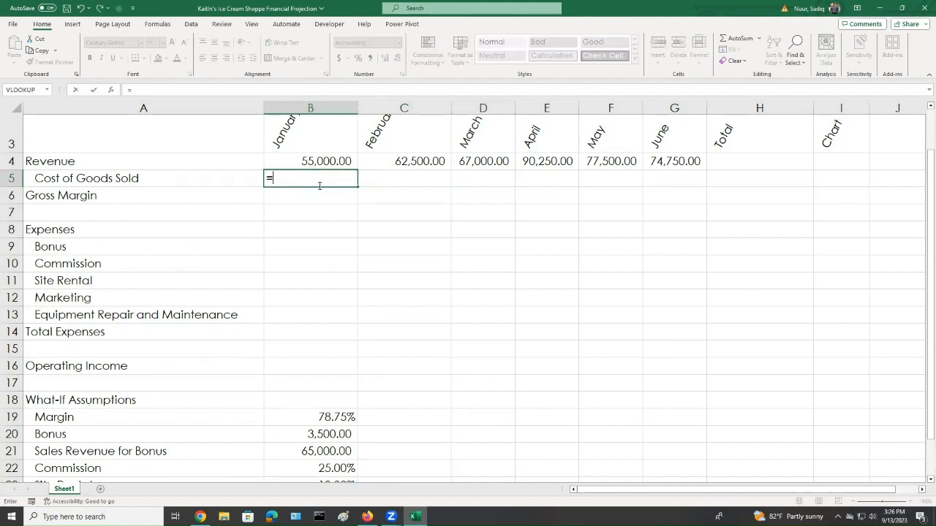
{"action": "type", "text": "b"}
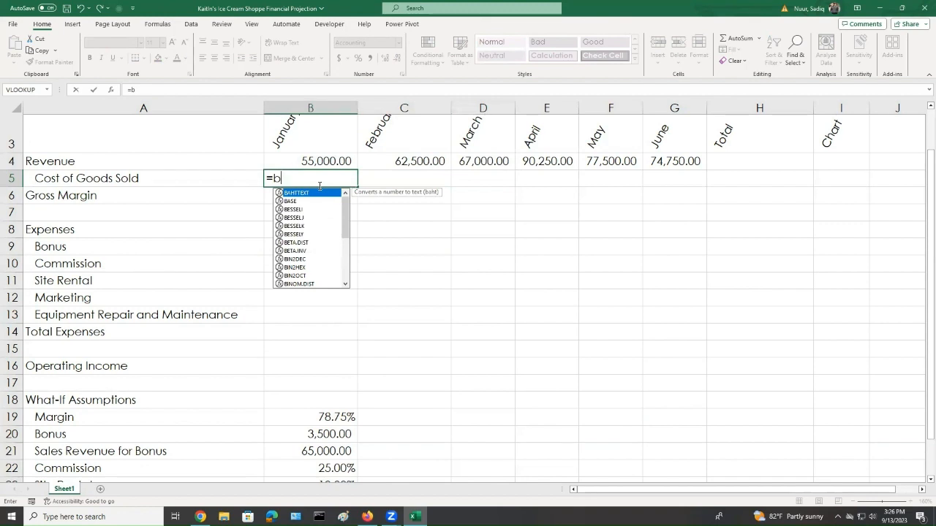
{"action": "type", "text": "4"}
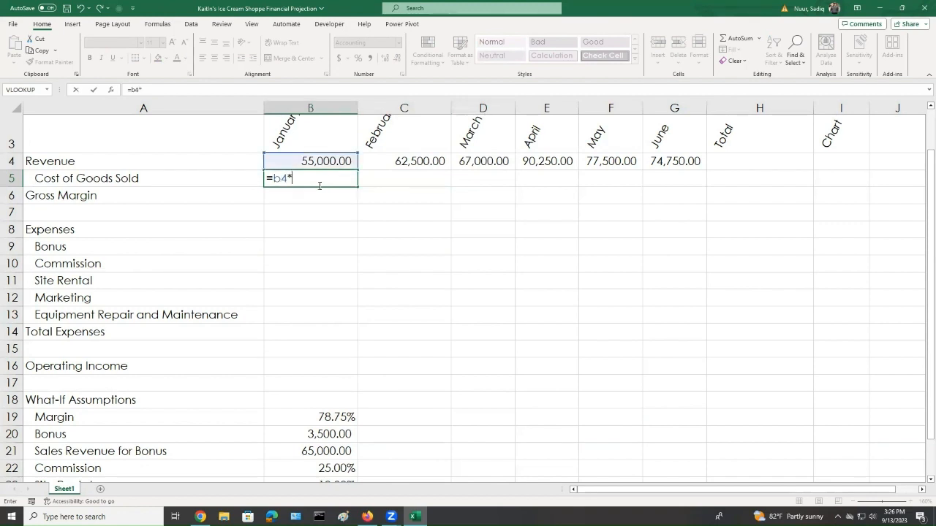
{"action": "type", "text": "*(1-"}
{"action": "type", "text": "b19"}
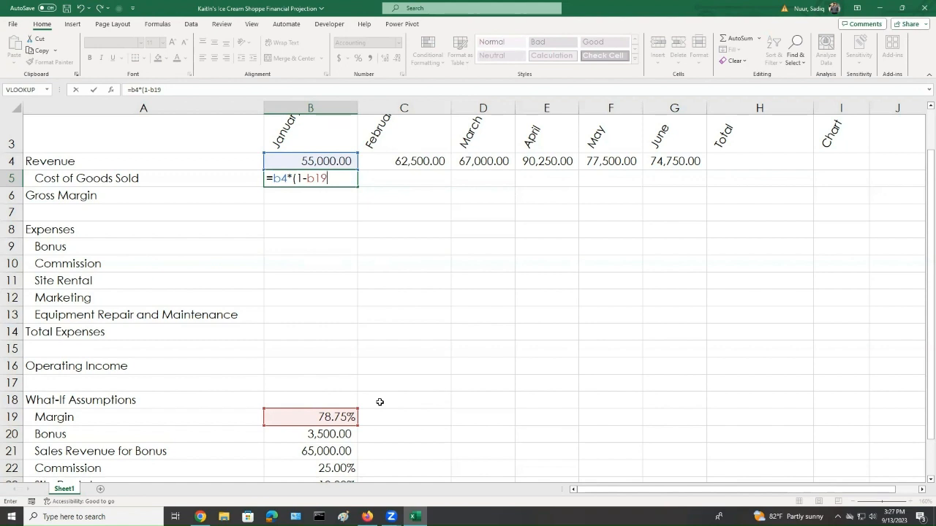
{"action": "key", "text": "F4"}
{"action": "type", "text": ")"}
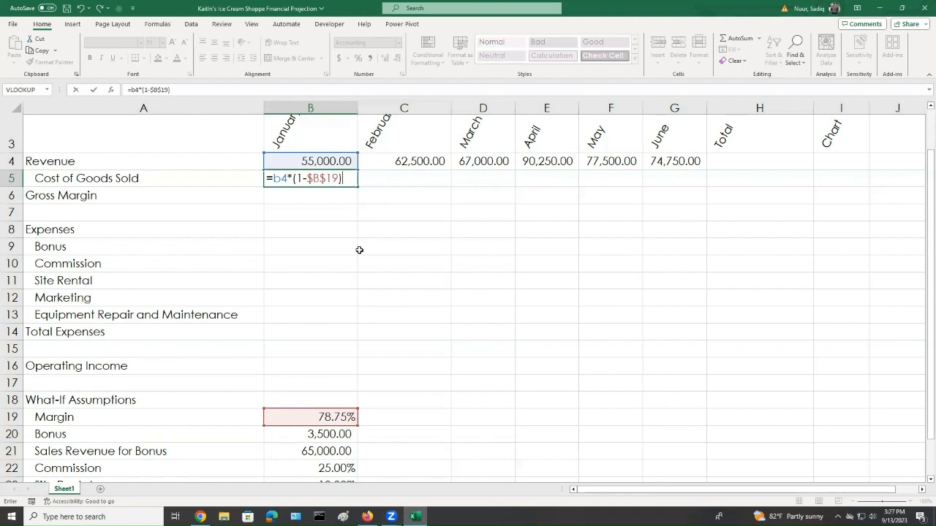
{"action": "key", "text": "Return"}
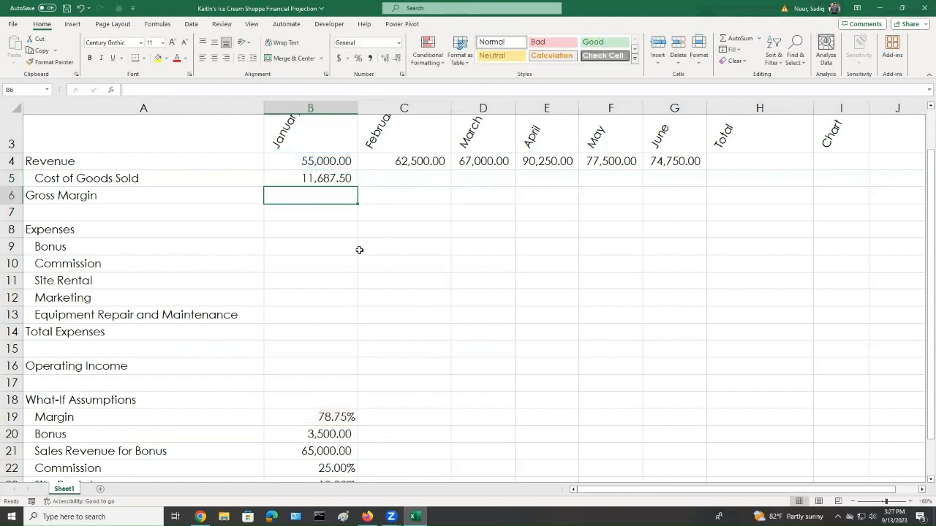
Copy the B5 Cost of Goods Sold formula across through June in G5
{"action": "left_click", "coordinate": [324, 179]}
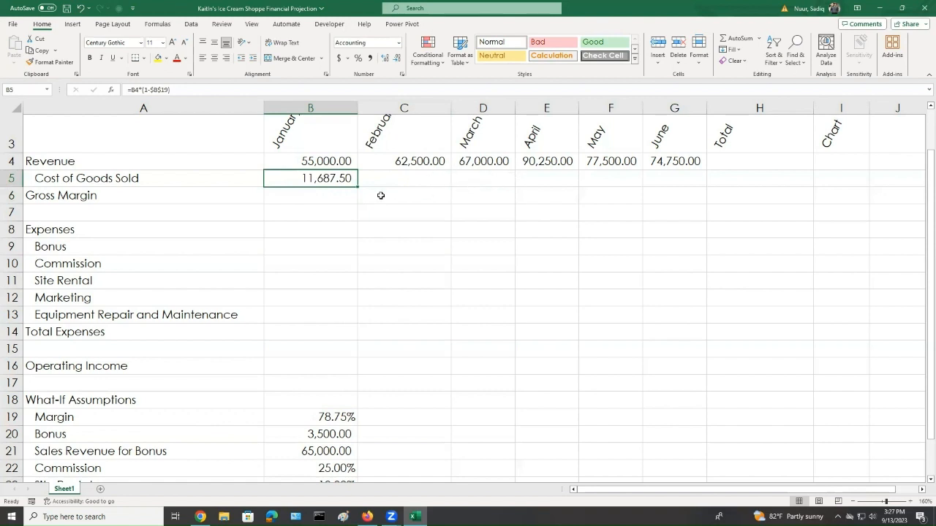
{"action": "left_click_drag", "start_coordinate": [357, 186], "coordinate": [432, 180]}
{"action": "left_click_drag", "start_coordinate": [509, 179], "coordinate": [686, 183]}
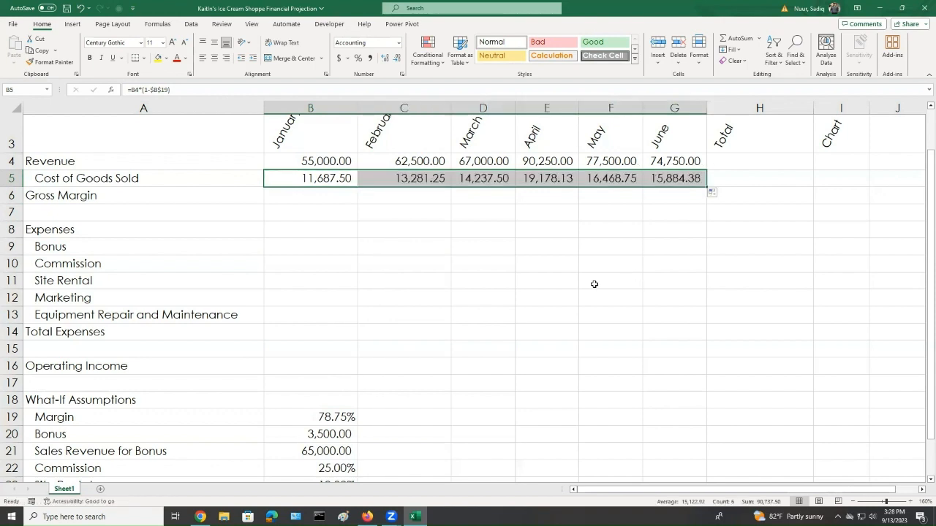
{"action": "left_click", "coordinate": [410, 214]}
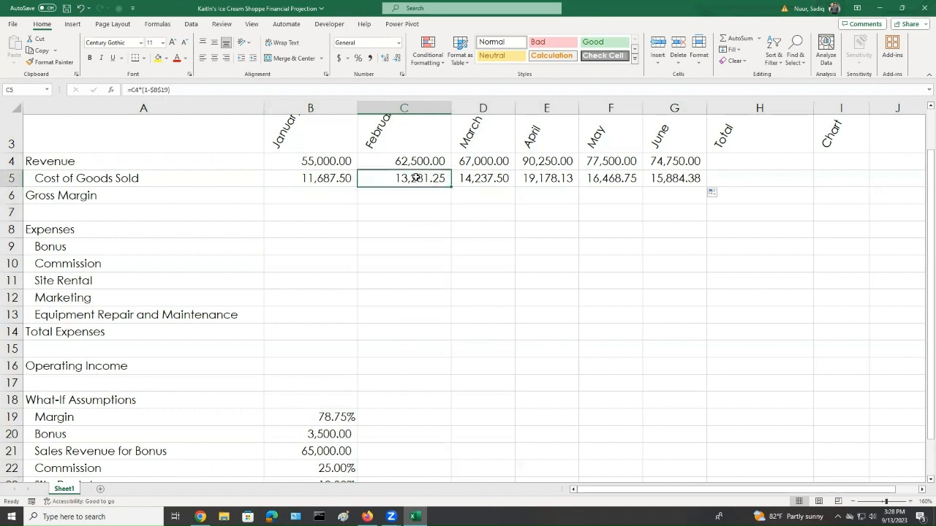
Inspect the copied Cost of Goods Sold formulas in February and March for the absolute Margin reference
{"action": "double_click", "coordinate": [414, 178]}
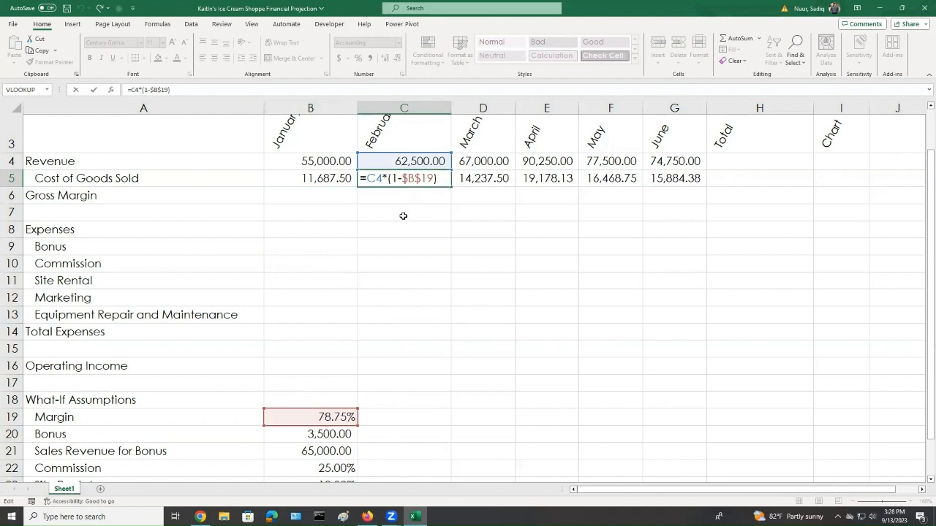
{"action": "key", "text": "ctrl+Return"}
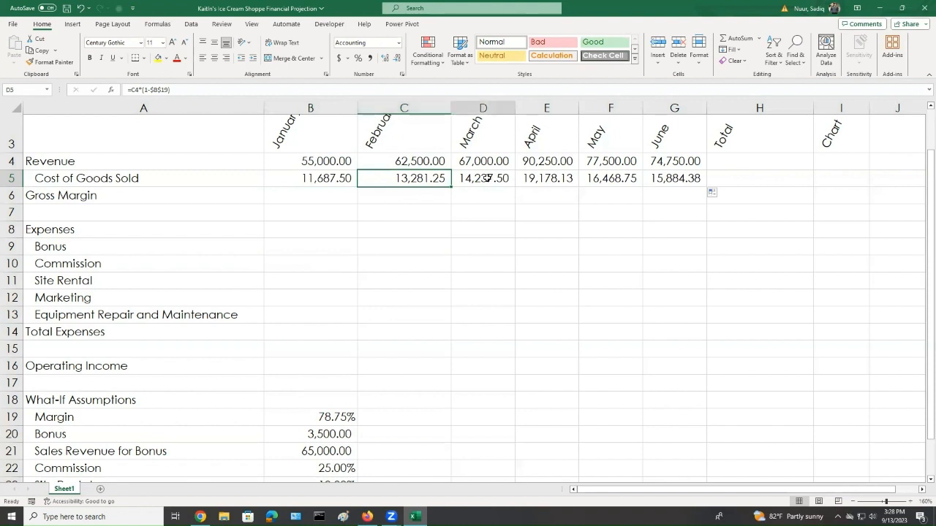
{"action": "double_click", "coordinate": [488, 179]}
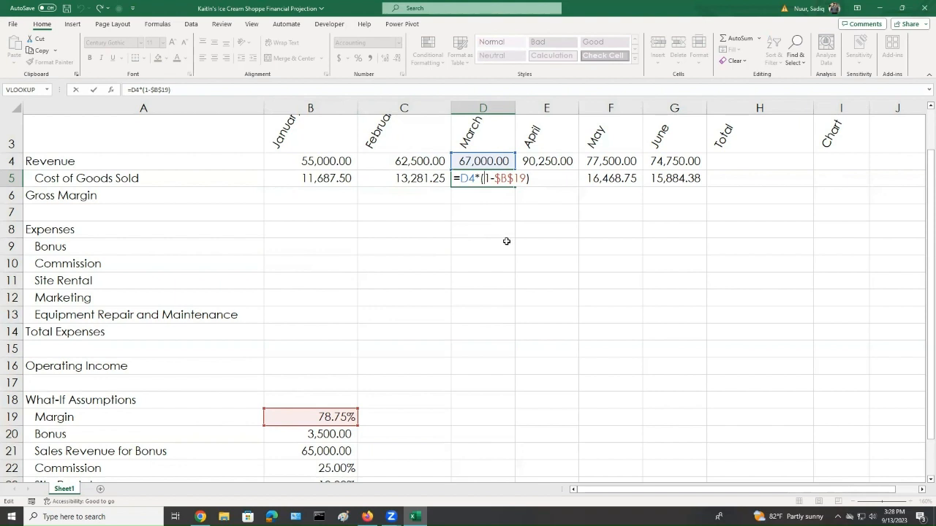
{"action": "key", "text": "ctrl+Return"}
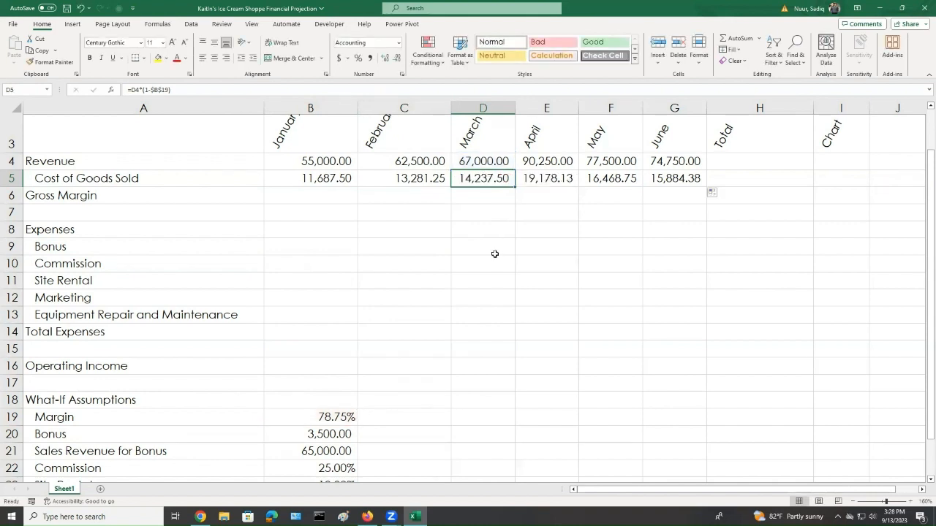
Enter the Gross Margin formula =b4-b5 in B6
{"action": "left_click", "coordinate": [310, 197]}
{"action": "type", "text": "="}
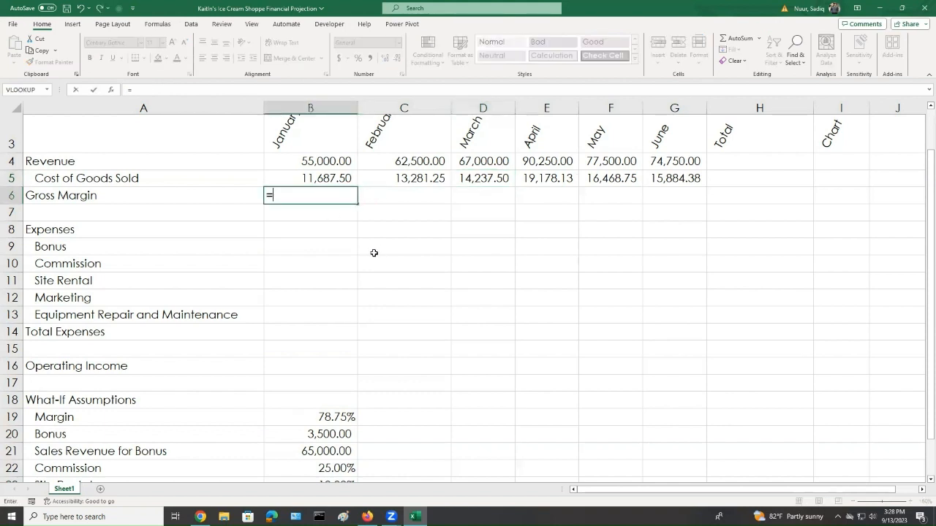
{"action": "type", "text": "b4"}
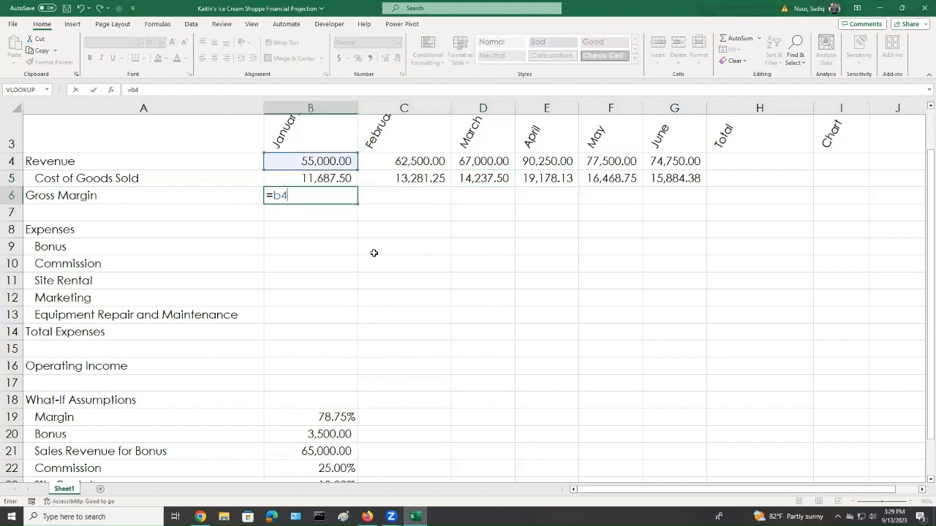
{"action": "type", "text": "-b5"}
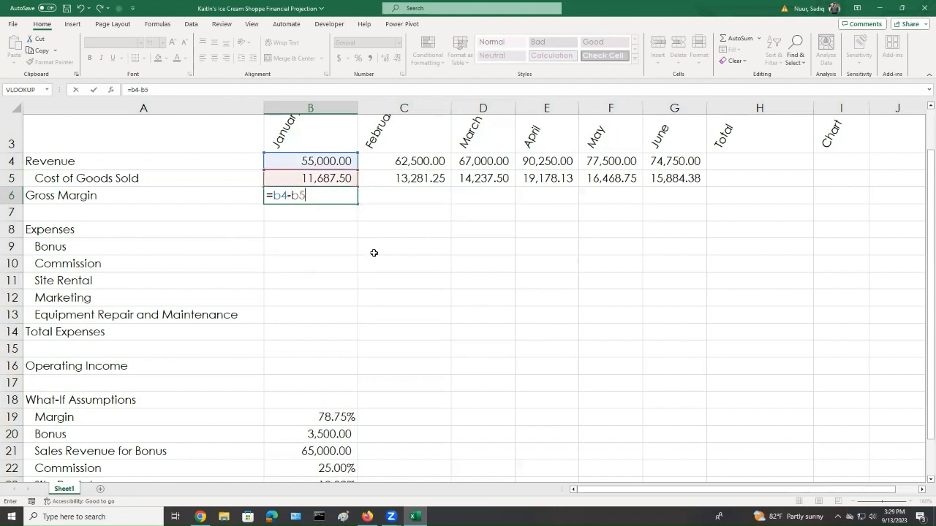
{"action": "key", "text": "Return"}
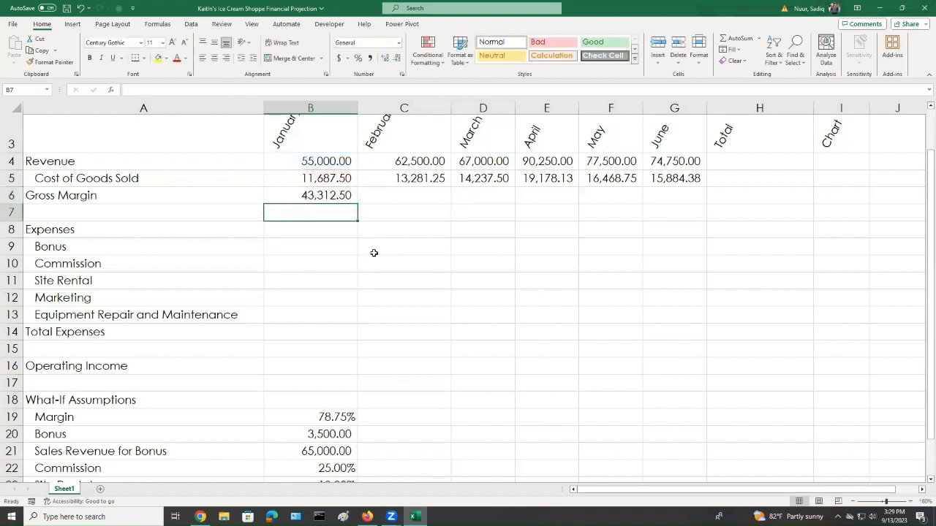
Copy the B6 Gross Margin formula across through June in G6
{"action": "left_click", "coordinate": [336, 195]}
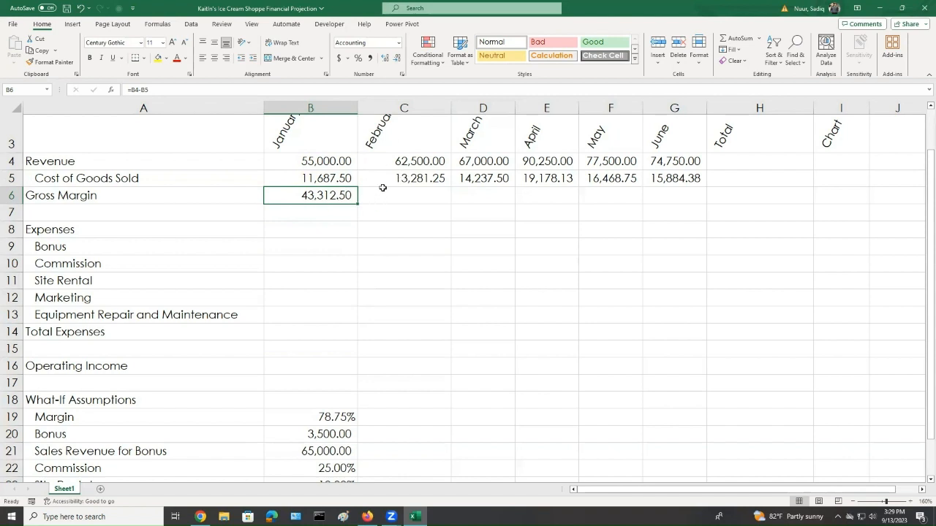
{"action": "left_click_drag", "start_coordinate": [405, 166], "coordinate": [407, 177]}
{"action": "left_click_drag", "start_coordinate": [470, 160], "coordinate": [477, 178]}
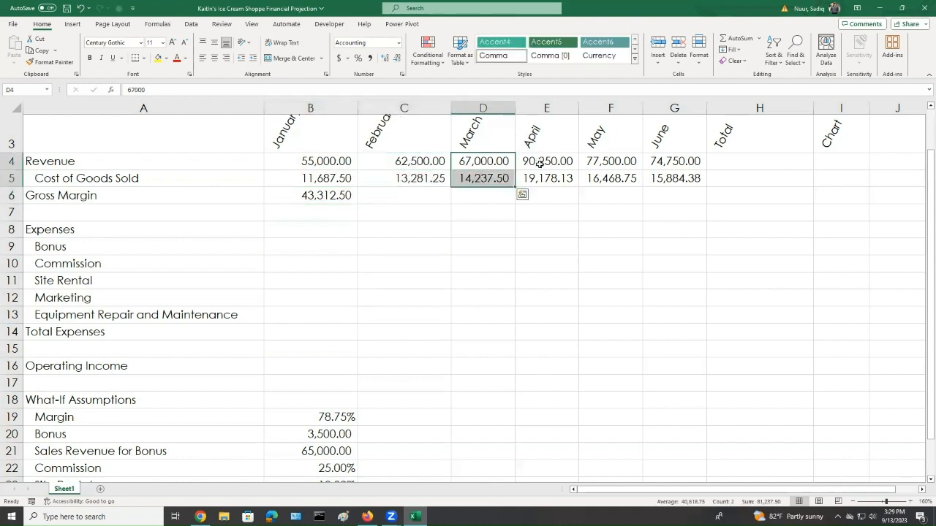
{"action": "left_click_drag", "start_coordinate": [538, 162], "coordinate": [555, 179]}
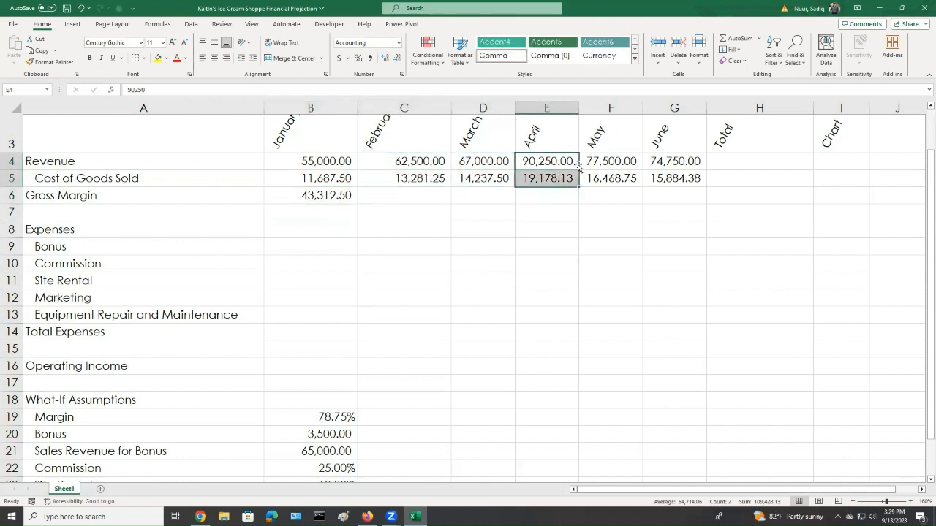
{"action": "left_click", "coordinate": [315, 195]}
{"action": "left_click_drag", "start_coordinate": [358, 202], "coordinate": [677, 208]}
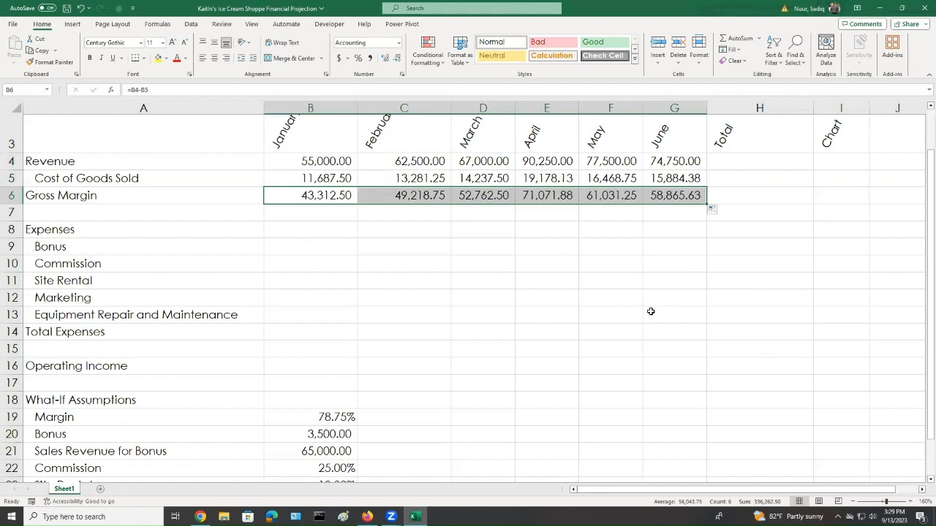
Inspect the copied Gross Margin formulas in C6 and D6
{"action": "left_click", "coordinate": [652, 310]}
{"action": "double_click", "coordinate": [421, 198]}
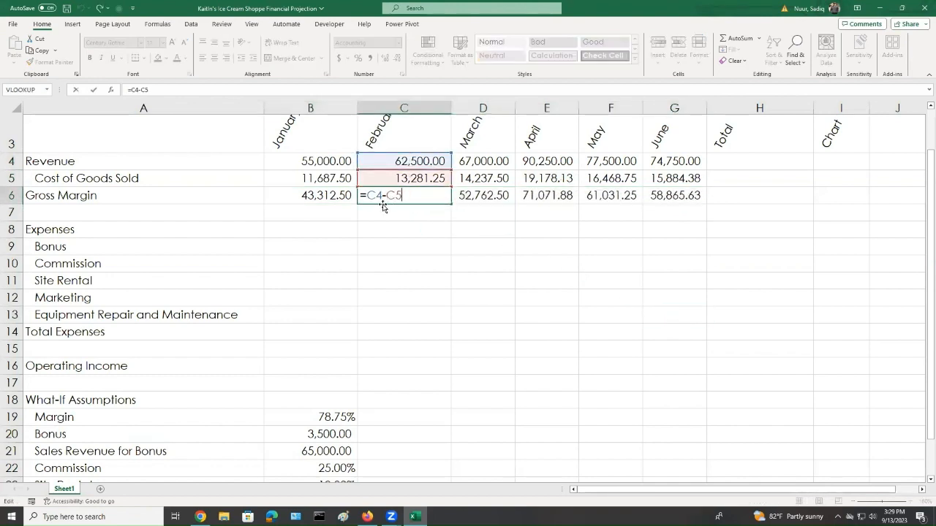
{"action": "key", "text": "Escape"}
{"action": "double_click", "coordinate": [475, 204]}
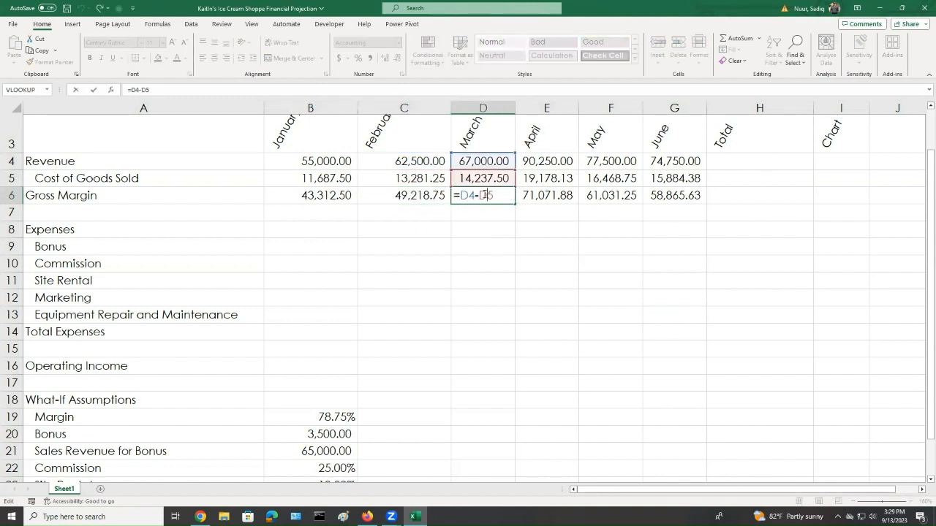
{"action": "key", "text": "Escape"}
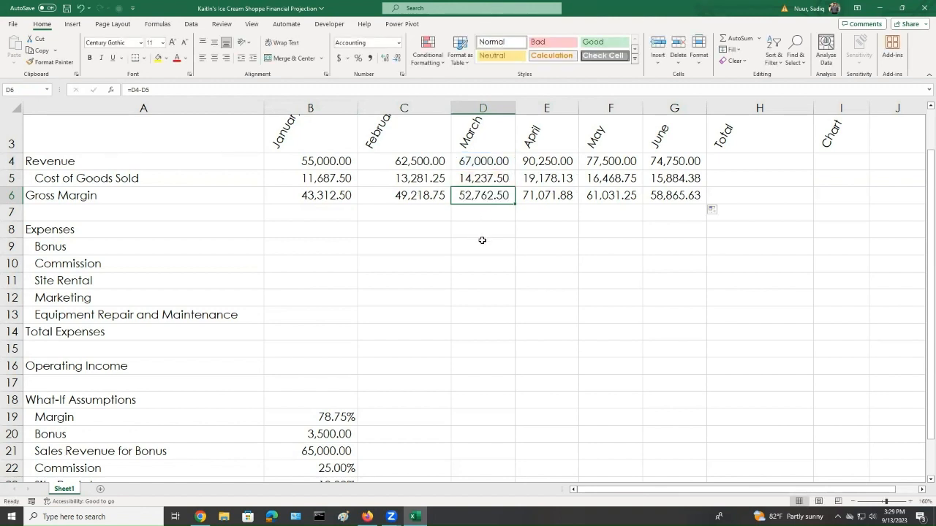
Review the January revenue, Bonus and Sales Revenue for Bonus assumption cells used by the Bonus formula
{"action": "left_click", "coordinate": [285, 248]}
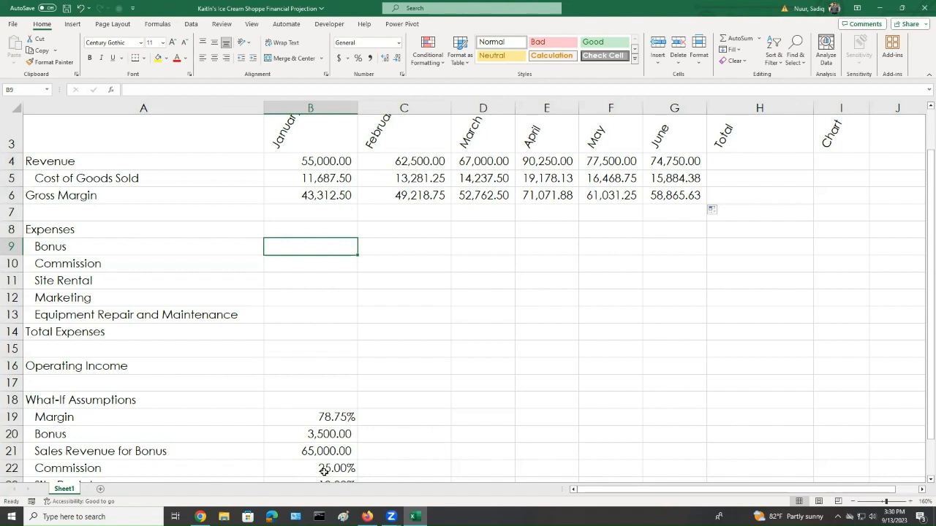
{"action": "left_click", "coordinate": [333, 435]}
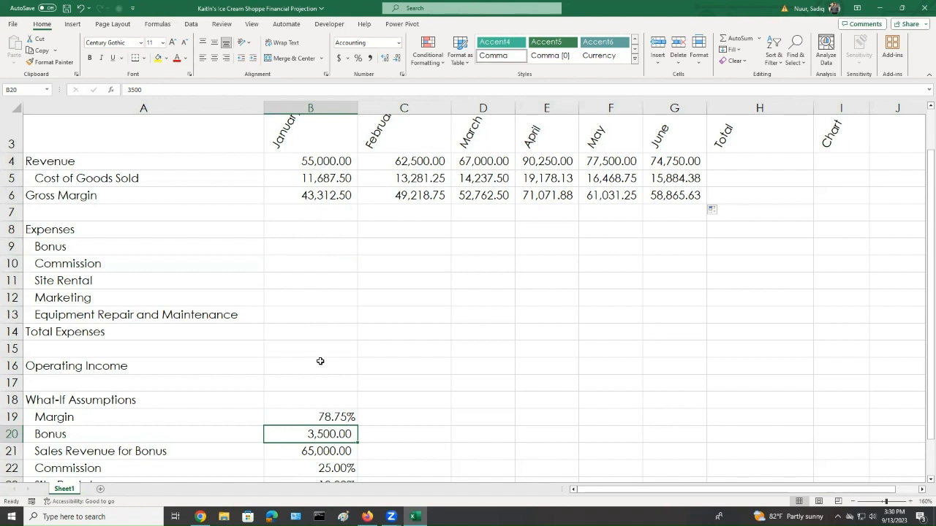
{"action": "left_click", "coordinate": [327, 165]}
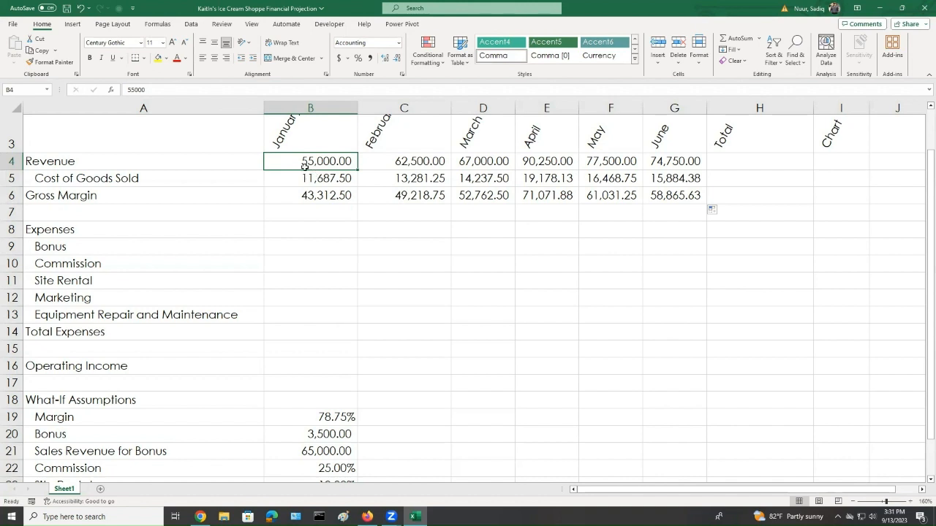
{"action": "left_click", "coordinate": [328, 451]}
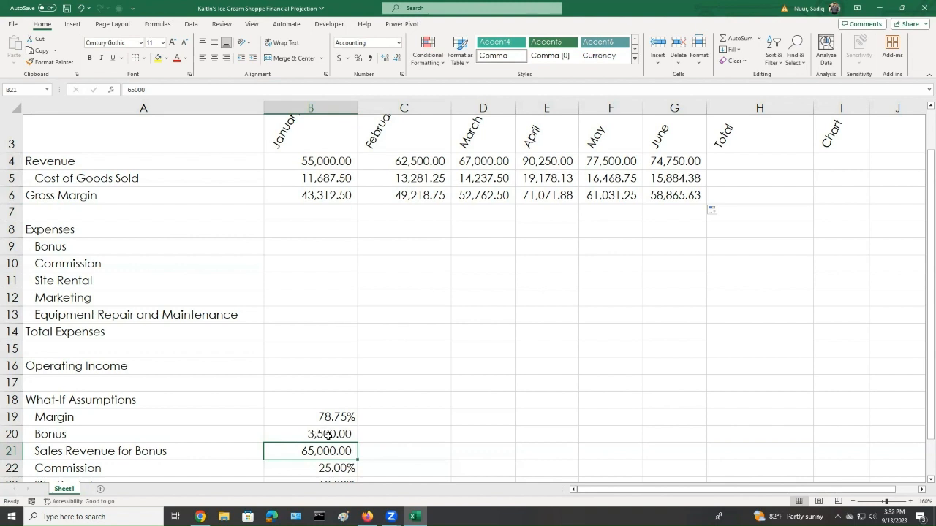
Start a function in B9 and choose IF from the All category of Insert Function
{"action": "left_click", "coordinate": [298, 246]}
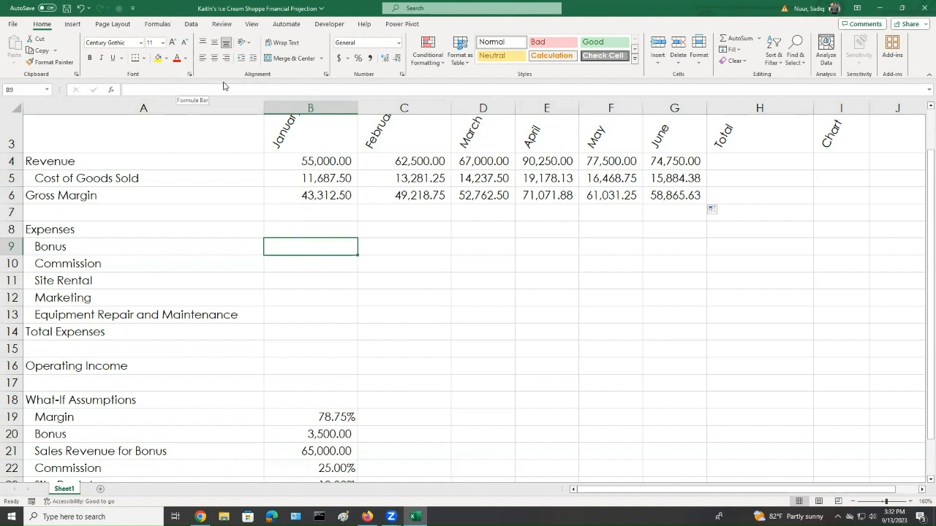
{"action": "left_click", "coordinate": [110, 90]}
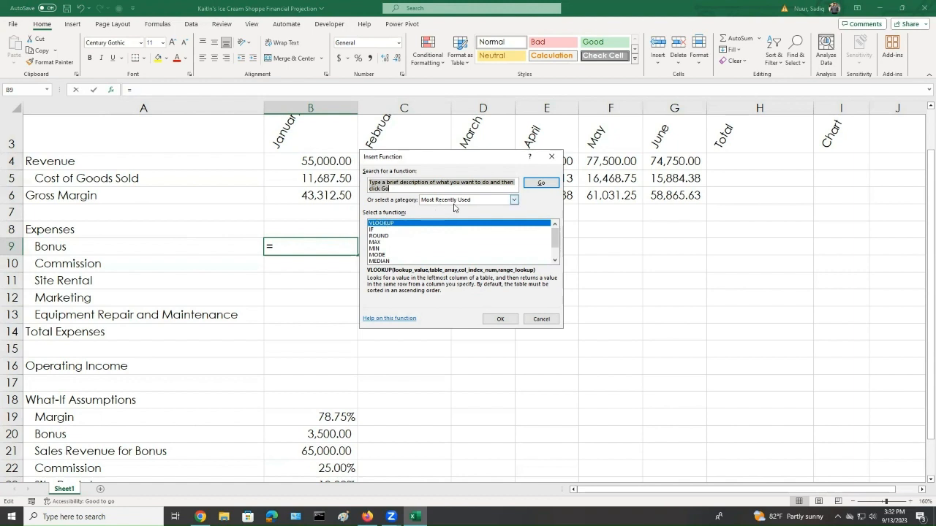
{"action": "left_click", "coordinate": [514, 200]}
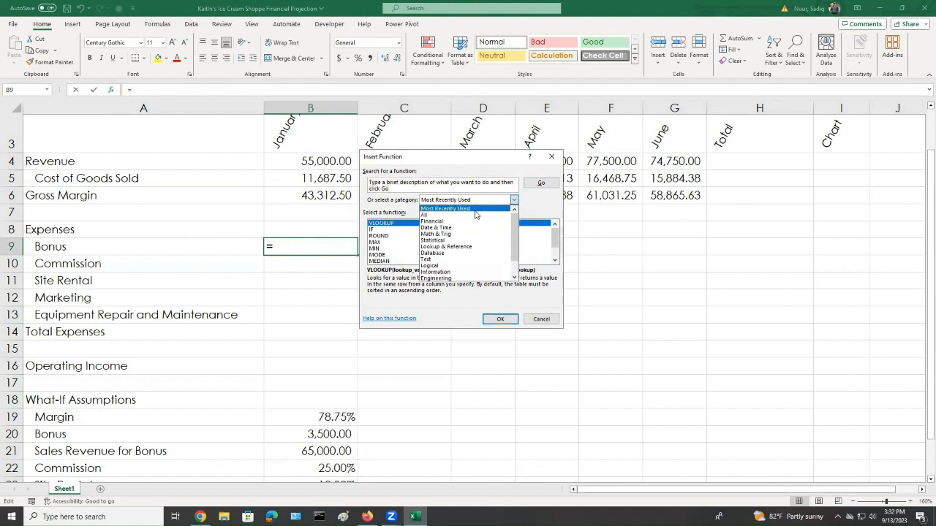
{"action": "left_click", "coordinate": [433, 216]}
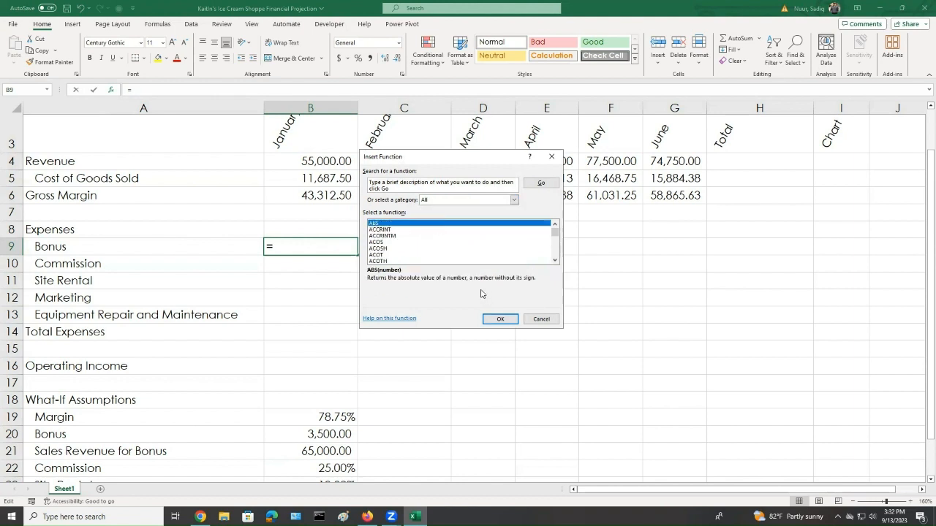
{"action": "left_click", "coordinate": [554, 261]}
{"action": "left_click", "coordinate": [555, 261]}
{"action": "left_click", "coordinate": [554, 261]}
{"action": "left_click", "coordinate": [555, 260]}
{"action": "left_click", "coordinate": [555, 261]}
{"action": "left_click", "coordinate": [555, 261]}
{"action": "left_click", "coordinate": [555, 261]}
{"action": "left_click", "coordinate": [554, 261]}
{"action": "left_click", "coordinate": [555, 261]}
{"action": "left_click", "coordinate": [555, 261]}
{"action": "left_click", "coordinate": [555, 261]}
{"action": "left_click", "coordinate": [555, 261]}
{"action": "left_click", "coordinate": [555, 261]}
{"action": "left_click", "coordinate": [555, 261]}
{"action": "left_click", "coordinate": [555, 261]}
{"action": "left_click", "coordinate": [555, 261]}
{"action": "left_click", "coordinate": [554, 261]}
{"action": "left_click", "coordinate": [555, 261]}
{"action": "left_click", "coordinate": [555, 261]}
{"action": "left_click", "coordinate": [555, 261]}
{"action": "left_click", "coordinate": [555, 261]}
{"action": "left_click_drag", "start_coordinate": [556, 235], "coordinate": [556, 246]}
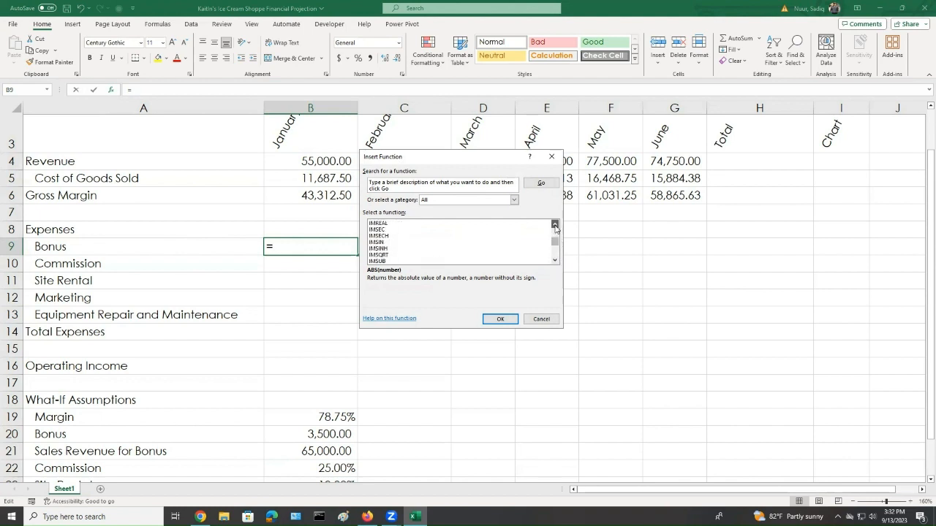
{"action": "left_click", "coordinate": [555, 228]}
{"action": "left_click", "coordinate": [555, 227]}
{"action": "left_click", "coordinate": [555, 227]}
{"action": "left_click", "coordinate": [554, 227]}
{"action": "left_click", "coordinate": [555, 228]}
{"action": "left_click", "coordinate": [555, 227]}
{"action": "left_click", "coordinate": [555, 228]}
{"action": "left_click", "coordinate": [555, 228]}
{"action": "left_click", "coordinate": [555, 227]}
{"action": "left_click", "coordinate": [372, 225]}
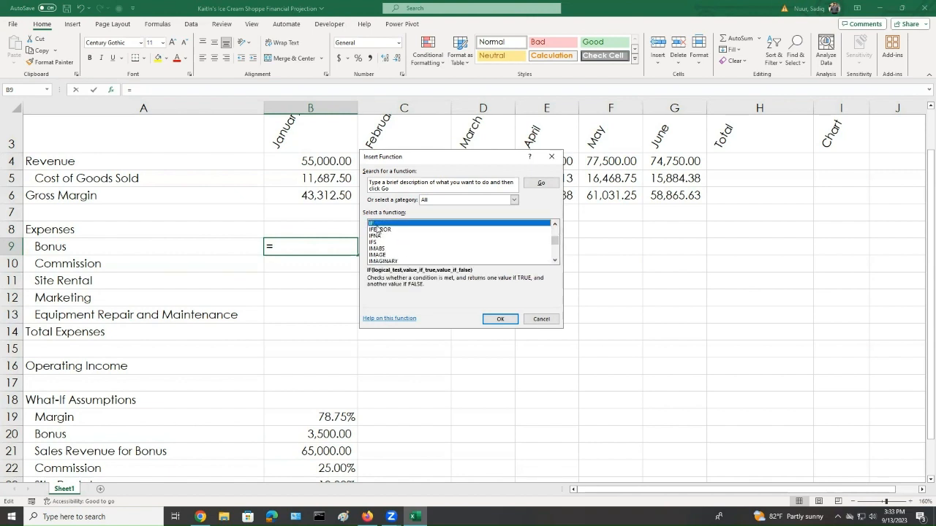
{"action": "left_click", "coordinate": [501, 320]}
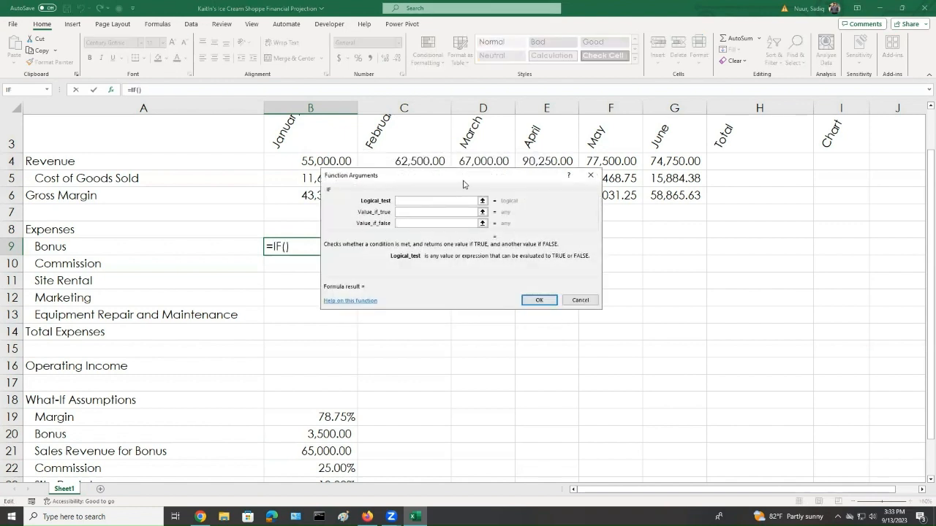
Set the IF logical test to B4>=$B$21, comparing revenue with the absolute Sales Revenue for Bonus
{"action": "left_click_drag", "start_coordinate": [467, 185], "coordinate": [569, 269]}
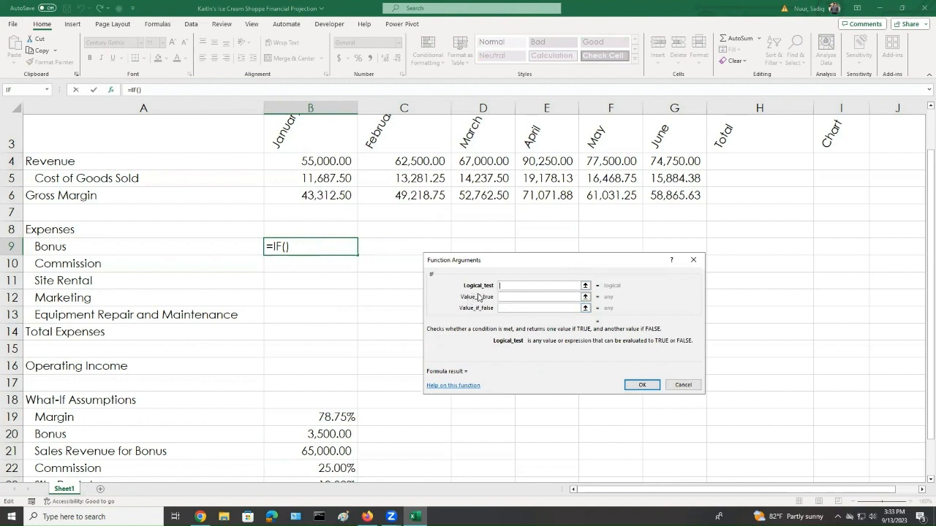
{"action": "left_click", "coordinate": [314, 162]}
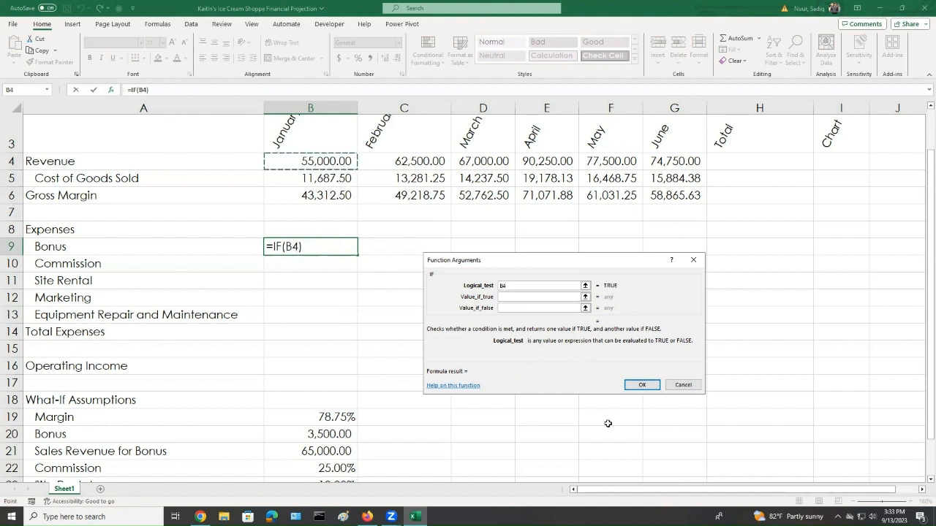
{"action": "type", "text": ">="}
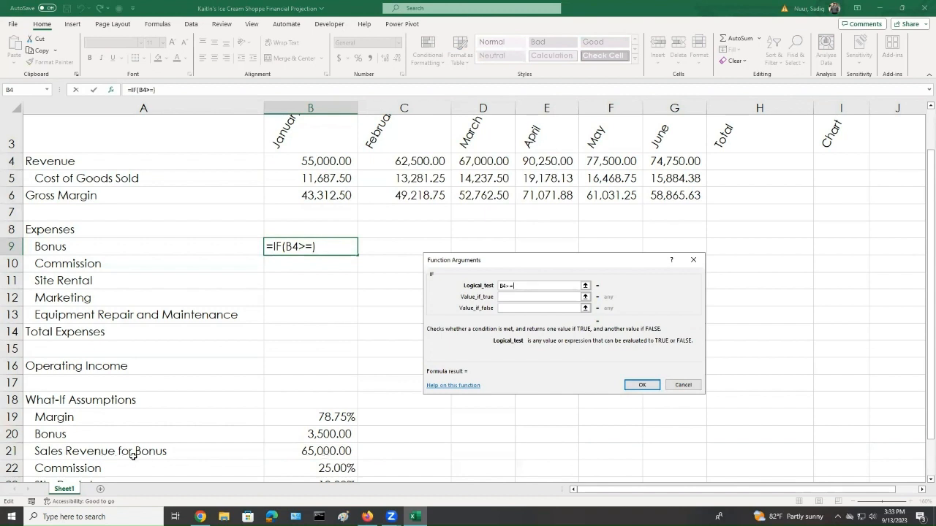
{"action": "left_click", "coordinate": [326, 453]}
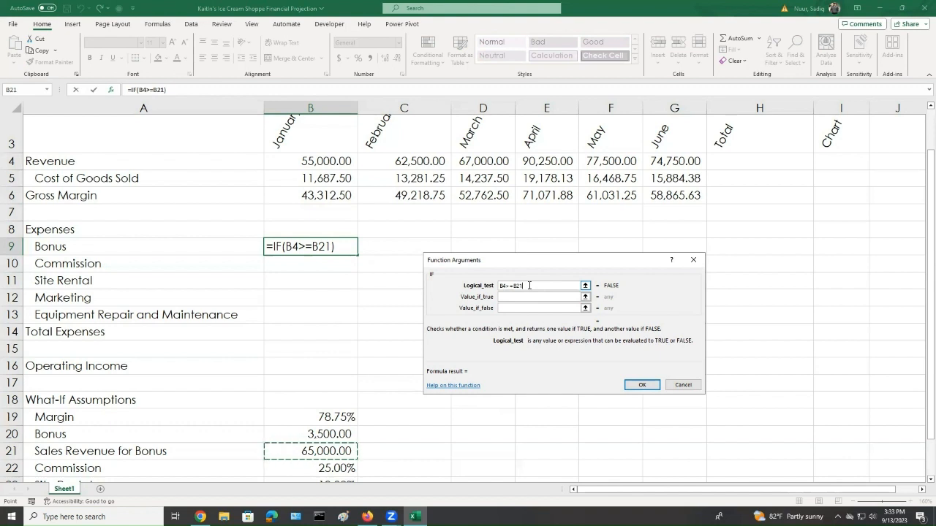
{"action": "key", "text": "F4"}
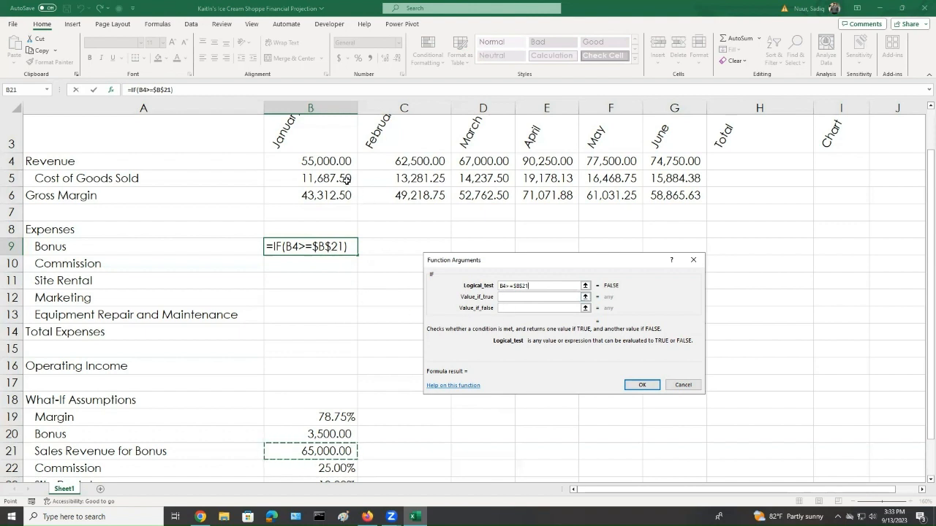
Set the IF value when true to the absolute Bonus reference $B$20
{"action": "left_click", "coordinate": [519, 296]}
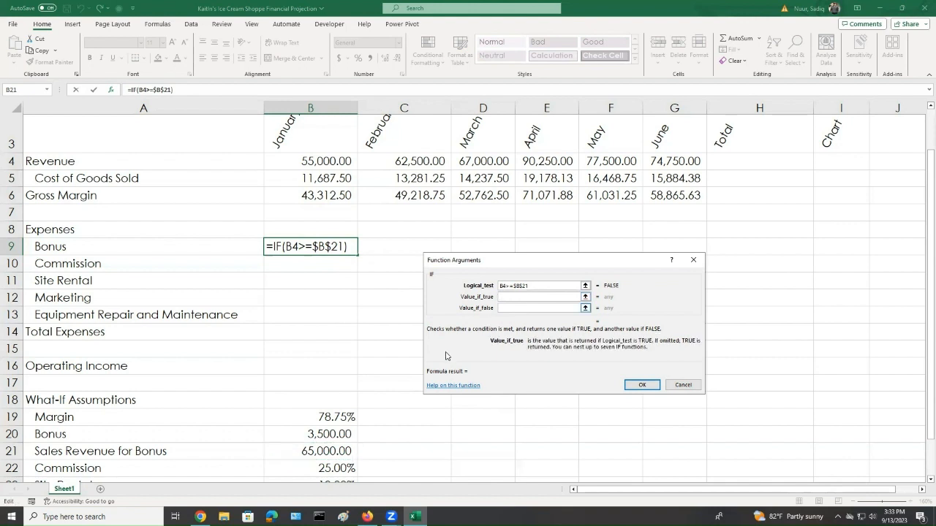
{"action": "left_click", "coordinate": [330, 435]}
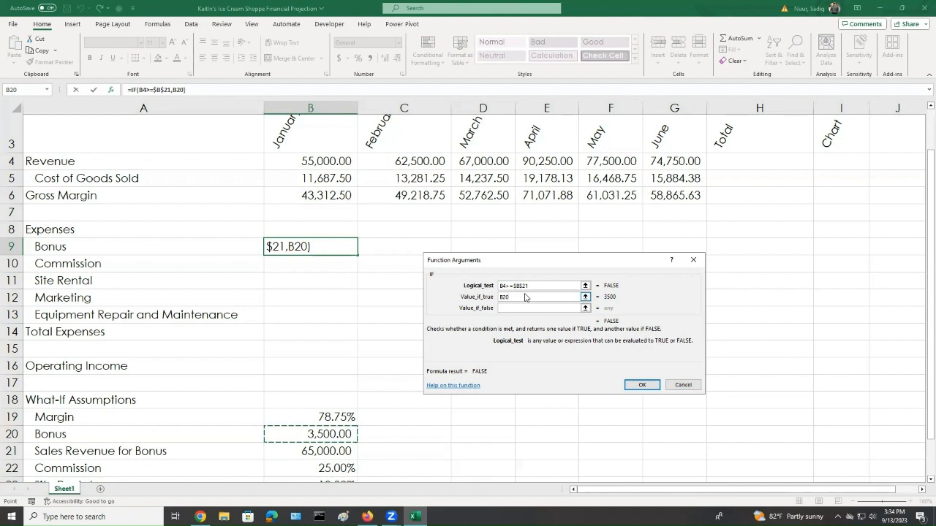
{"action": "key", "text": "F4"}
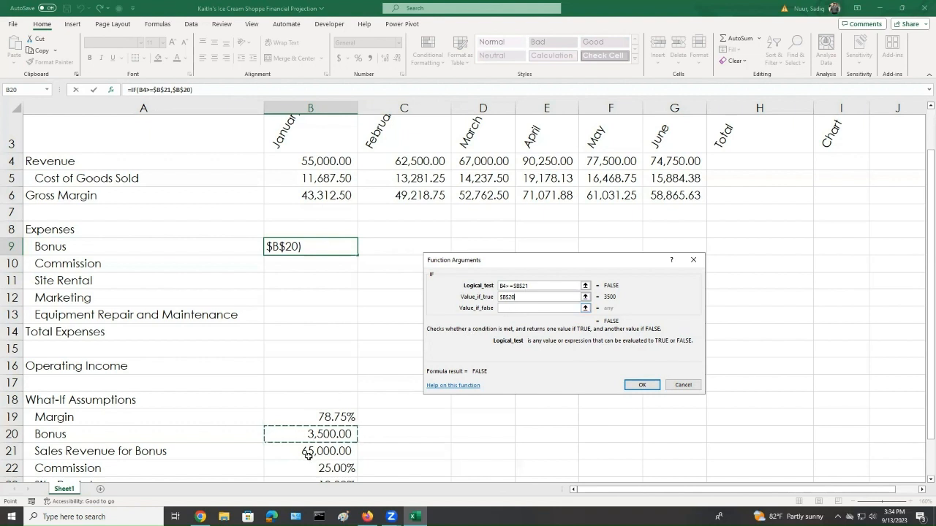
{"action": "left_click", "coordinate": [510, 307]}
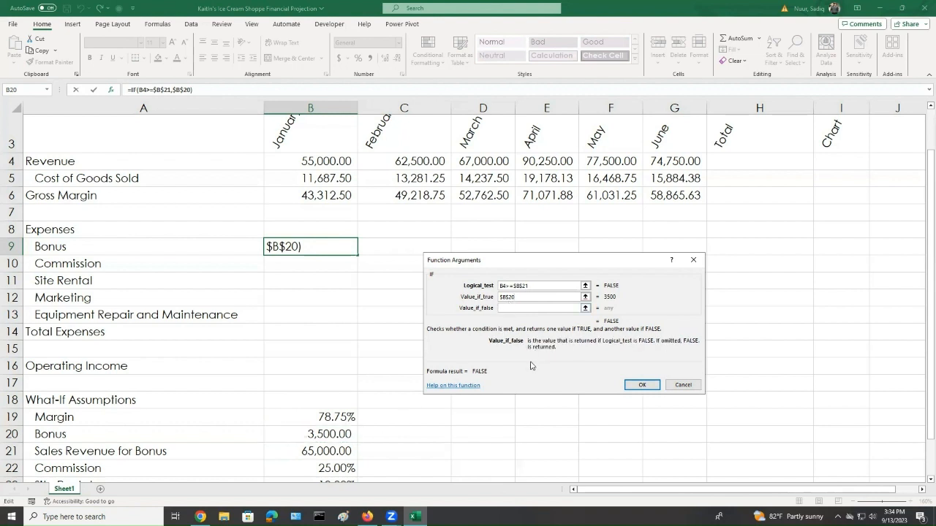
Set the IF value when false to 0, finish the Bonus formula, and fill it across through June
{"action": "type", "text": "0"}
{"action": "left_click", "coordinate": [637, 385]}
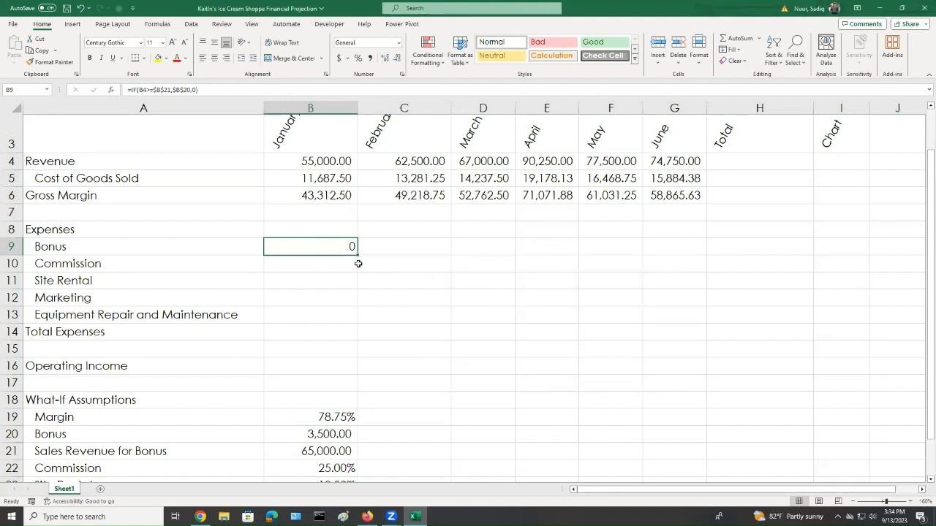
{"action": "left_click_drag", "start_coordinate": [358, 254], "coordinate": [693, 273]}
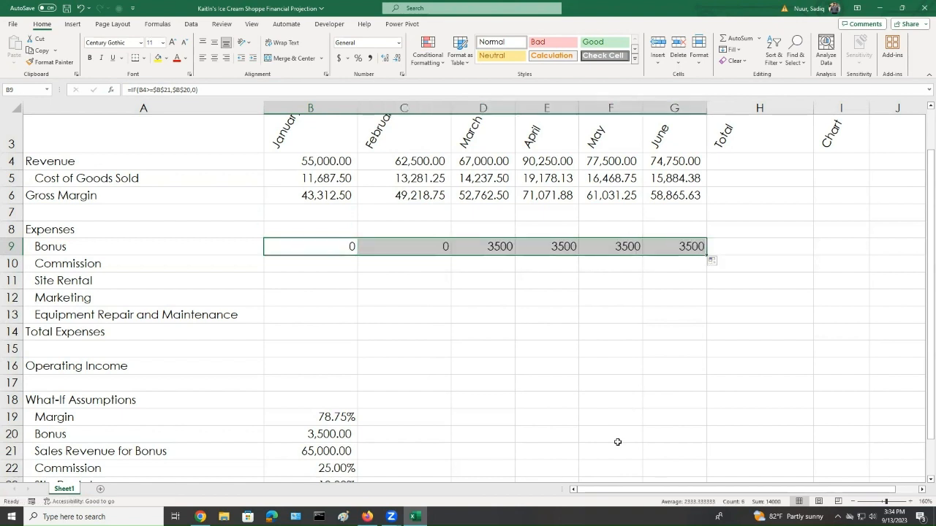
Inspect the copied Bonus formulas and the revenue and What-If assumption cells they reference
{"action": "left_click", "coordinate": [490, 283]}
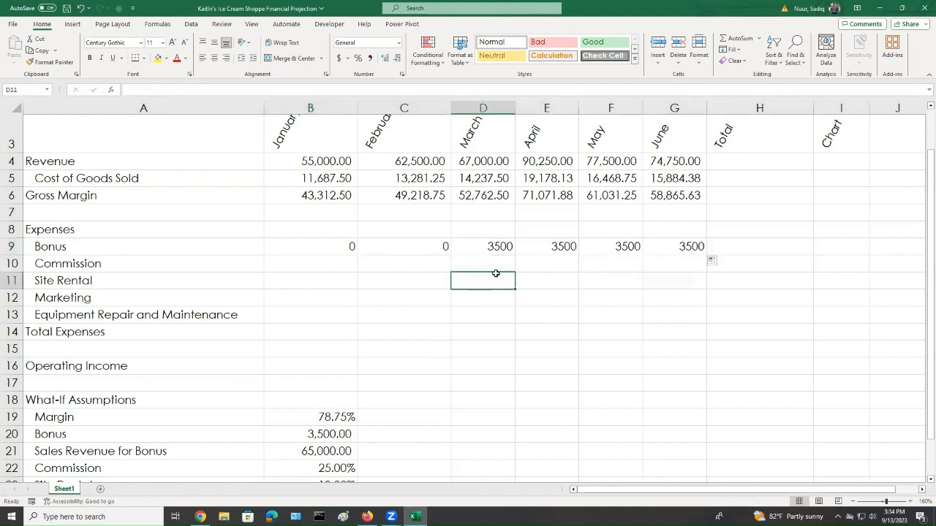
{"action": "left_click", "coordinate": [495, 247]}
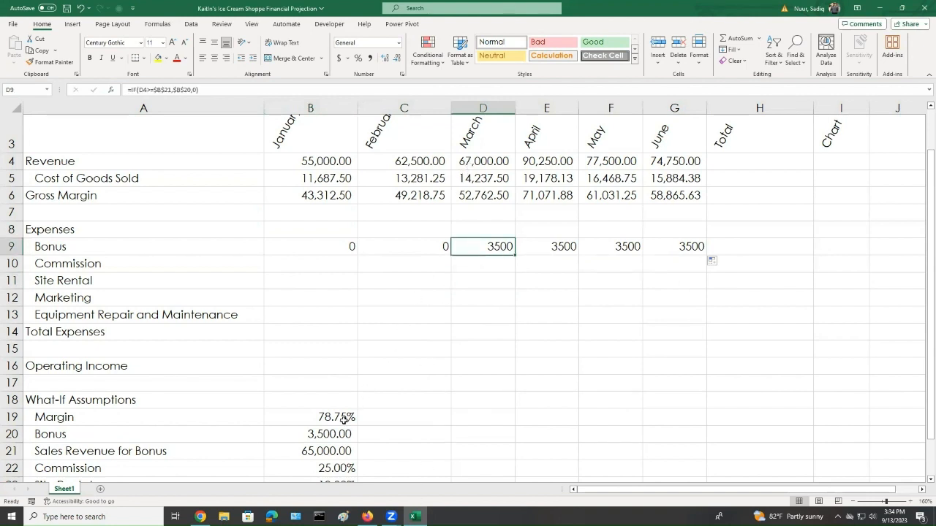
{"action": "left_click", "coordinate": [319, 452]}
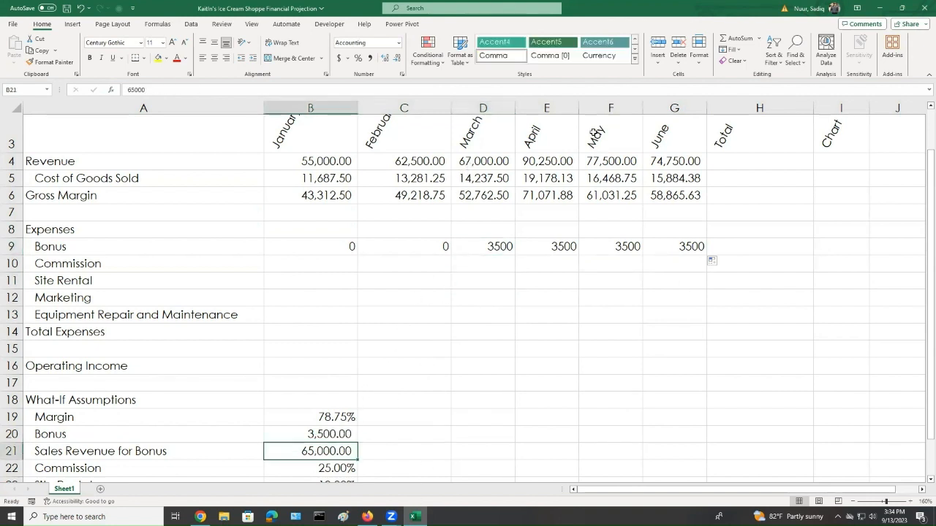
{"action": "left_click", "coordinate": [545, 161]}
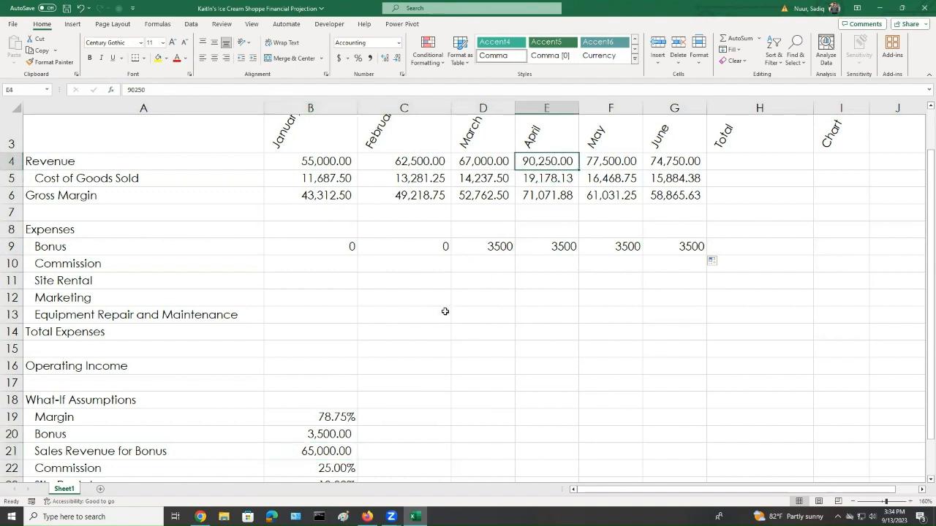
{"action": "left_click", "coordinate": [315, 453]}
{"action": "left_click", "coordinate": [317, 431]}
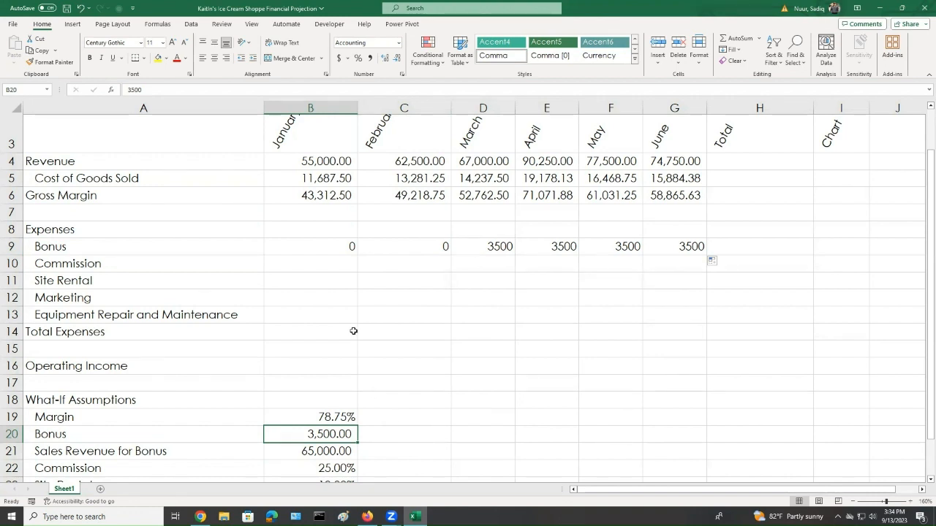
Enter the January Commission formula as revenue B4 times the absolute Commission rate $B$22
{"action": "left_click", "coordinate": [335, 263]}
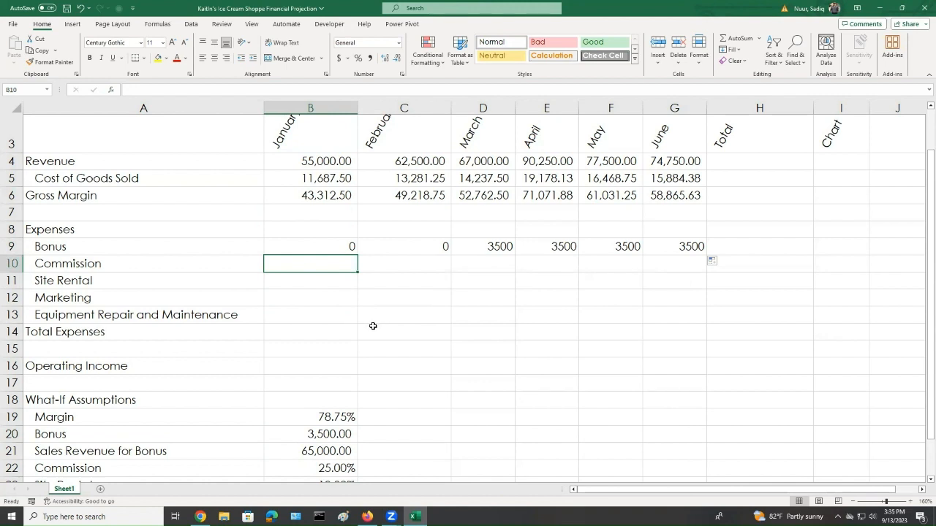
{"action": "type", "text": "="}
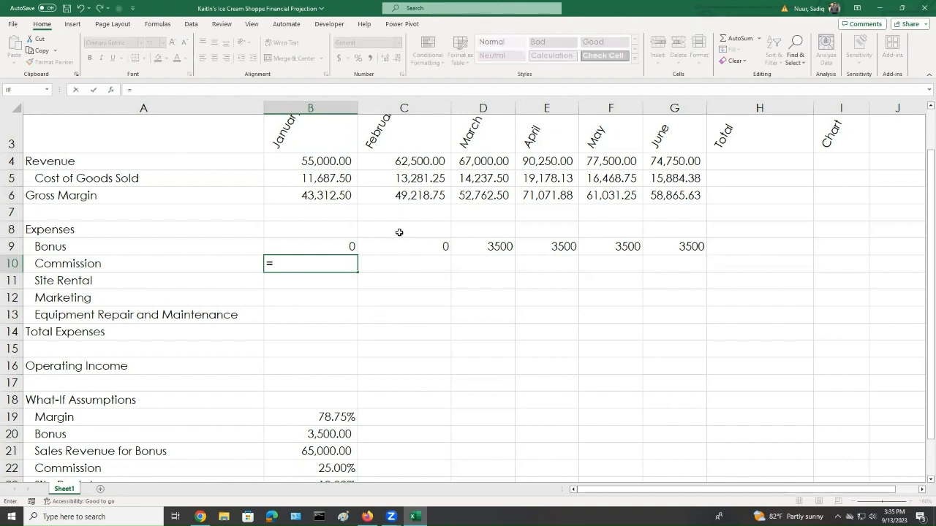
{"action": "left_click", "coordinate": [336, 161]}
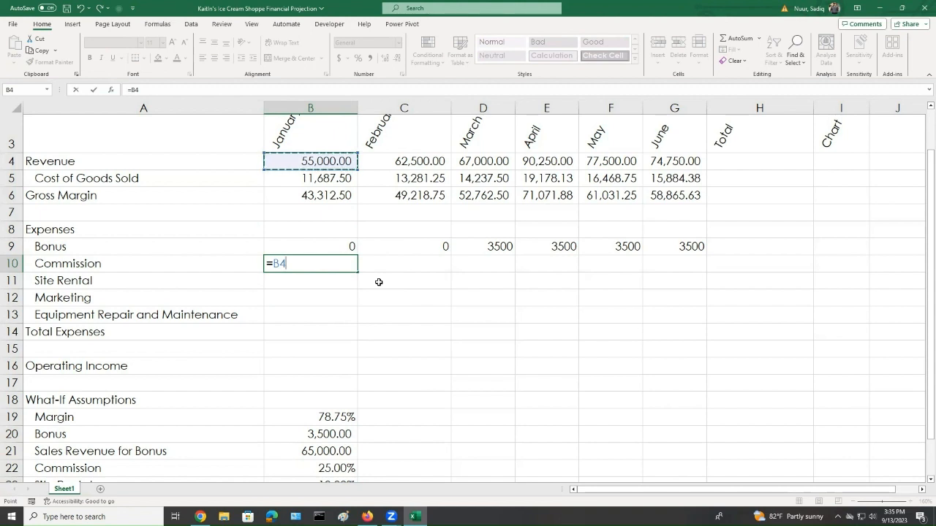
{"action": "type", "text": "*"}
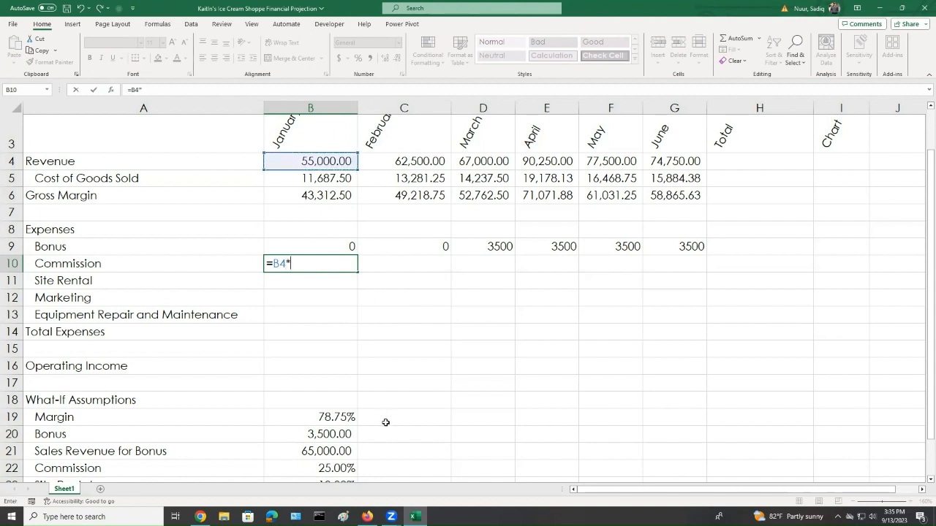
{"action": "left_click", "coordinate": [332, 469]}
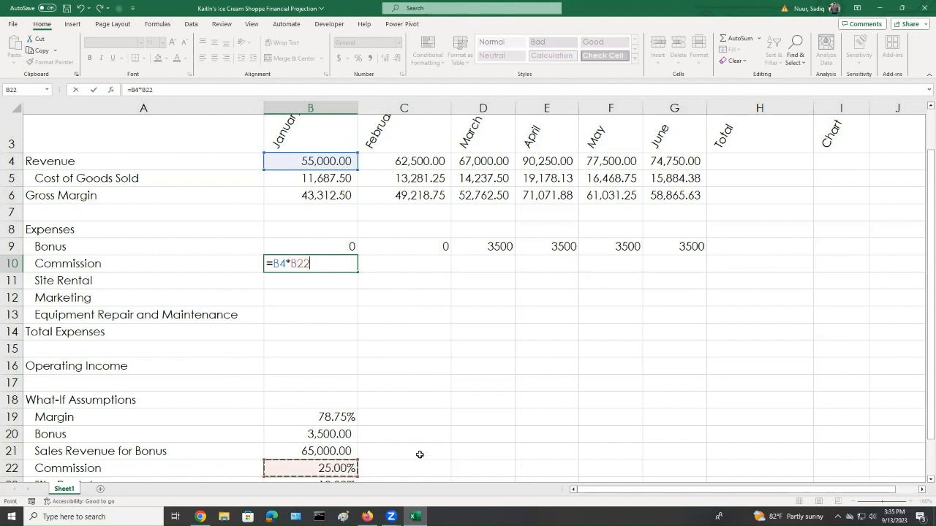
{"action": "scroll", "coordinate": [419, 453], "scroll_direction": "down", "scroll_amount": 1}
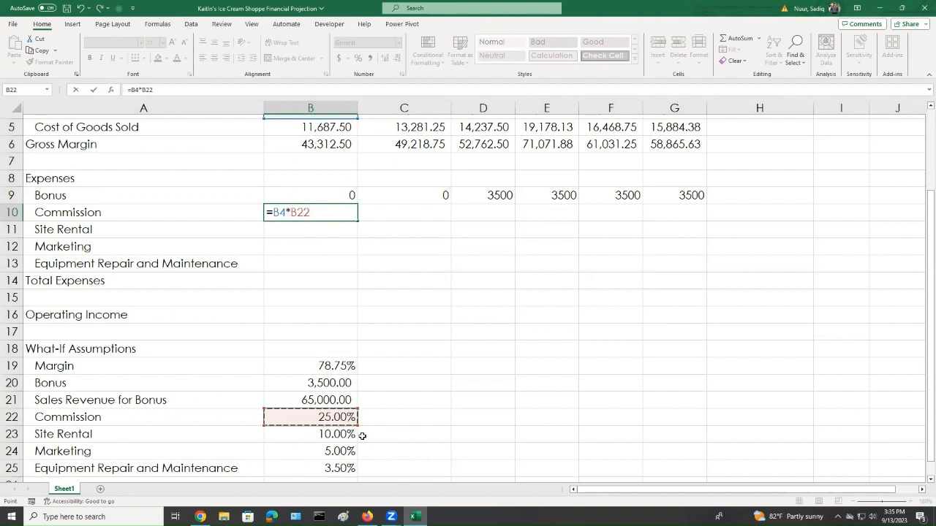
{"action": "key", "text": "F4"}
{"action": "key", "text": "Return"}
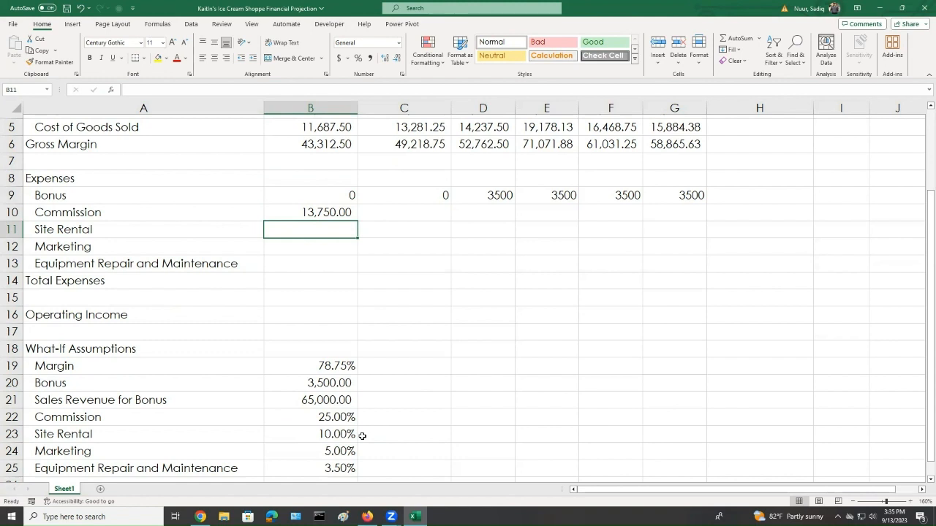
Enter the January Site Rental formula as B4 times the absolute Site Rental rate $B$23
{"action": "type", "text": "="}
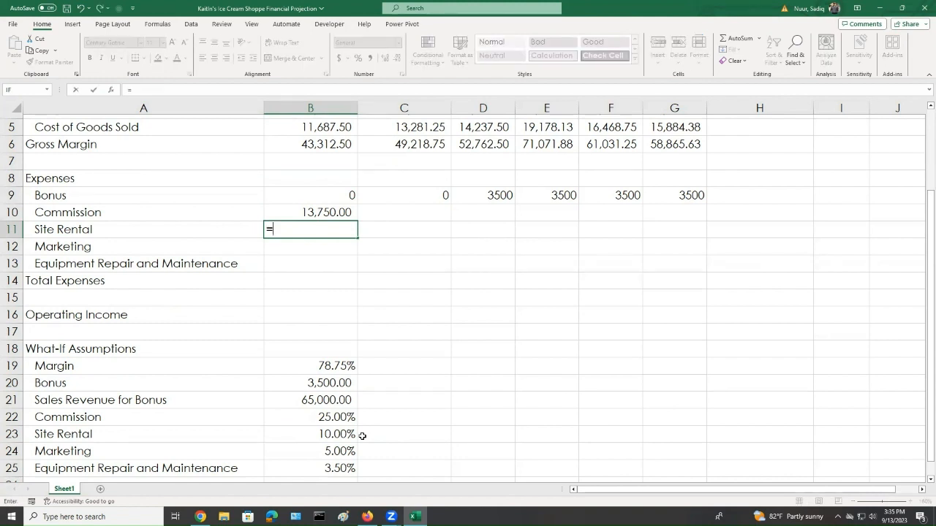
{"action": "type", "text": "b4"}
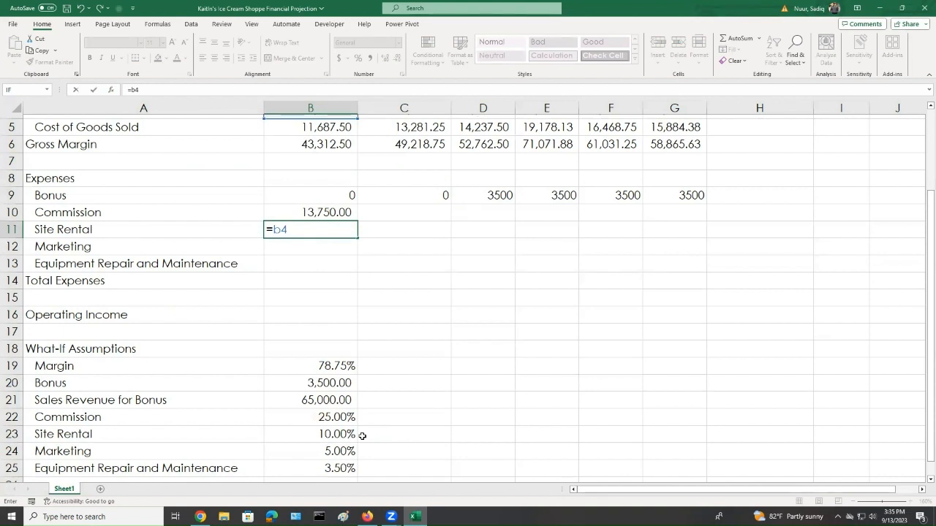
{"action": "type", "text": "*"}
{"action": "left_click", "coordinate": [326, 436]}
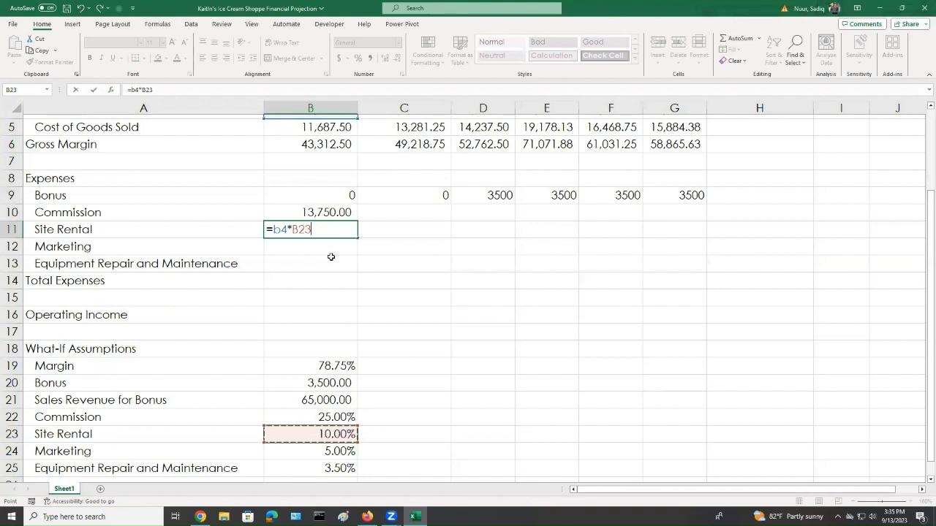
{"action": "key", "text": "F4"}
{"action": "key", "text": "Return"}
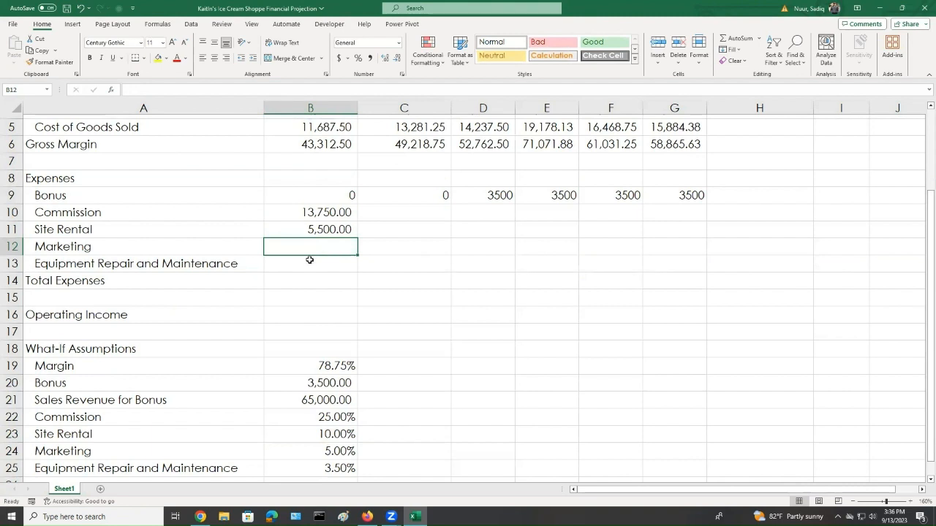
Enter the January Marketing formula as B4 times the absolute Marketing rate $B$24
{"action": "type", "text": "="}
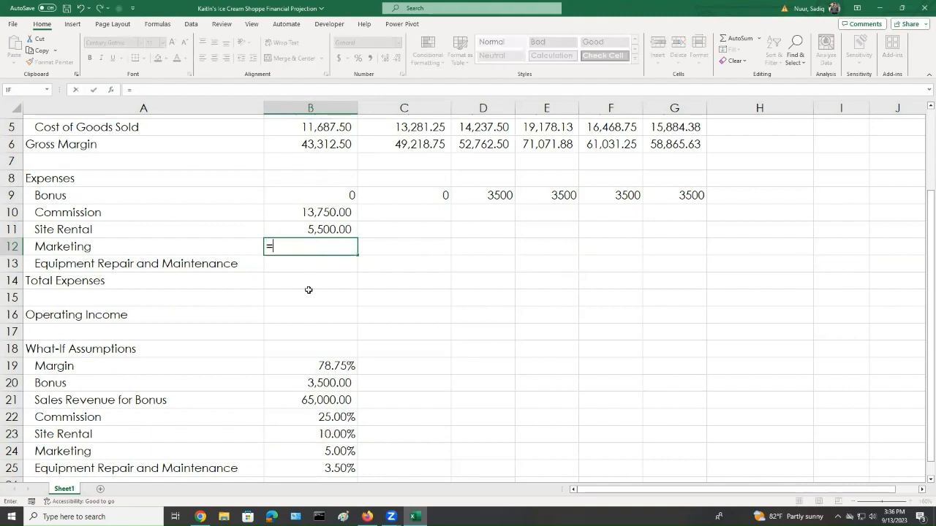
{"action": "type", "text": "b4*"}
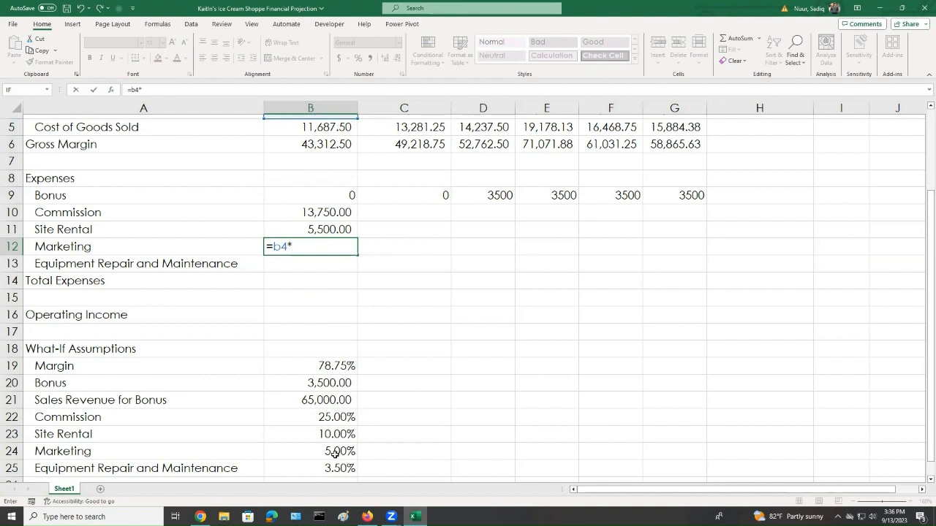
{"action": "left_click", "coordinate": [335, 453]}
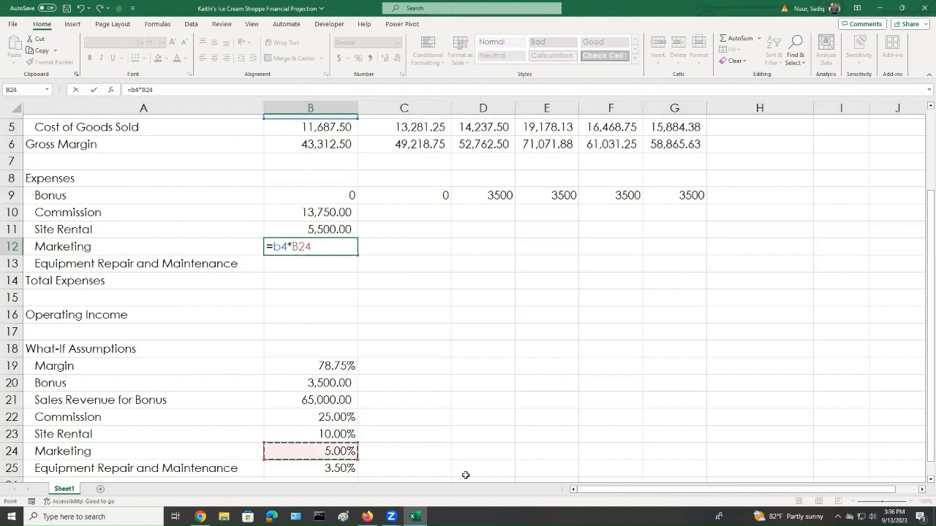
{"action": "key", "text": "F4"}
{"action": "key", "text": "Return"}
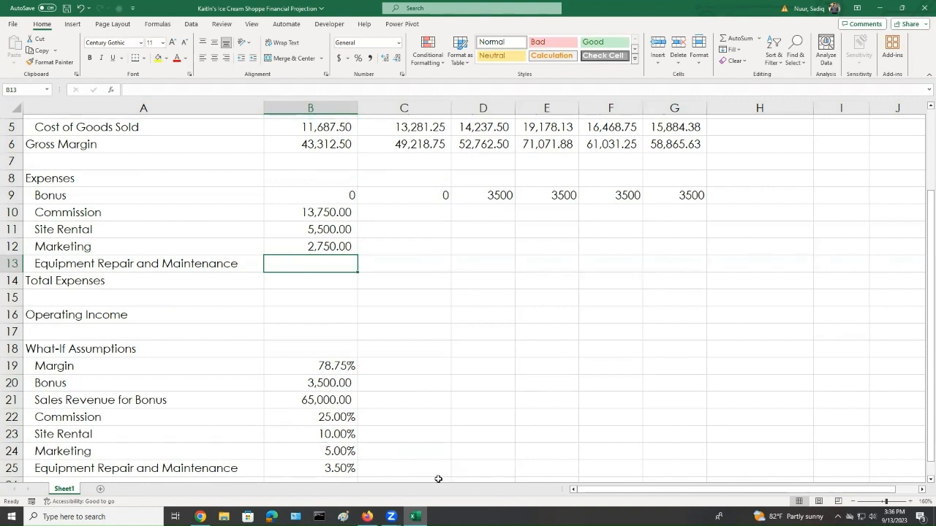
Enter the January Equipment Repair and Maintenance formula as B4 times the absolute rate $B$25
{"action": "type", "text": "="}
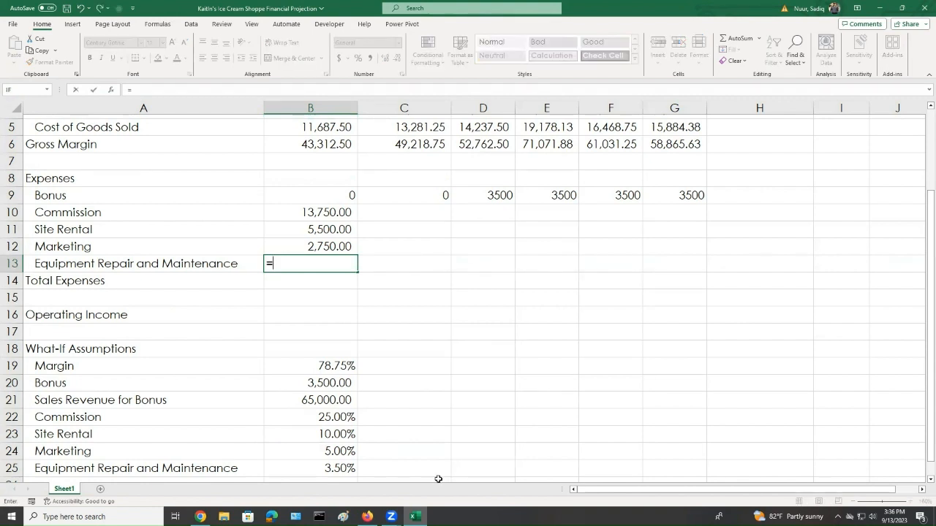
{"action": "type", "text": "b"}
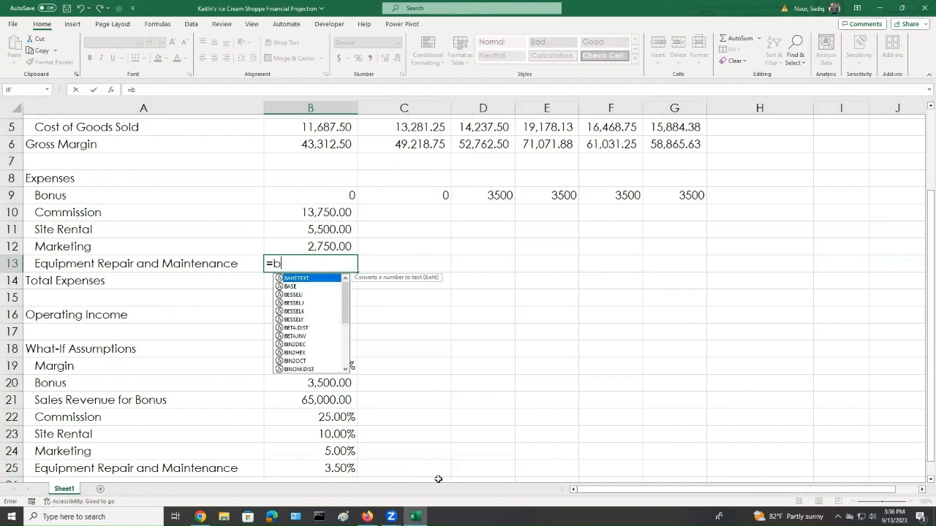
{"action": "type", "text": "4"}
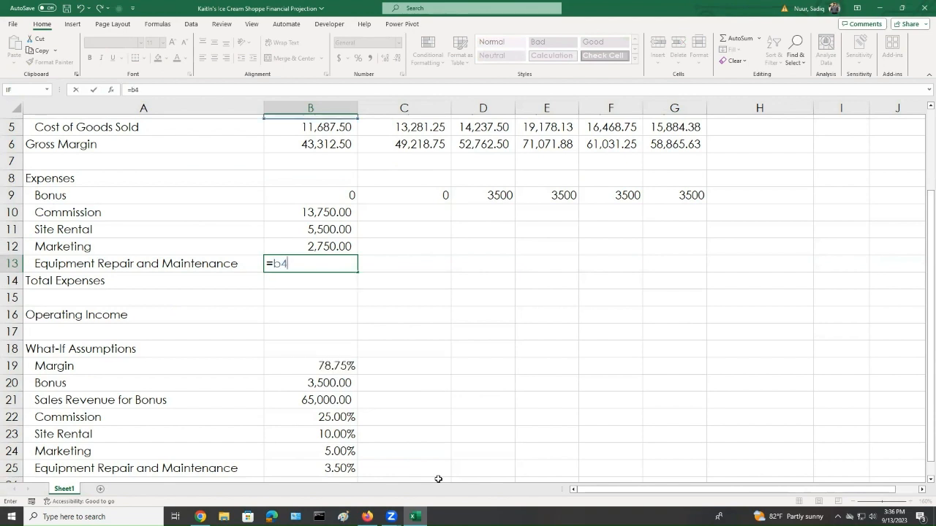
{"action": "scroll", "coordinate": [431, 403], "scroll_direction": "up", "scroll_amount": 1}
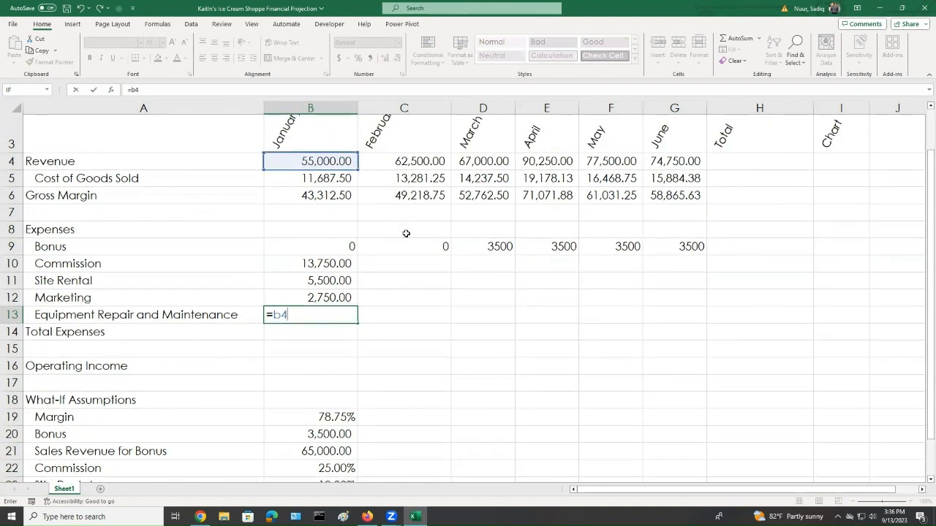
{"action": "scroll", "coordinate": [411, 292], "scroll_direction": "down", "scroll_amount": 1}
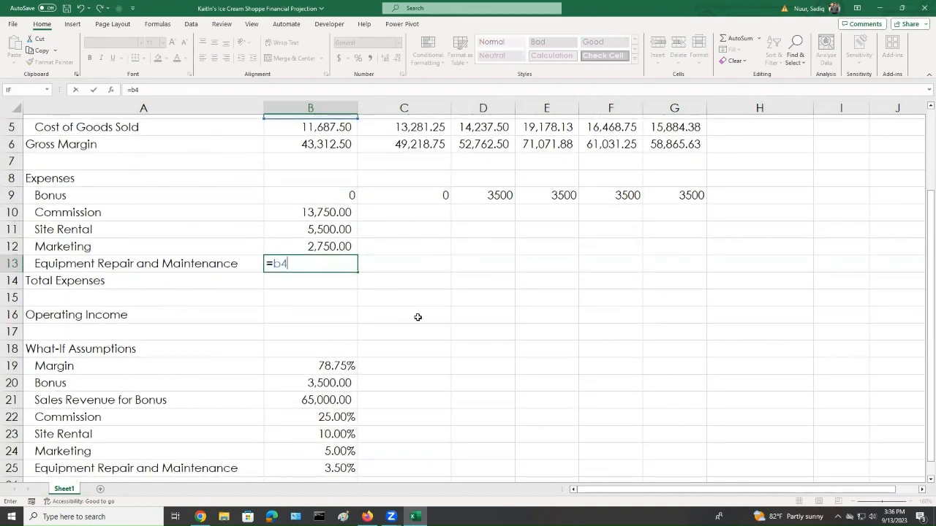
{"action": "type", "text": "*"}
{"action": "left_click", "coordinate": [321, 474]}
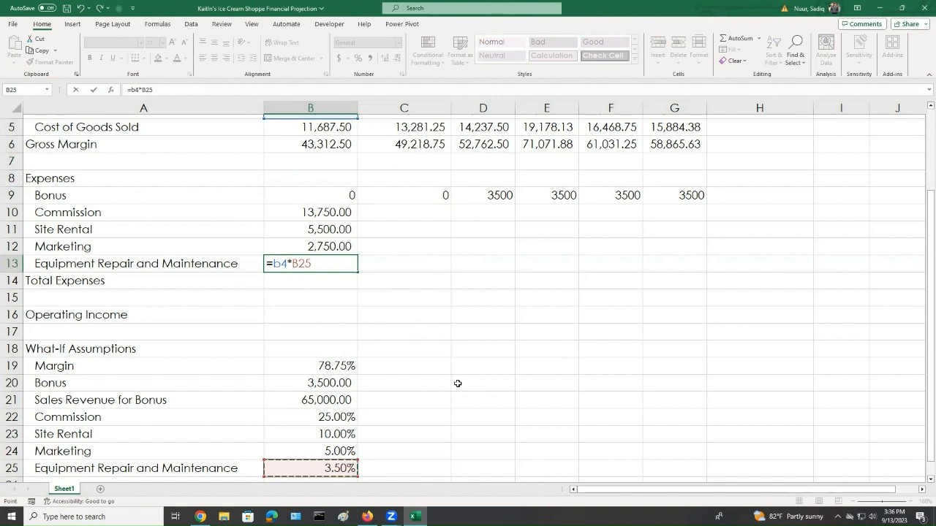
{"action": "key", "text": "F4"}
{"action": "key", "text": "Return"}
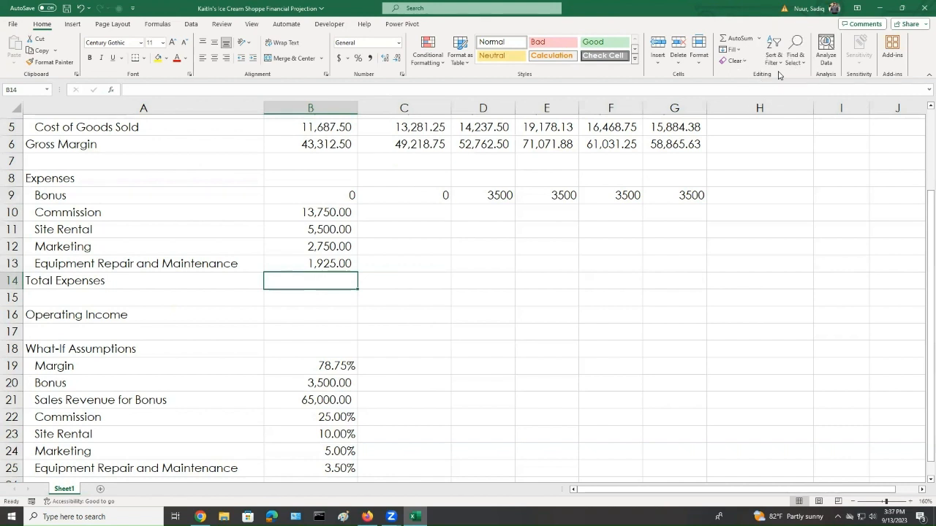
Total the January expenses B9:B13 in Total Expenses with AutoSum
{"action": "left_click", "coordinate": [756, 43]}
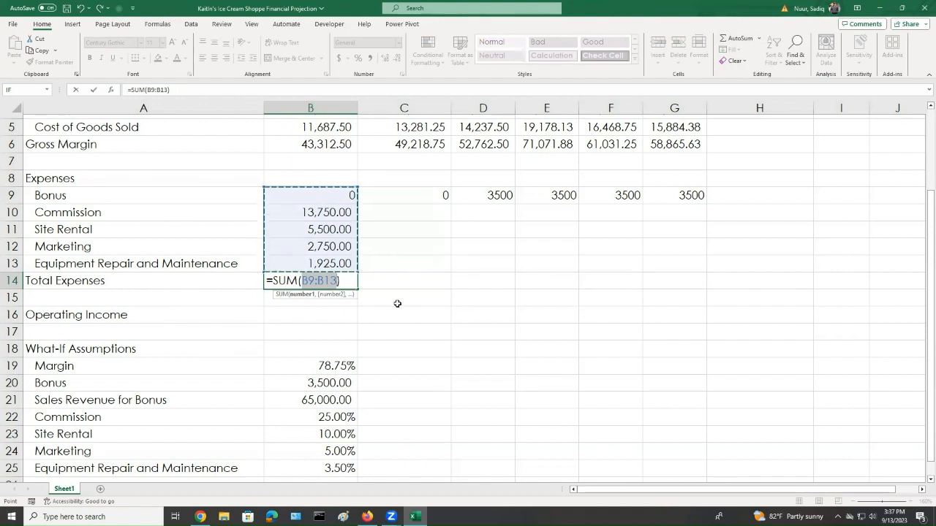
{"action": "key", "text": "Return"}
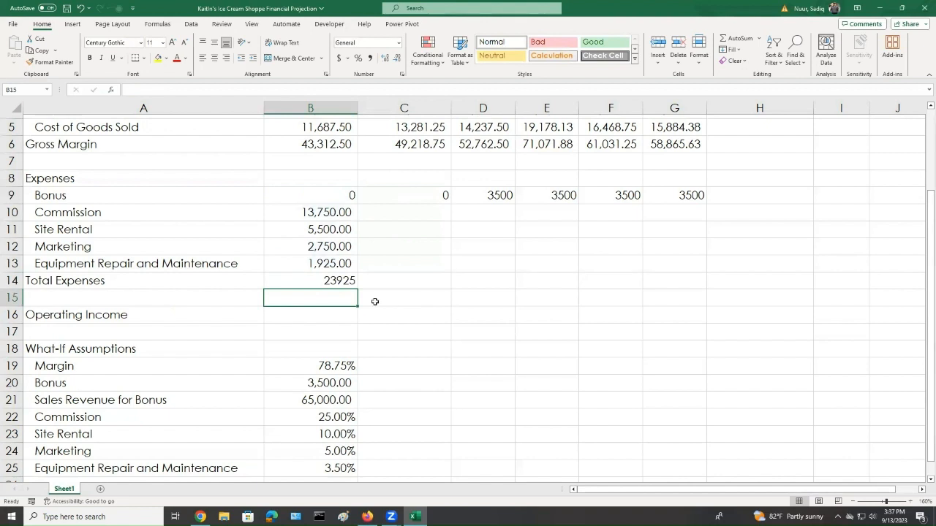
{"action": "left_click", "coordinate": [332, 284]}
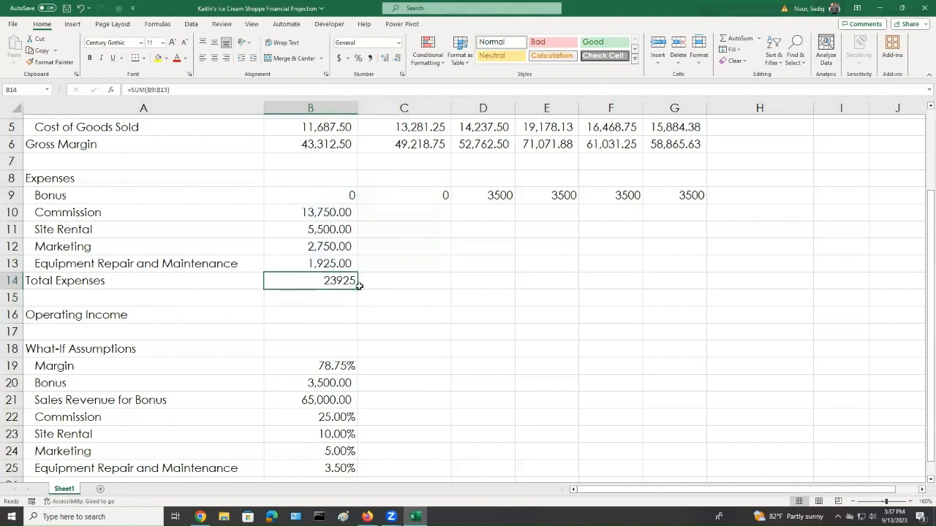
Fill the Commission through Total Expenses formulas from January across through June
{"action": "left_click", "coordinate": [319, 211]}
{"action": "left_click_drag", "start_coordinate": [319, 211], "coordinate": [312, 281]}
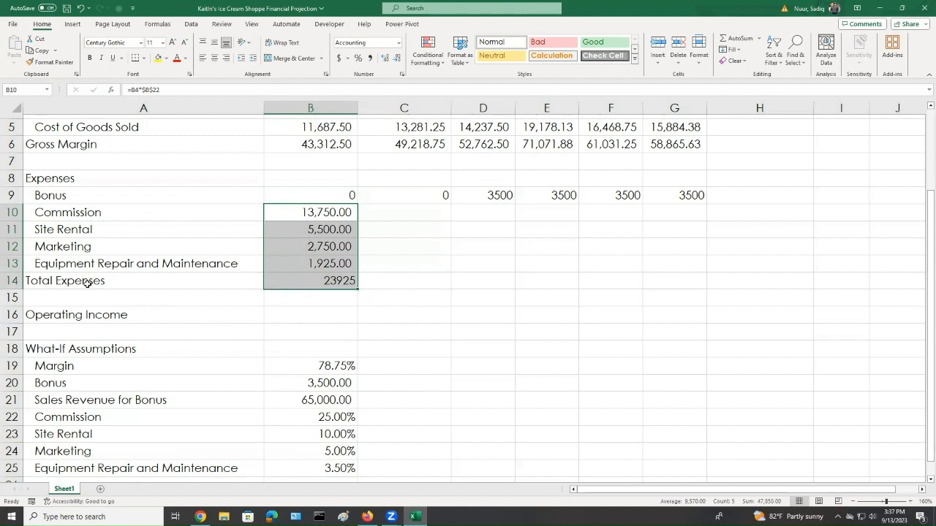
{"action": "left_click_drag", "start_coordinate": [358, 289], "coordinate": [694, 297]}
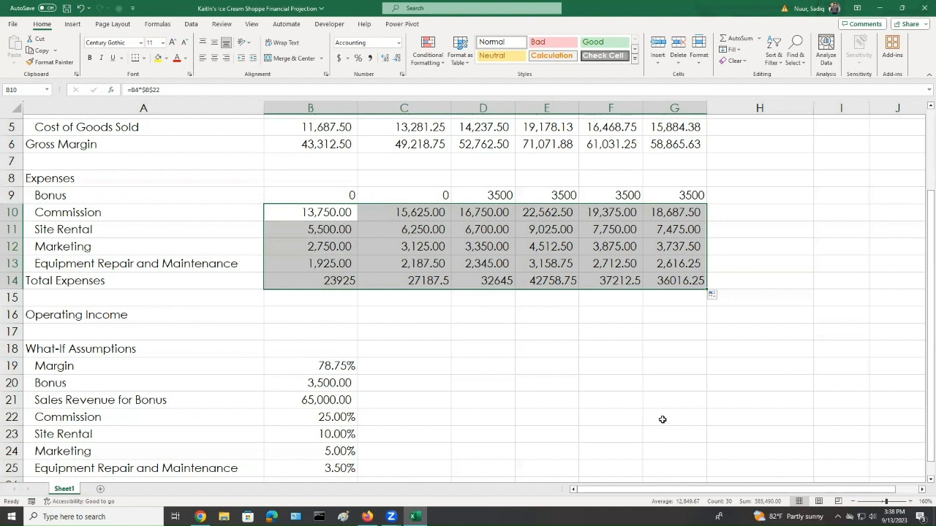
{"action": "left_click", "coordinate": [314, 320]}
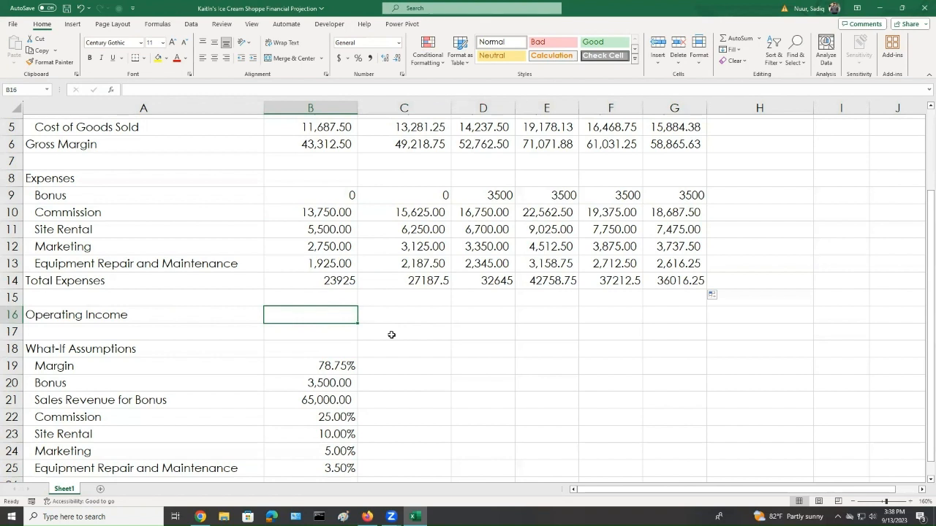
Enter the January Operating Income formula as B6 minus B14 and fill it across through June
{"action": "type", "text": "="}
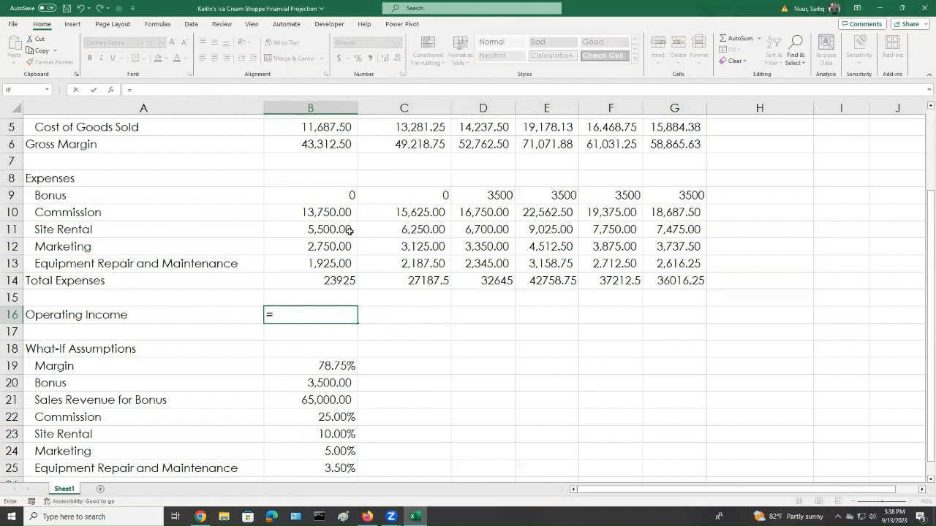
{"action": "left_click", "coordinate": [324, 144]}
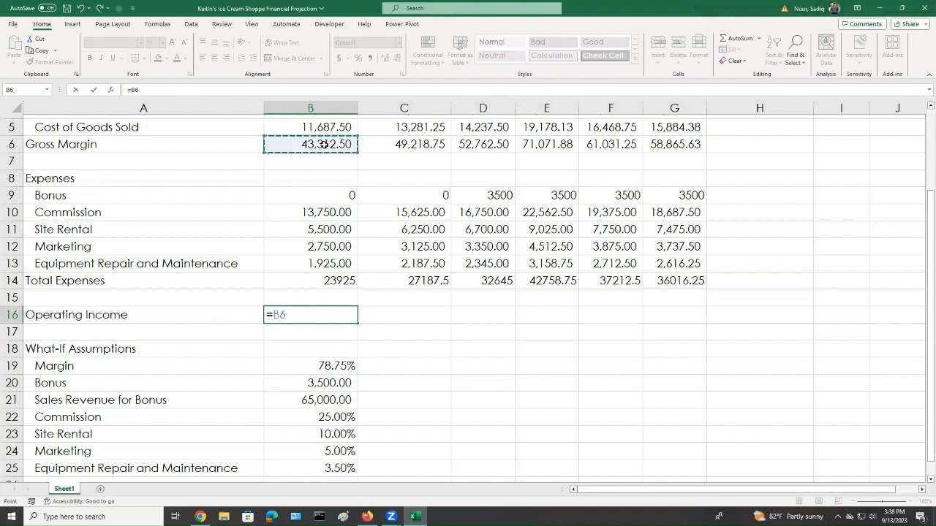
{"action": "type", "text": "-"}
{"action": "left_click", "coordinate": [328, 284]}
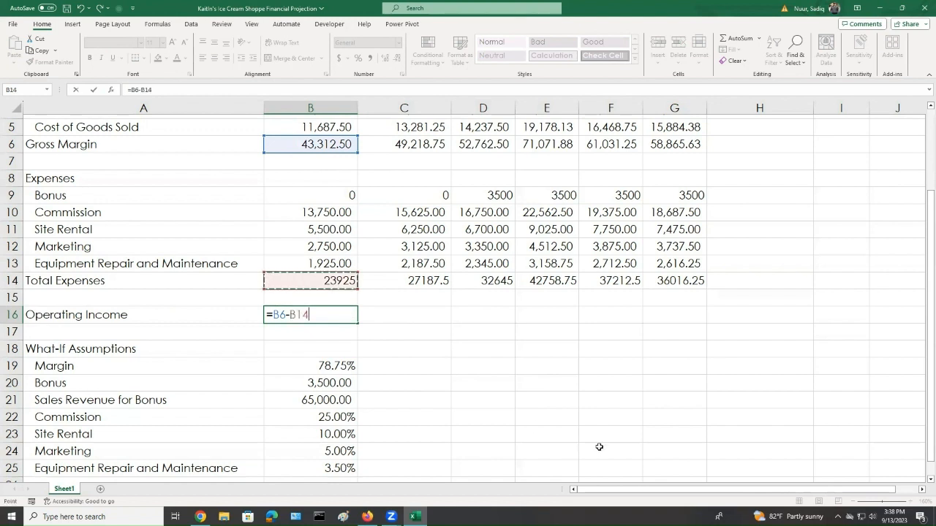
{"action": "key", "text": "Return"}
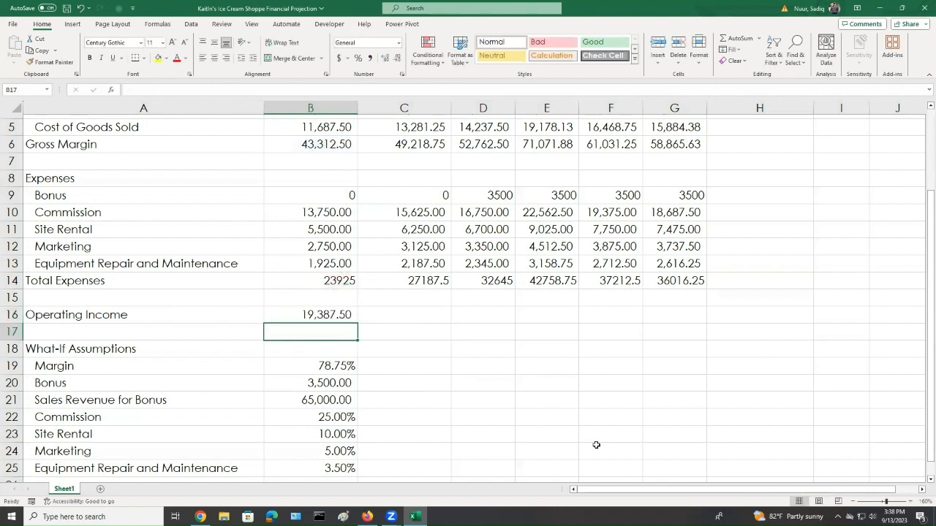
{"action": "left_click", "coordinate": [322, 315]}
{"action": "left_click_drag", "start_coordinate": [357, 322], "coordinate": [691, 341]}
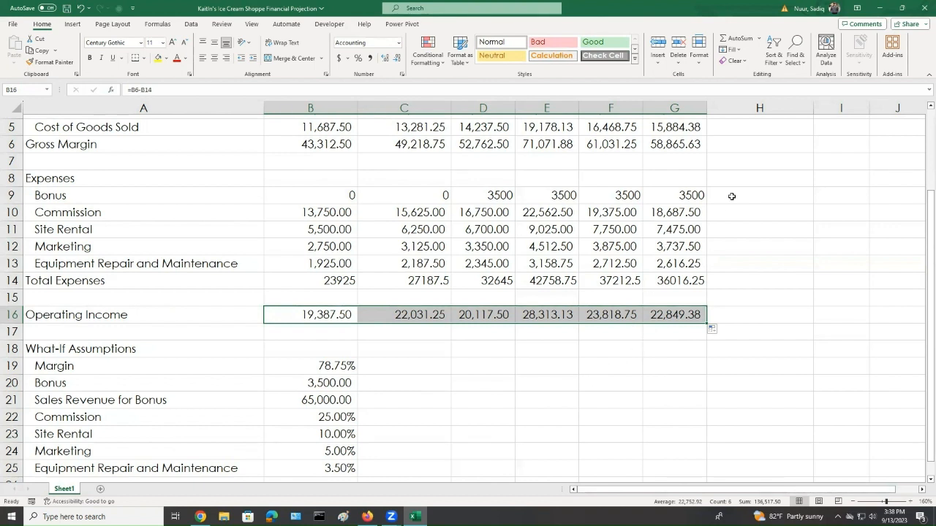
AutoSum the Revenue, Cost of Goods Sold and Gross Margin rows into the Total column
{"action": "scroll", "coordinate": [757, 219], "scroll_direction": "up", "scroll_amount": 2}
{"action": "left_click_drag", "start_coordinate": [742, 213], "coordinate": [741, 245]}
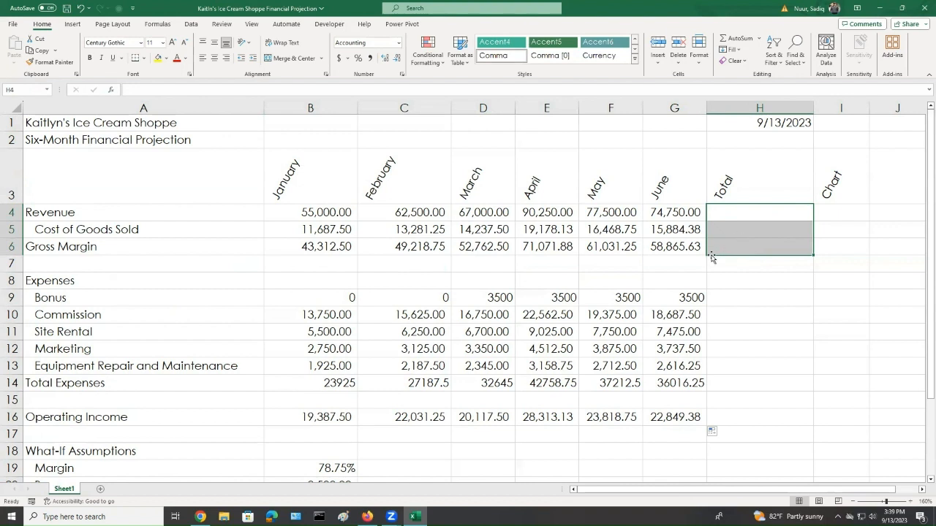
{"action": "left_click", "coordinate": [735, 38]}
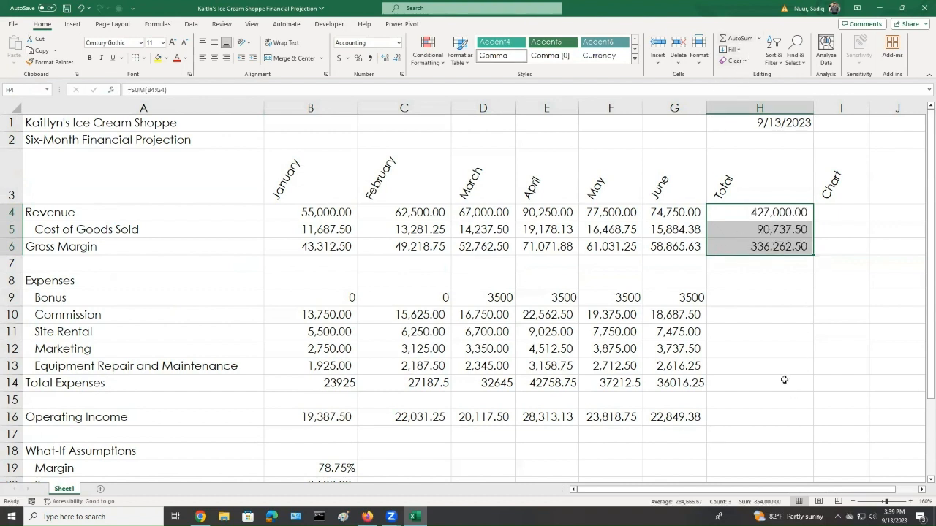
AutoSum the Bonus through Total Expenses rows and Operating Income into the Total column
{"action": "left_click_drag", "start_coordinate": [745, 297], "coordinate": [756, 385]}
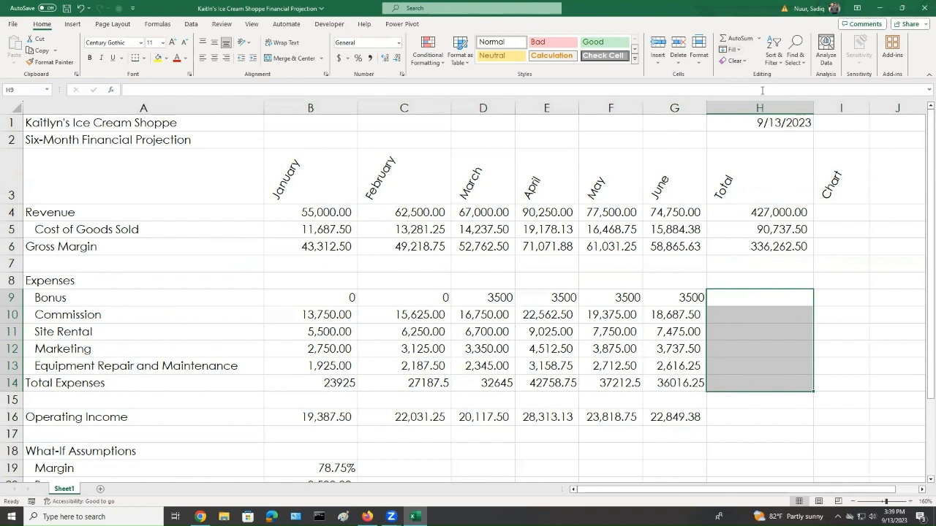
{"action": "left_click", "coordinate": [740, 44]}
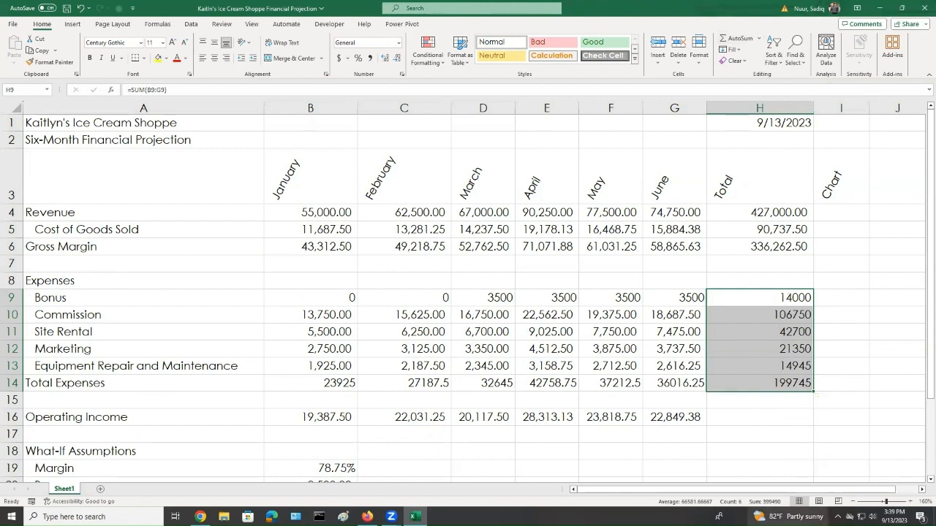
{"action": "left_click", "coordinate": [761, 418]}
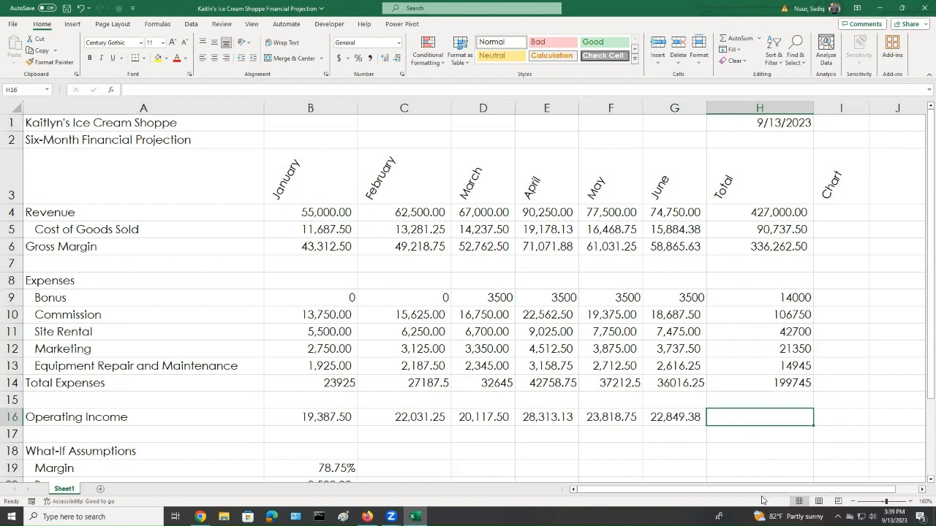
{"action": "left_click", "coordinate": [738, 39]}
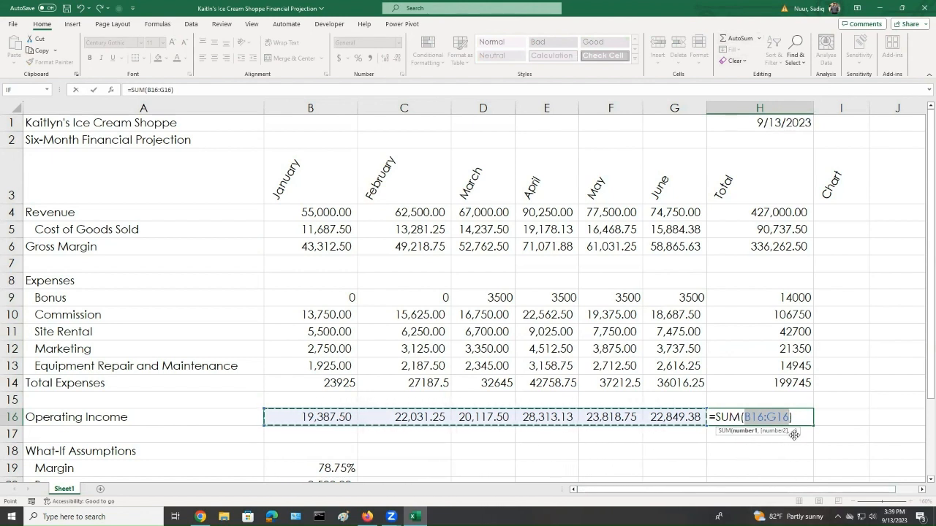
{"action": "key", "text": "Return"}
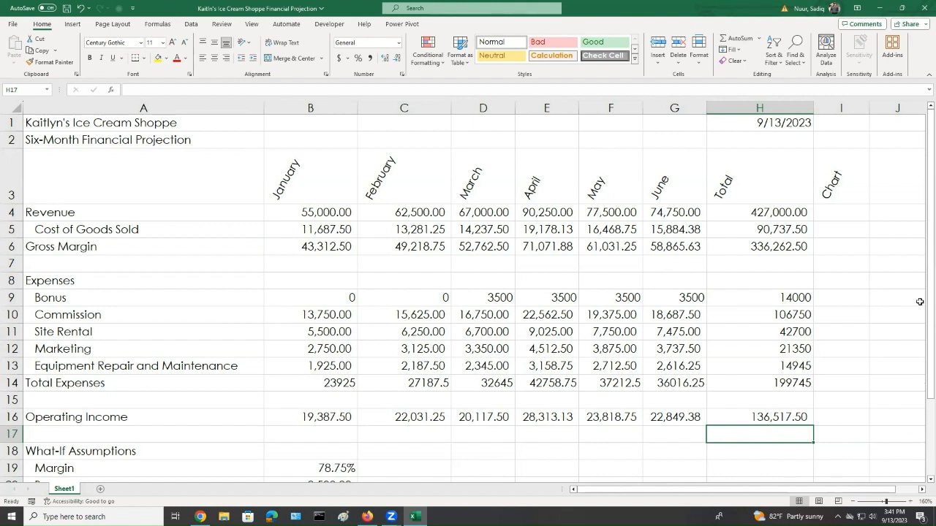
Insert a Line sparkline in the Revenue Chart cell using the January–June revenue range B4:G4
{"action": "left_click", "coordinate": [842, 213]}
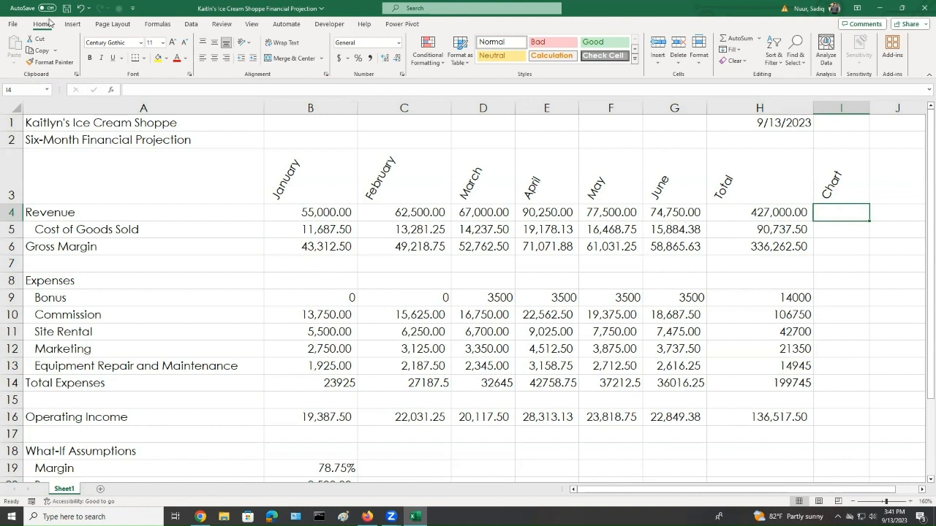
{"action": "left_click", "coordinate": [72, 24]}
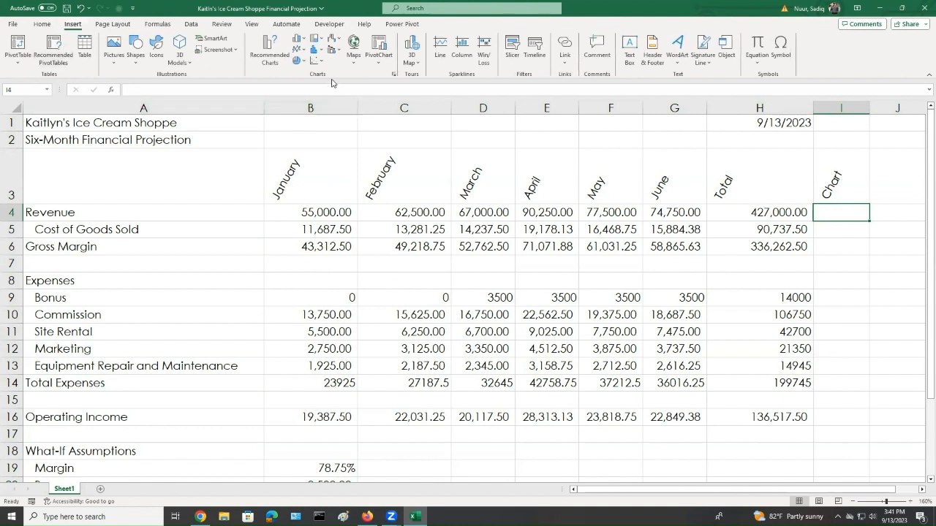
{"action": "left_click", "coordinate": [393, 77]}
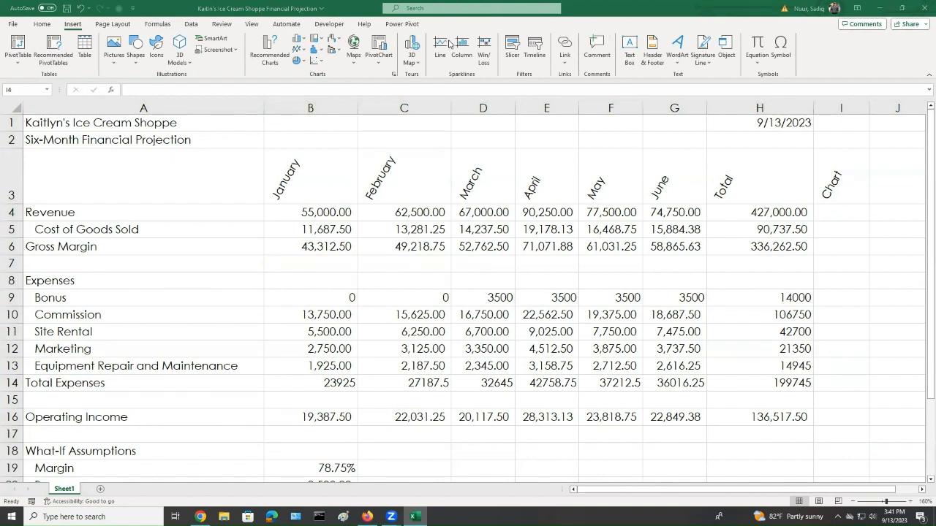
{"action": "left_click", "coordinate": [554, 58]}
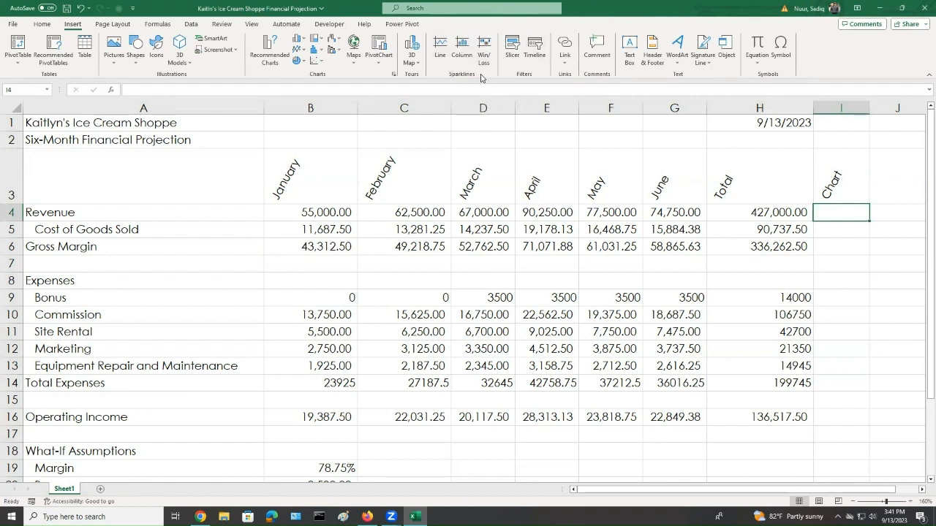
{"action": "left_click", "coordinate": [439, 49]}
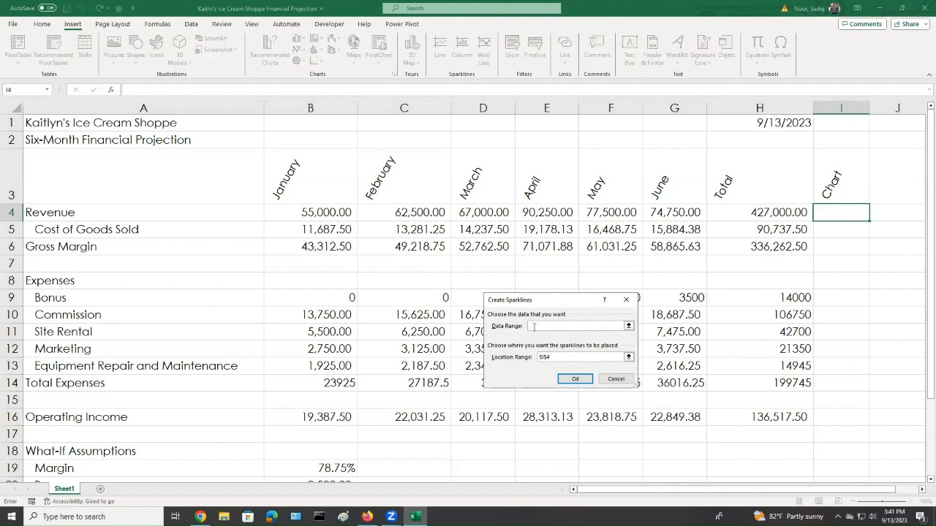
{"action": "left_click", "coordinate": [308, 212]}
{"action": "left_click_drag", "start_coordinate": [310, 212], "coordinate": [470, 212]}
{"action": "left_click_drag", "start_coordinate": [533, 213], "coordinate": [657, 212]}
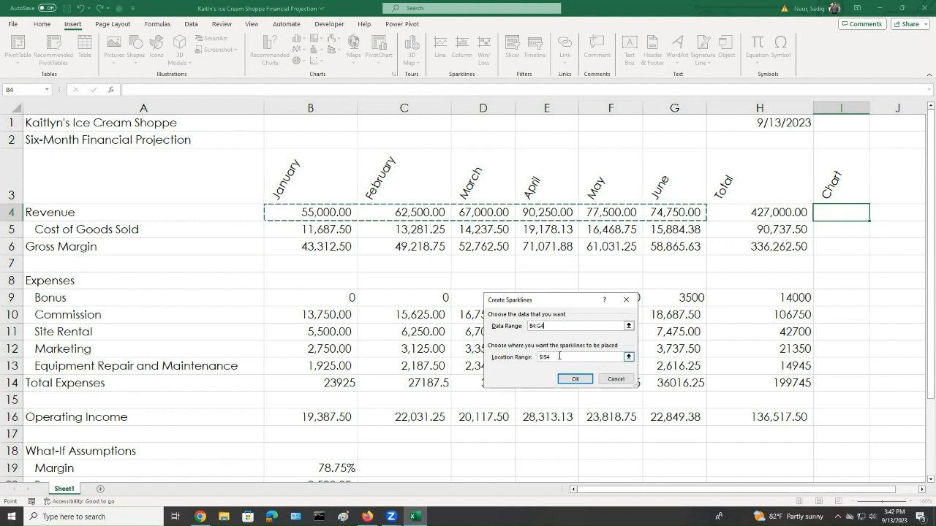
{"action": "left_click", "coordinate": [574, 379]}
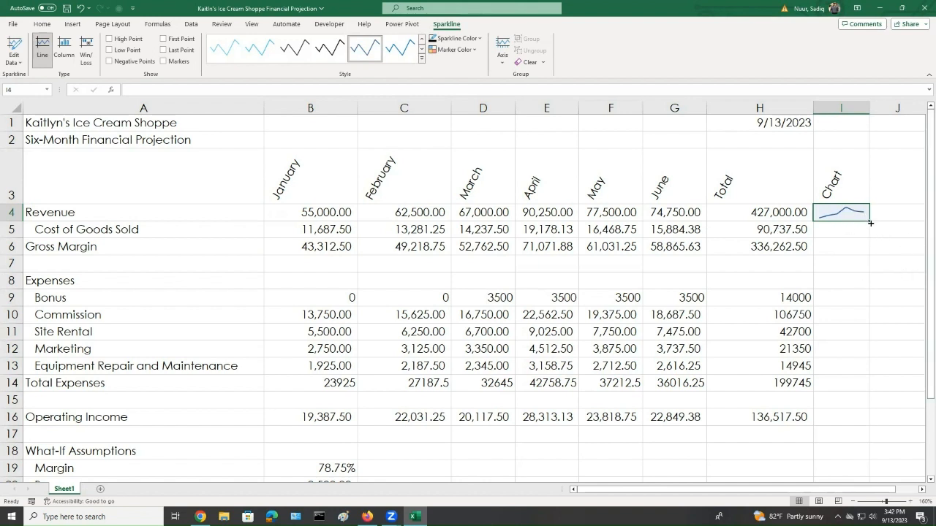
Copy the sparkline down to Operating Income and apply the Dark Green, Sparkline Style Accent 4, Darker 25% style
{"action": "left_click_drag", "start_coordinate": [870, 223], "coordinate": [869, 425]}
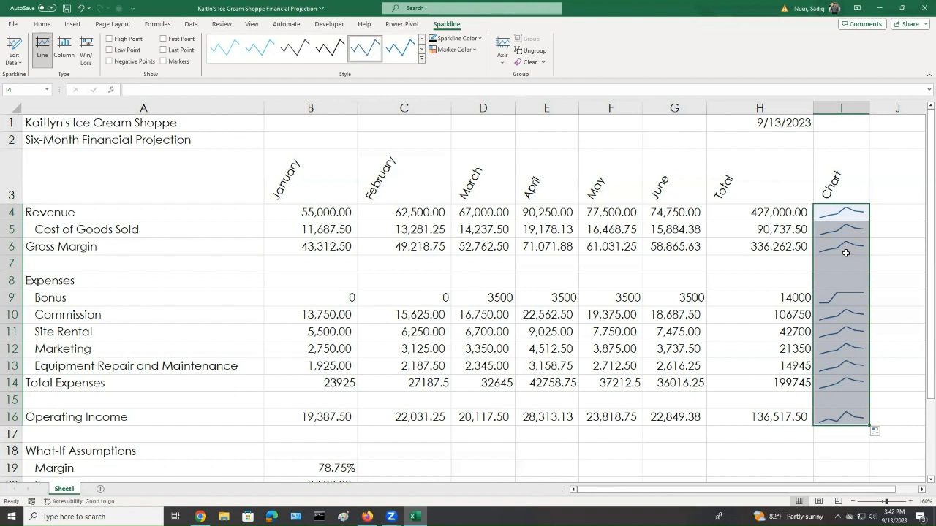
{"action": "left_click", "coordinate": [353, 76]}
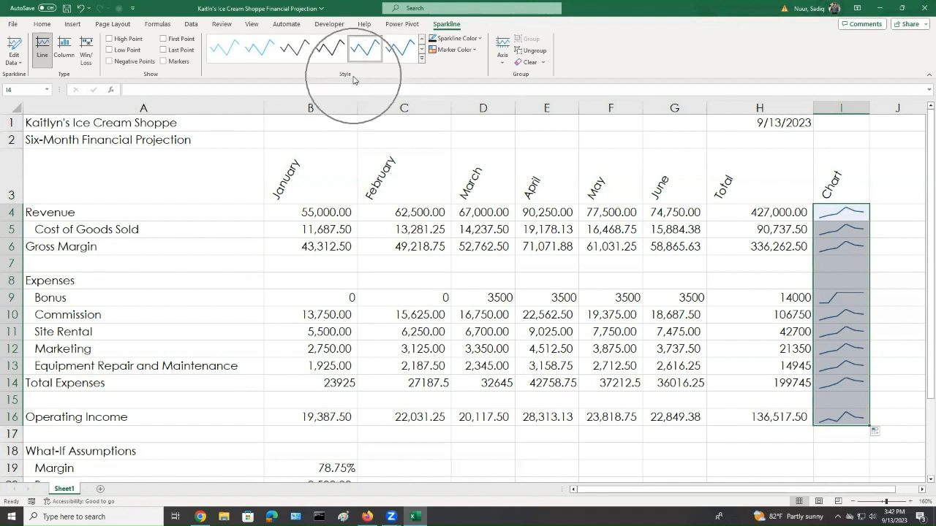
{"action": "left_click", "coordinate": [422, 60]}
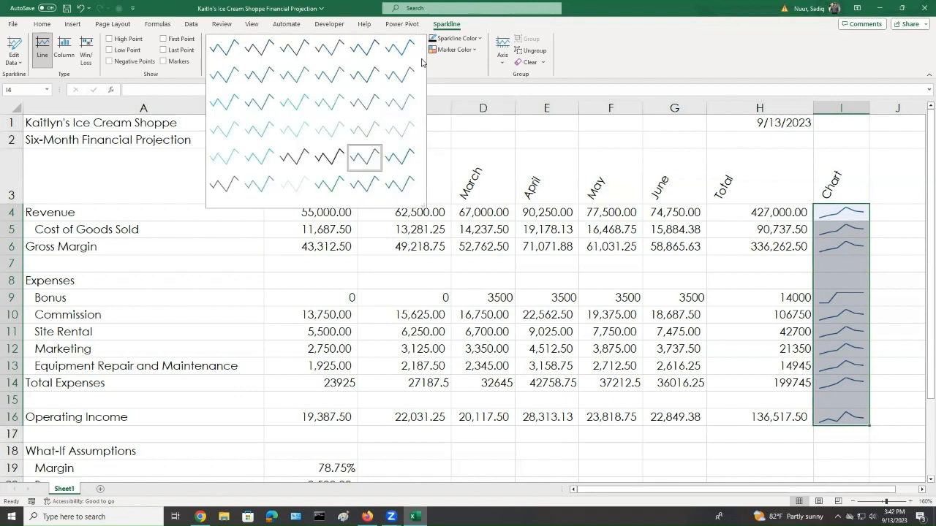
{"action": "left_click", "coordinate": [327, 73]}
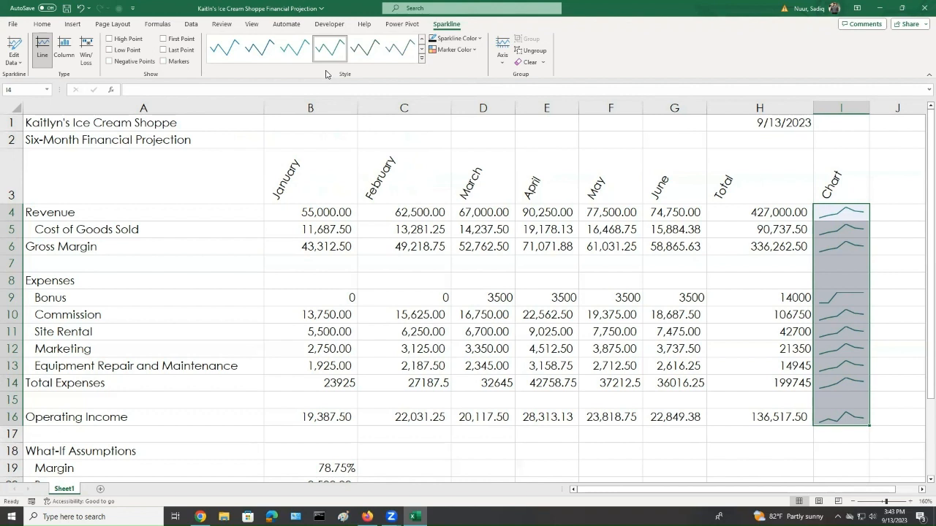
Switch the sparklines to the Column type and save the workbook
{"action": "left_click", "coordinate": [163, 62]}
{"action": "left_click", "coordinate": [163, 62]}
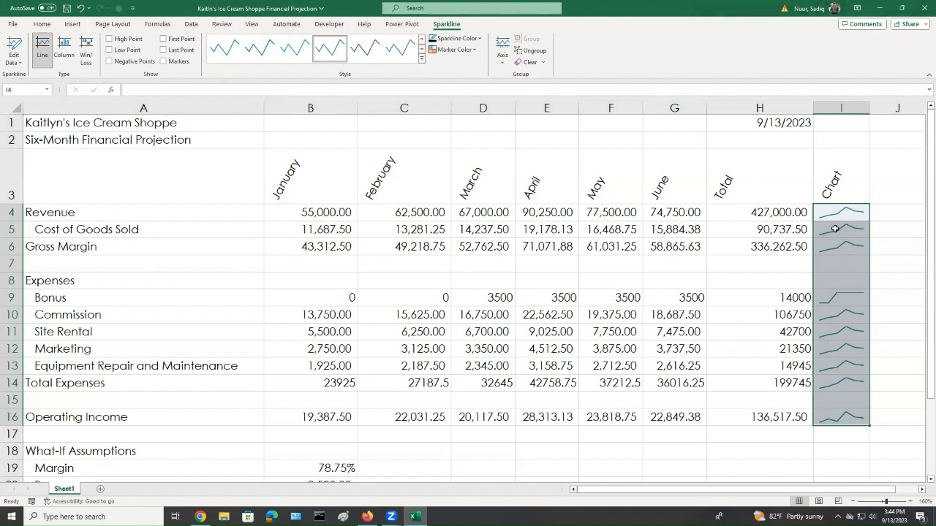
{"action": "left_click", "coordinate": [64, 49]}
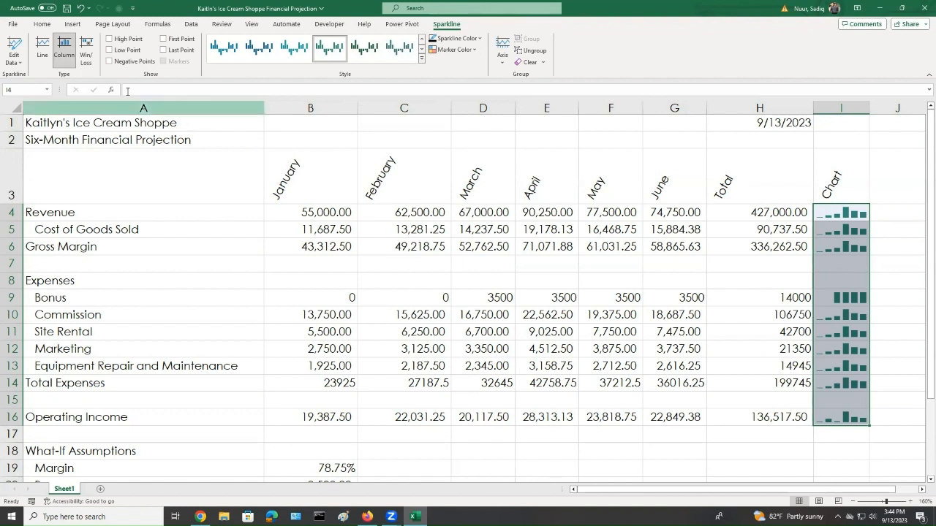
{"action": "left_click", "coordinate": [67, 8]}
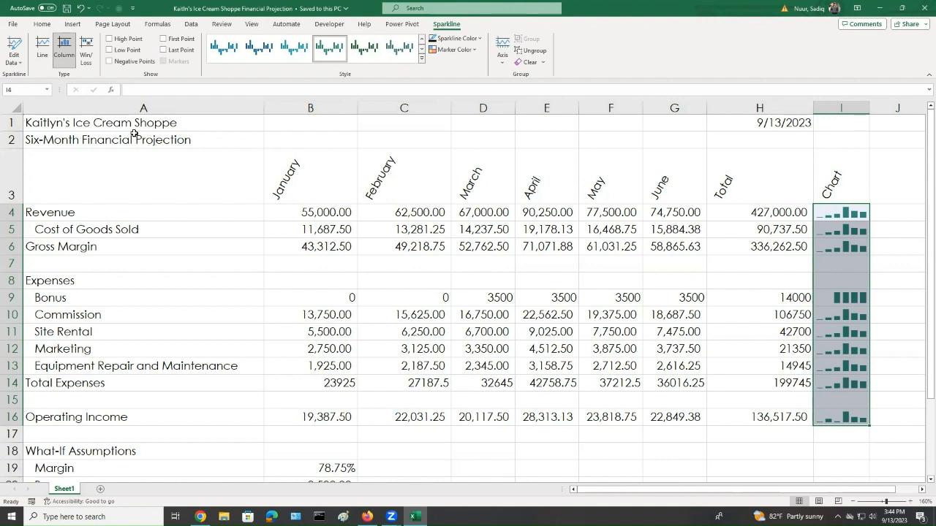
Format the Revenue, Gross Margin, Bonus, Total Expenses and Operating Income rows (B–H) as Currency with $ symbol, 2 decimals, and ($1,234.10) negatives
{"action": "left_click", "coordinate": [76, 212]}
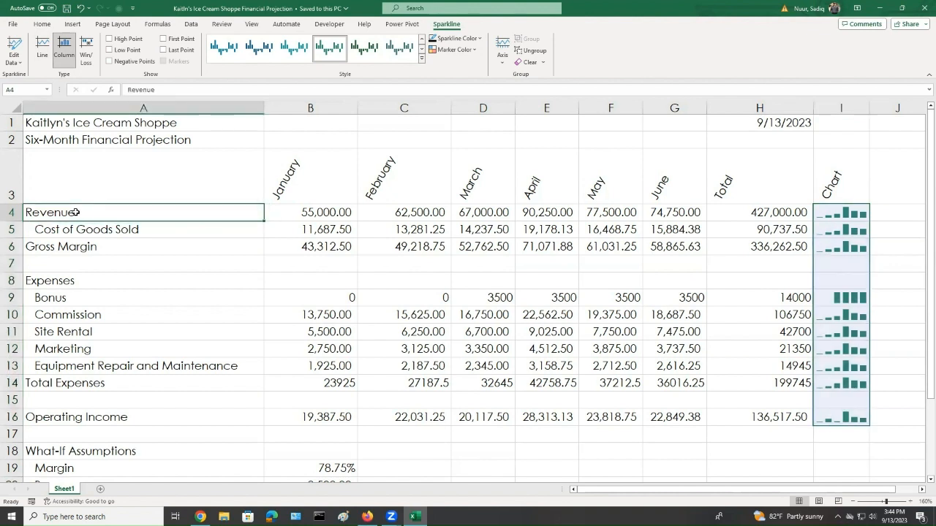
{"action": "left_click_drag", "start_coordinate": [75, 212], "coordinate": [791, 212]}
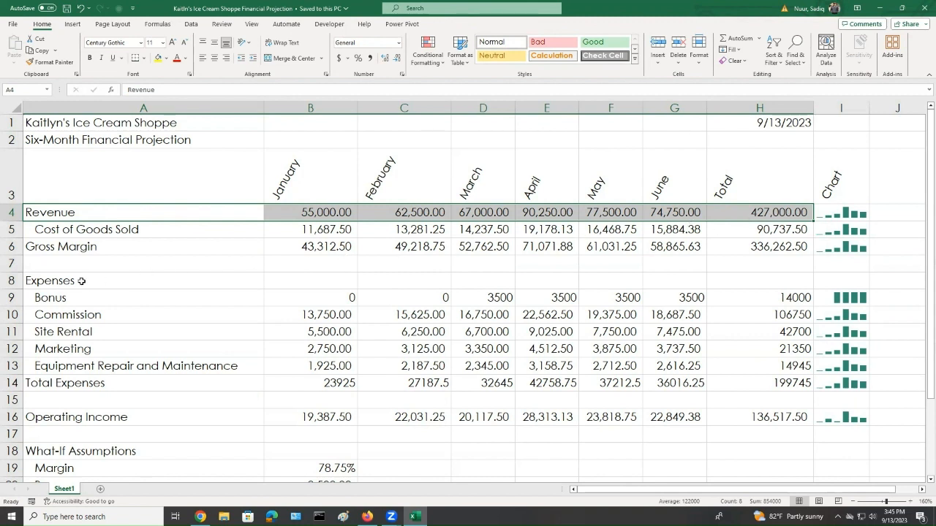
{"action": "left_click", "coordinate": [50, 249], "text": "ctrl"}
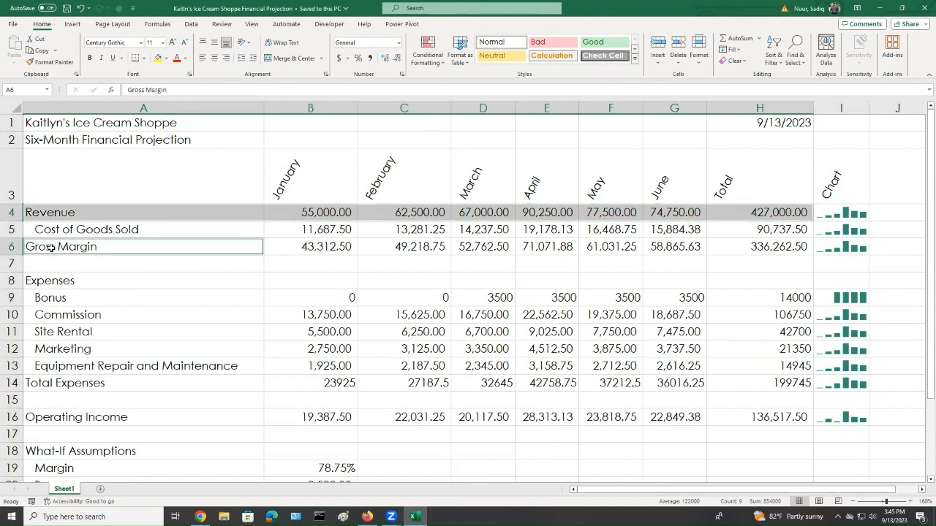
{"action": "left_click", "coordinate": [335, 249], "text": "ctrl"}
{"action": "left_click", "coordinate": [199, 250], "text": "ctrl"}
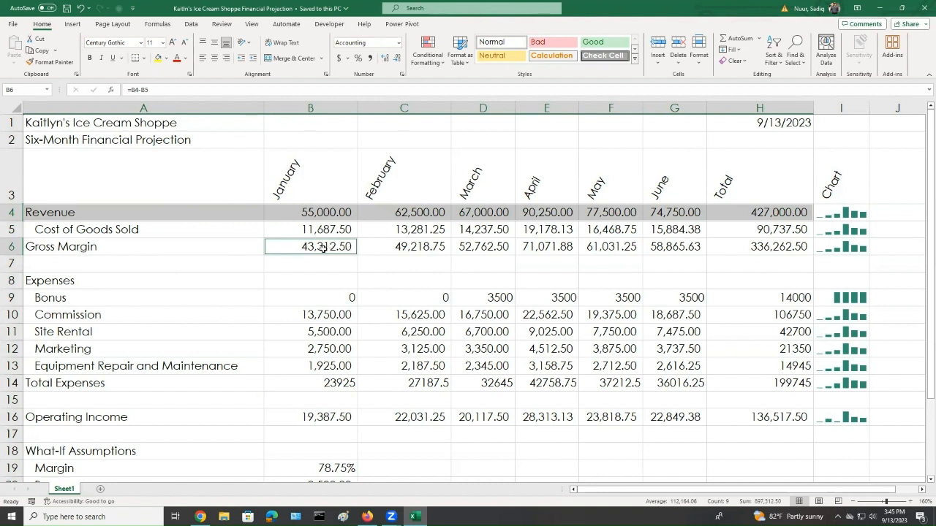
{"action": "left_click_drag", "start_coordinate": [322, 248], "coordinate": [677, 249]}
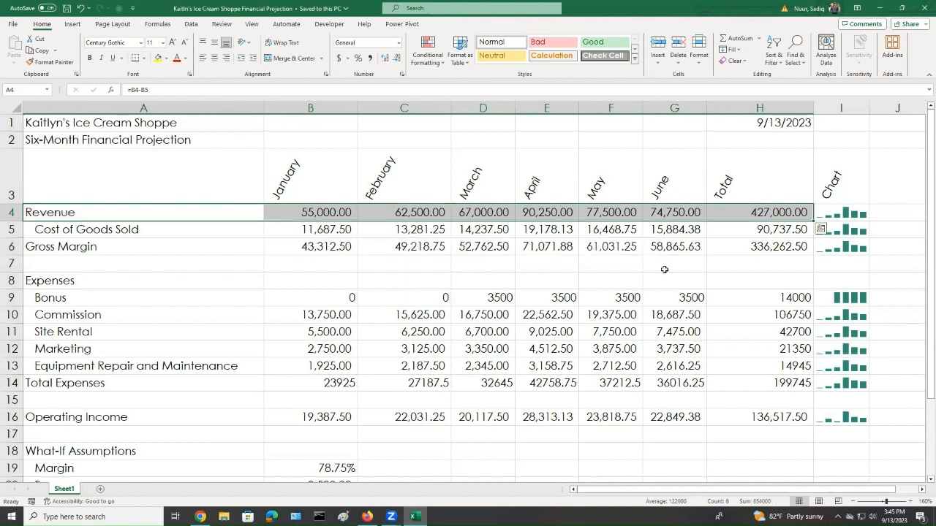
{"action": "left_click", "coordinate": [320, 247], "text": "ctrl"}
{"action": "left_click_drag", "start_coordinate": [405, 247], "coordinate": [676, 246]}
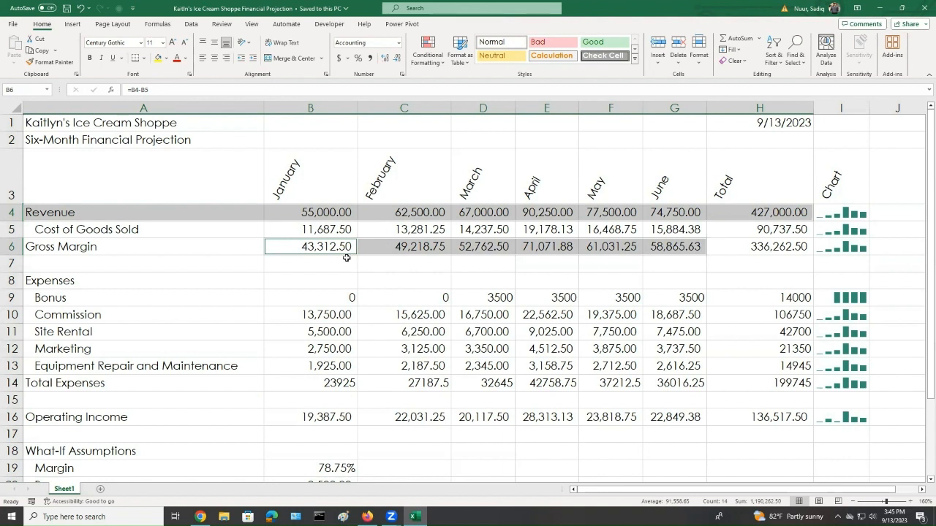
{"action": "left_click", "coordinate": [758, 247], "text": "ctrl"}
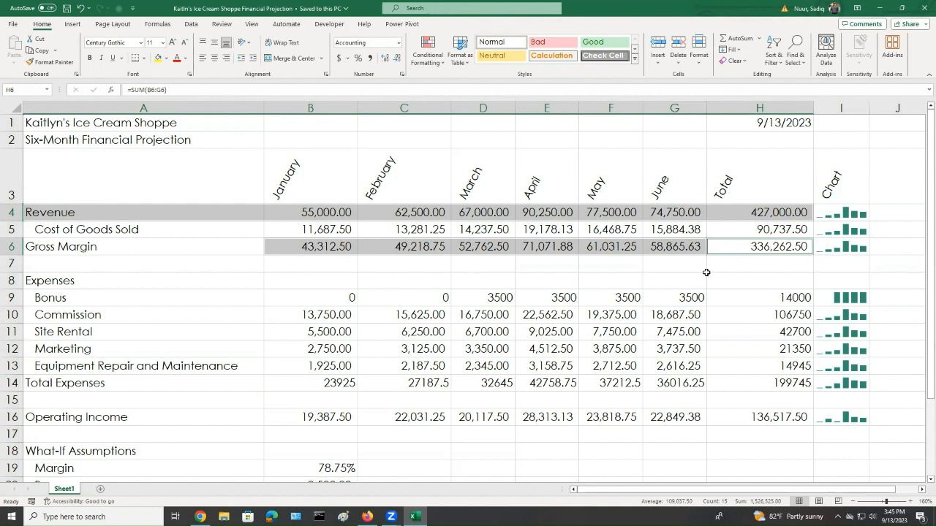
{"action": "left_click", "coordinate": [311, 299], "text": "ctrl"}
{"action": "left_click_drag", "start_coordinate": [310, 299], "coordinate": [776, 298]}
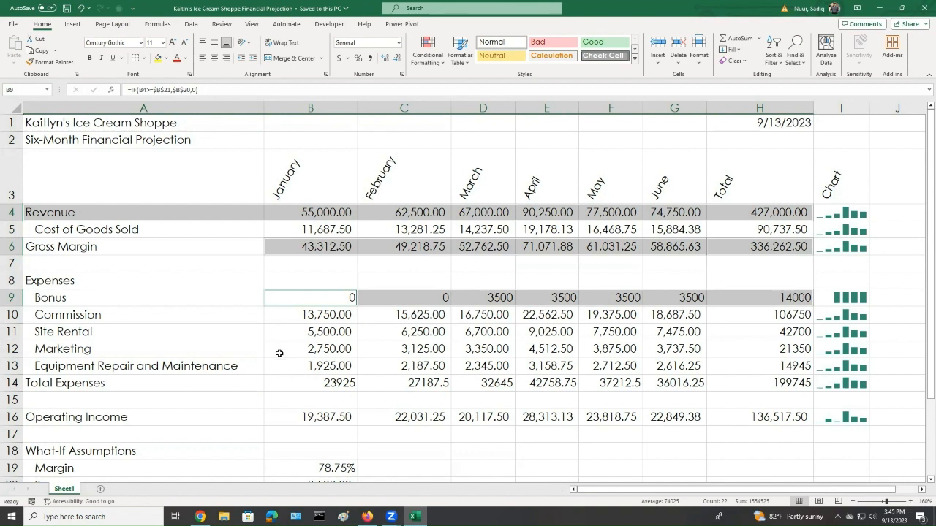
{"action": "left_click", "coordinate": [293, 380], "text": "ctrl"}
{"action": "left_click_drag", "start_coordinate": [382, 378], "coordinate": [755, 377]}
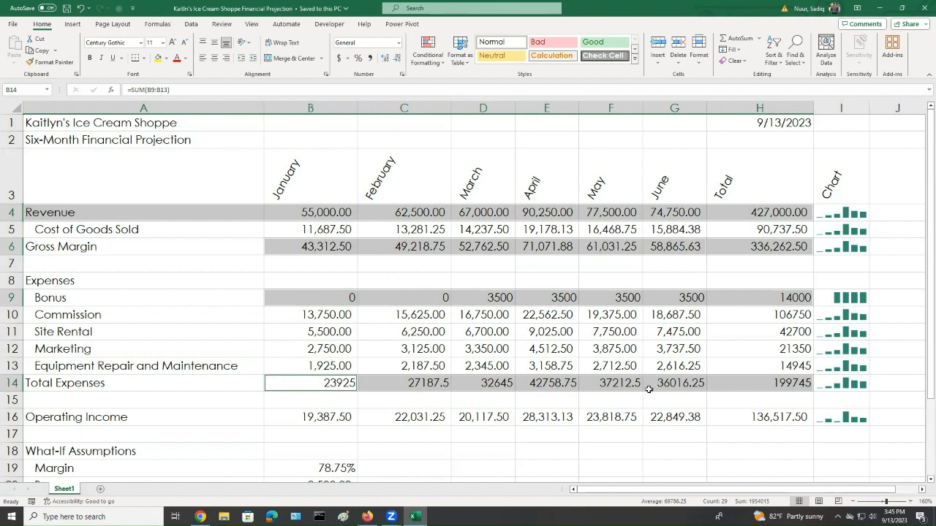
{"action": "left_click", "coordinate": [288, 419], "text": "ctrl"}
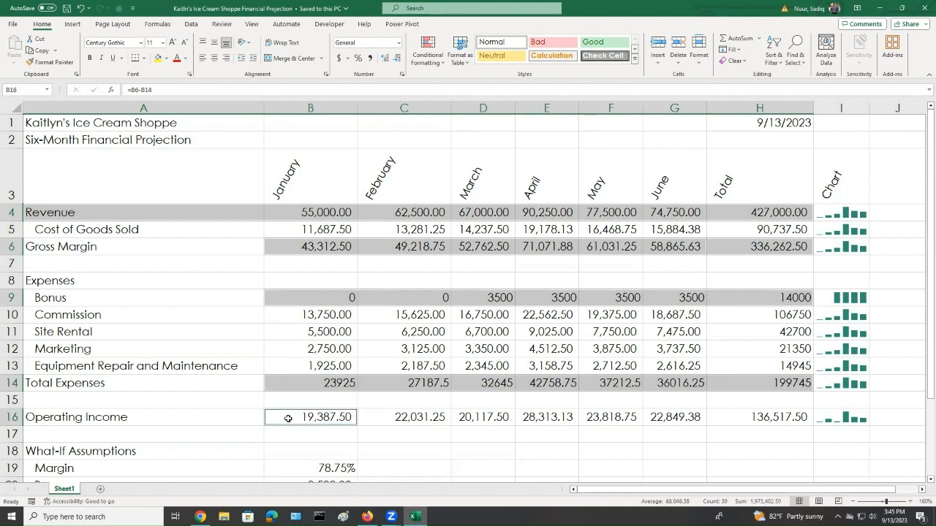
{"action": "left_click_drag", "start_coordinate": [288, 418], "coordinate": [741, 418]}
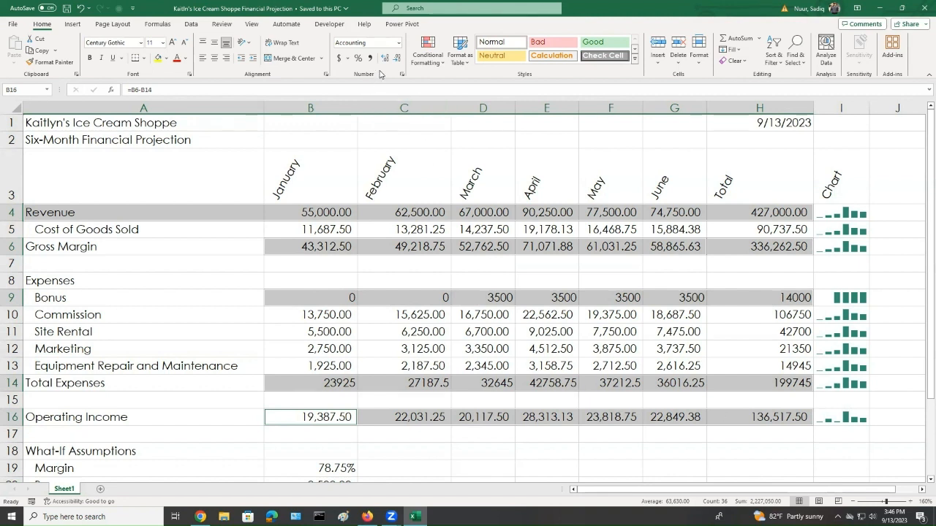
{"action": "key", "text": "ctrl"}
{"action": "left_click", "coordinate": [401, 76]}
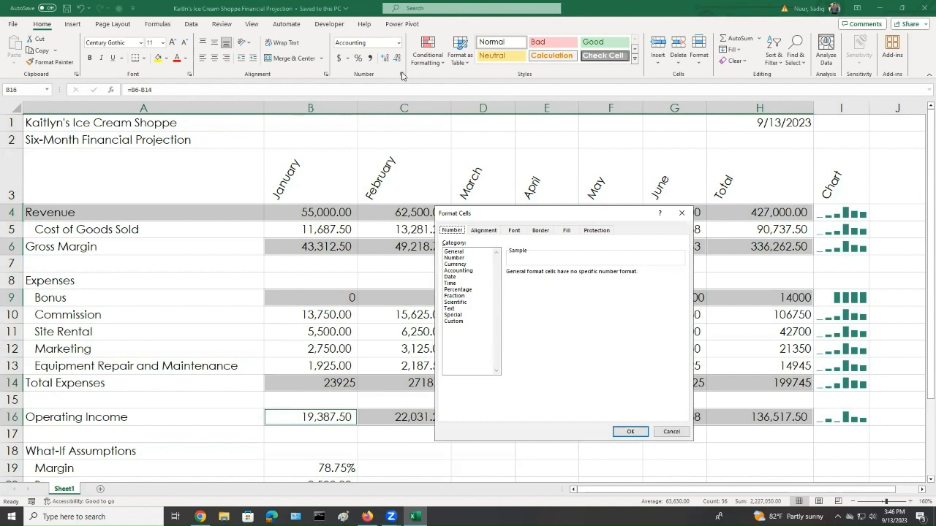
{"action": "left_click_drag", "start_coordinate": [509, 212], "coordinate": [504, 147]}
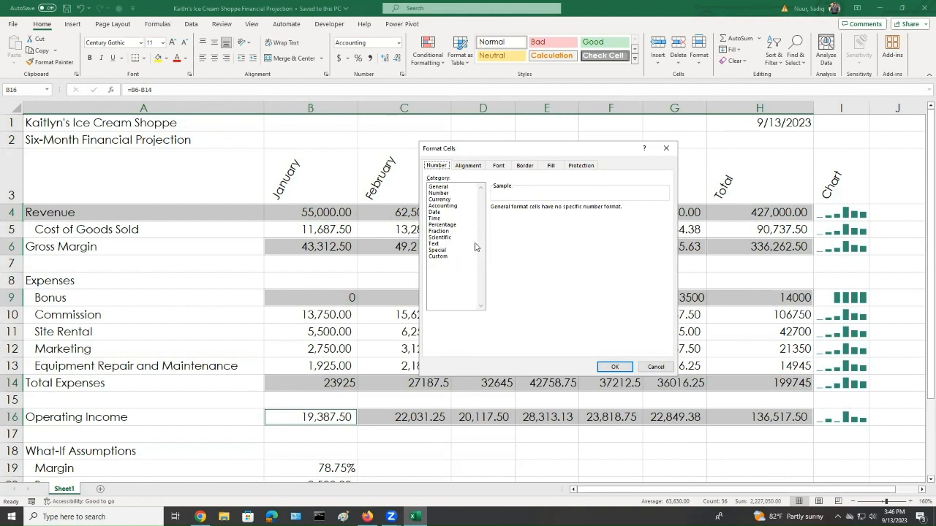
{"action": "left_click", "coordinate": [442, 199]}
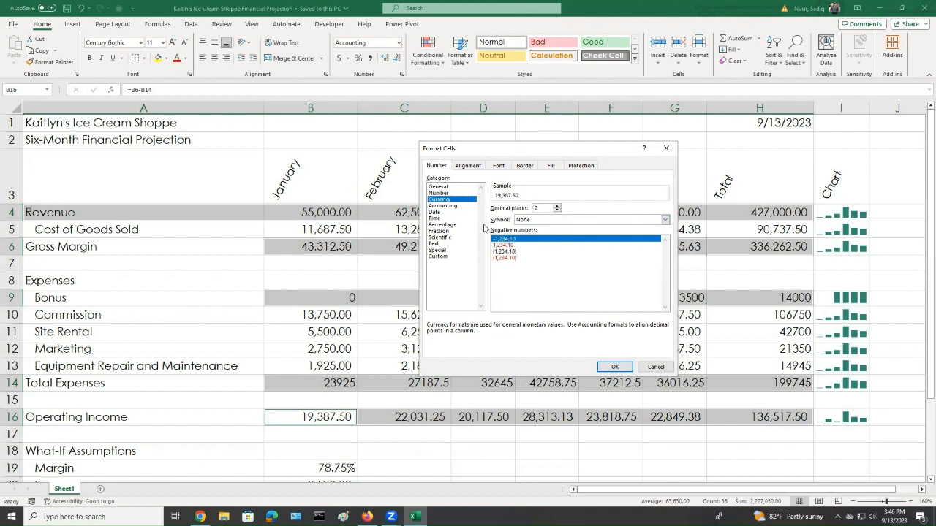
{"action": "left_click", "coordinate": [550, 220]}
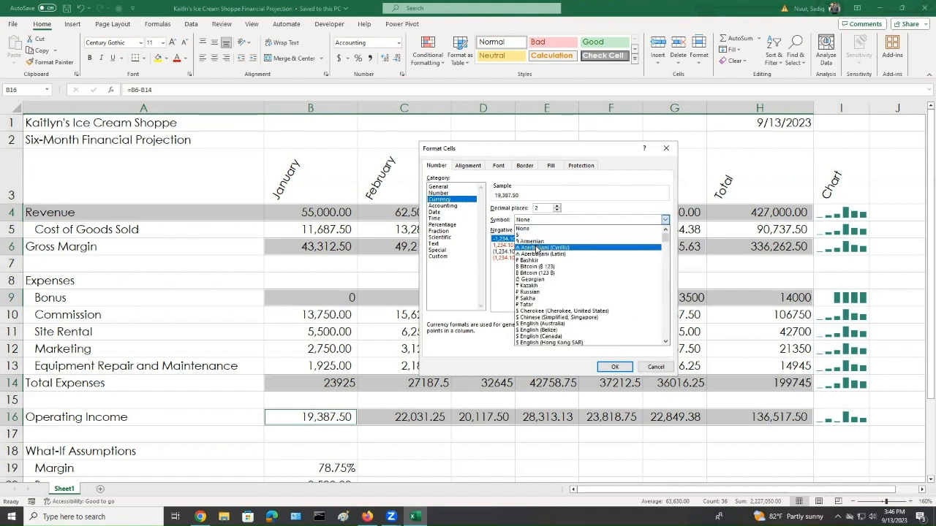
{"action": "left_click", "coordinate": [537, 235]}
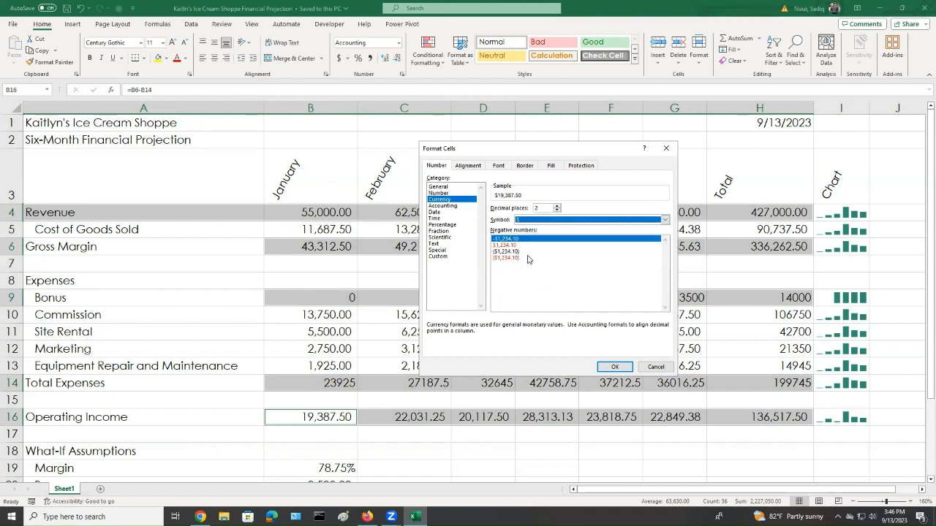
{"action": "left_click", "coordinate": [503, 252]}
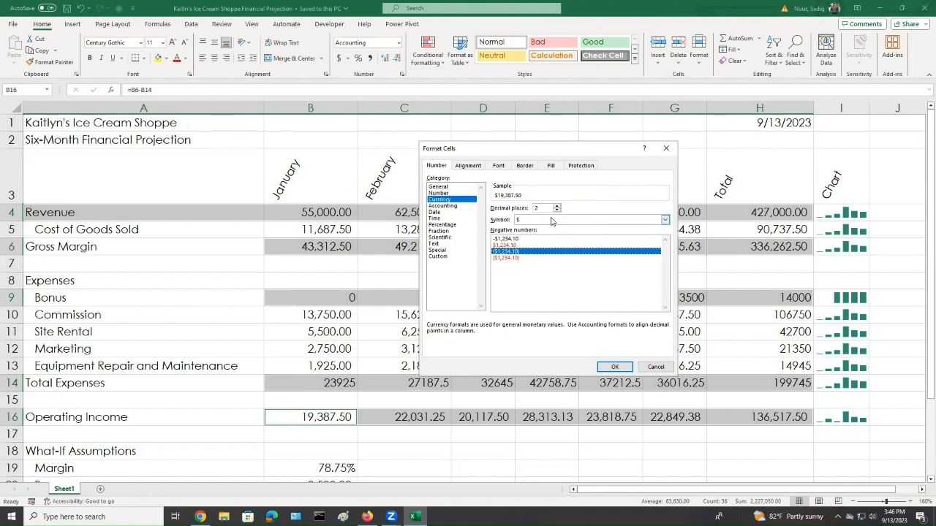
{"action": "left_click", "coordinate": [611, 368]}
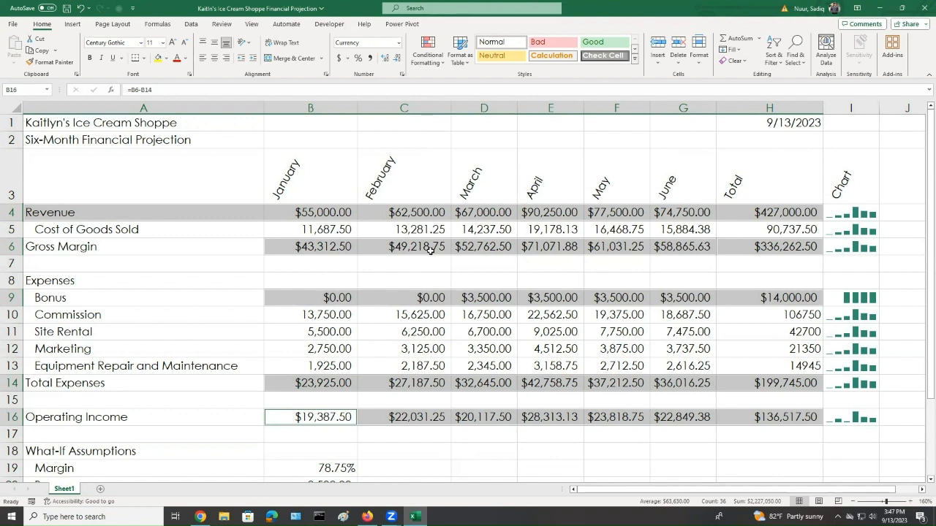
Format the Cost of Goods Sold and Commission through Equipment Repair rows as Currency with no symbol, 2 decimals, and (1,234.10) negatives
{"action": "left_click_drag", "start_coordinate": [302, 232], "coordinate": [750, 233]}
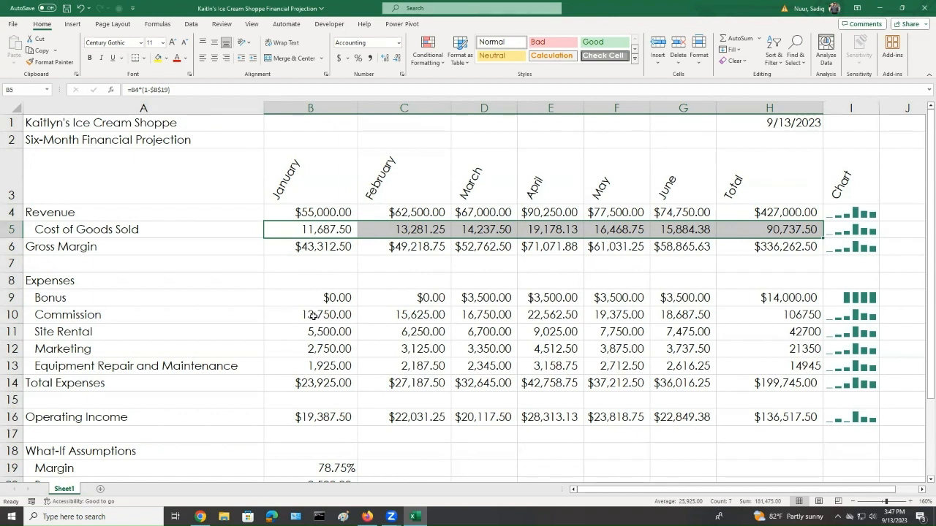
{"action": "left_click_drag", "start_coordinate": [313, 315], "coordinate": [777, 356]}
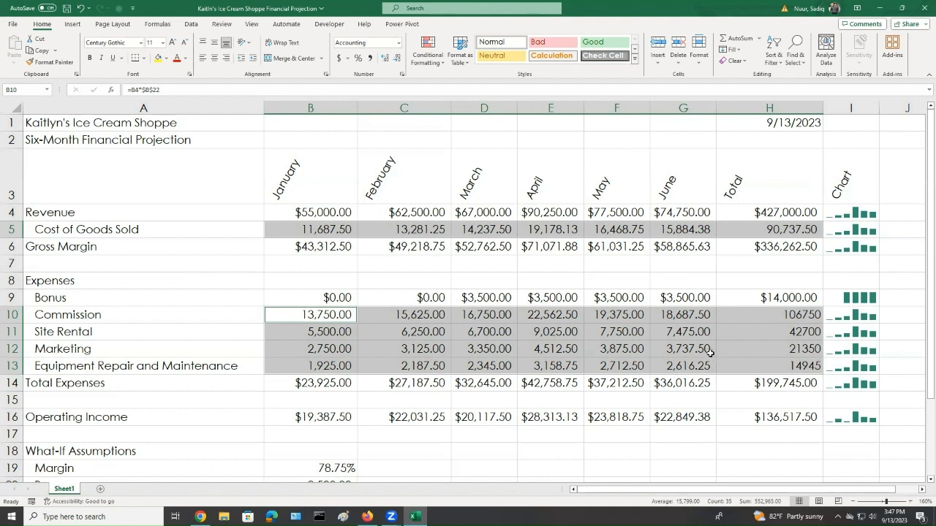
{"action": "left_click", "coordinate": [401, 75]}
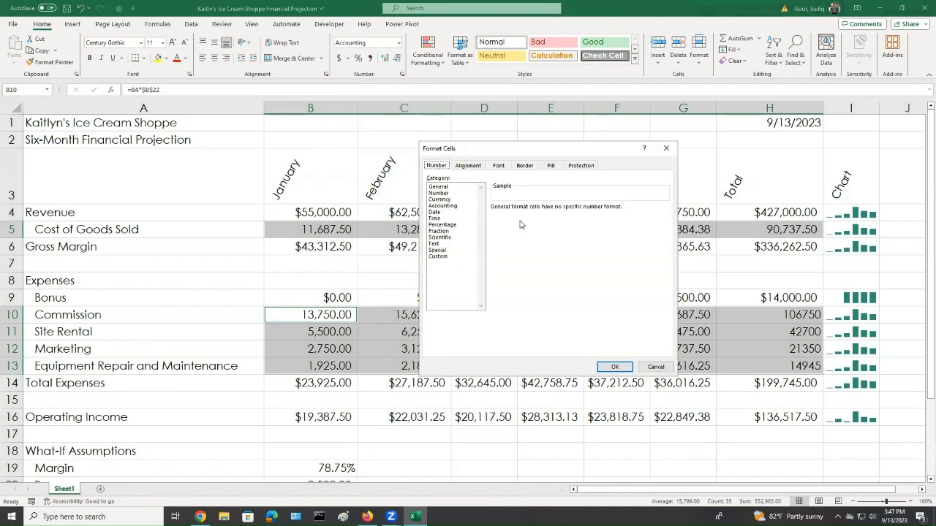
{"action": "left_click", "coordinate": [438, 200]}
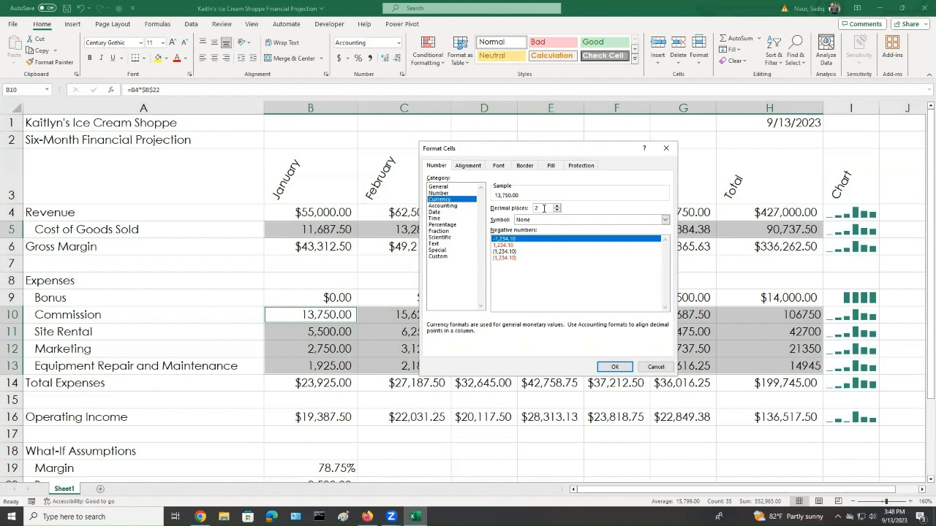
{"action": "left_click", "coordinate": [504, 251]}
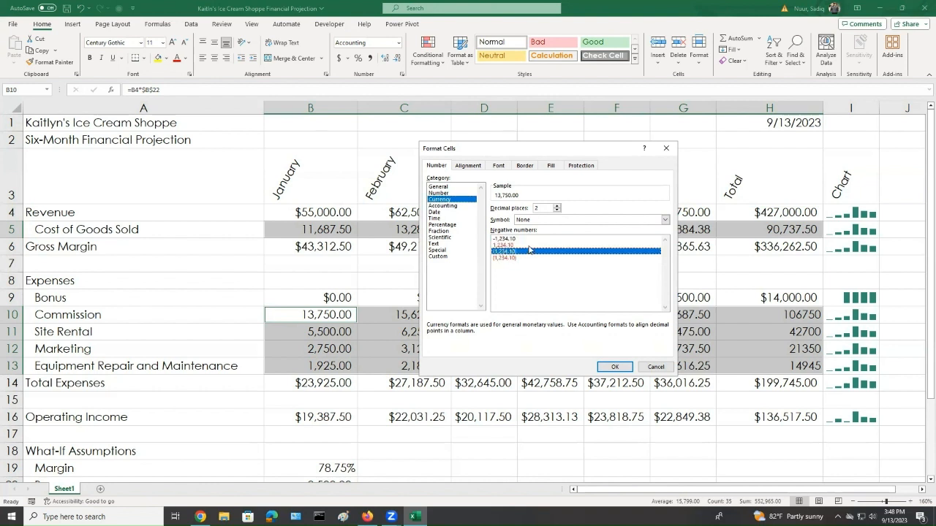
{"action": "left_click", "coordinate": [612, 367]}
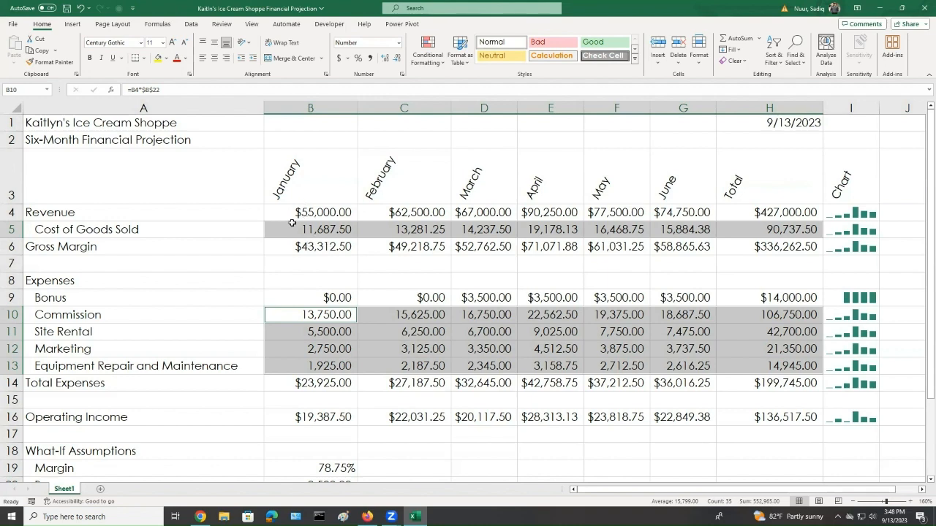
Bold the entire column A of row labels
{"action": "left_click", "coordinate": [272, 278]}
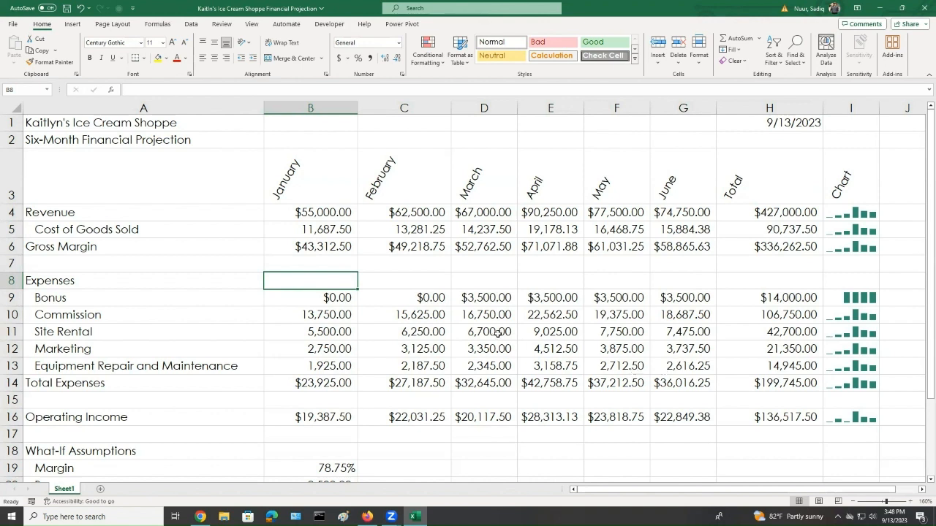
{"action": "left_click", "coordinate": [109, 124]}
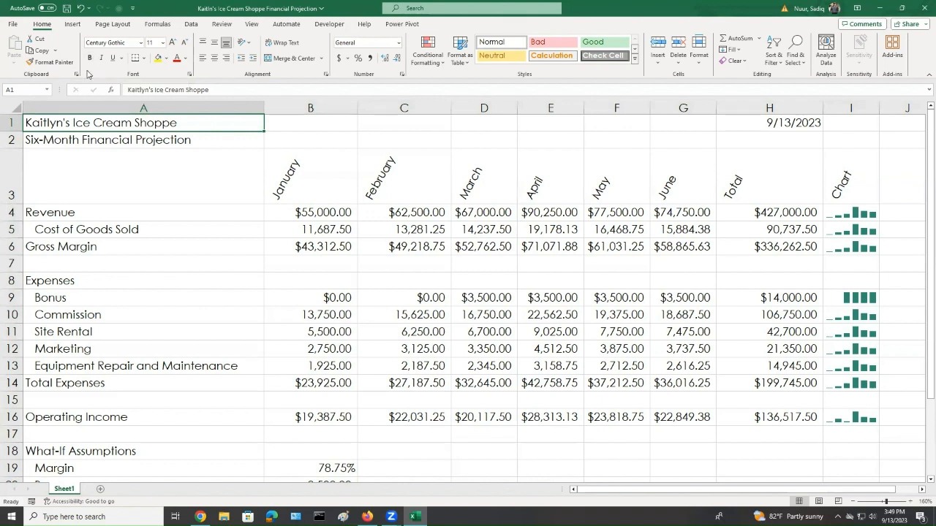
{"action": "left_click", "coordinate": [124, 104]}
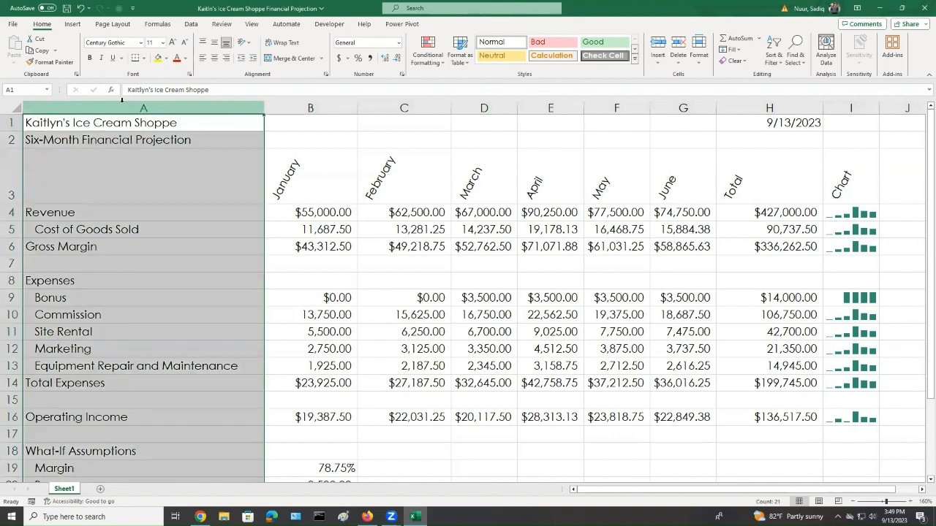
{"action": "left_click", "coordinate": [89, 58]}
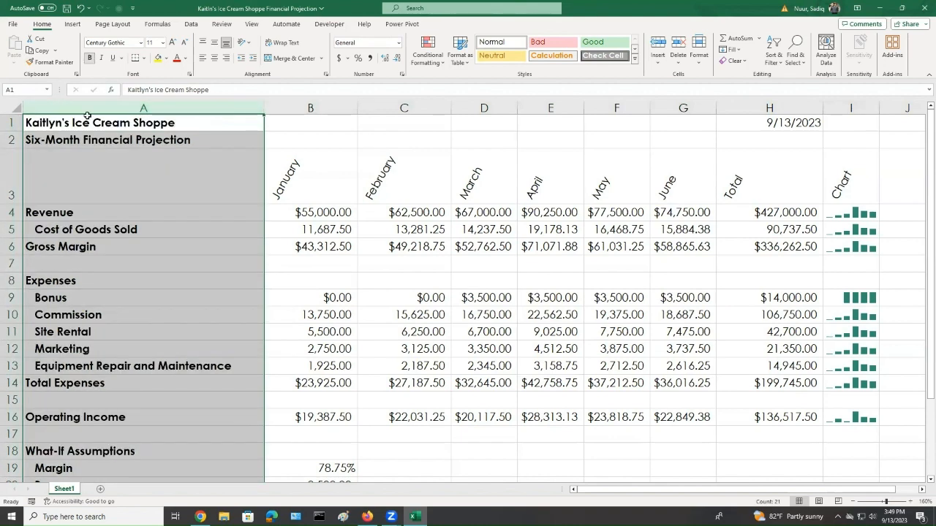
Set the worksheet title in A1 to 28-point font size
{"action": "left_click", "coordinate": [107, 177]}
{"action": "left_click", "coordinate": [117, 122]}
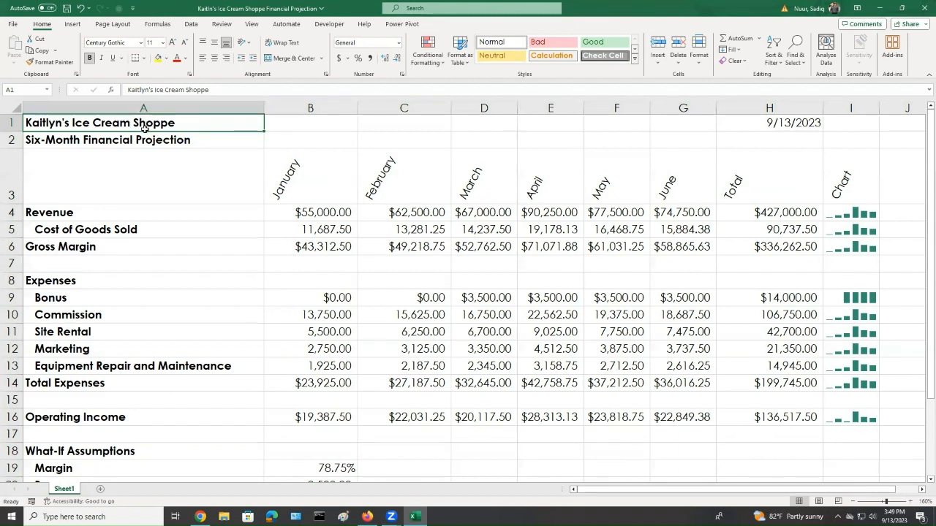
{"action": "left_click", "coordinate": [162, 44]}
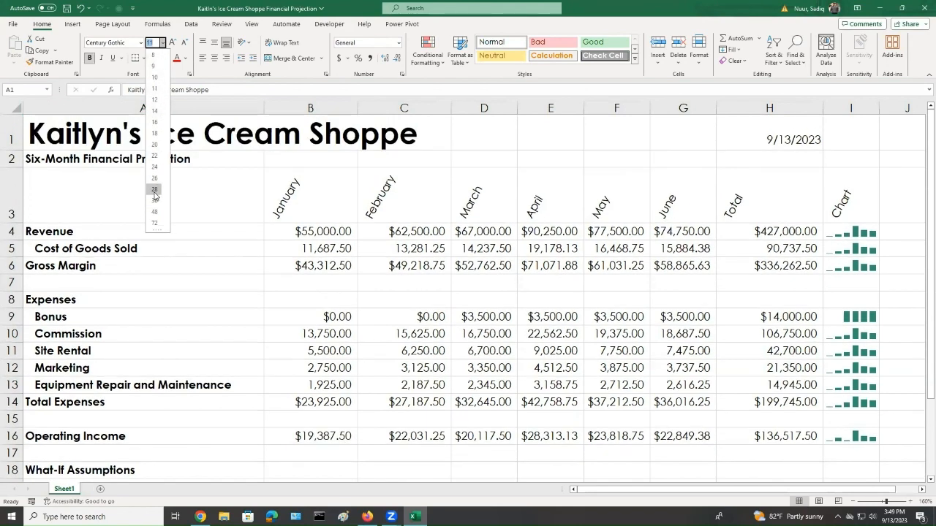
{"action": "left_click", "coordinate": [155, 190]}
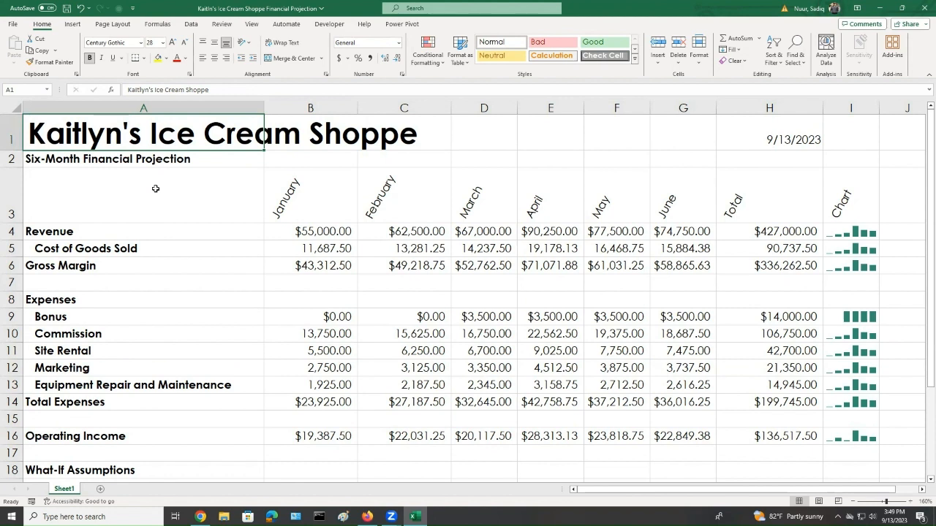
Set the Six-Month Financial Projection subtitle in A2 to 16-point font size
{"action": "left_click", "coordinate": [85, 161]}
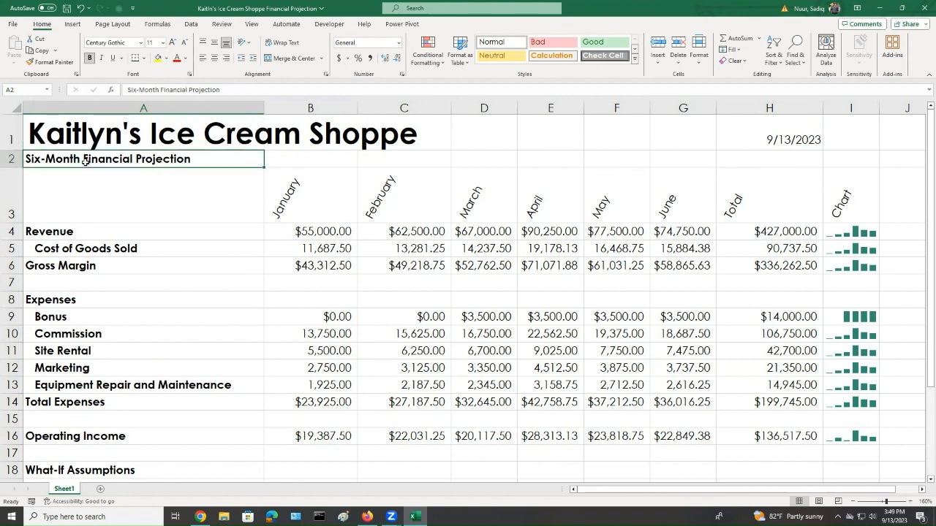
{"action": "left_click", "coordinate": [163, 43]}
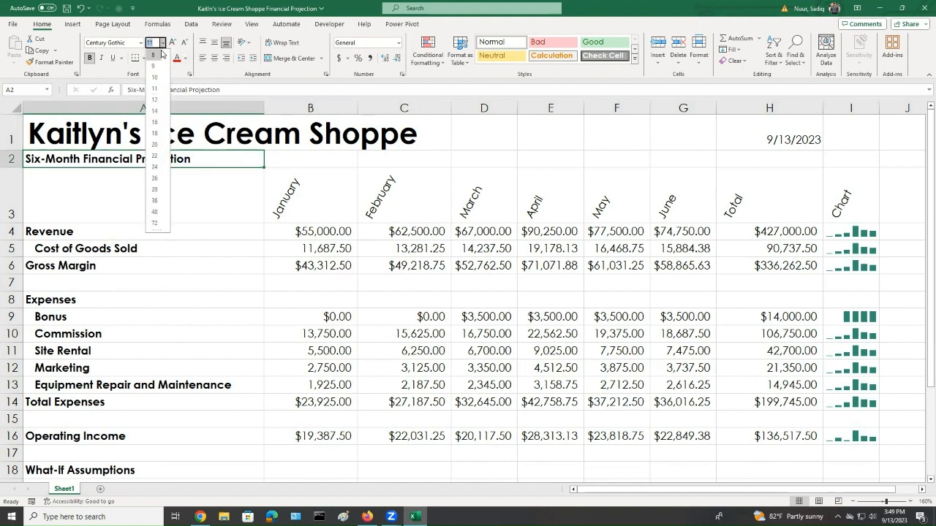
{"action": "left_click", "coordinate": [157, 123]}
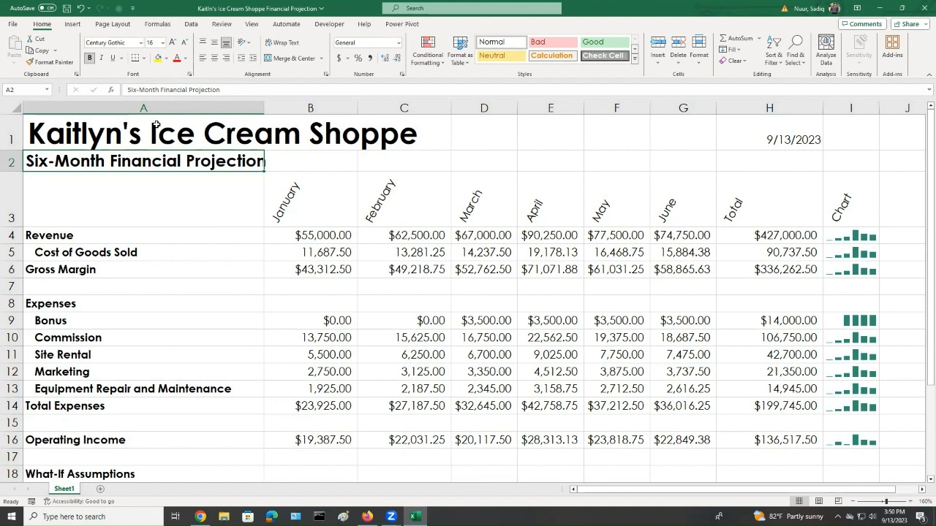
{"action": "left_click", "coordinate": [101, 132]}
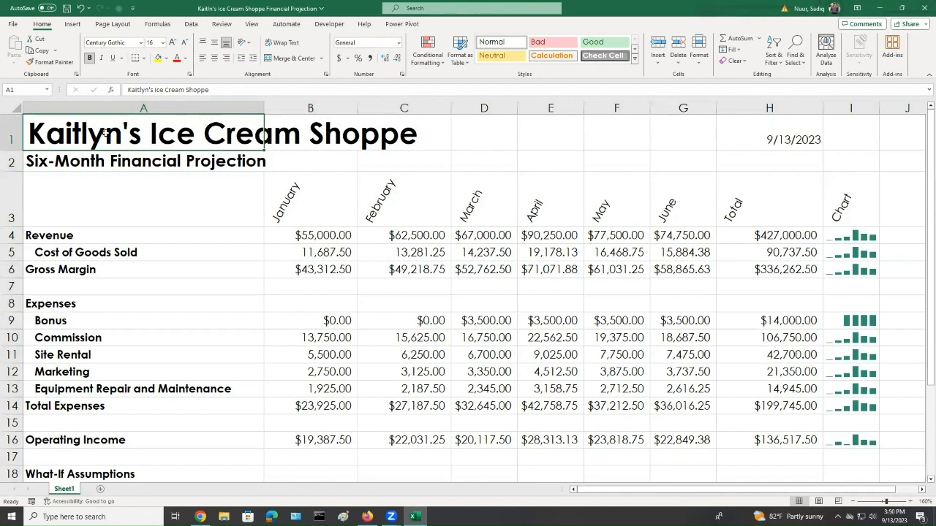
Fill the title rows A1:I2 with Green, Accent 4 and set their font colour to White, Background 1
{"action": "left_click_drag", "start_coordinate": [107, 144], "coordinate": [839, 170]}
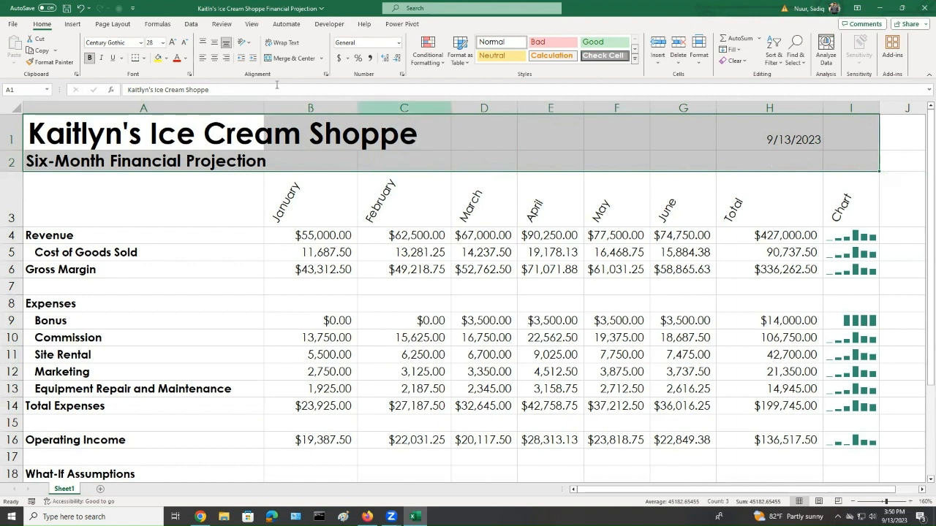
{"action": "left_click", "coordinate": [167, 59]}
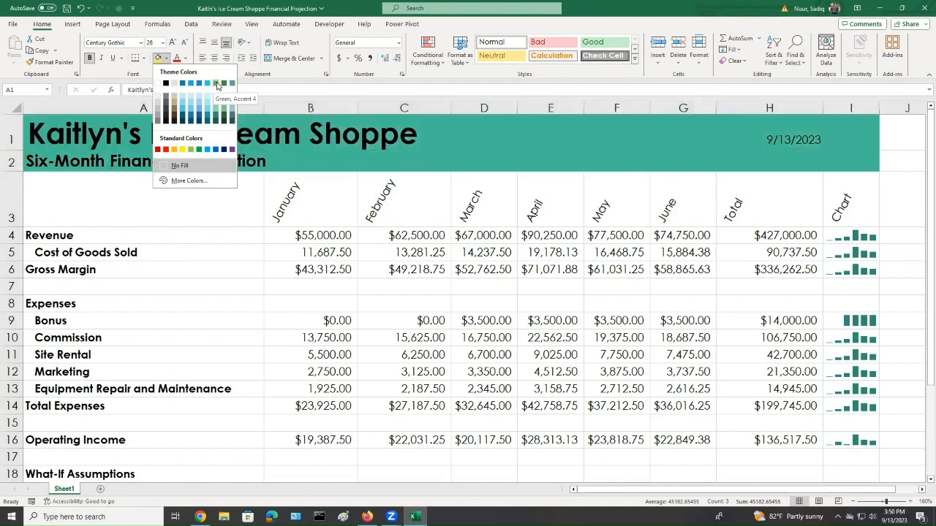
{"action": "left_click", "coordinate": [216, 83]}
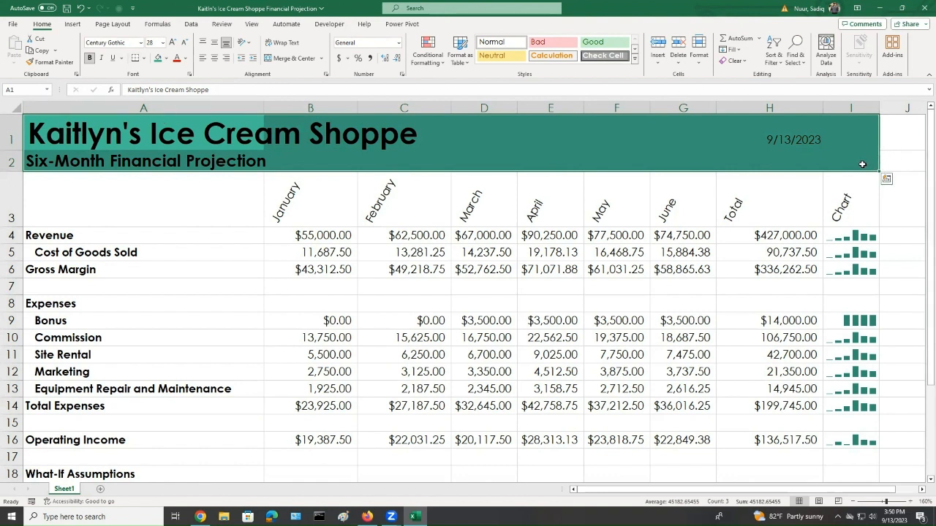
{"action": "left_click", "coordinate": [186, 60]}
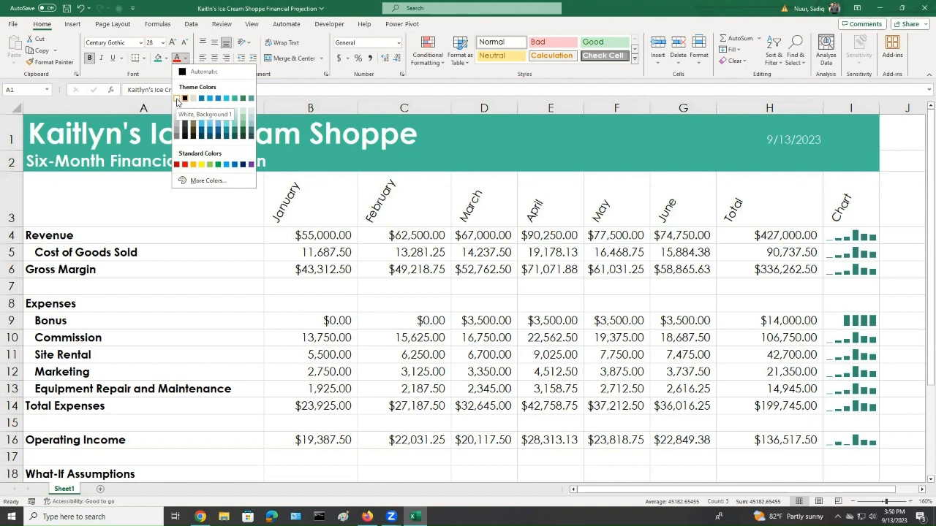
{"action": "left_click", "coordinate": [176, 98]}
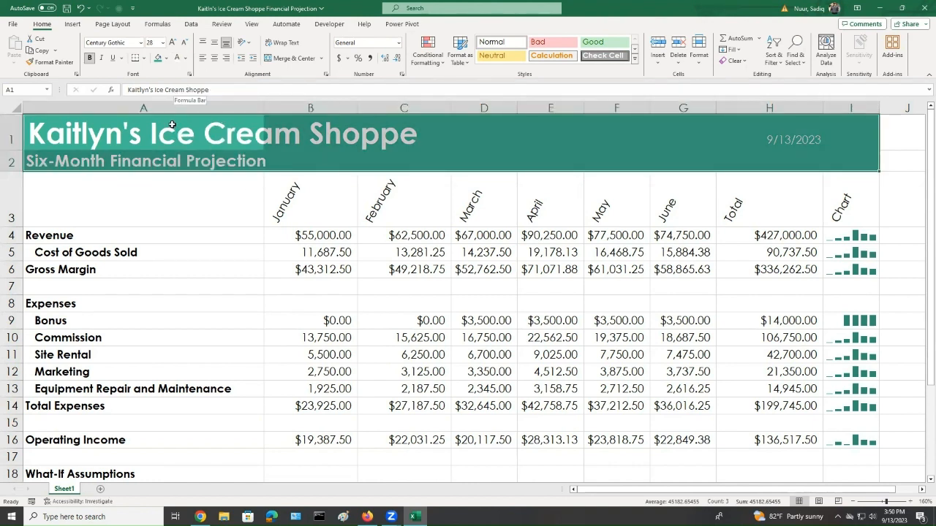
Apply the Heading 2 cell style to the column headings in A3:I3
{"action": "left_click", "coordinate": [155, 199]}
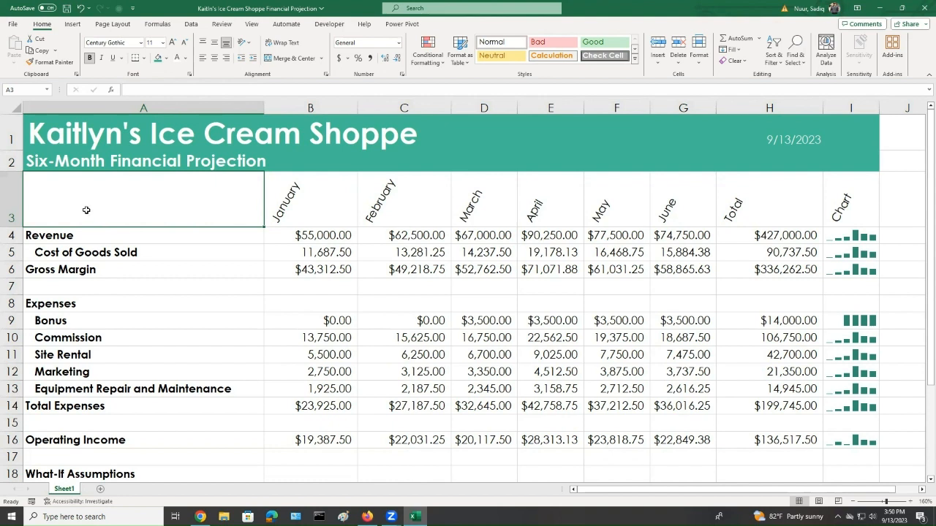
{"action": "left_click_drag", "start_coordinate": [87, 209], "coordinate": [855, 214]}
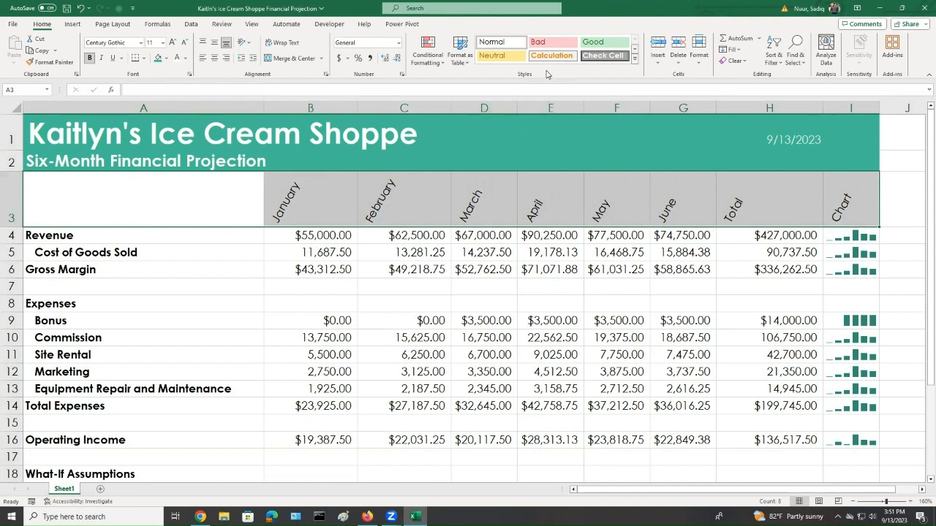
{"action": "key", "text": "ctrl+q"}
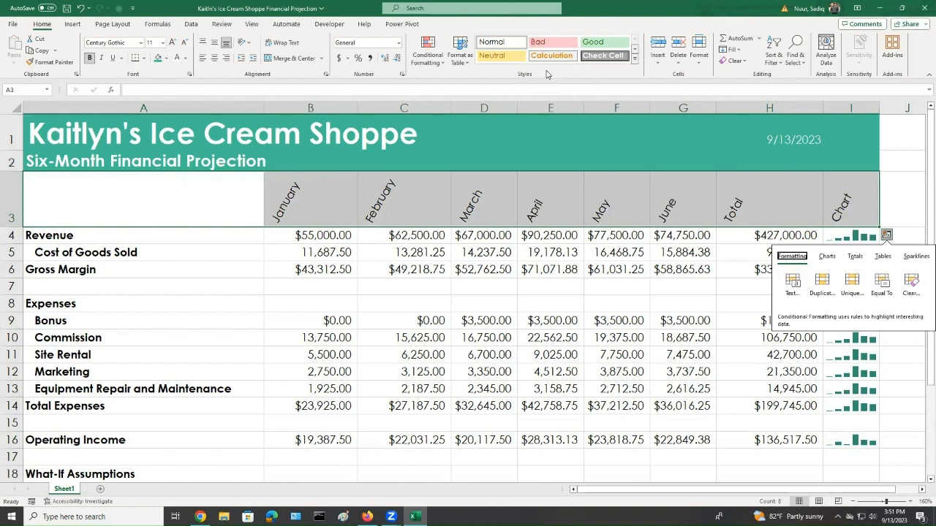
{"action": "key", "text": "Escape"}
{"action": "left_click", "coordinate": [634, 64]}
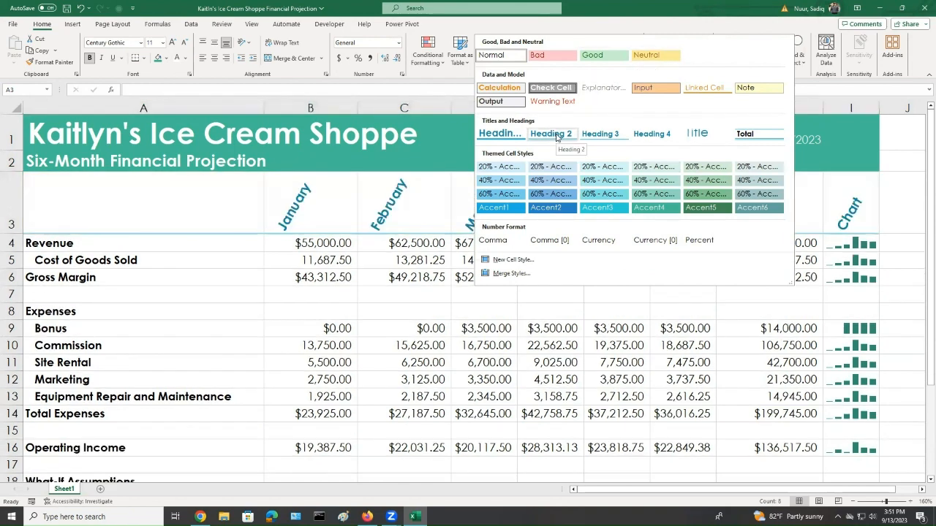
{"action": "left_click", "coordinate": [556, 138]}
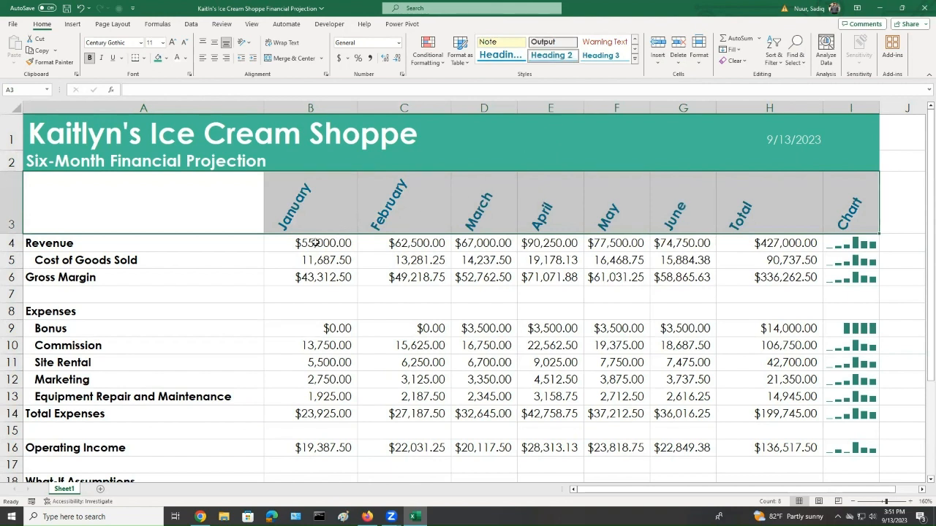
{"action": "left_click_drag", "start_coordinate": [287, 284], "coordinate": [431, 278]}
{"action": "left_click_drag", "start_coordinate": [583, 279], "coordinate": [791, 278]}
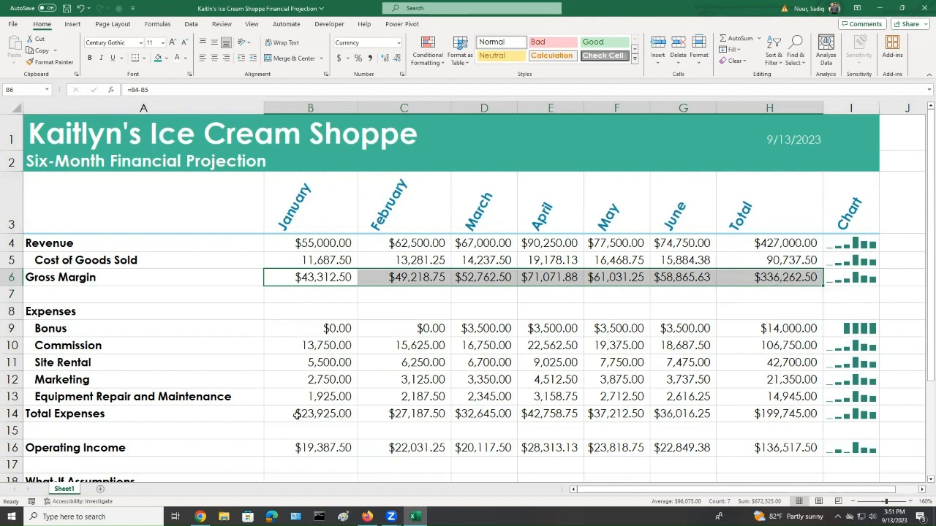
{"action": "left_click_drag", "start_coordinate": [292, 416], "coordinate": [761, 415], "text": "ctrl"}
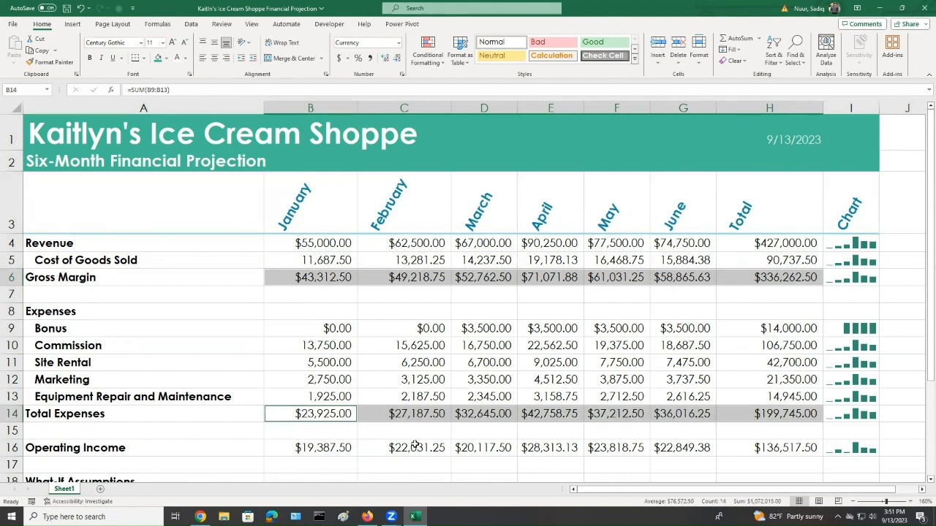
{"action": "left_click", "coordinate": [280, 450], "text": "ctrl"}
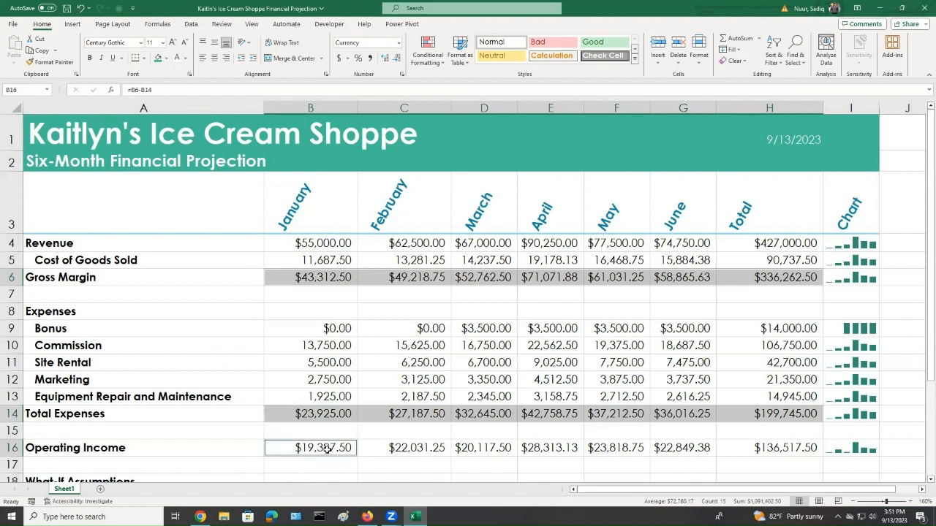
{"action": "left_click", "coordinate": [105, 449], "text": "ctrl"}
{"action": "left_click_drag", "start_coordinate": [106, 449], "coordinate": [629, 451]}
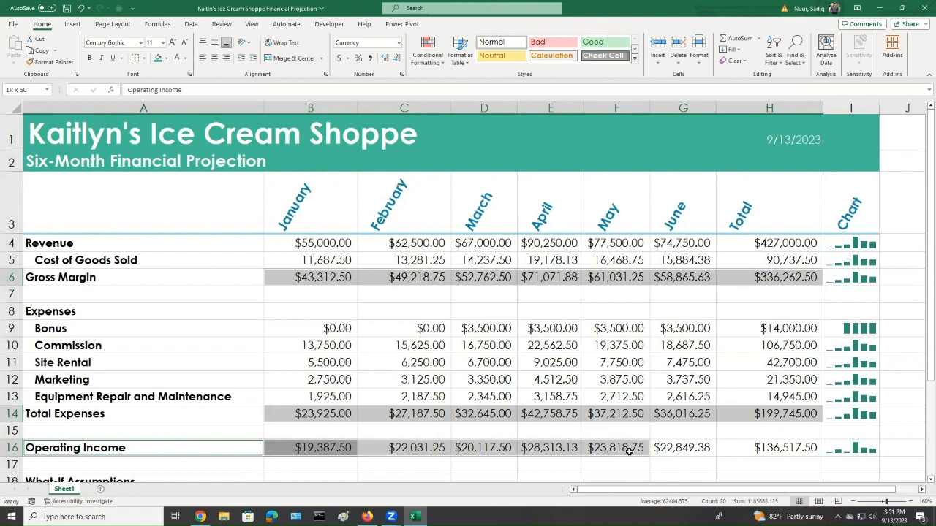
{"action": "left_click_drag", "start_coordinate": [628, 451], "coordinate": [734, 451]}
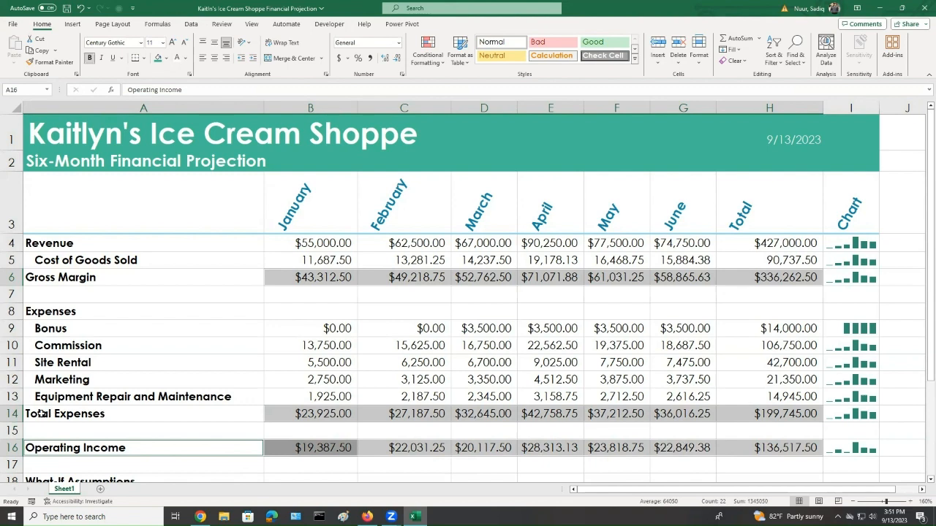
{"action": "left_click", "coordinate": [42, 414], "text": "ctrl"}
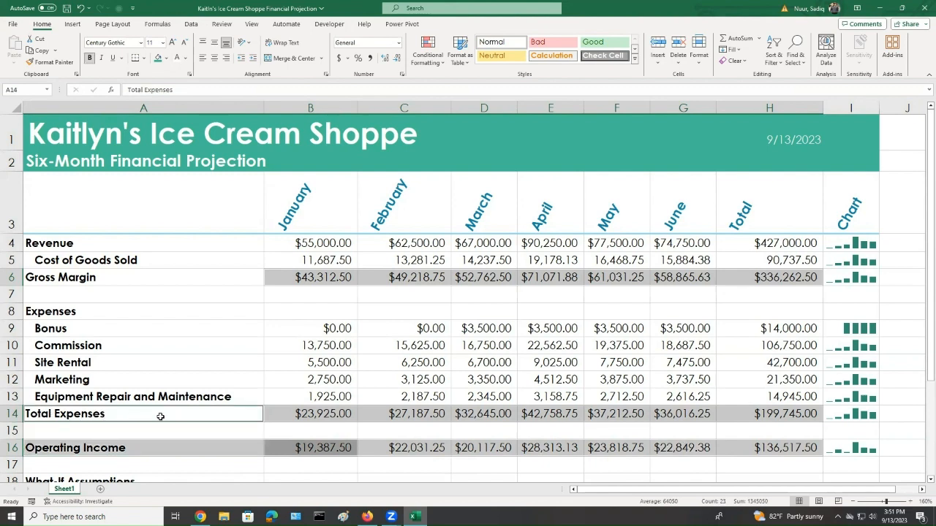
{"action": "left_click", "coordinate": [253, 345]}
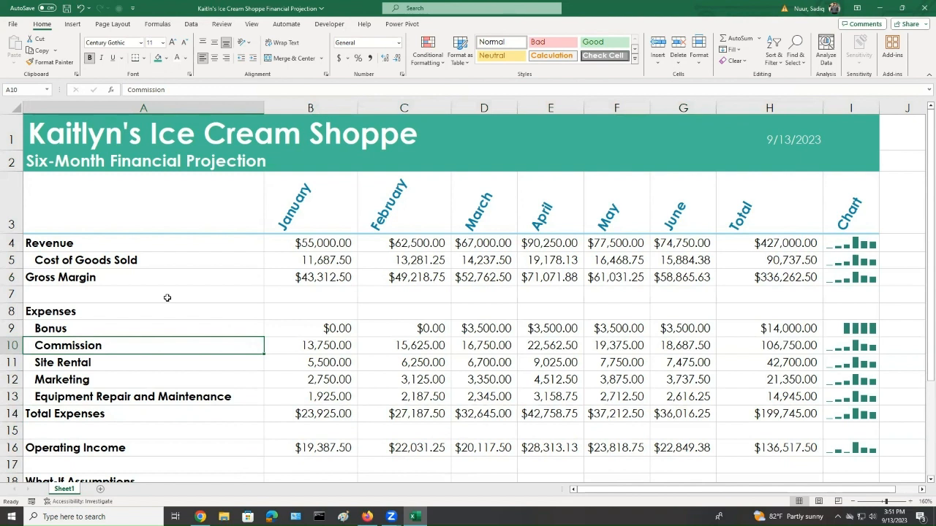
Apply the Total cell style to the Gross Margin, Total Expenses and Operating Income rows from column A through H
{"action": "left_click_drag", "start_coordinate": [44, 278], "coordinate": [751, 274]}
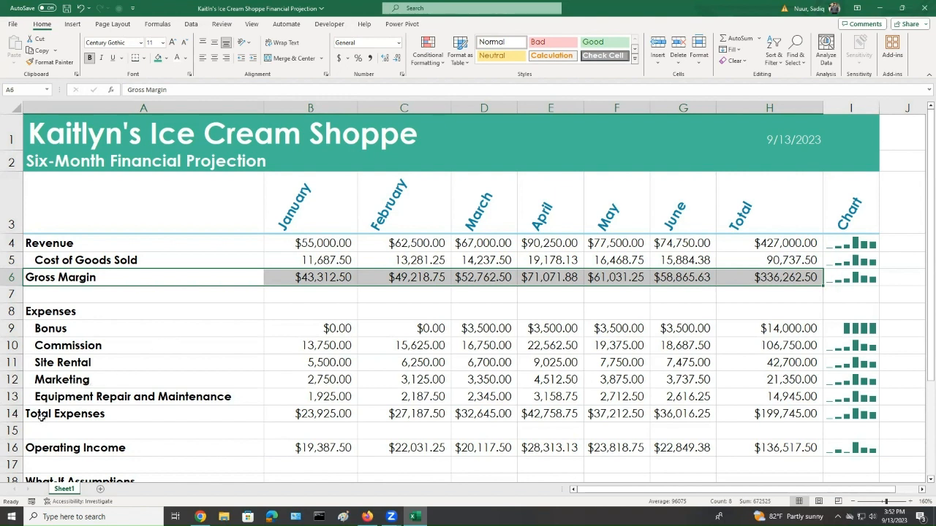
{"action": "left_click_drag", "start_coordinate": [42, 414], "coordinate": [739, 416]}
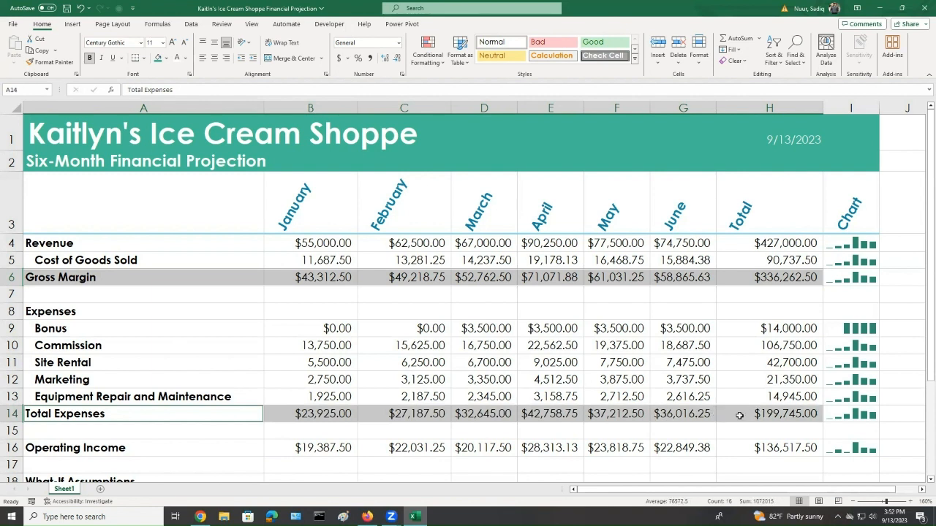
{"action": "left_click", "coordinate": [44, 448], "text": "ctrl"}
{"action": "left_click_drag", "start_coordinate": [44, 448], "coordinate": [776, 450]}
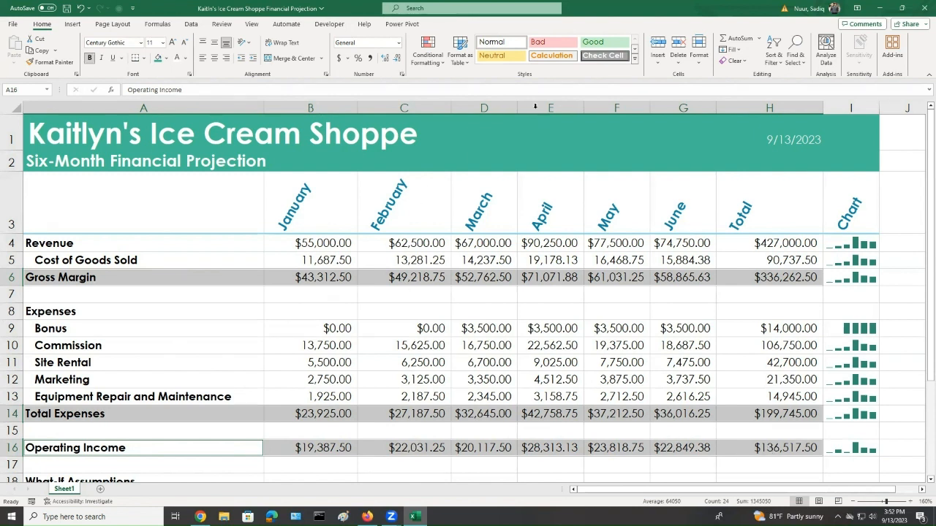
{"action": "key", "text": "ctrl"}
{"action": "key", "text": "ctrl"}
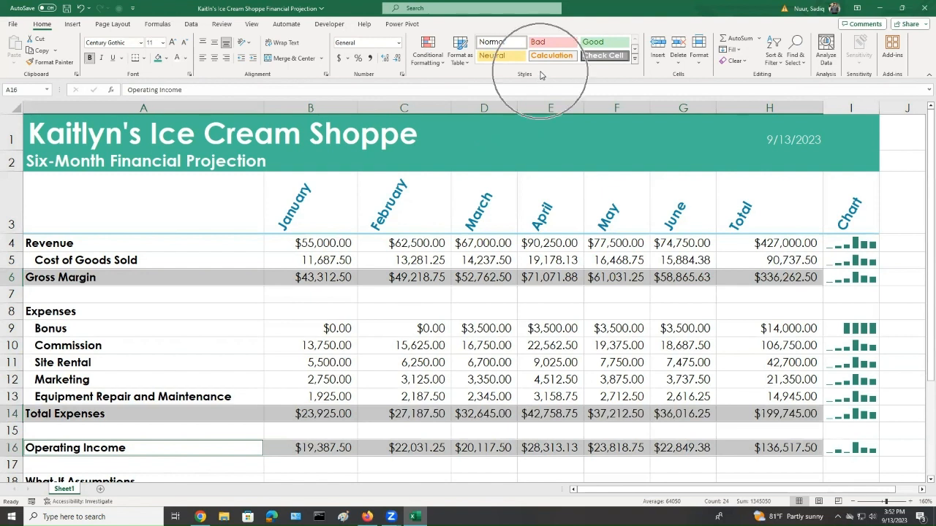
{"action": "left_click", "coordinate": [636, 63]}
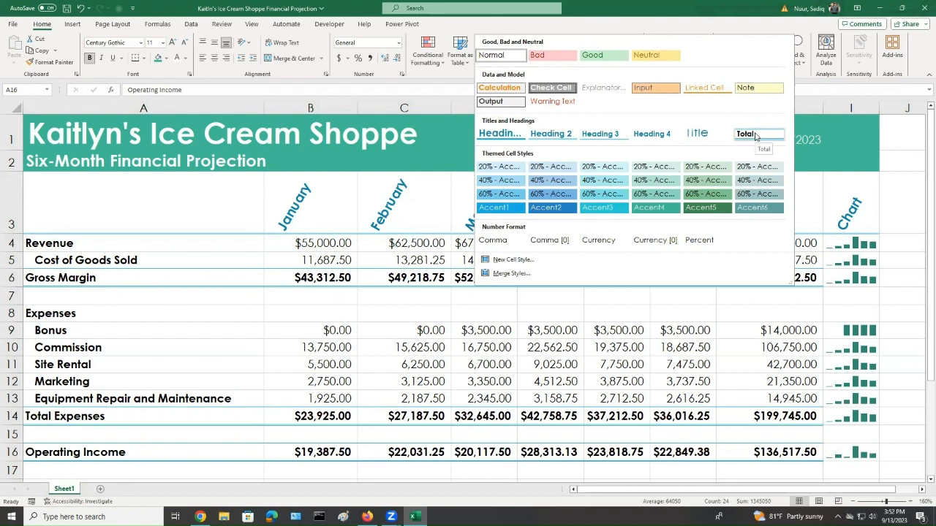
{"action": "left_click", "coordinate": [754, 135]}
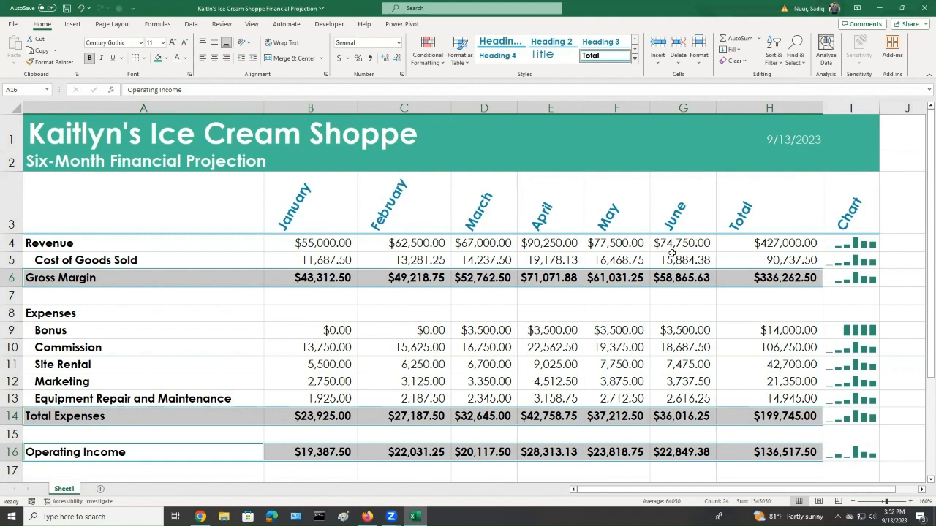
Fill the Revenue label cell A4 with the green fill colour and set its font colour to white
{"action": "left_click", "coordinate": [67, 243]}
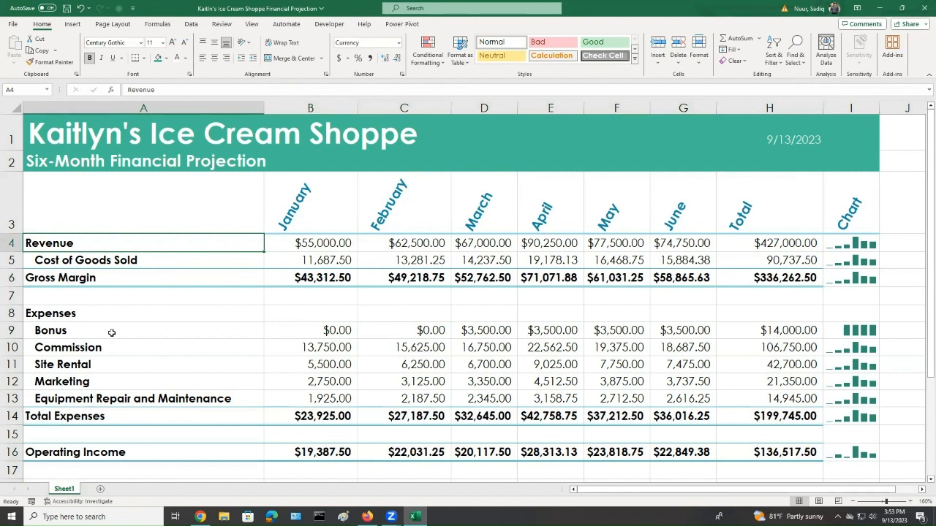
{"action": "left_click", "coordinate": [158, 59]}
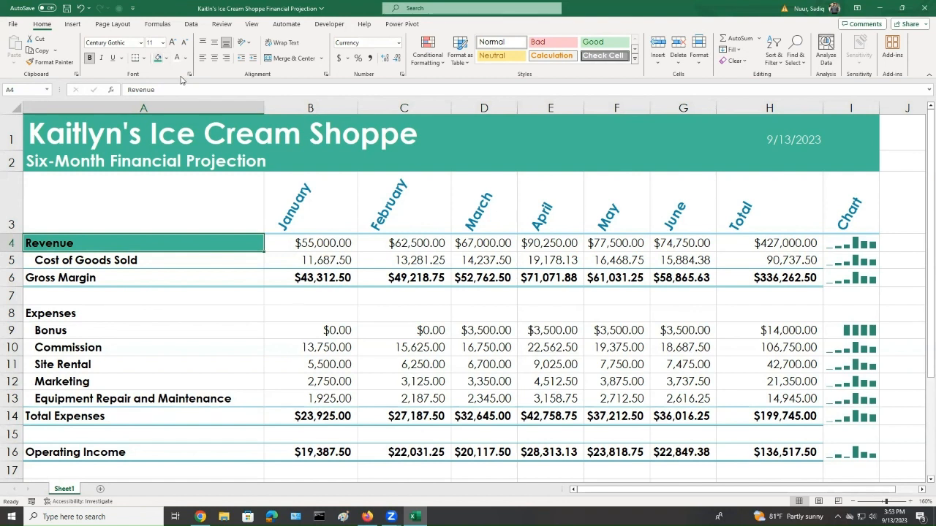
{"action": "left_click", "coordinate": [177, 58]}
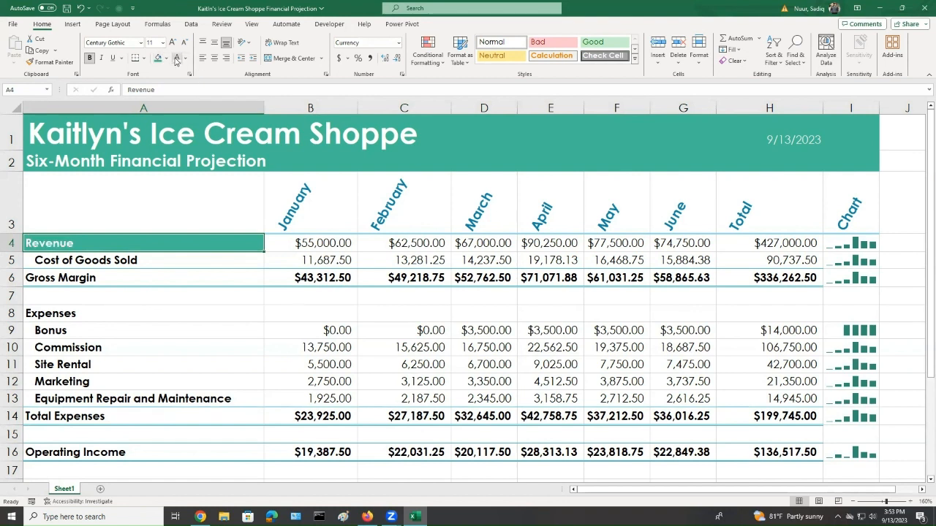
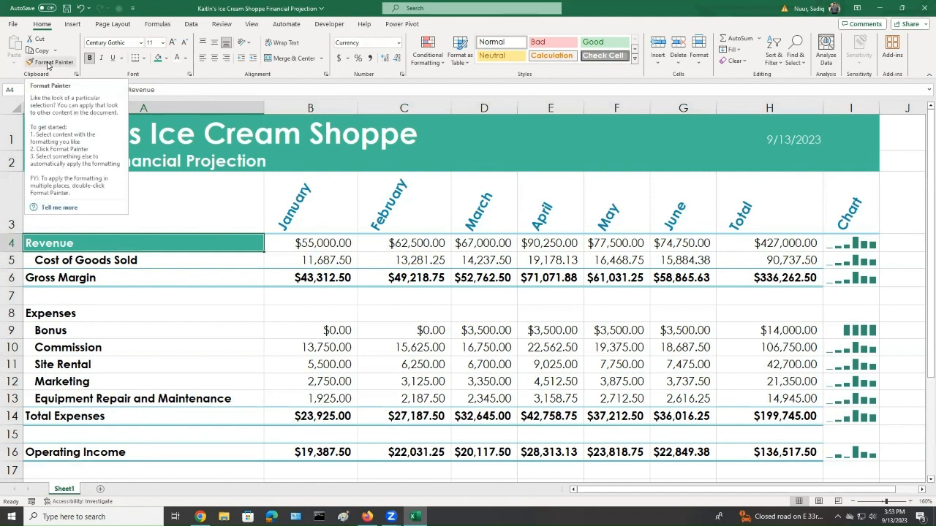
Use Format Painter to copy the Revenue cell's formatting to the Gross Margin label and the Operating Income row A16:H16
{"action": "left_click", "coordinate": [47, 63]}
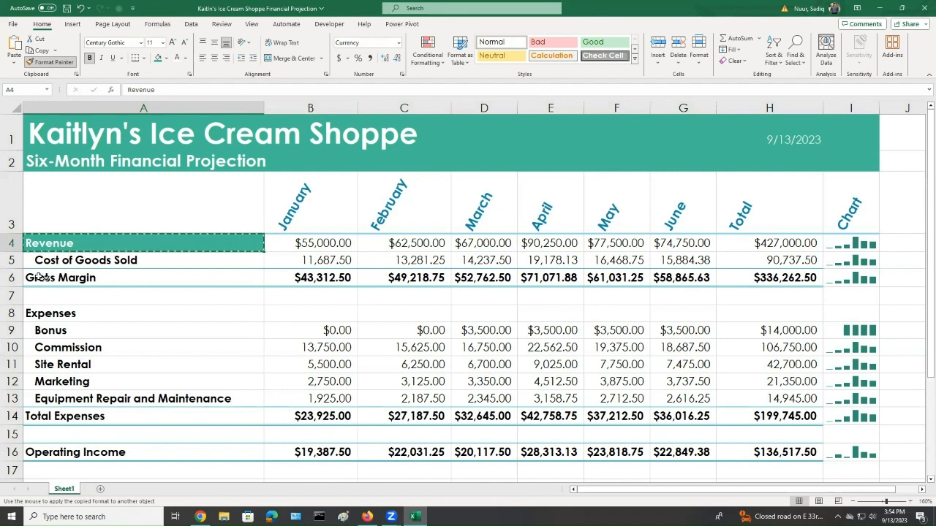
{"action": "left_click", "coordinate": [79, 278]}
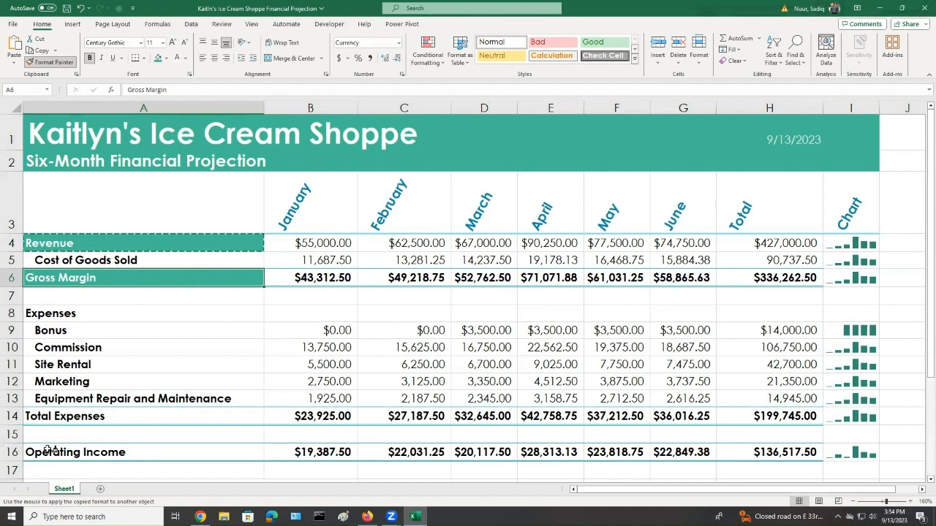
{"action": "left_click_drag", "start_coordinate": [44, 452], "coordinate": [748, 448]}
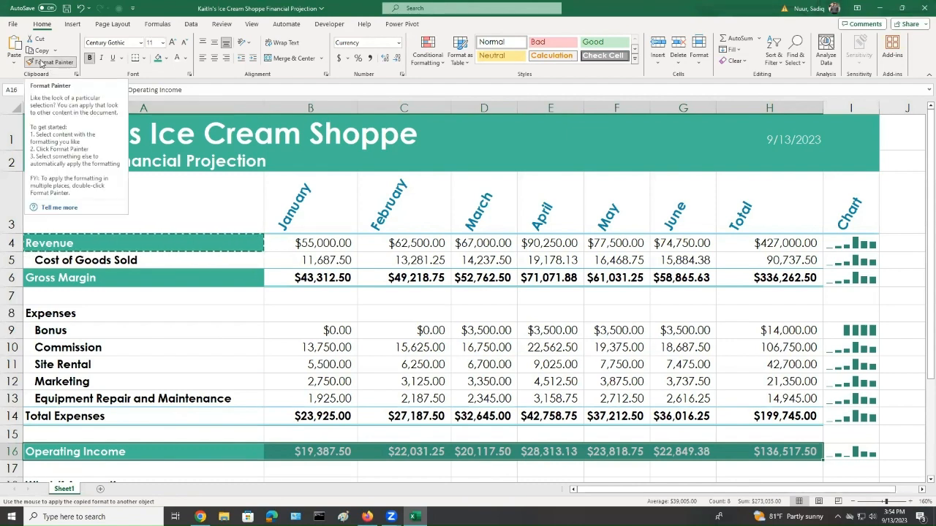
{"action": "key", "text": "ctrl"}
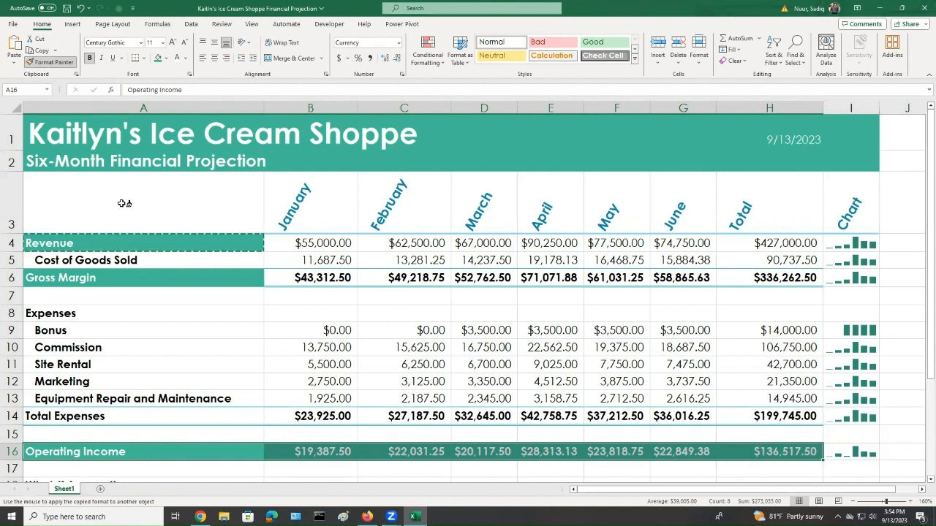
{"action": "left_click", "coordinate": [50, 63]}
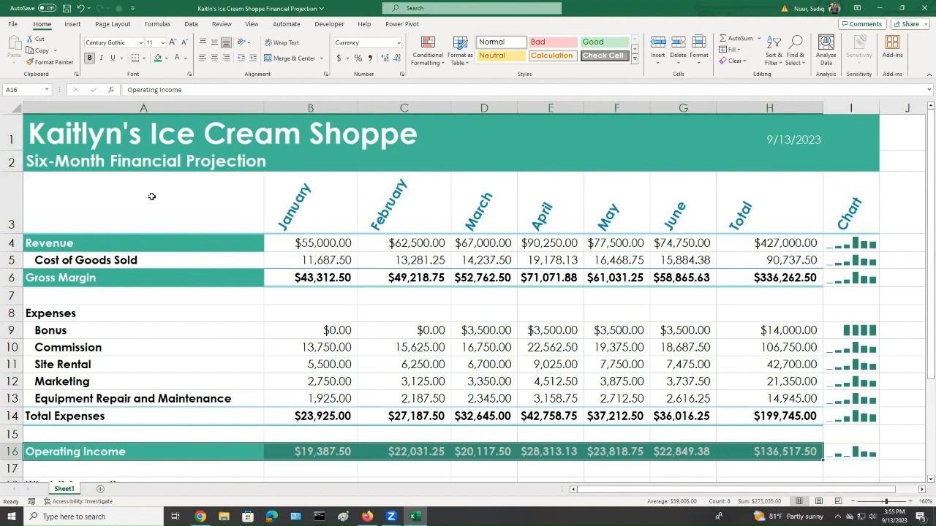
Set the What-If Assumptions heading in A18 to 8 pt and underline it
{"action": "scroll", "coordinate": [145, 305], "scroll_direction": "down", "scroll_amount": 2}
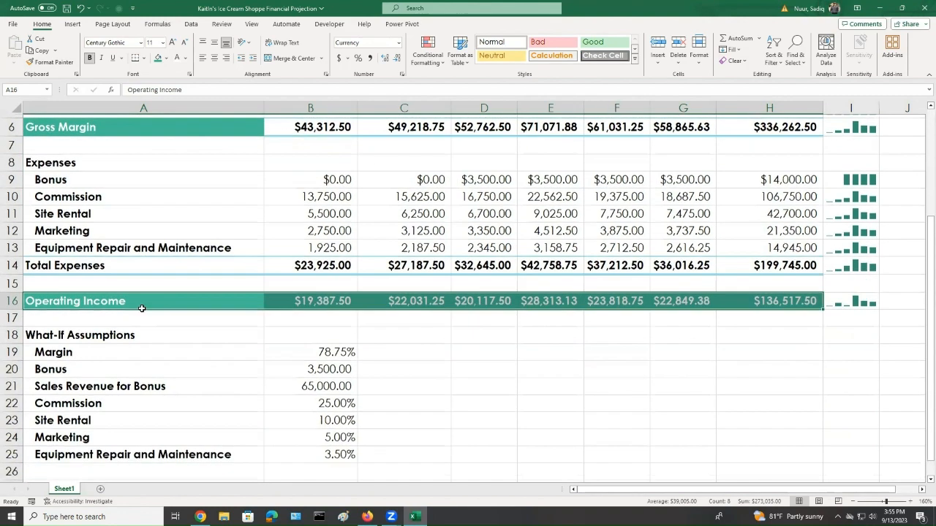
{"action": "scroll", "coordinate": [128, 305], "scroll_direction": "down", "scroll_amount": 1}
{"action": "left_click", "coordinate": [132, 282]}
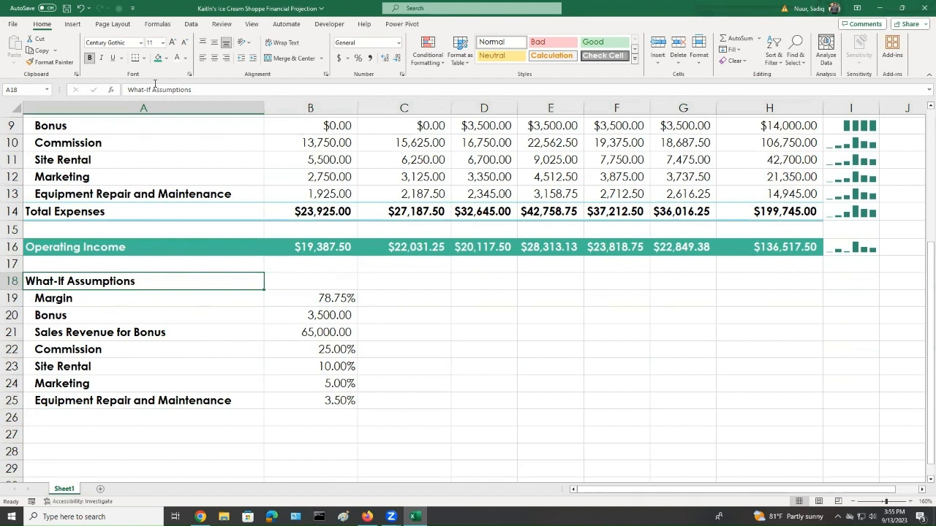
{"action": "left_click", "coordinate": [162, 42]}
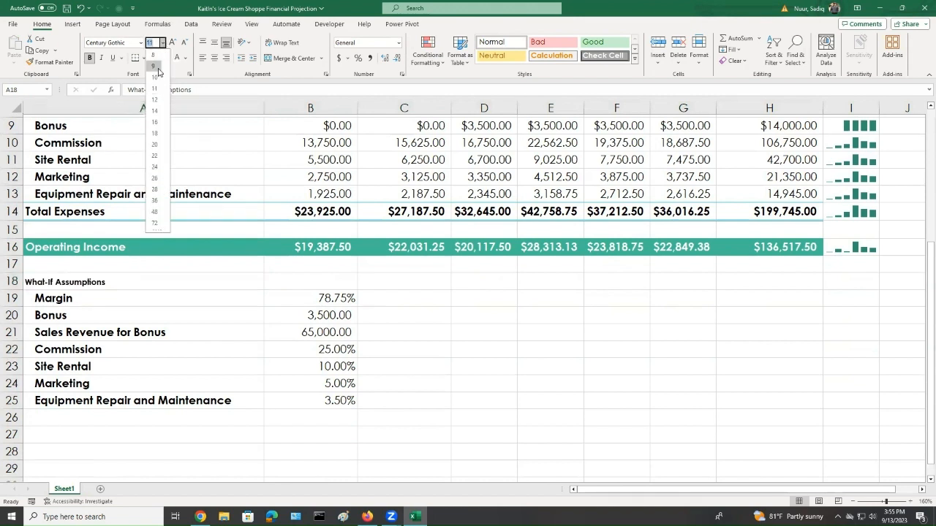
{"action": "left_click", "coordinate": [155, 56]}
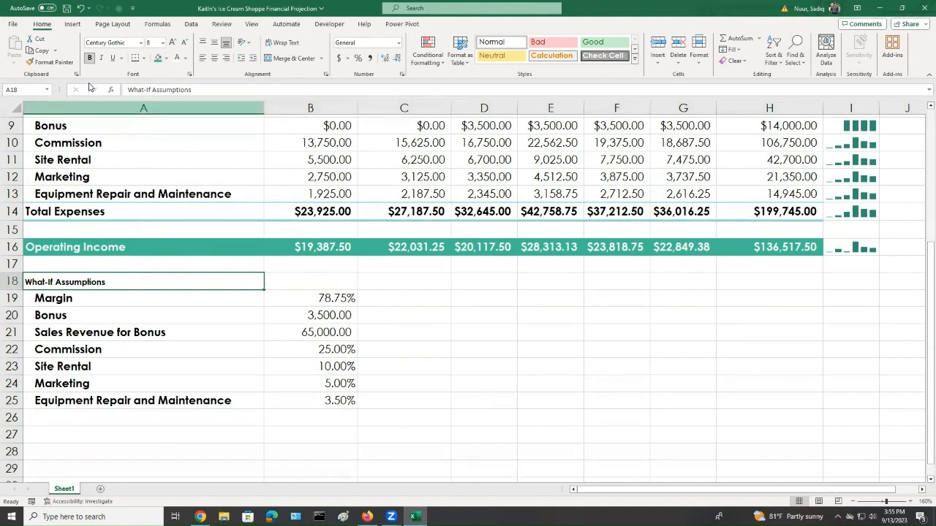
{"action": "left_click", "coordinate": [113, 59]}
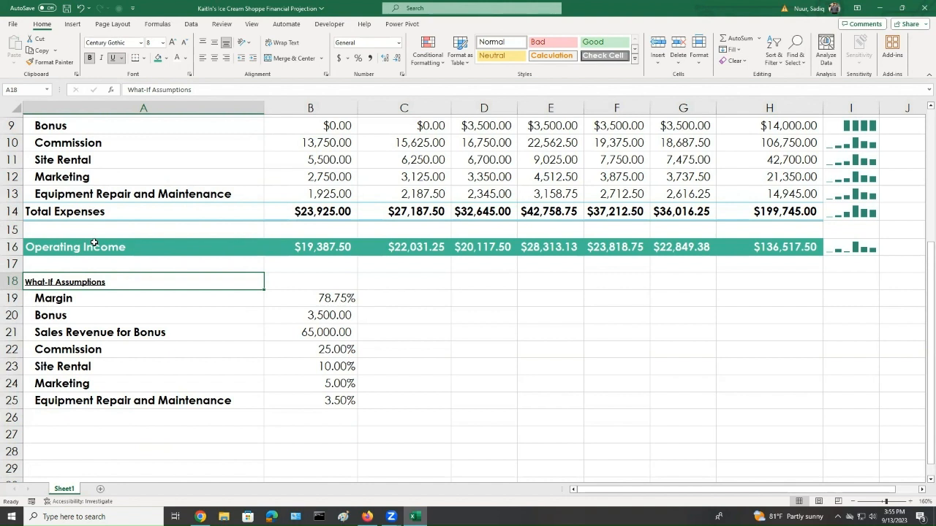
Set the font size of the assumptions labels and values in A19:B25 to 8 pt
{"action": "left_click", "coordinate": [56, 300]}
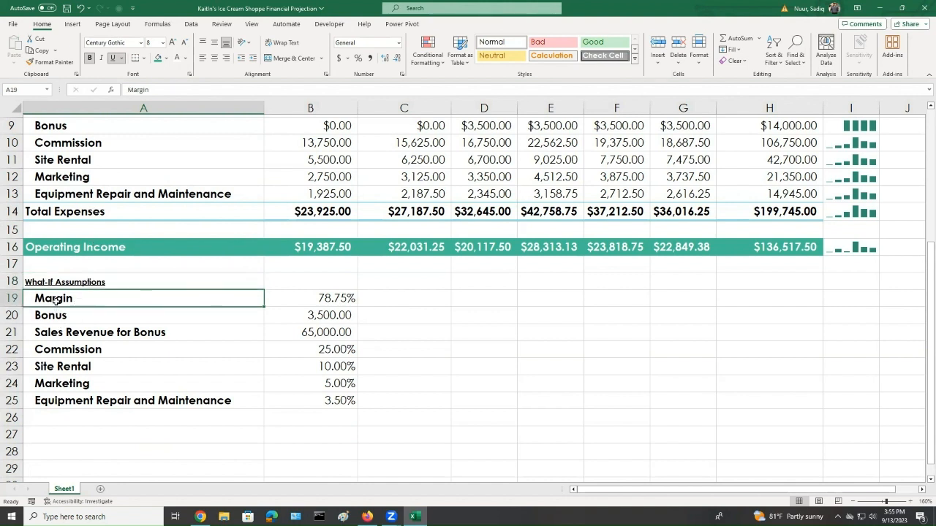
{"action": "left_click_drag", "start_coordinate": [56, 300], "coordinate": [331, 400]}
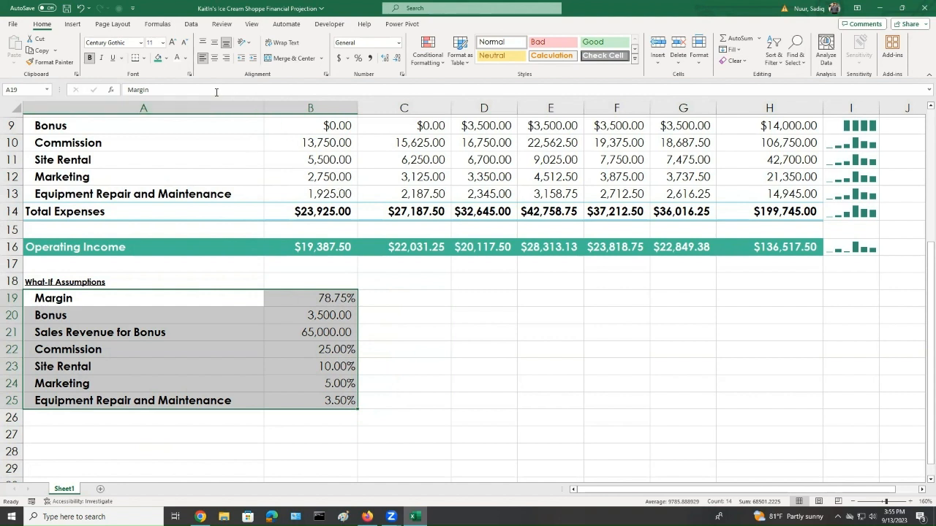
{"action": "left_click", "coordinate": [164, 42]}
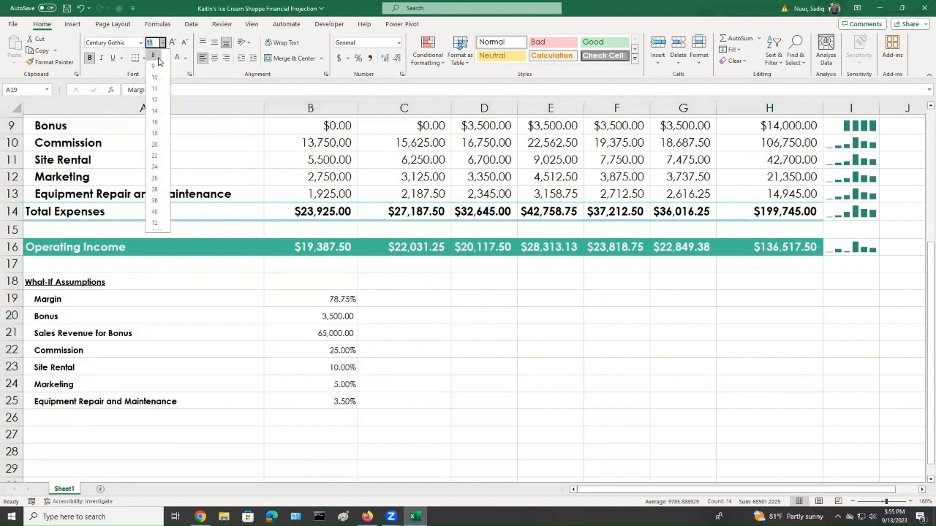
{"action": "left_click", "coordinate": [158, 62]}
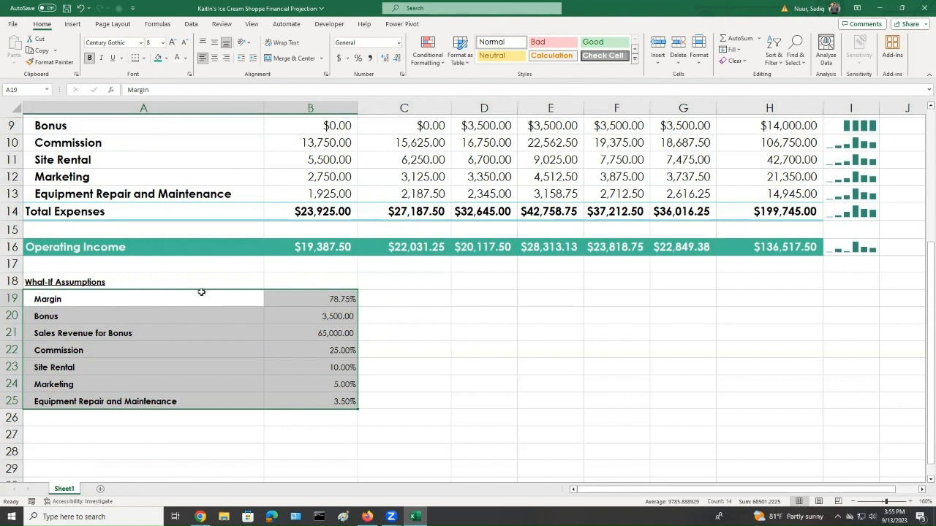
Italicize the What-If Assumptions heading
{"action": "left_click", "coordinate": [137, 281]}
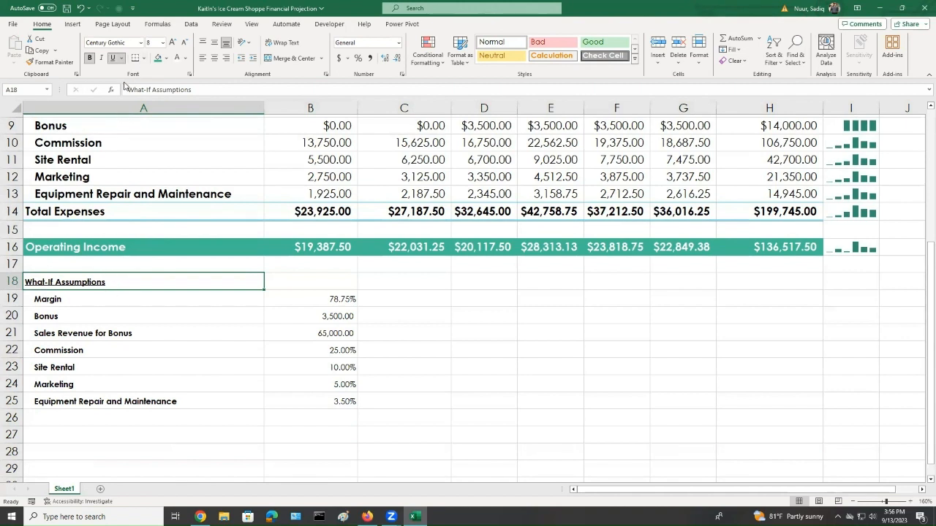
{"action": "left_click", "coordinate": [100, 58]}
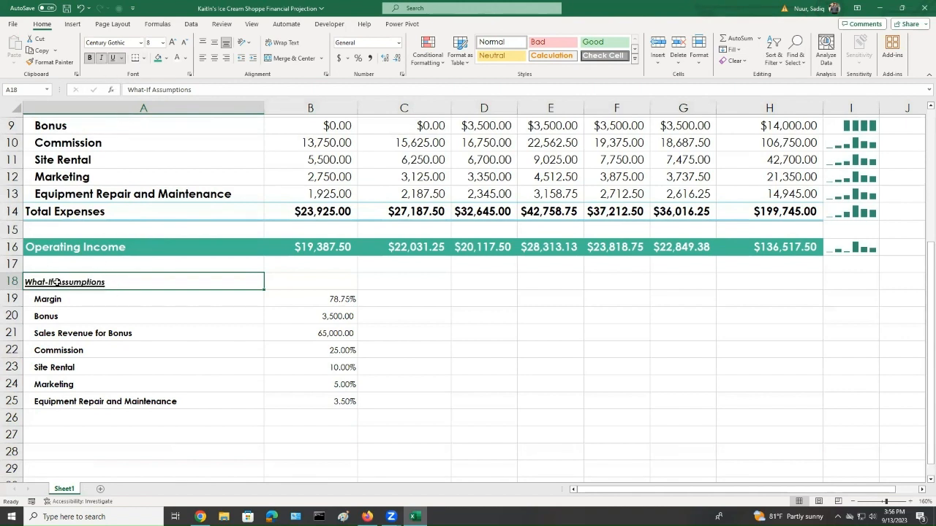
Fill the What-If Assumptions block A18:B25 with the green fill colour and set its font colour to white
{"action": "left_click_drag", "start_coordinate": [136, 282], "coordinate": [301, 396]}
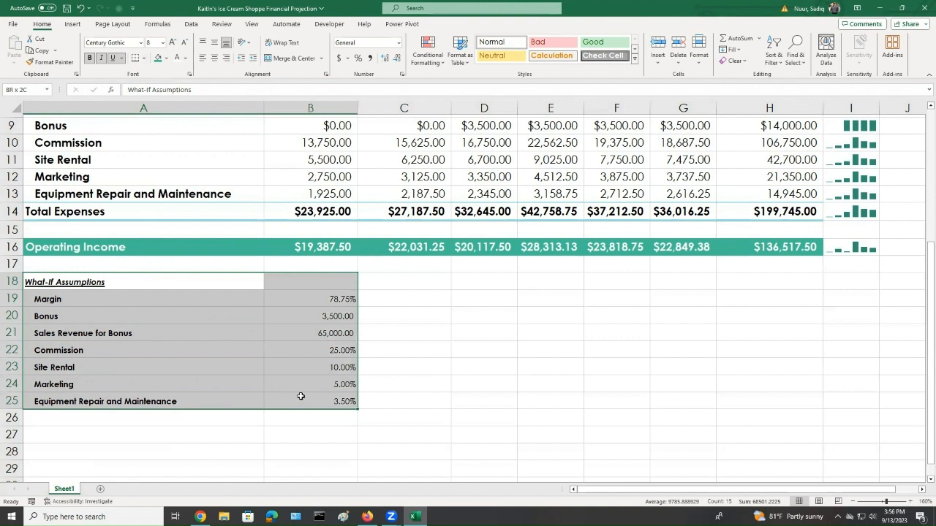
{"action": "left_click", "coordinate": [157, 58]}
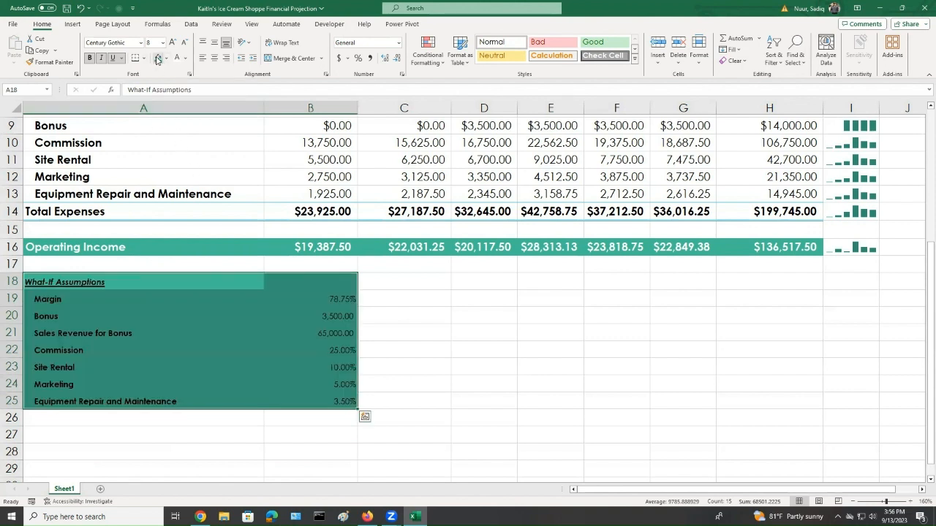
{"action": "left_click", "coordinate": [175, 59]}
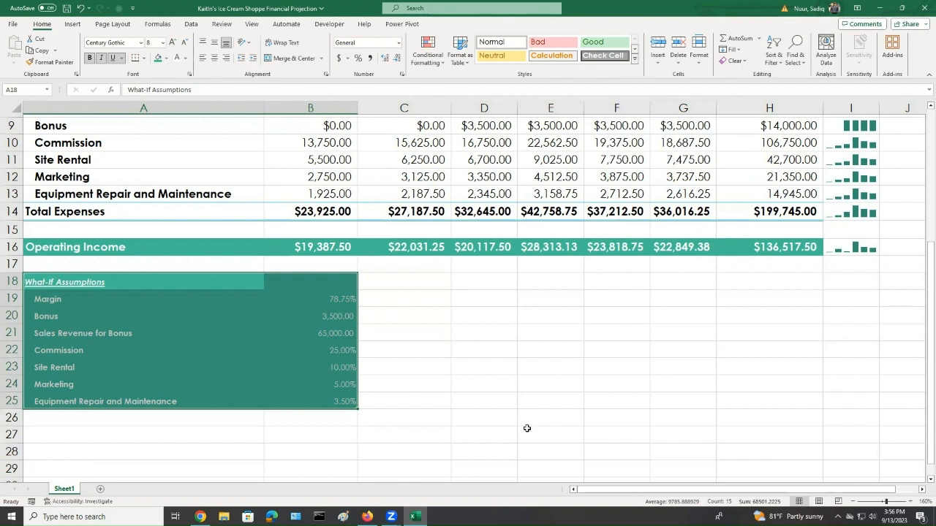
Insert a recommended Clustered Column chart from the month headings B3:G3 and the expense rows A9:G13
{"action": "left_click", "coordinate": [476, 418]}
{"action": "scroll", "coordinate": [325, 421], "scroll_direction": "up", "scroll_amount": 2}
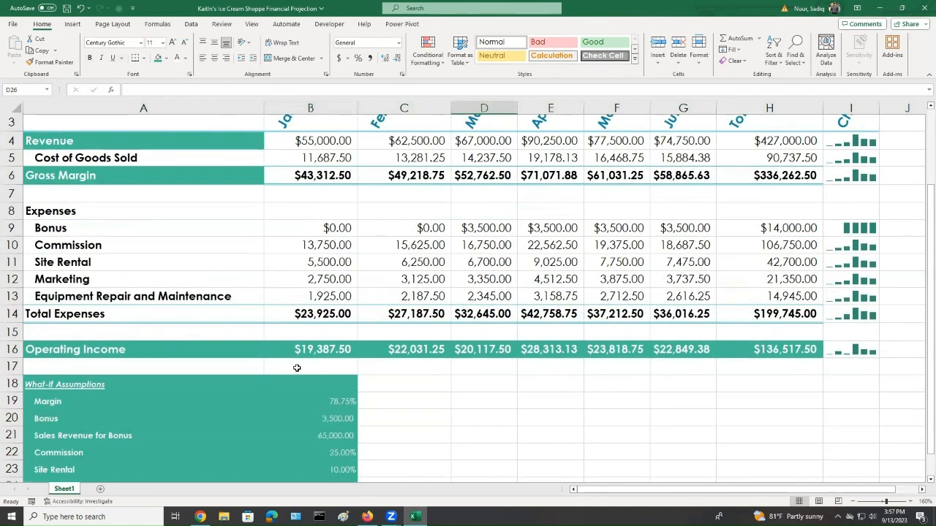
{"action": "scroll", "coordinate": [299, 368], "scroll_direction": "up", "scroll_amount": 1}
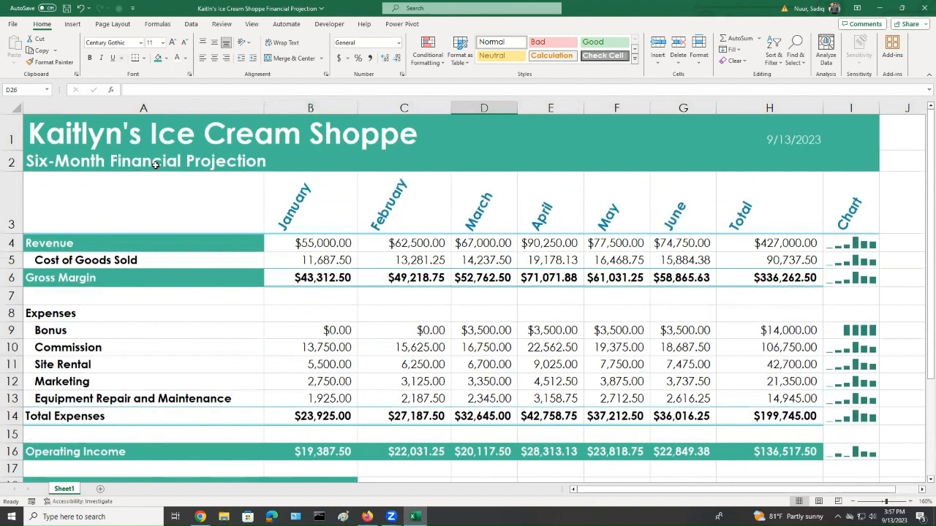
{"action": "left_click", "coordinate": [103, 210]}
{"action": "left_click_drag", "start_coordinate": [284, 211], "coordinate": [682, 214]}
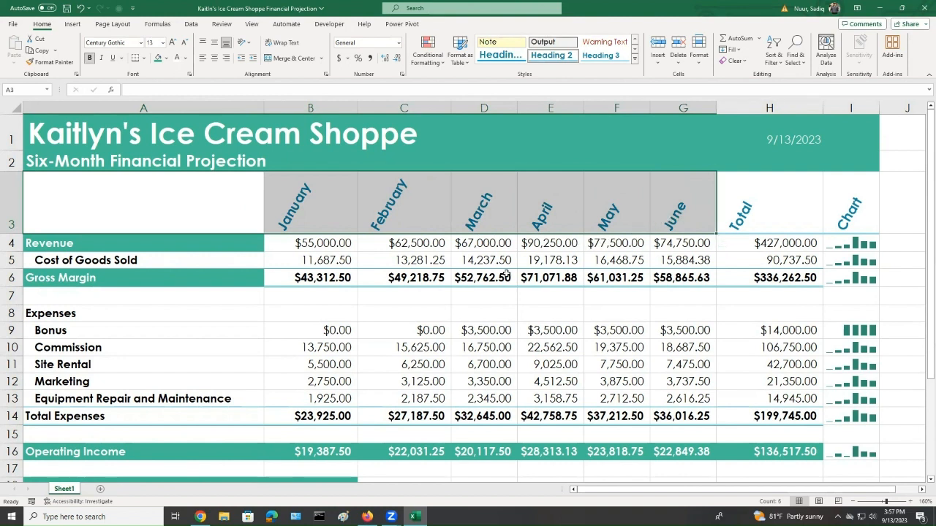
{"action": "left_click", "coordinate": [87, 330]}
{"action": "left_click_drag", "start_coordinate": [87, 330], "coordinate": [667, 398]}
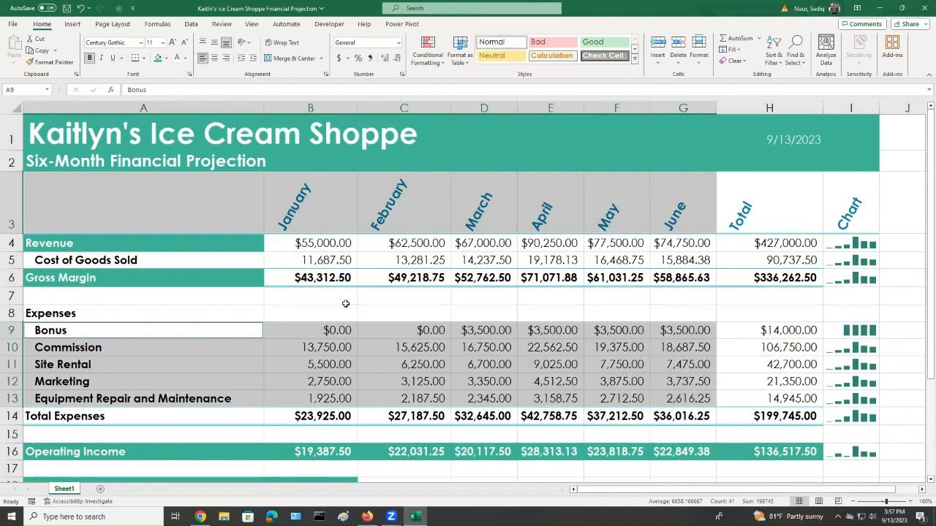
{"action": "left_click", "coordinate": [72, 24]}
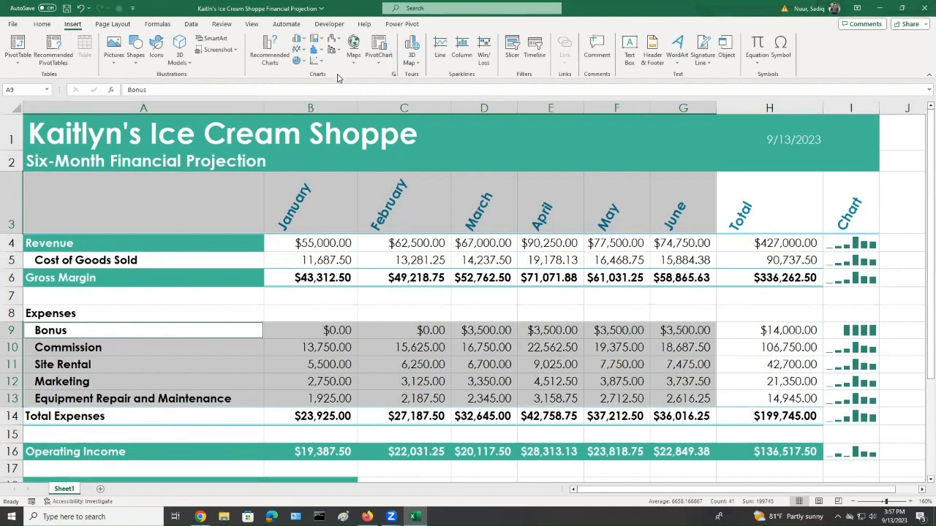
{"action": "left_click", "coordinate": [268, 49]}
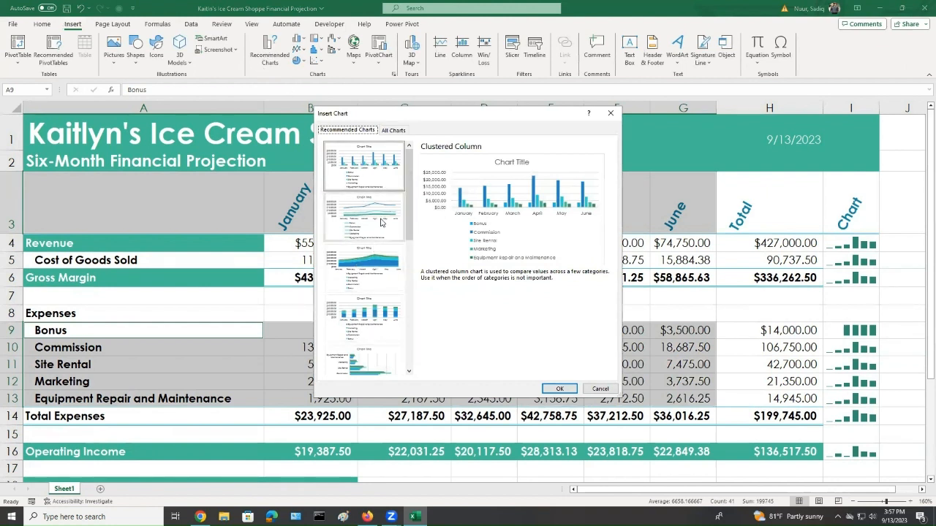
{"action": "left_click_drag", "start_coordinate": [410, 223], "coordinate": [433, 223]}
{"action": "left_click", "coordinate": [356, 178]}
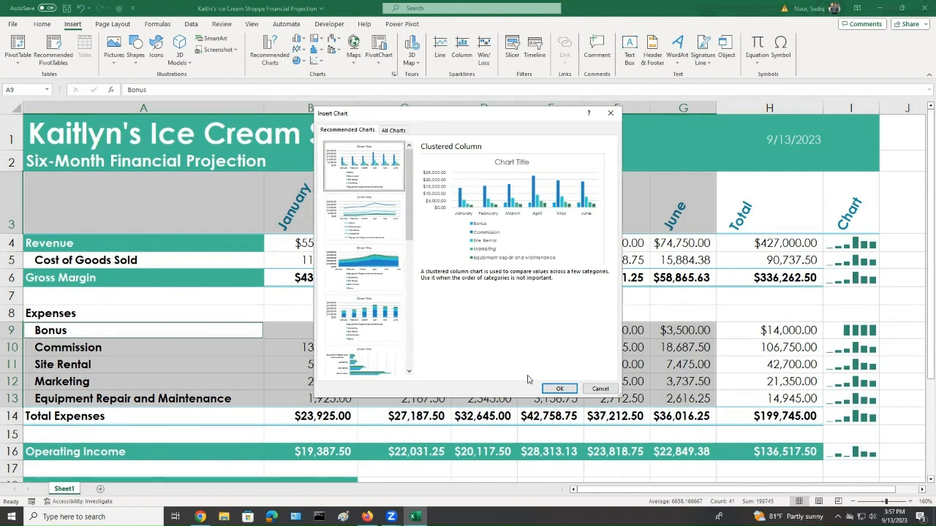
{"action": "left_click", "coordinate": [558, 388]}
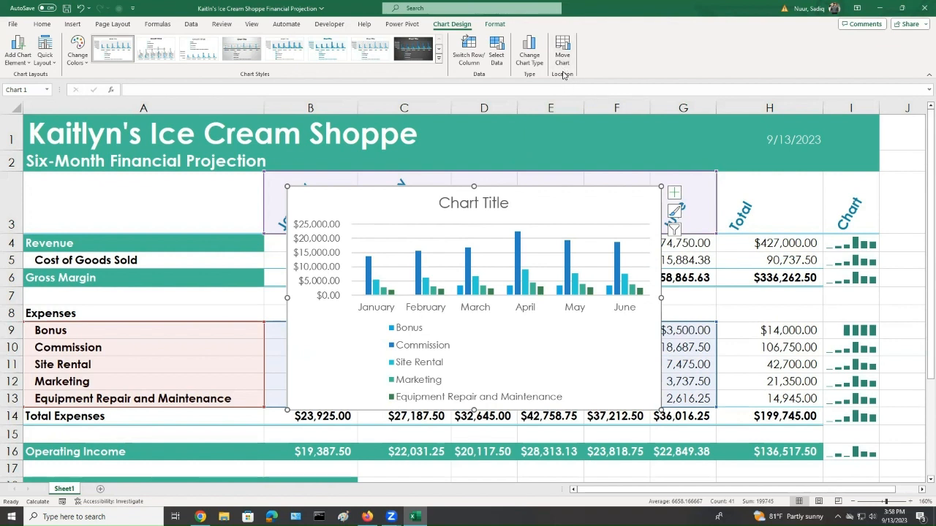
Move the chart to a new sheet named Expense Chart
{"action": "key", "text": "ctrl"}
{"action": "key", "text": "ctrl"}
{"action": "key", "text": "ctrl"}
{"action": "key", "text": "ctrl"}
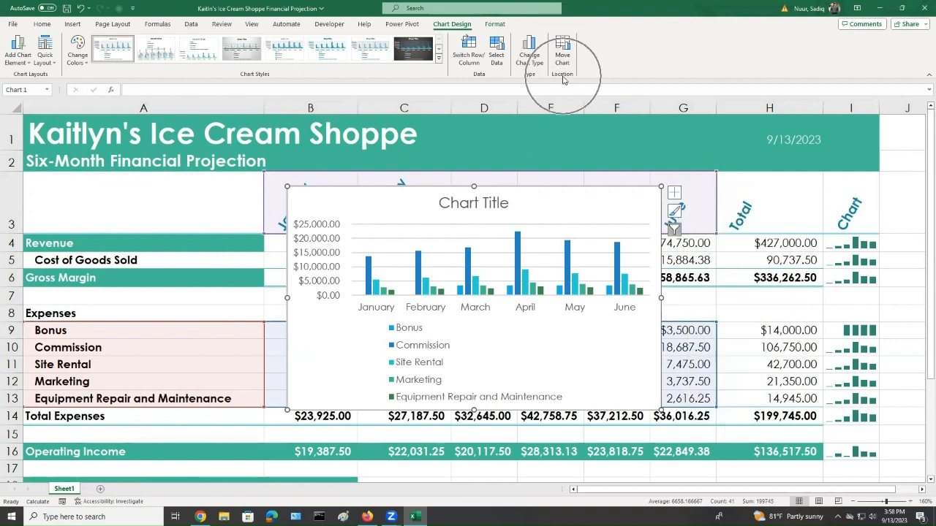
{"action": "left_click", "coordinate": [561, 53]}
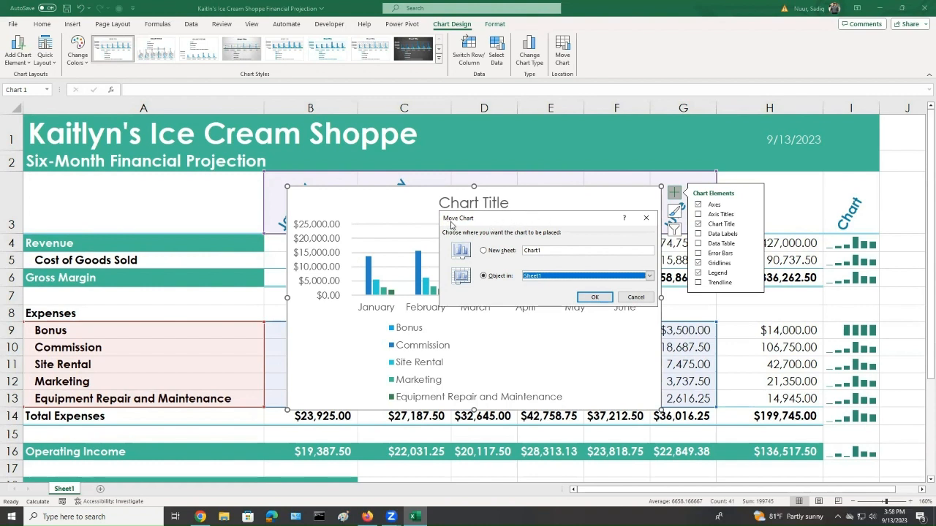
{"action": "left_click", "coordinate": [485, 251]}
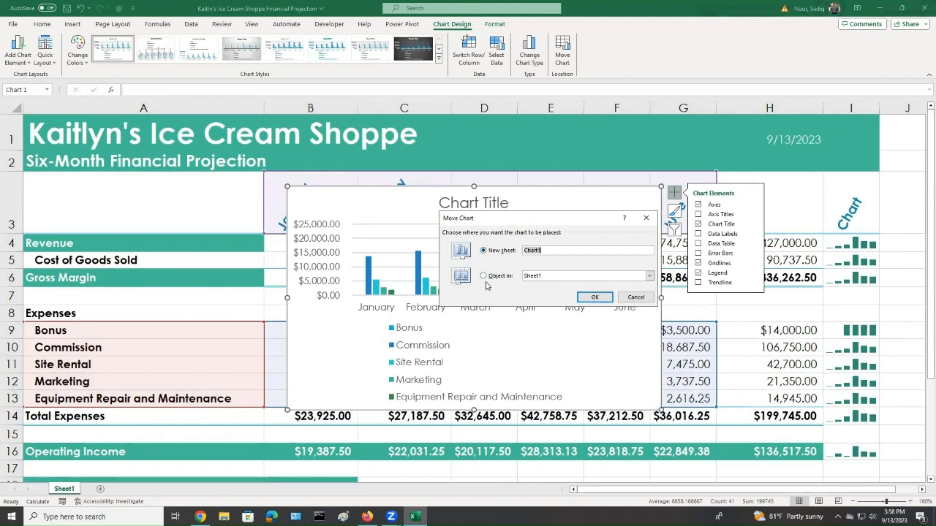
{"action": "type", "text": "Expense Chart"}
{"action": "left_click", "coordinate": [66, 490]}
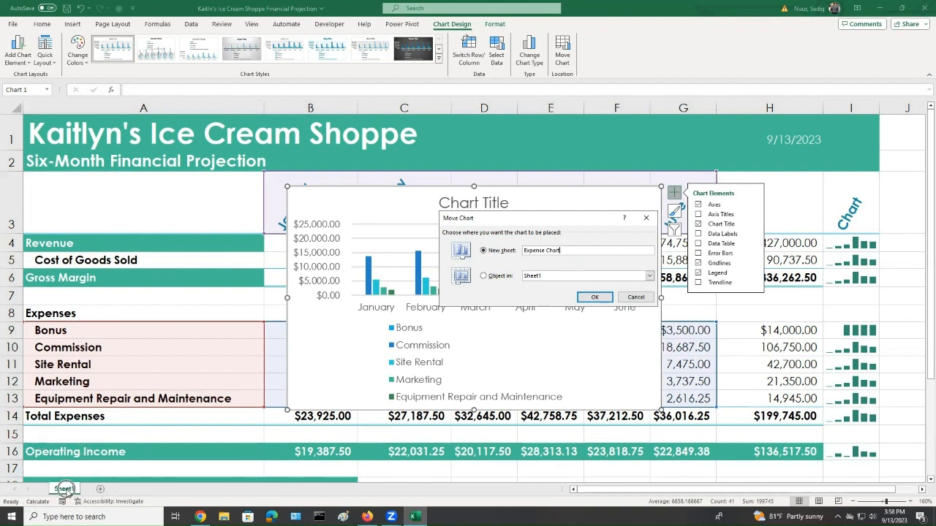
{"action": "key", "text": "ctrl"}
{"action": "key", "text": "ctrl"}
{"action": "key", "text": "ctrl"}
{"action": "left_click", "coordinate": [594, 299]}
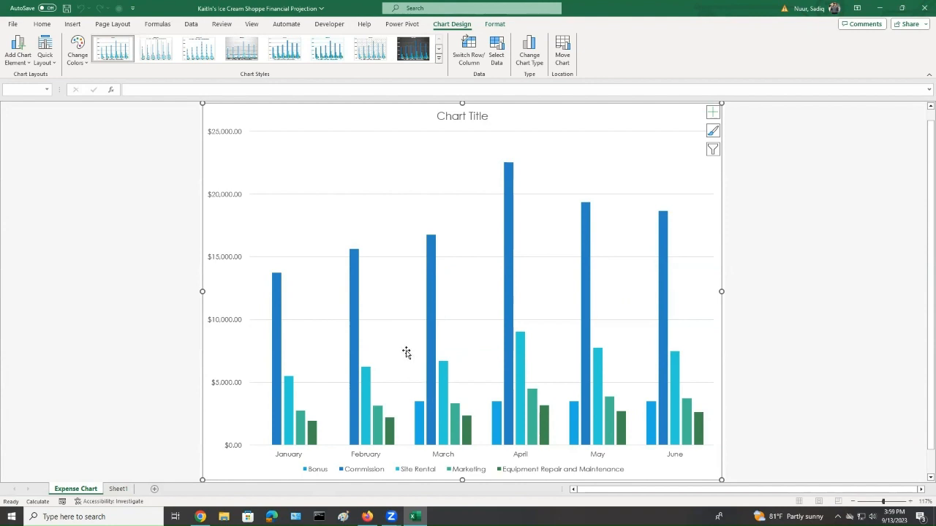
Retitle the chart as "Six-Month Projected Expenses"
{"action": "left_click", "coordinate": [462, 118]}
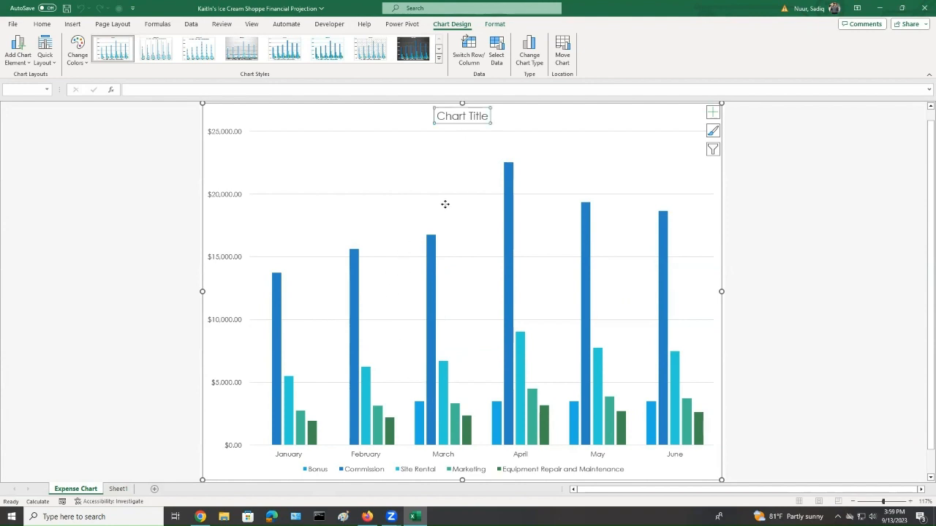
{"action": "left_click", "coordinate": [457, 114]}
{"action": "left_click_drag", "start_coordinate": [436, 114], "coordinate": [489, 114]}
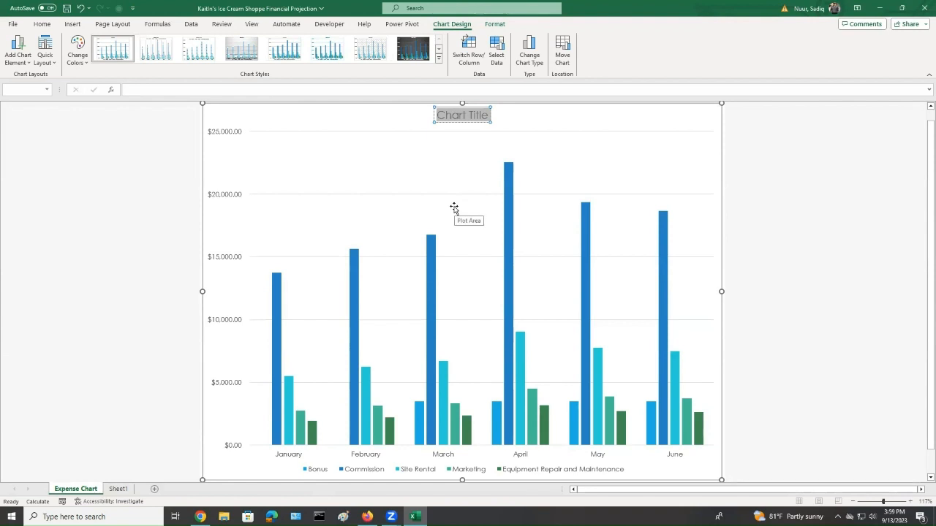
{"action": "type", "text": "Six-"}
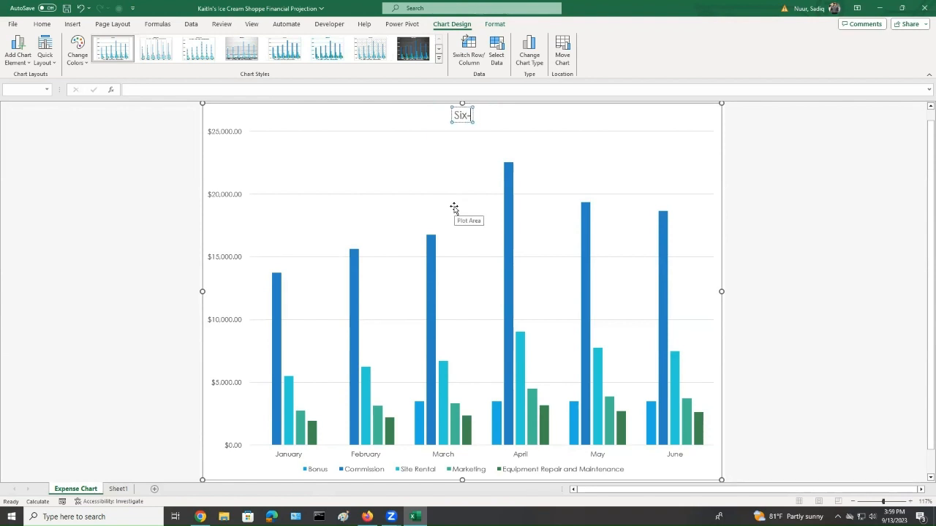
{"action": "type", "text": "Month"}
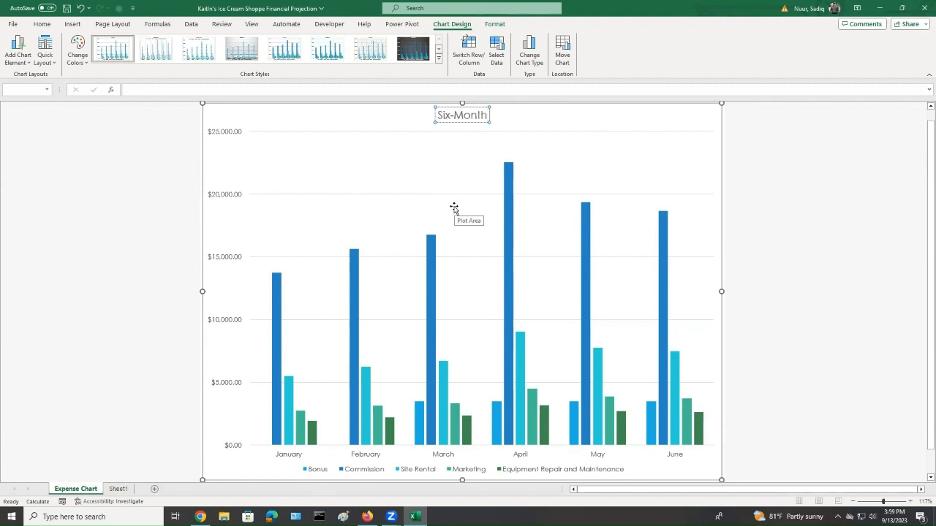
{"action": "type", "text": "P"}
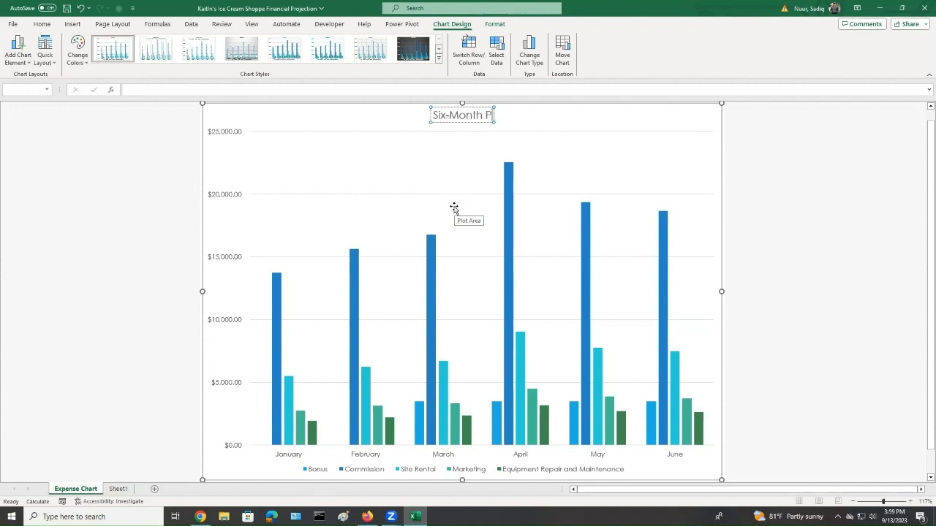
{"action": "type", "text": "rojected"}
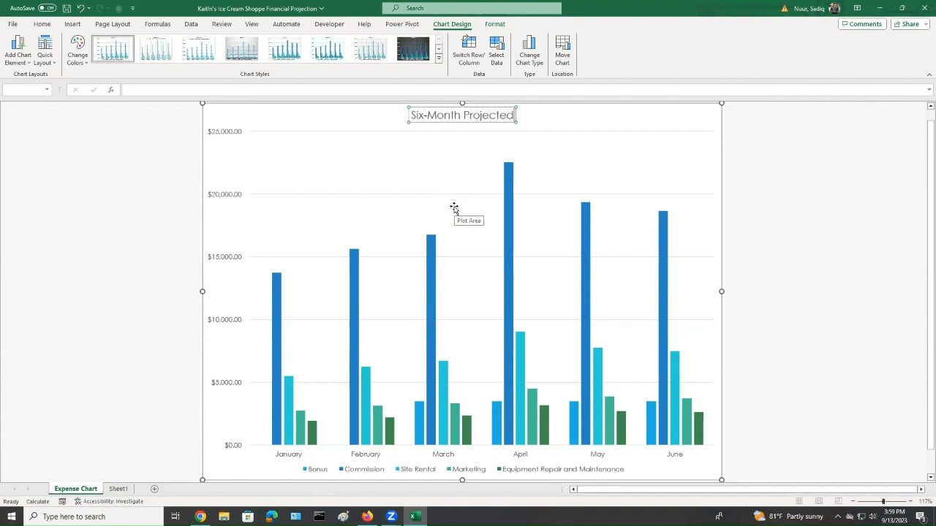
{"action": "type", "text": " Expenses"}
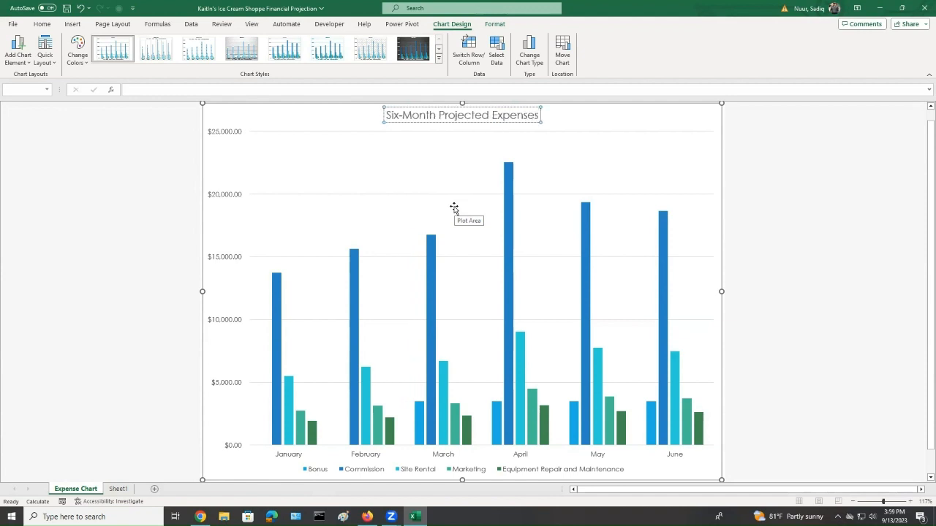
{"action": "left_click", "coordinate": [599, 127]}
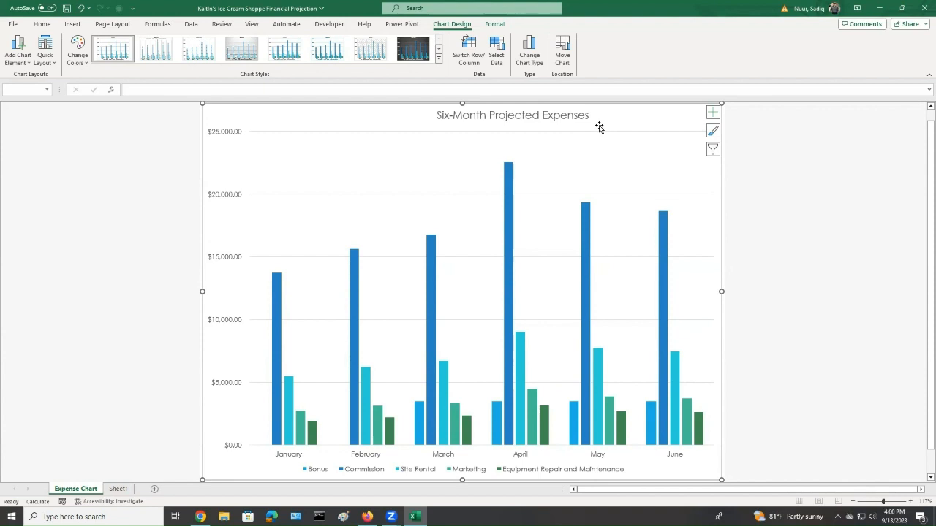
Underline the chart title
{"action": "left_click", "coordinate": [493, 119]}
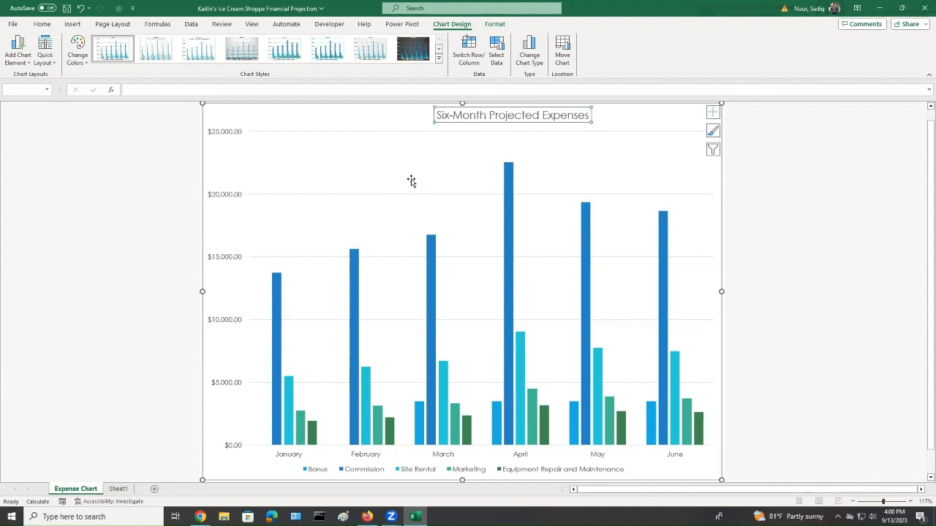
{"action": "left_click", "coordinate": [42, 24]}
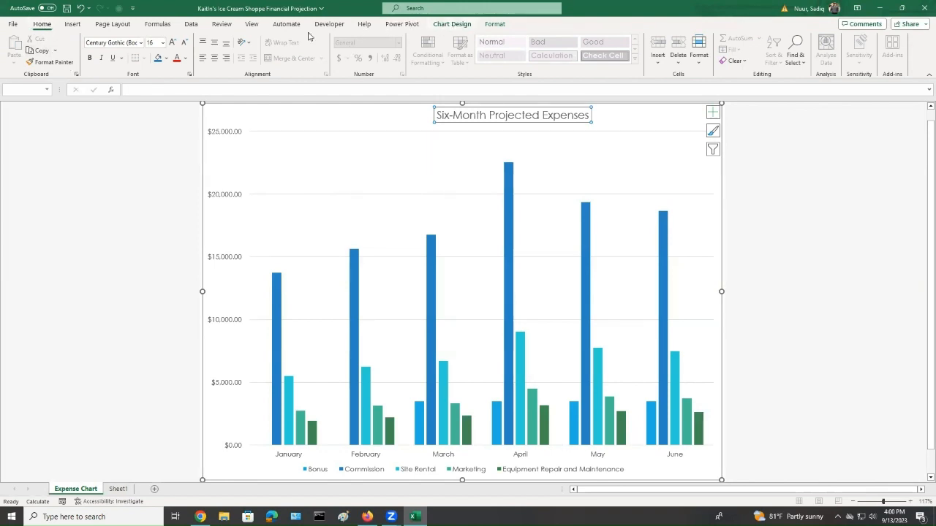
{"action": "left_click", "coordinate": [112, 58]}
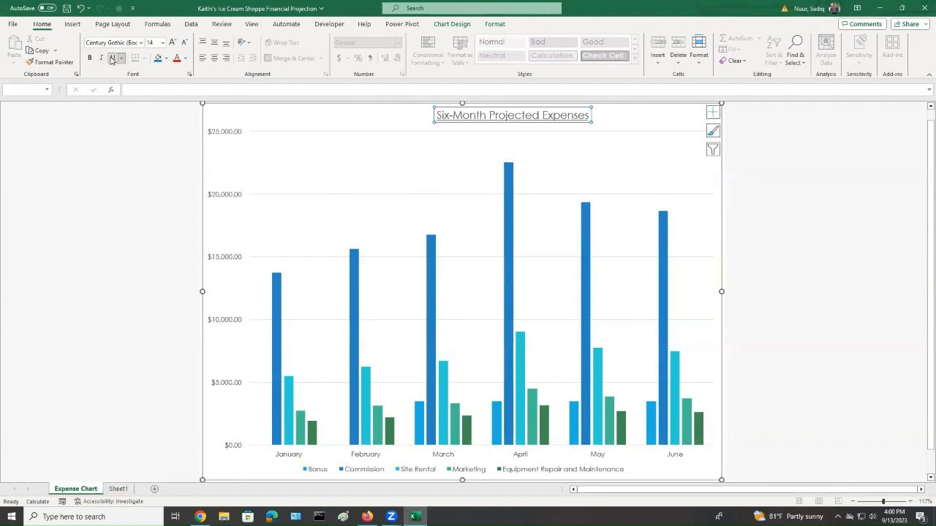
Add data labels to the columns, positioned at Outside End
{"action": "left_click", "coordinate": [397, 155]}
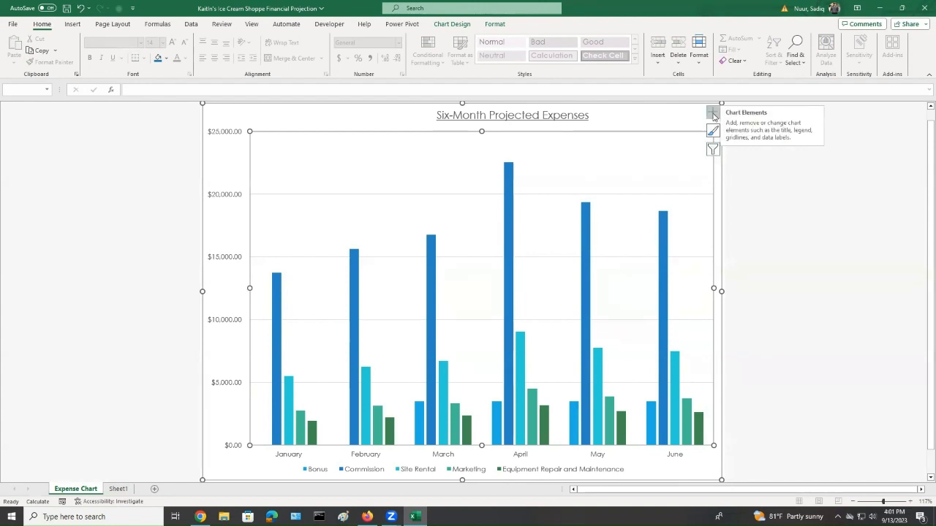
{"action": "left_click", "coordinate": [713, 113]}
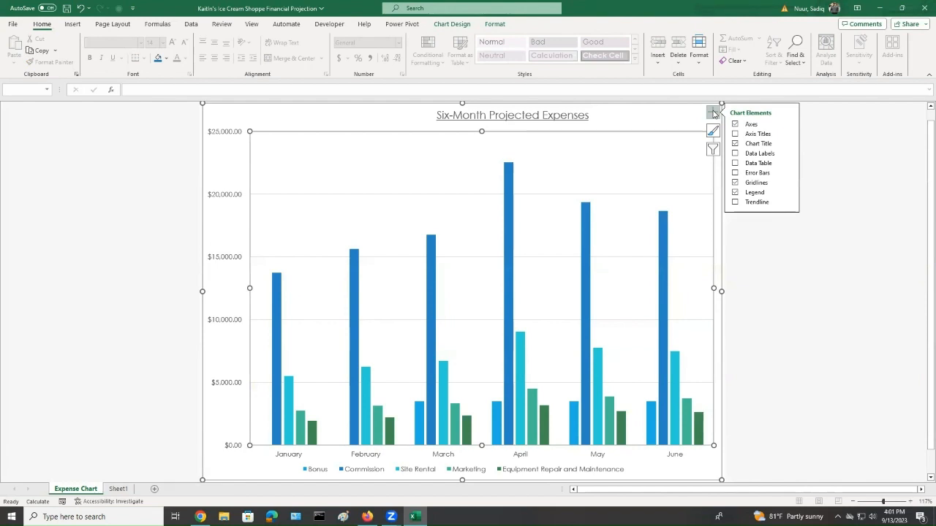
{"action": "left_click", "coordinate": [735, 154]}
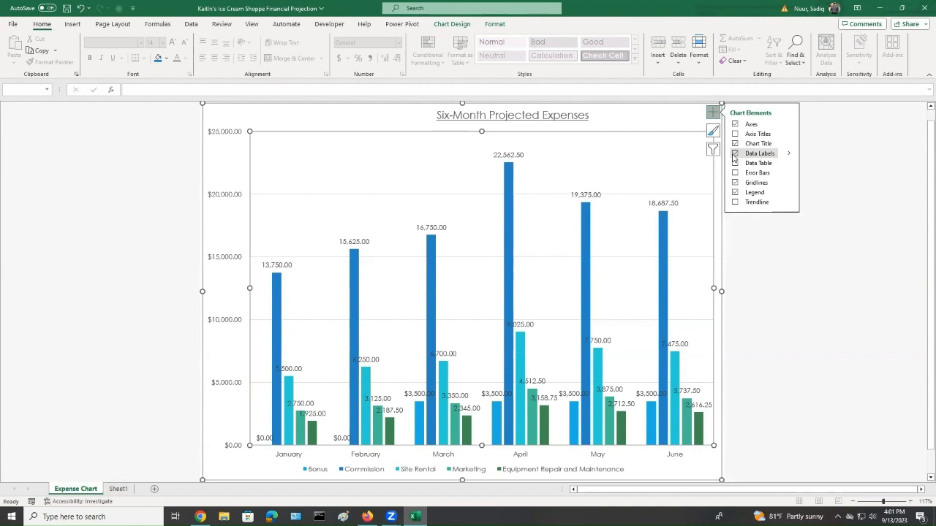
{"action": "left_click", "coordinate": [789, 154]}
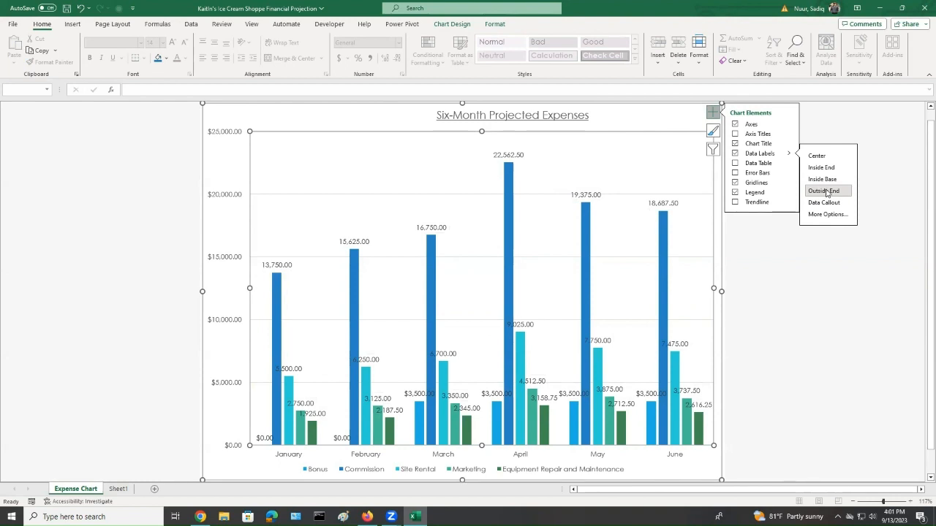
{"action": "left_click", "coordinate": [826, 192]}
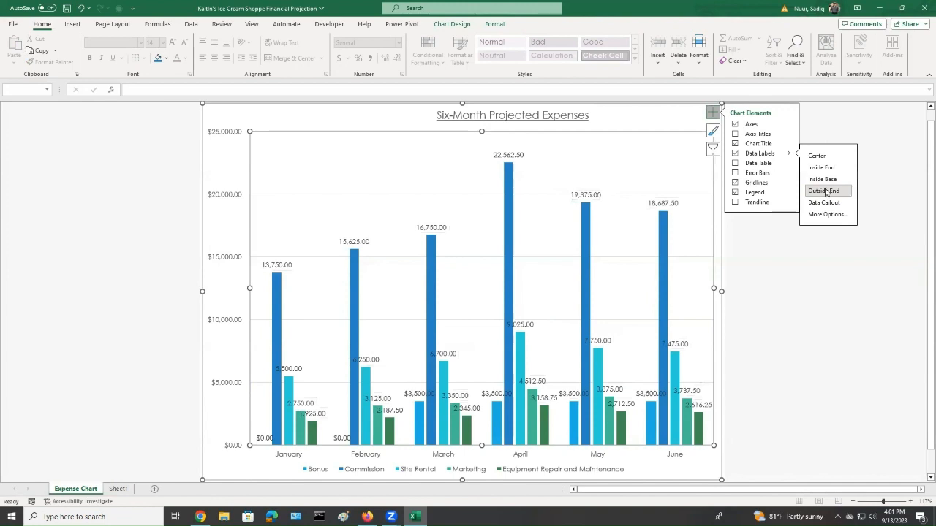
{"action": "left_click", "coordinate": [714, 114]}
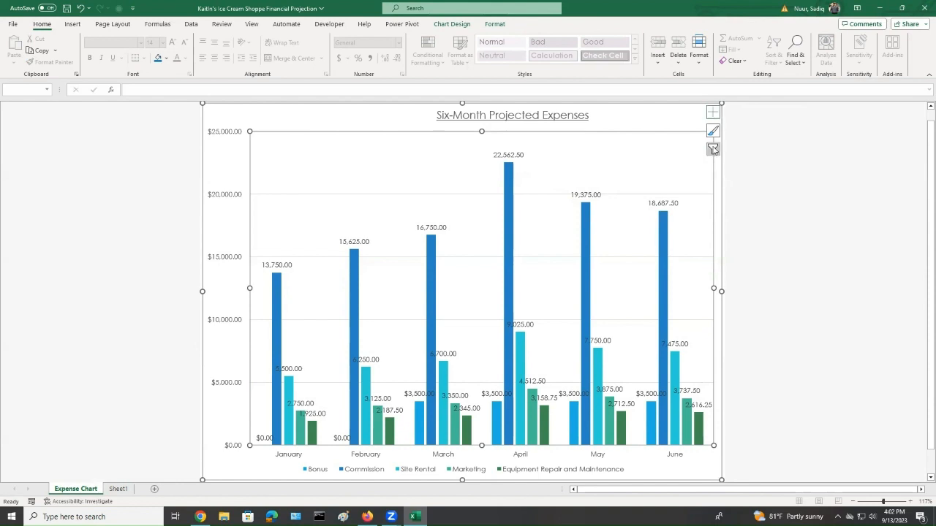
{"action": "key", "text": "ctrl"}
{"action": "key", "text": "ctrl"}
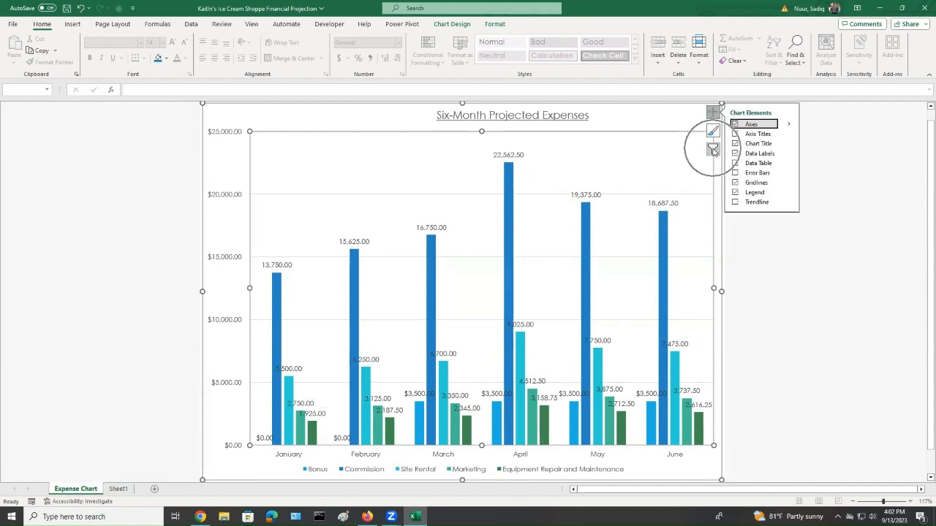
{"action": "left_click", "coordinate": [873, 144]}
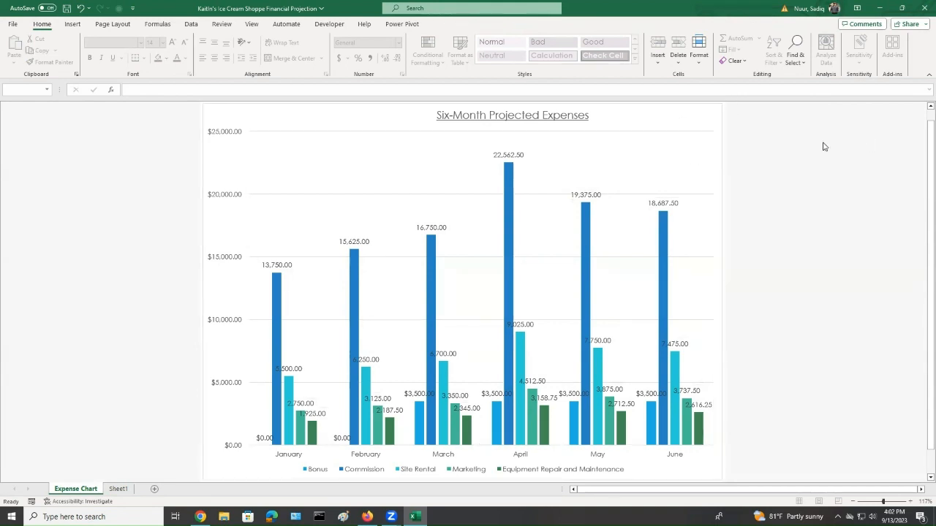
Filter the chart to hide the Bonus and Commission series and apply the filter
{"action": "left_click", "coordinate": [705, 141]}
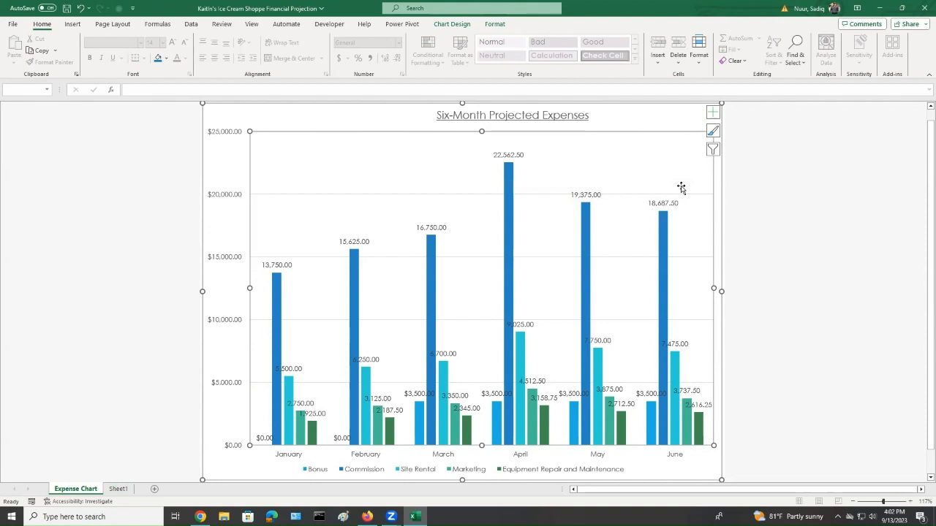
{"action": "left_click", "coordinate": [713, 149]}
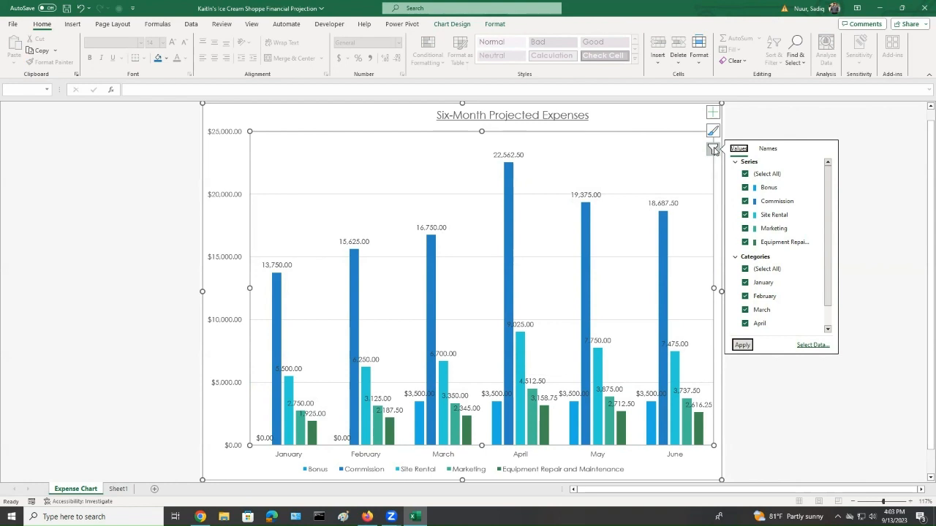
{"action": "left_click", "coordinate": [745, 188]}
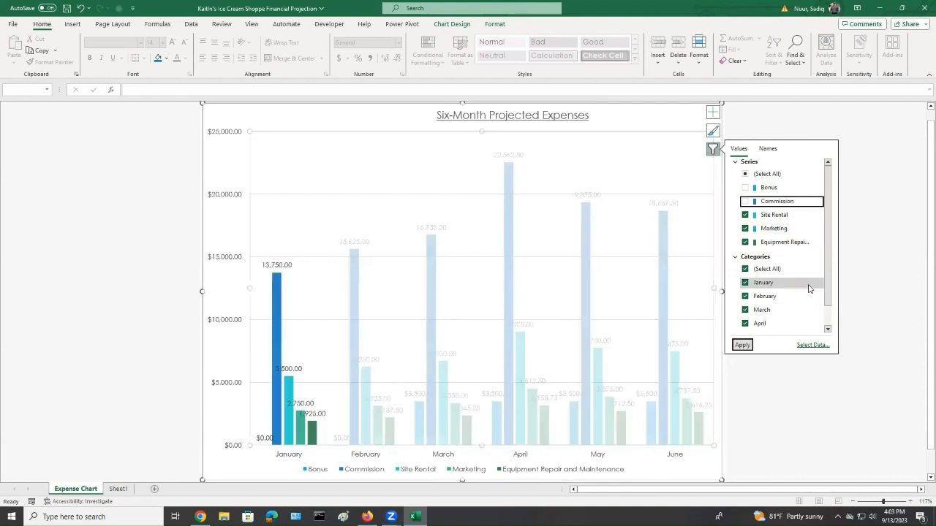
{"action": "left_click", "coordinate": [743, 346]}
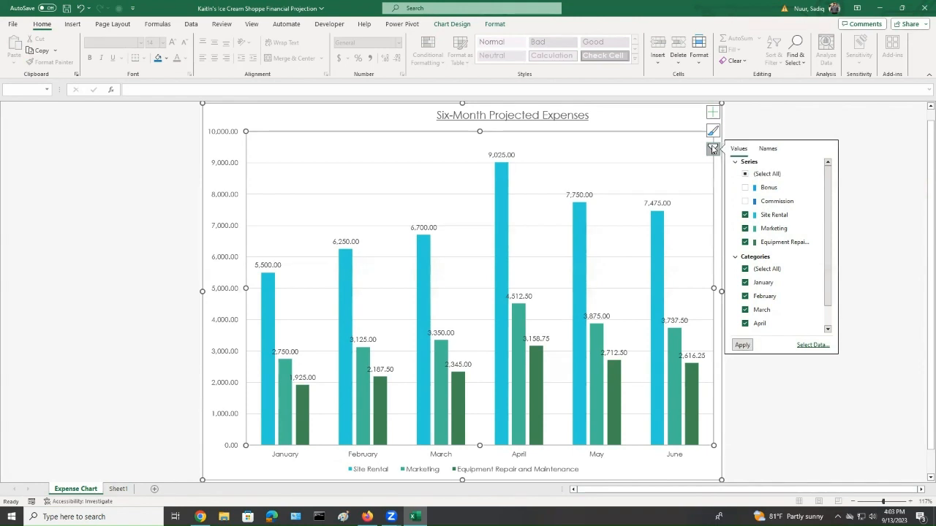
{"action": "left_click", "coordinate": [713, 149]}
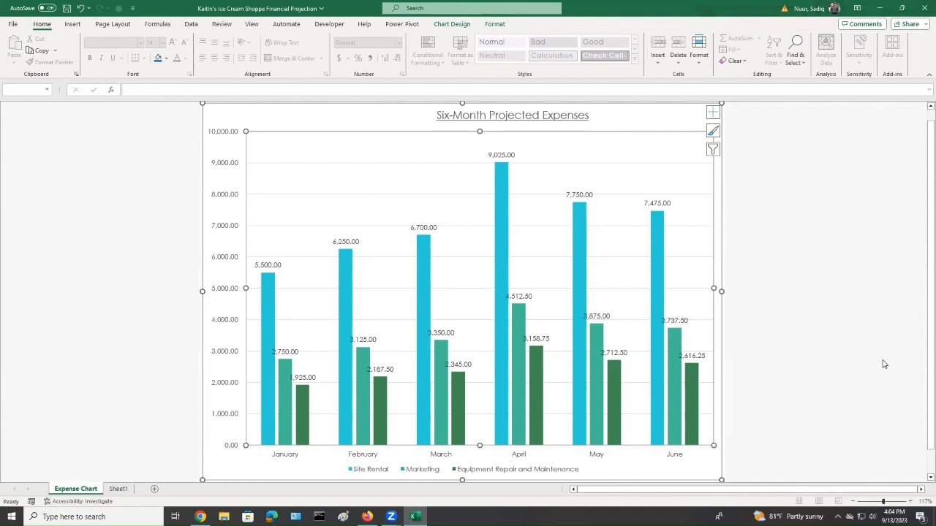
Add axis titles to the chart
{"action": "left_click", "coordinate": [712, 112]}
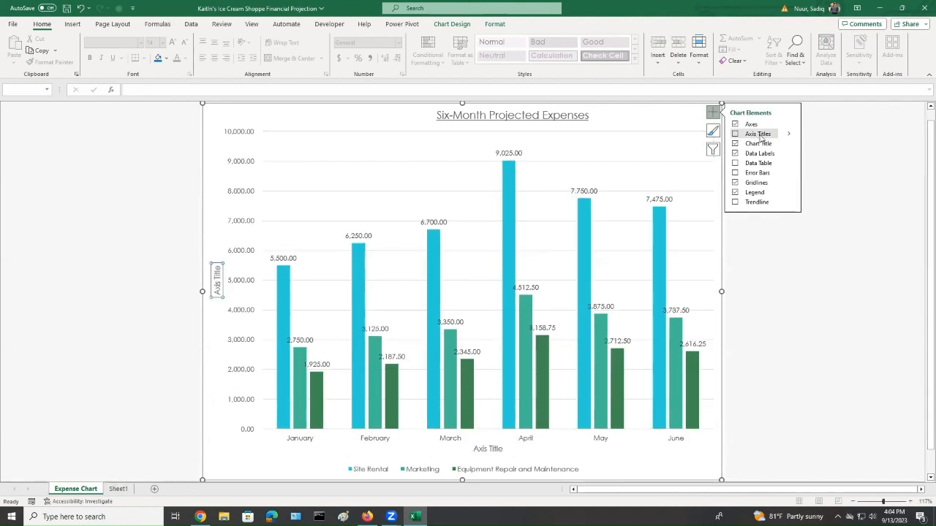
{"action": "left_click", "coordinate": [736, 135]}
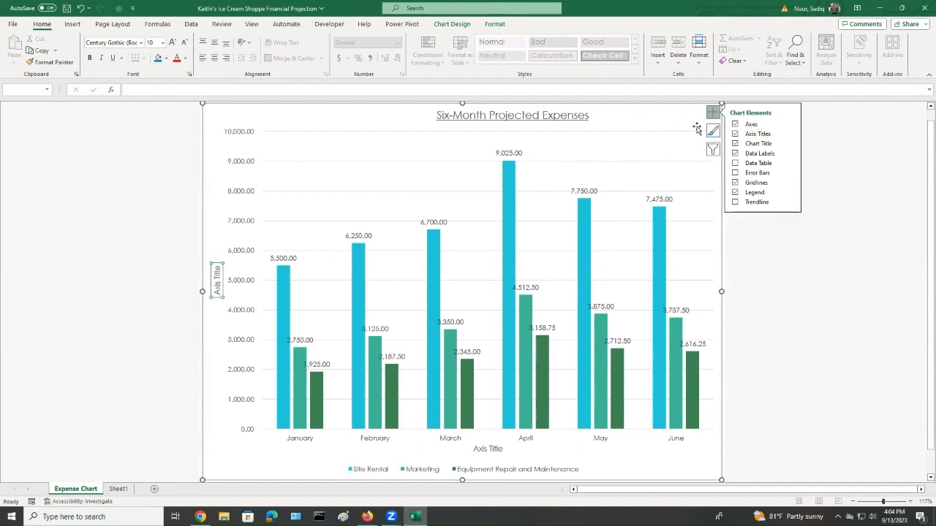
{"action": "left_click", "coordinate": [712, 113]}
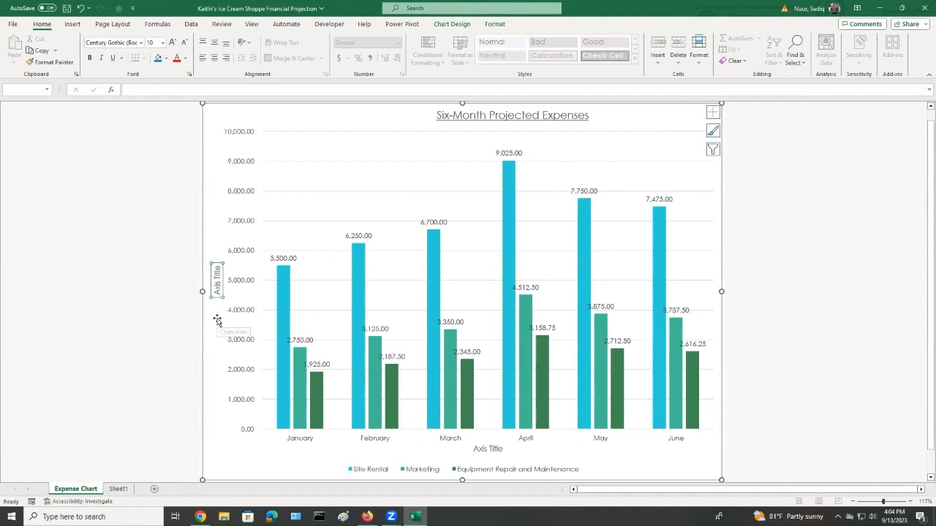
{"action": "key", "text": "ctrl"}
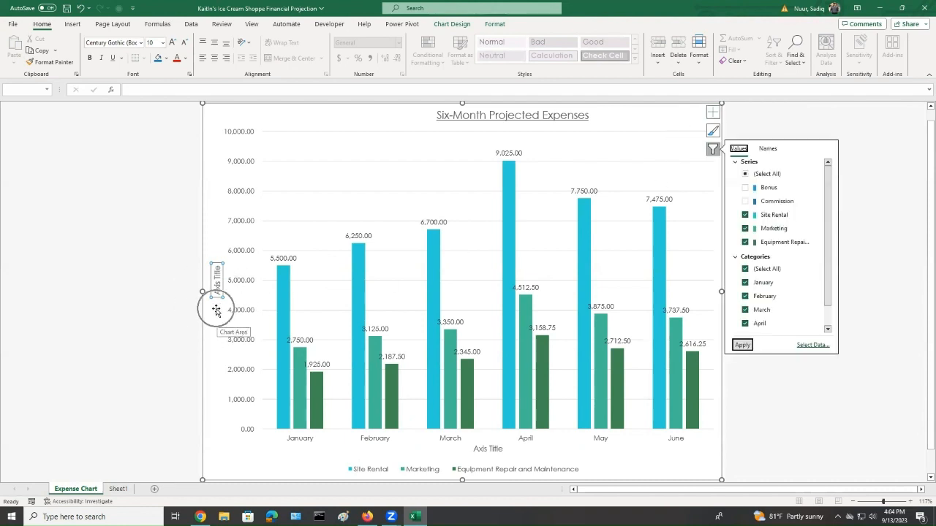
{"action": "key", "text": "ctrl"}
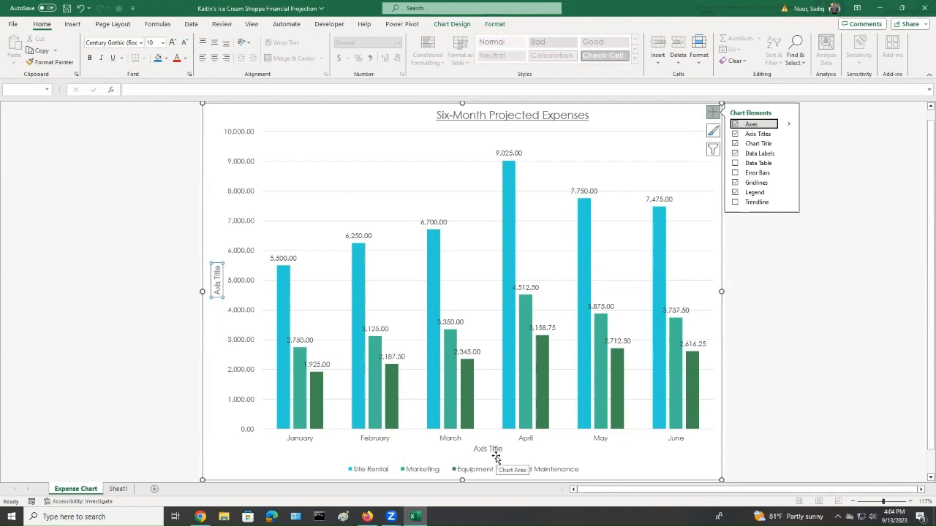
{"action": "key", "text": "ctrl"}
{"action": "key", "text": "ctrl"}
{"action": "key", "text": "ctrl"}
{"action": "key", "text": "ctrl"}
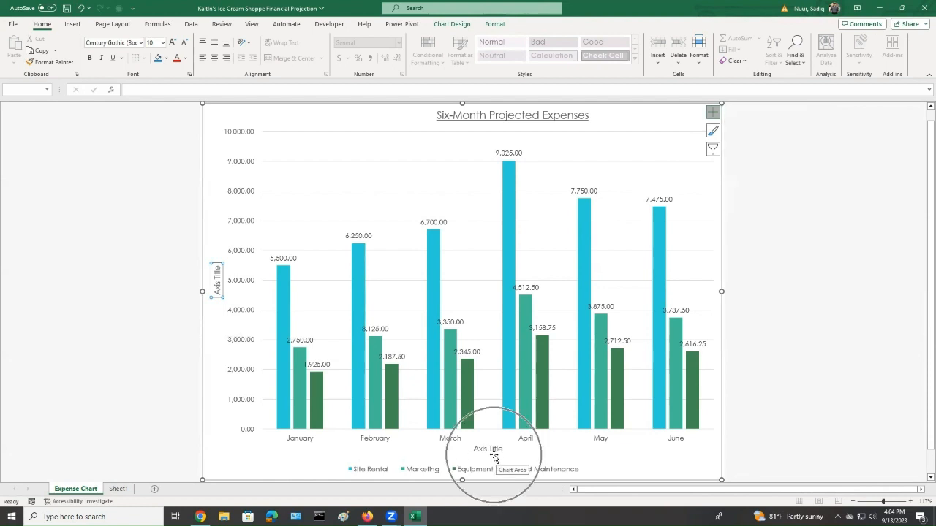
{"action": "key", "text": "ctrl"}
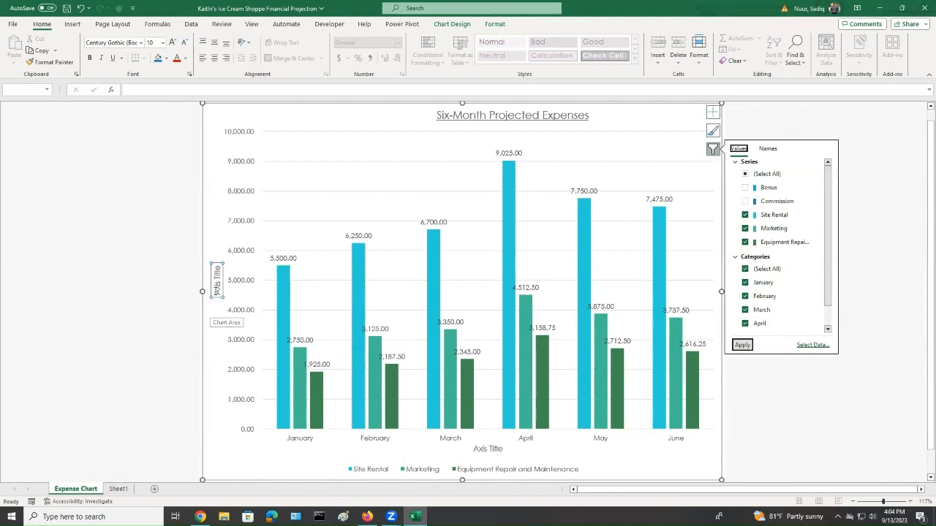
Set the vertical axis title to "$"
{"action": "left_click", "coordinate": [215, 291]}
{"action": "left_click_drag", "start_coordinate": [217, 266], "coordinate": [218, 297]}
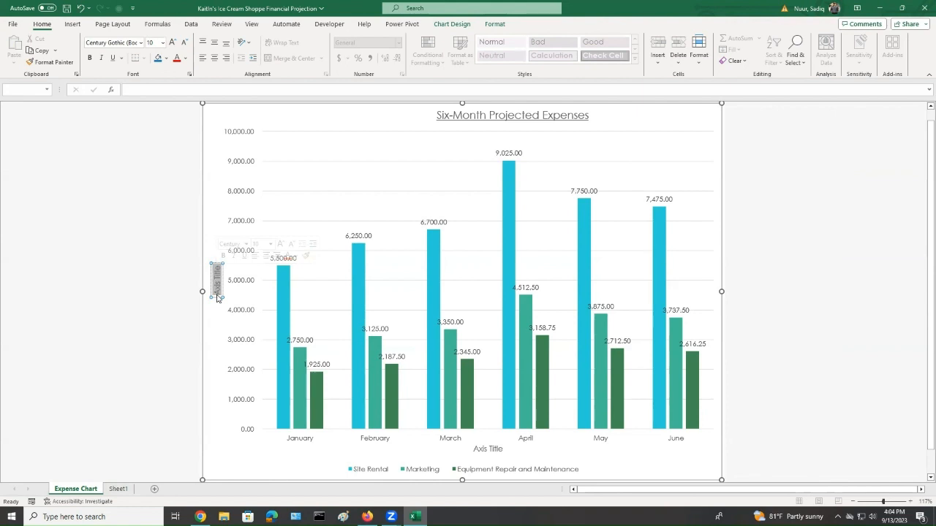
{"action": "type", "text": "S"}
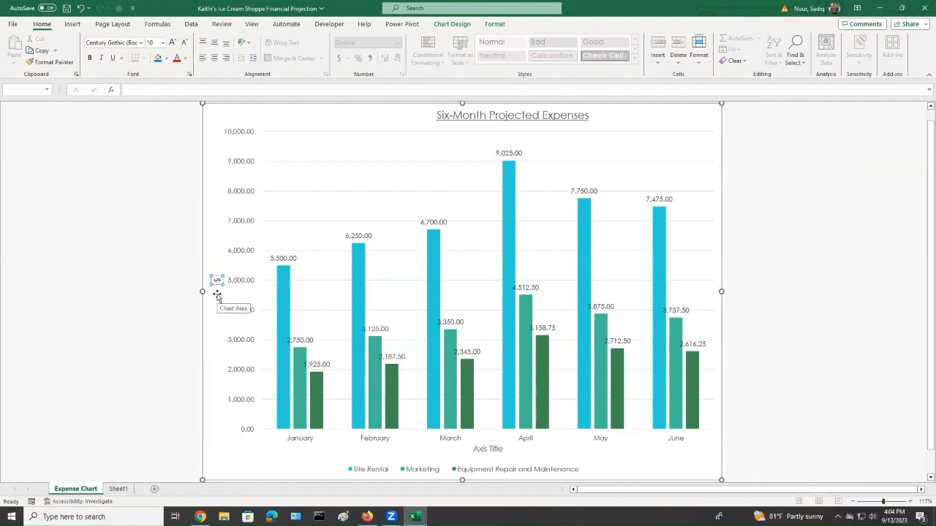
Delete the horizontal axis title
{"action": "left_click", "coordinate": [488, 450]}
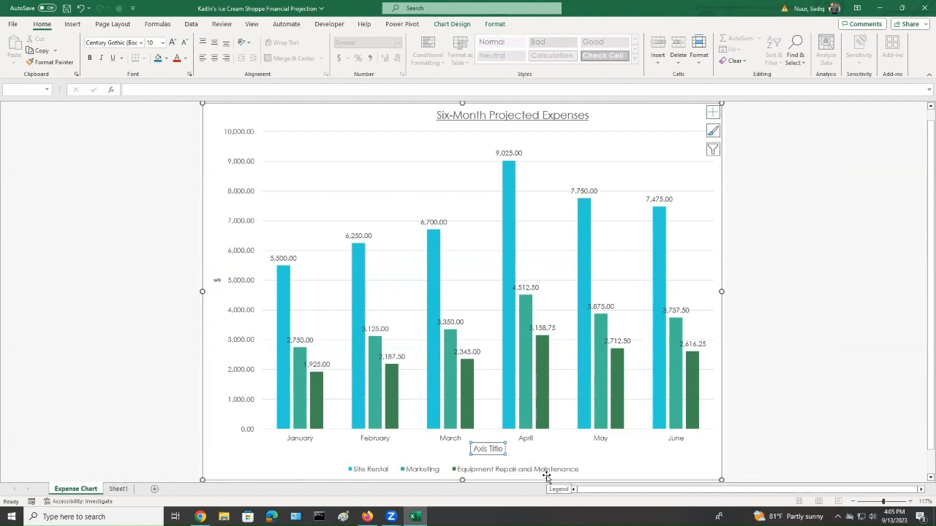
{"action": "key", "text": "Delete"}
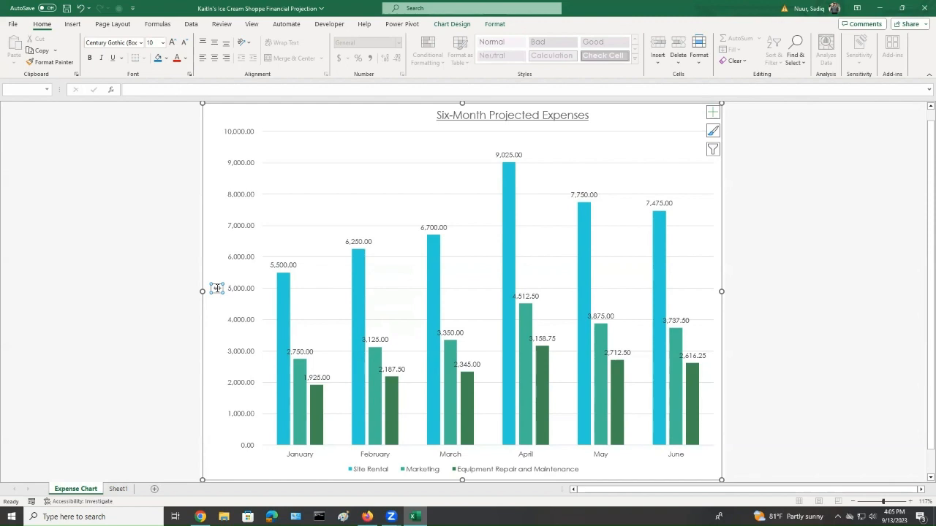
{"action": "left_click", "coordinate": [713, 113]}
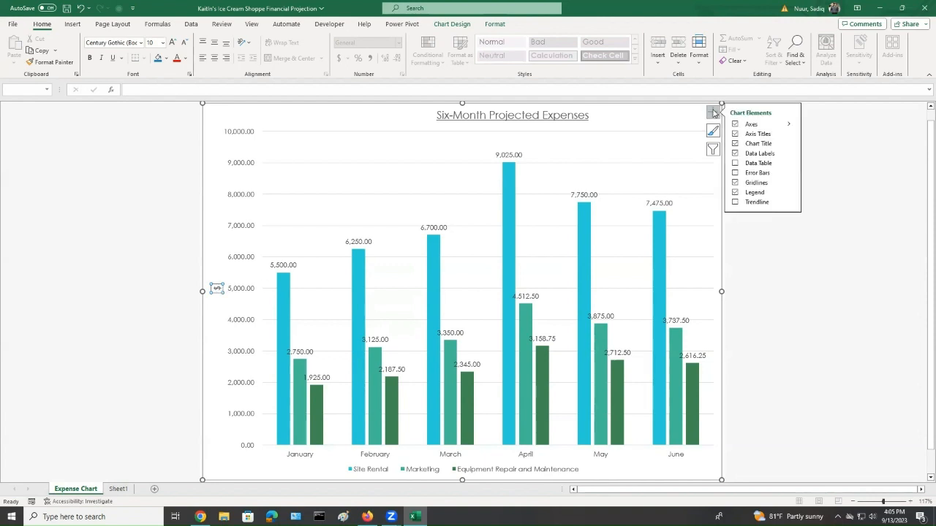
{"action": "left_click", "coordinate": [789, 135]}
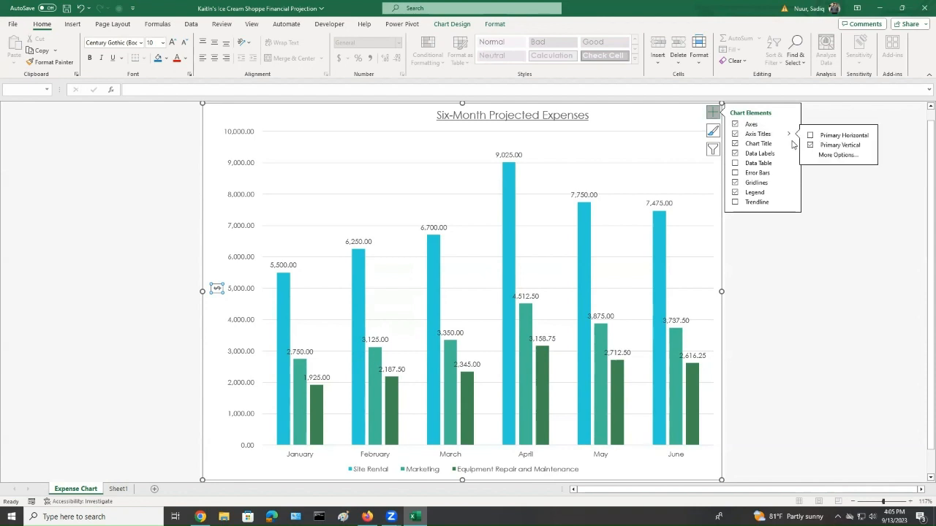
{"action": "left_click", "coordinate": [849, 136]}
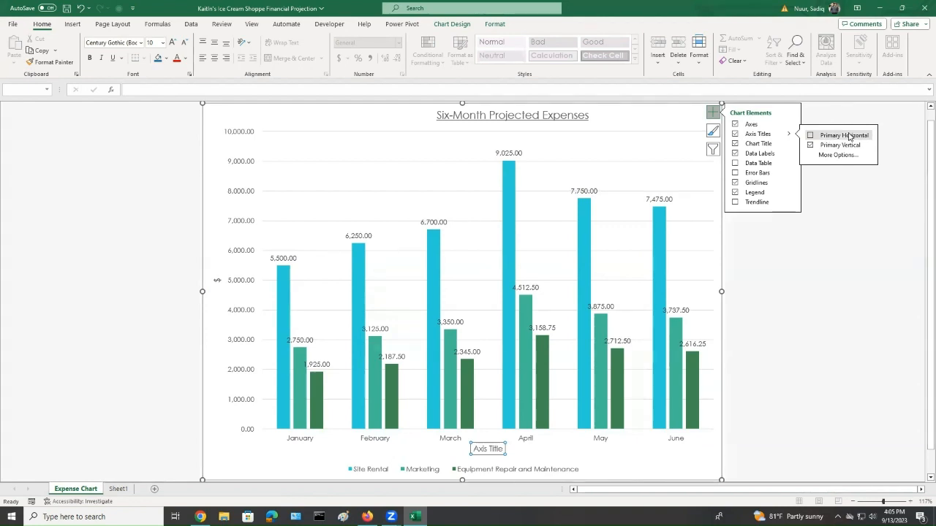
{"action": "left_click", "coordinate": [810, 135]}
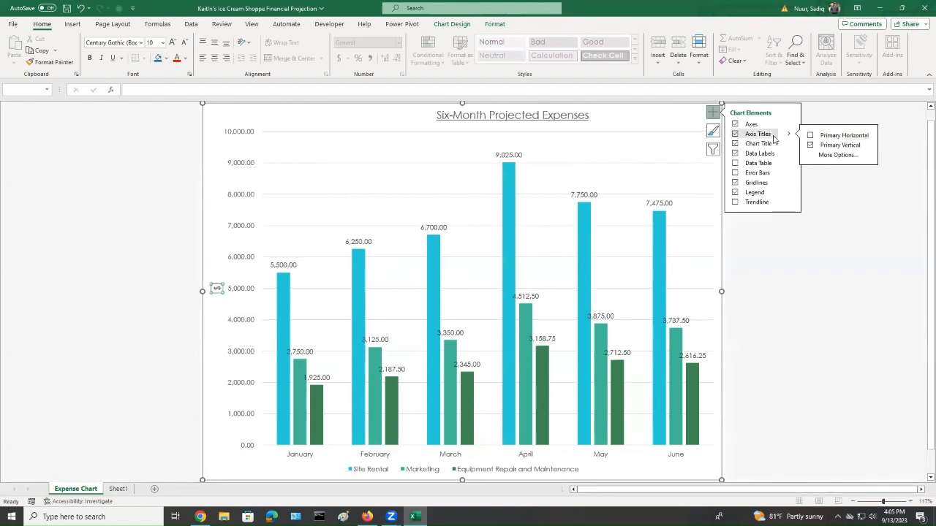
{"action": "left_click", "coordinate": [810, 135]}
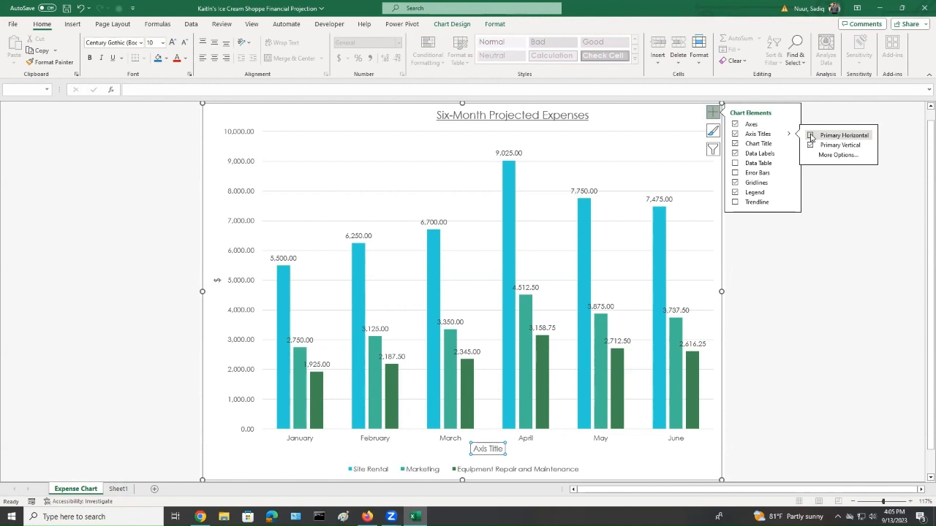
{"action": "left_click", "coordinate": [810, 135]}
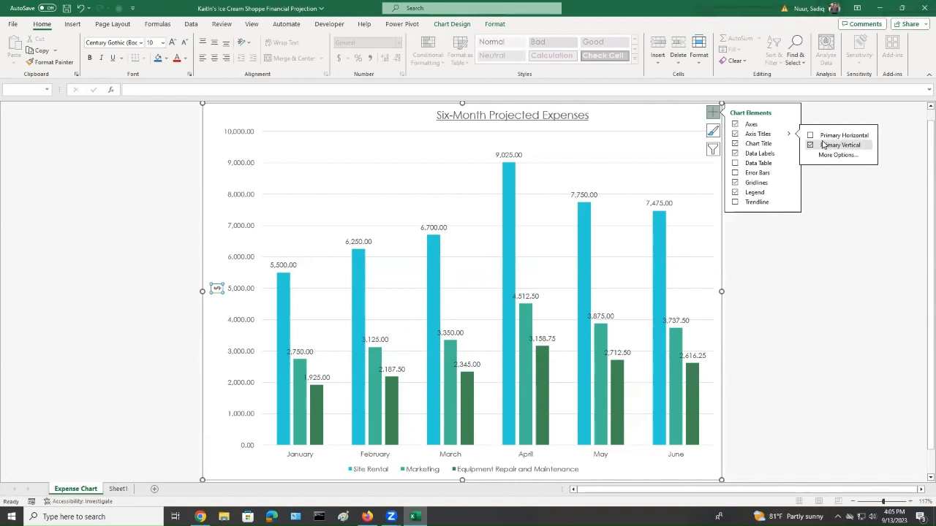
{"action": "left_click", "coordinate": [811, 136]}
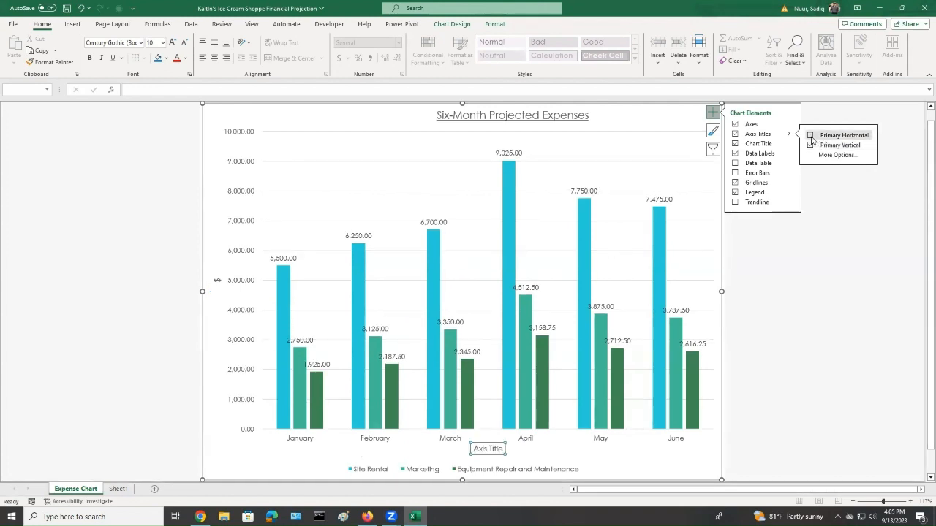
{"action": "left_click", "coordinate": [810, 136]}
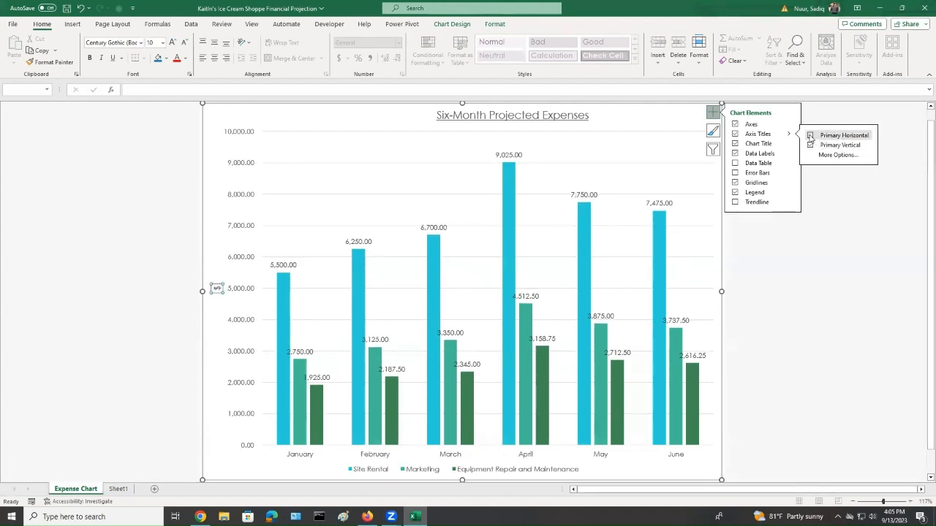
{"action": "left_click", "coordinate": [809, 136]}
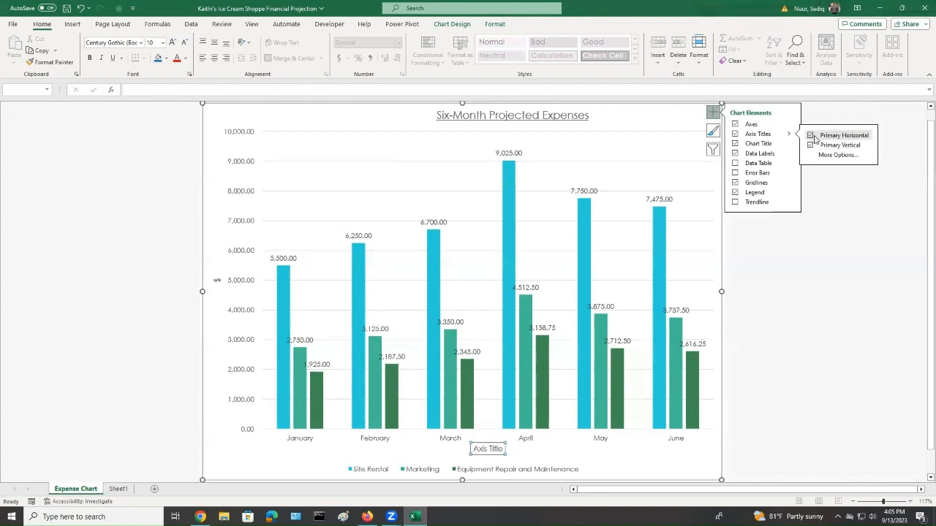
{"action": "left_click", "coordinate": [810, 136]}
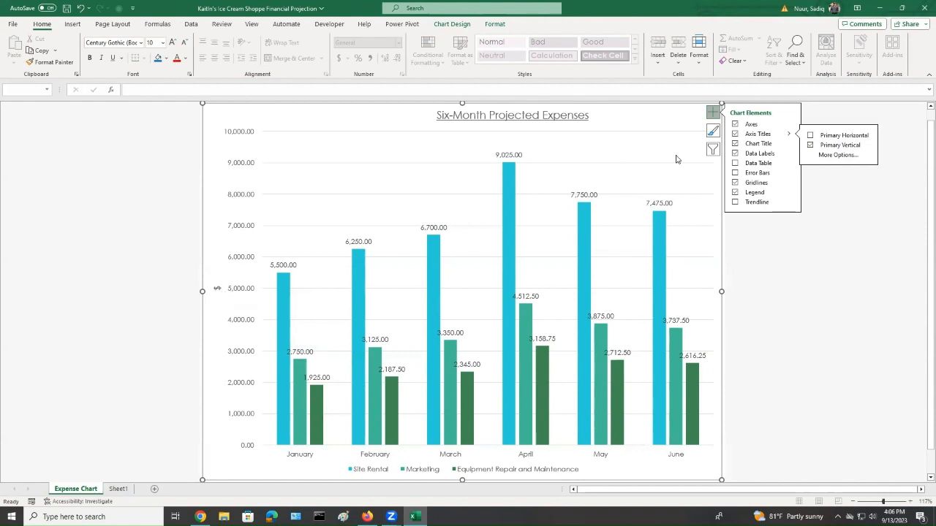
{"action": "left_click", "coordinate": [710, 117]}
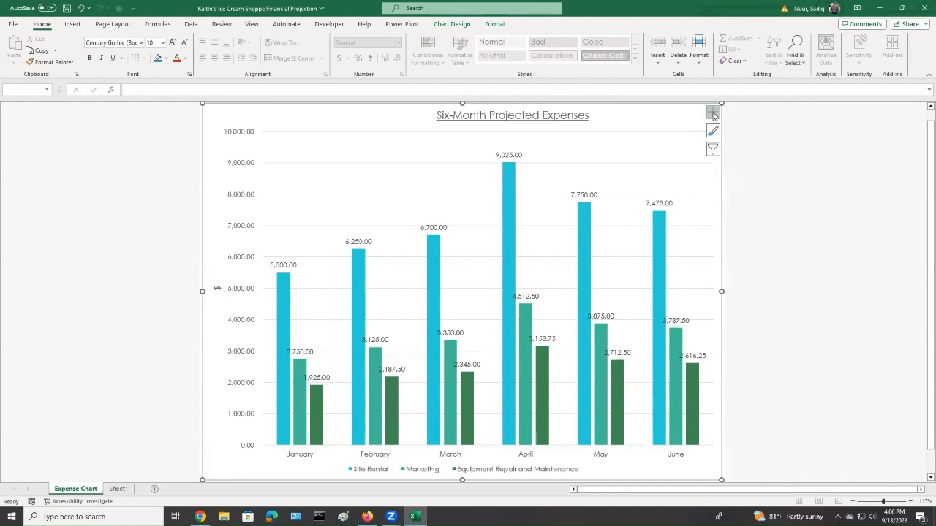
Set the vertical axis title's text direction to Rotate all text 270° in its Format Axis Title alignment options
{"action": "left_click", "coordinate": [217, 288]}
{"action": "right_click", "coordinate": [215, 289]}
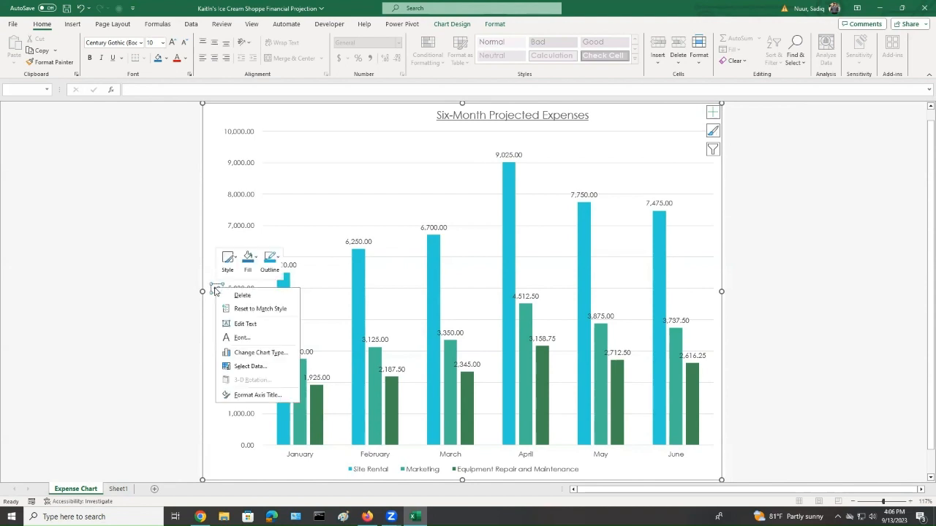
{"action": "left_click", "coordinate": [257, 395]}
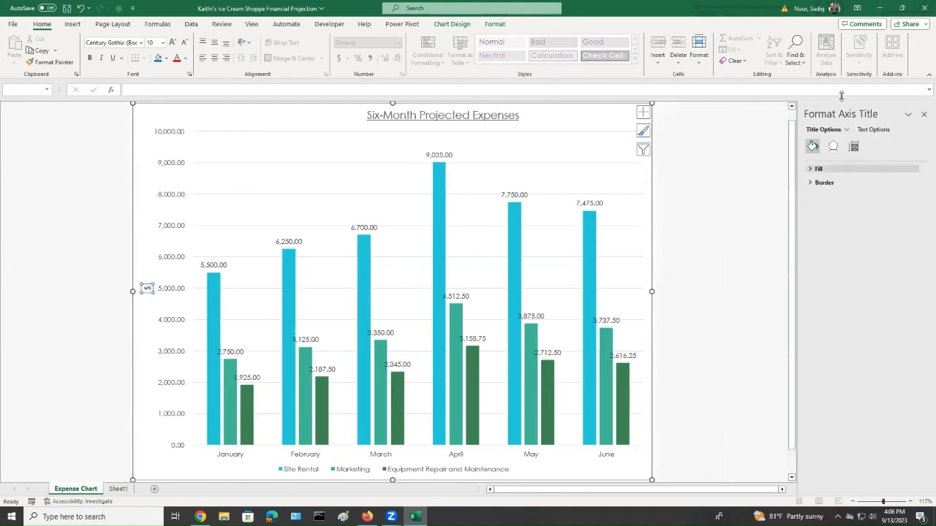
{"action": "left_click", "coordinate": [853, 148]}
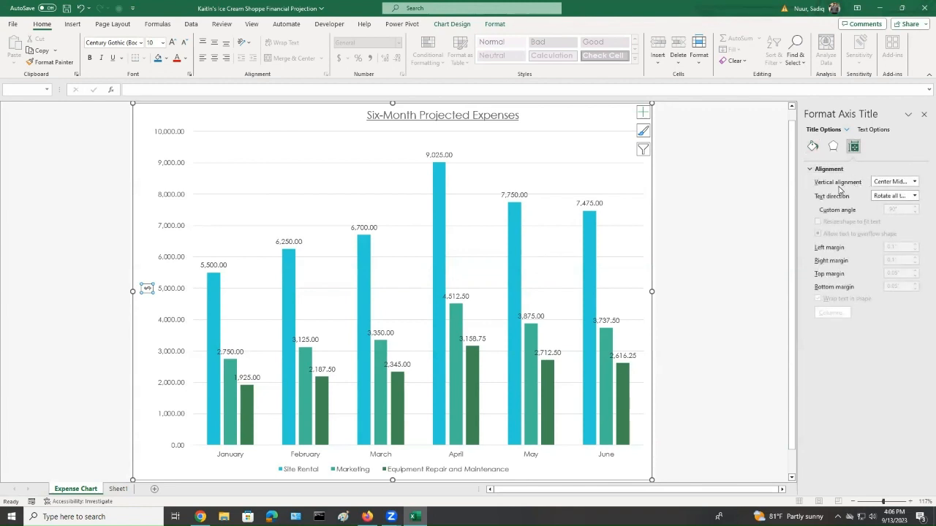
{"action": "left_click", "coordinate": [915, 182]}
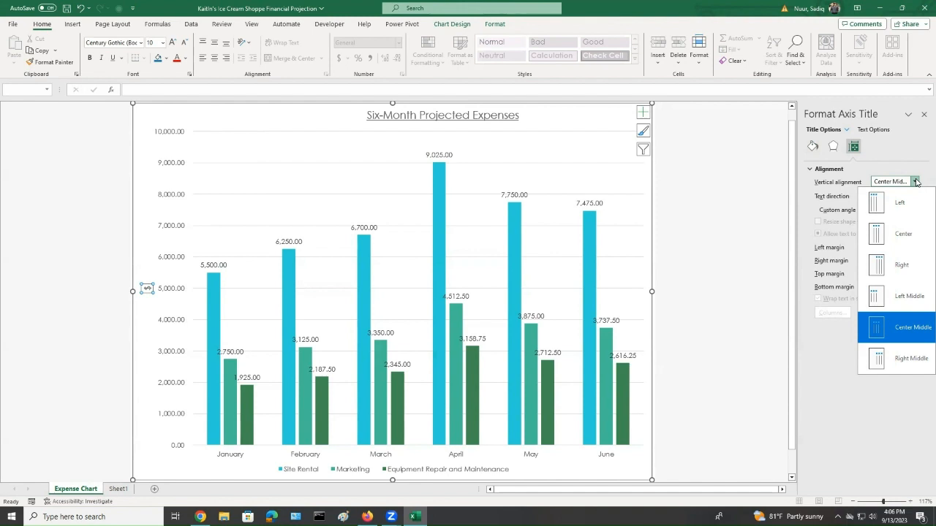
{"action": "left_click", "coordinate": [910, 152]}
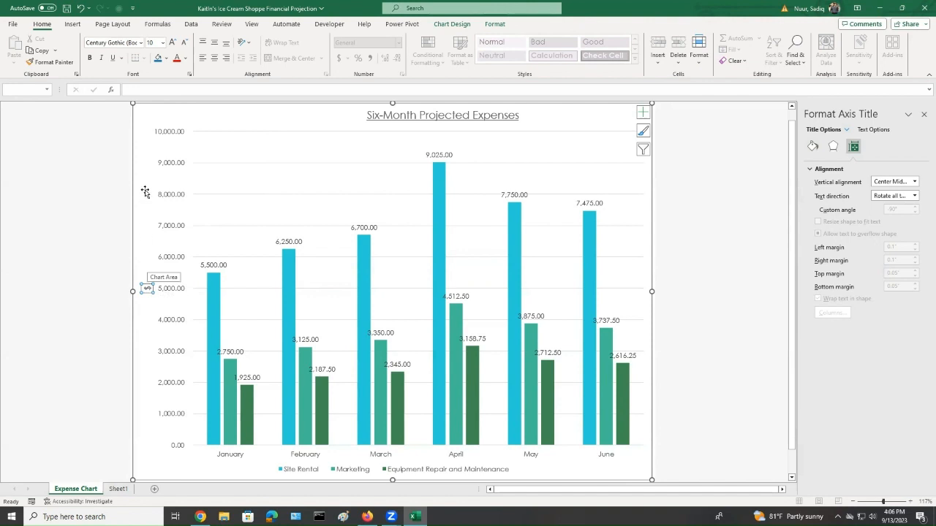
{"action": "left_click", "coordinate": [914, 196]}
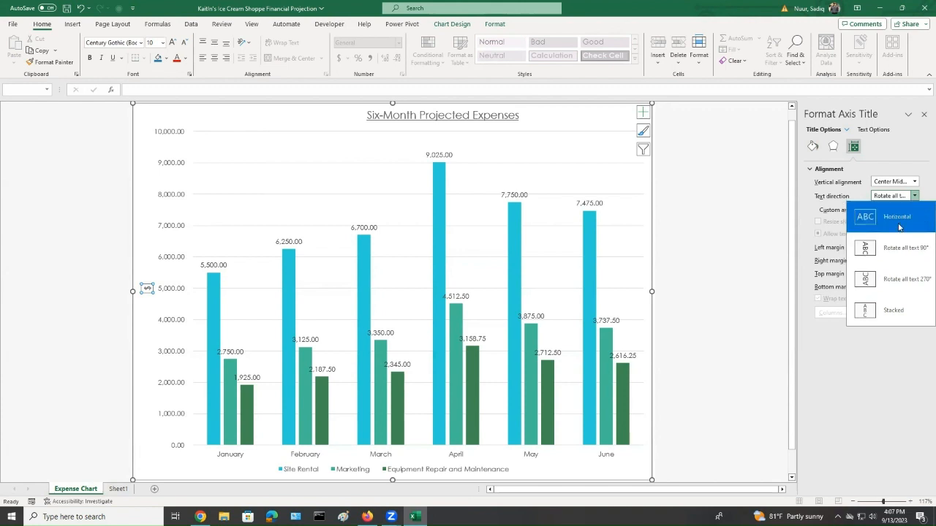
{"action": "left_click", "coordinate": [917, 285]}
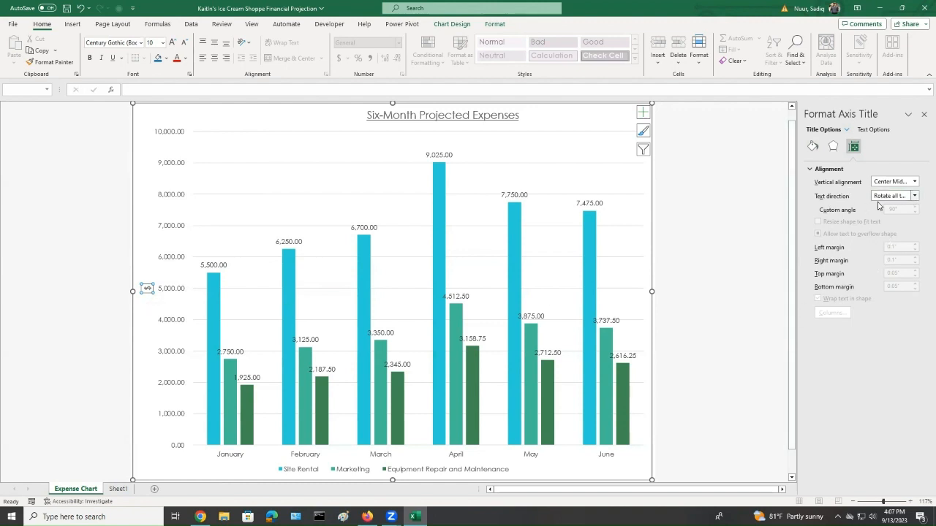
{"action": "left_click", "coordinate": [923, 117]}
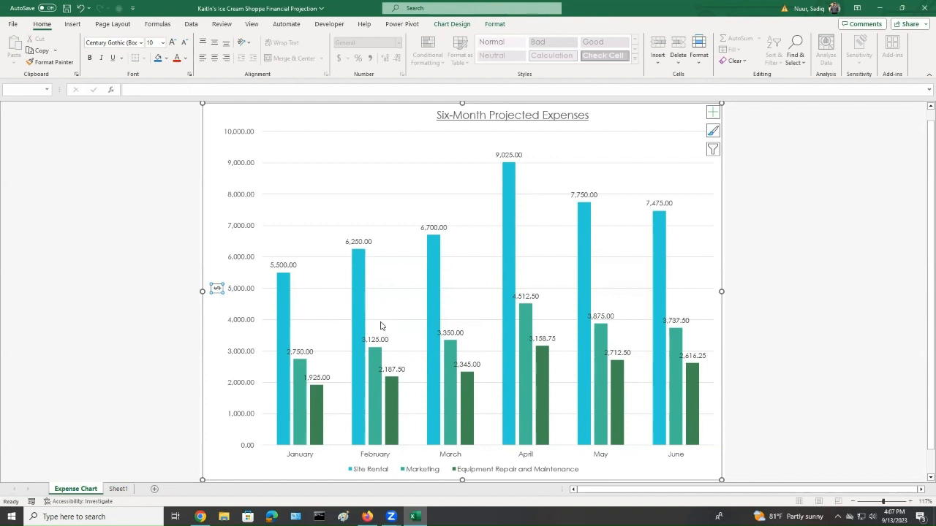
Apply chart Style 3 to the expense chart
{"action": "mouse_move", "coordinate": [361, 363]}
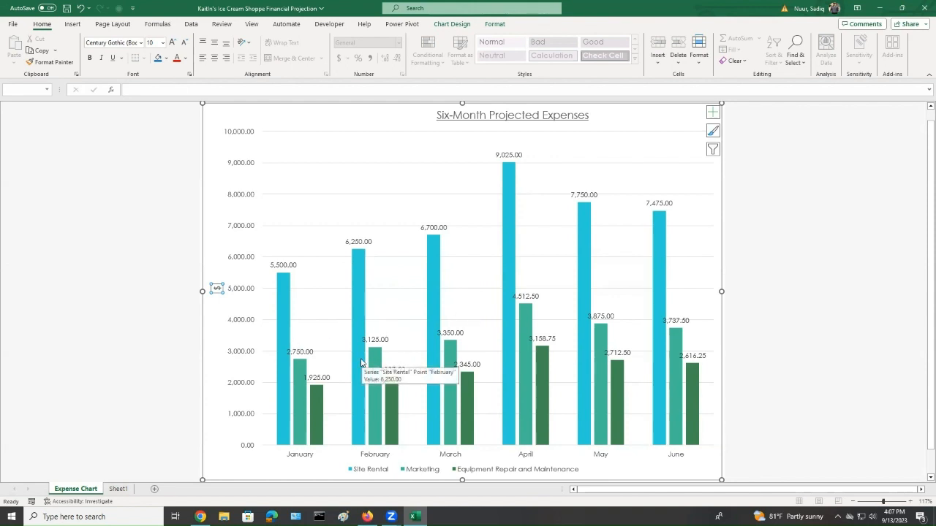
{"action": "left_click", "coordinate": [433, 179]}
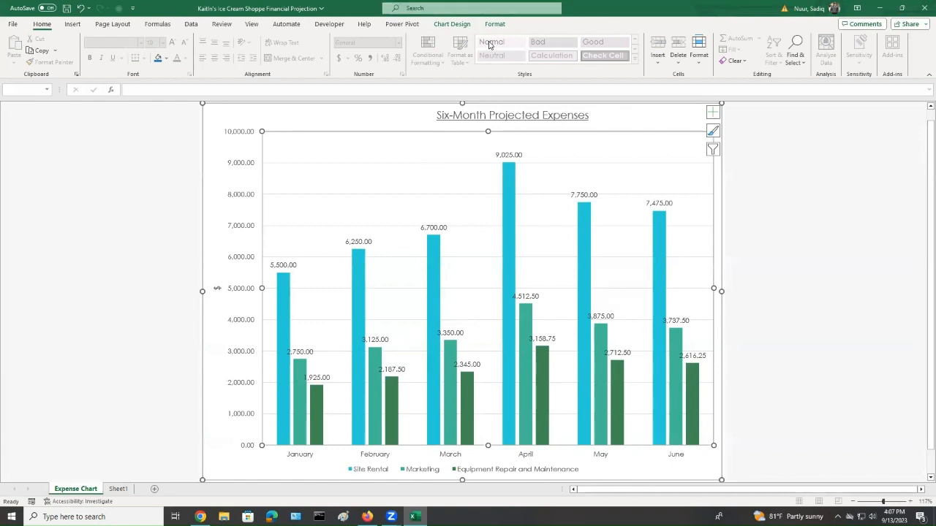
{"action": "key", "text": "Escape"}
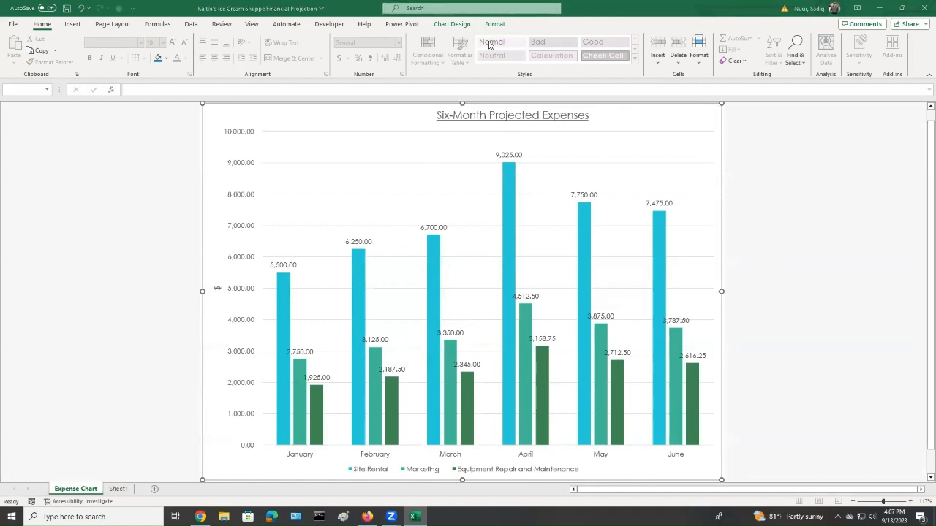
{"action": "left_click", "coordinate": [451, 27]}
{"action": "left_click", "coordinate": [451, 24]}
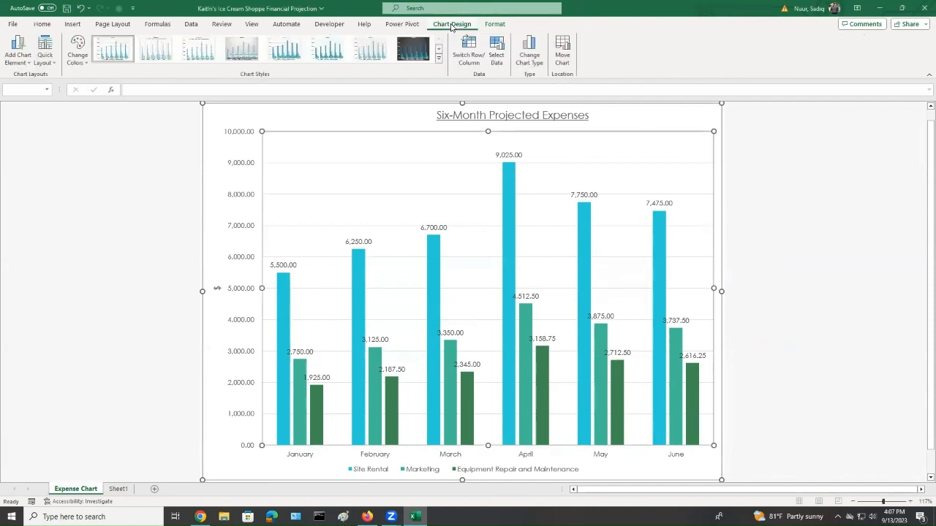
{"action": "mouse_move", "coordinate": [705, 152]}
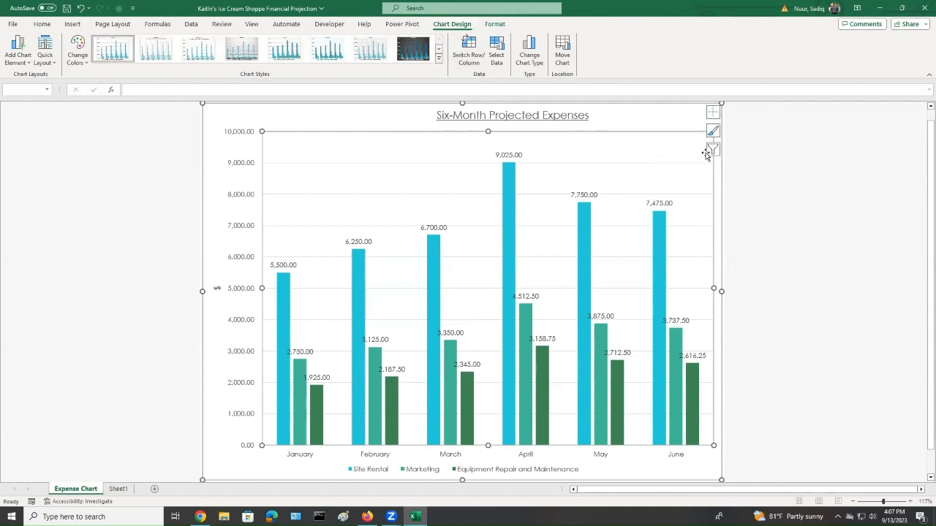
{"action": "left_click", "coordinate": [713, 112]}
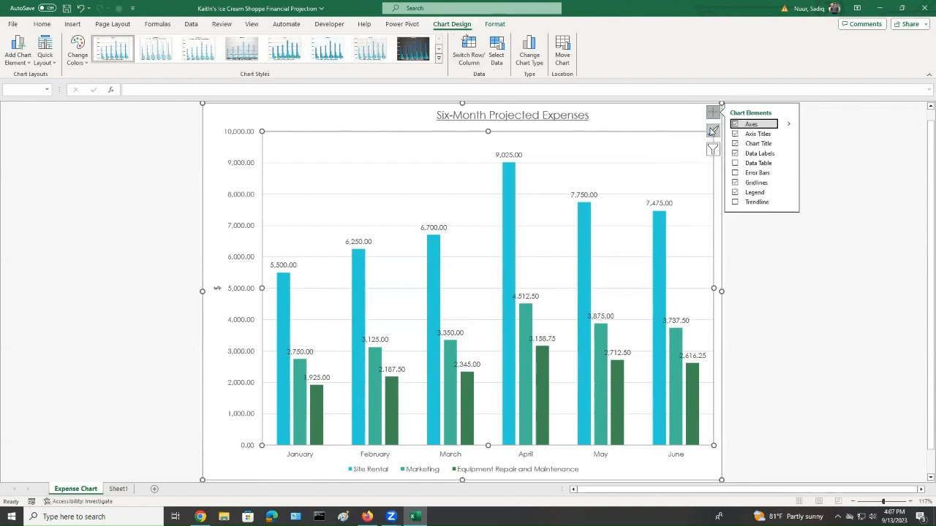
{"action": "left_click", "coordinate": [712, 131]}
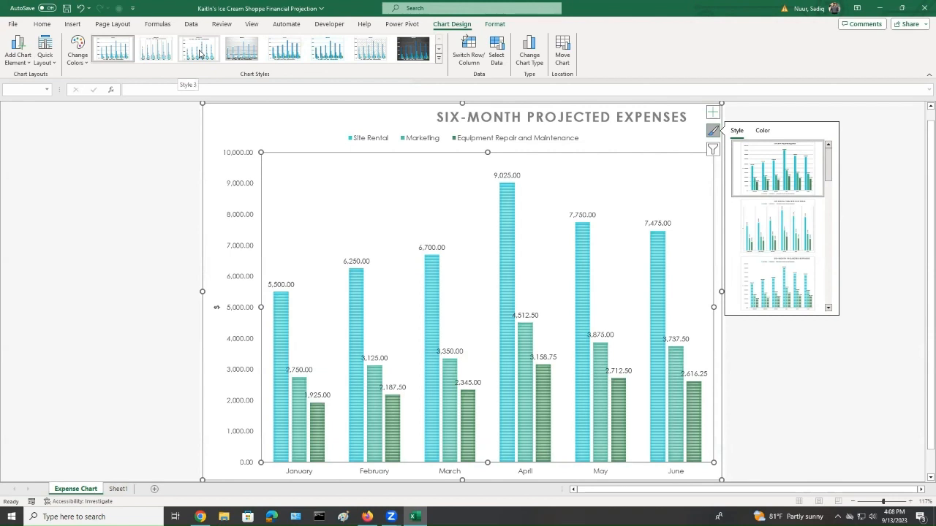
{"action": "left_click", "coordinate": [199, 53]}
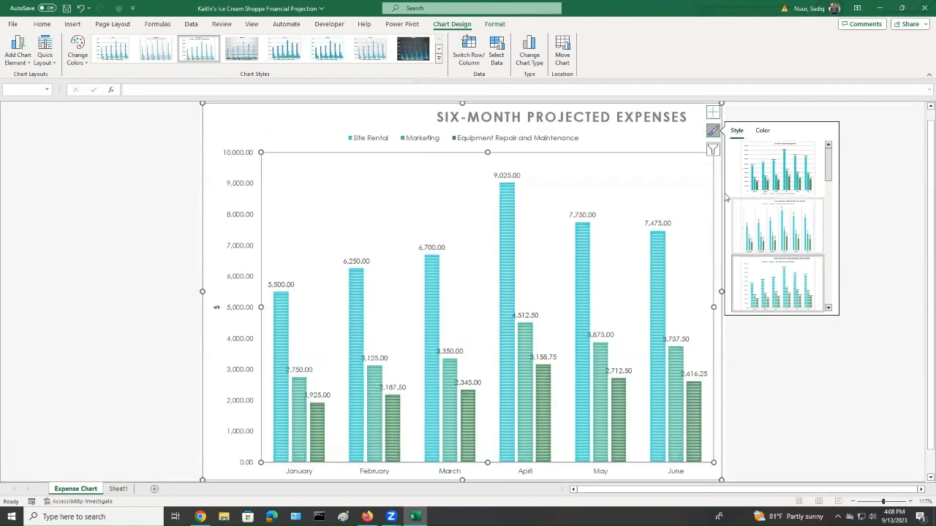
{"action": "left_click", "coordinate": [713, 133]}
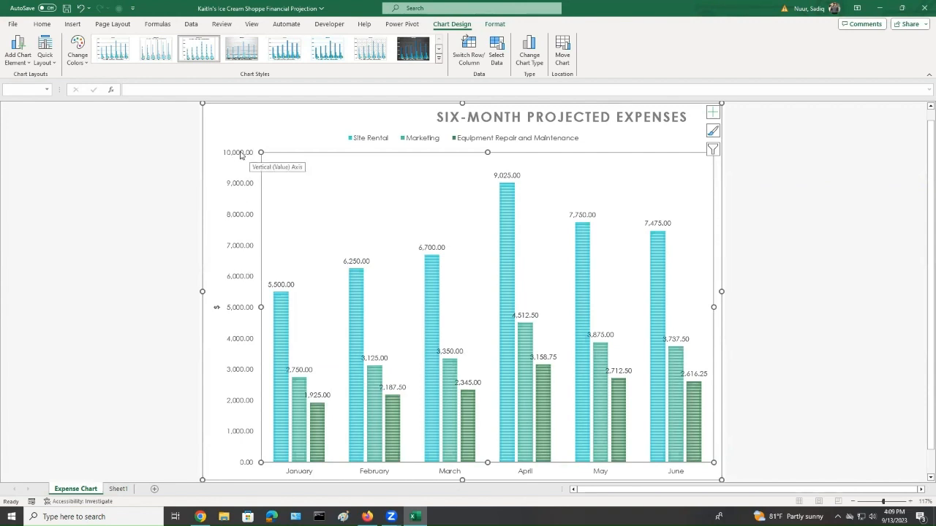
Format the vertical axis numbers to show 0 decimal places
{"action": "left_click", "coordinate": [242, 155]}
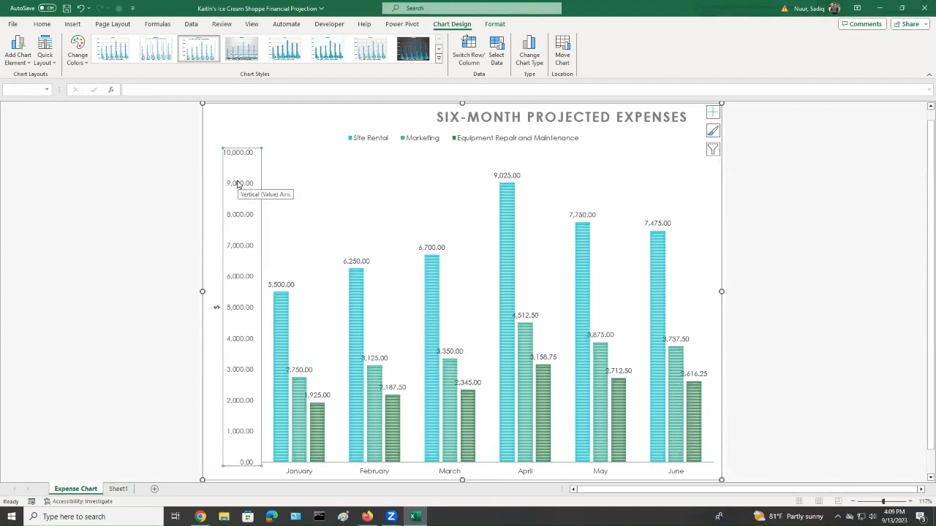
{"action": "right_click", "coordinate": [236, 184]}
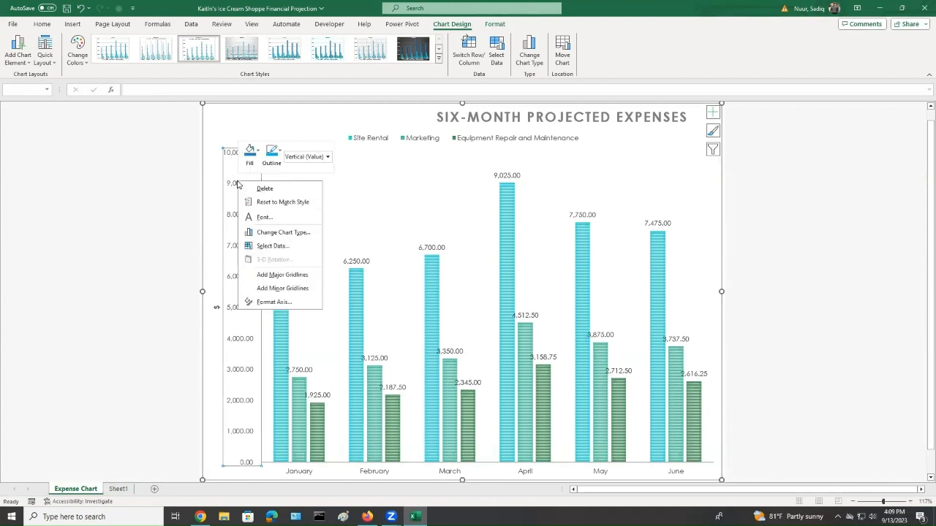
{"action": "left_click", "coordinate": [276, 303]}
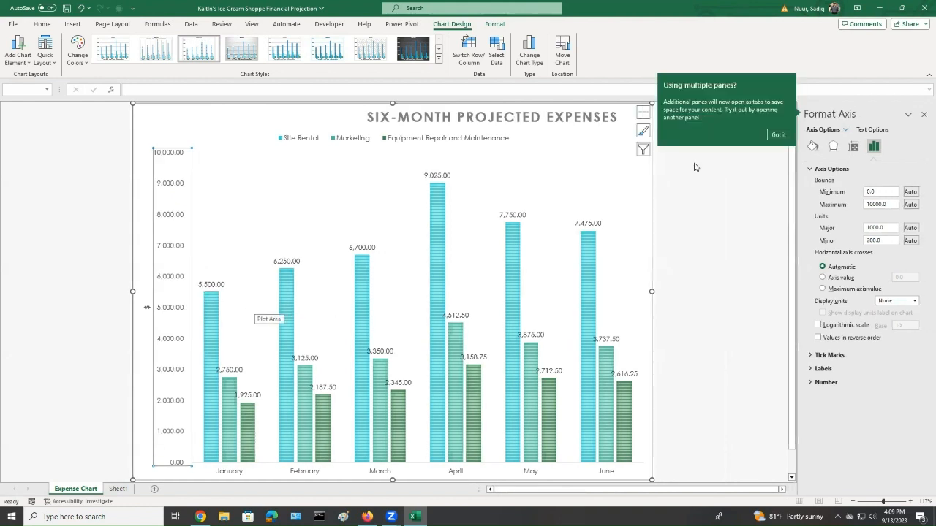
{"action": "left_click", "coordinate": [778, 135]}
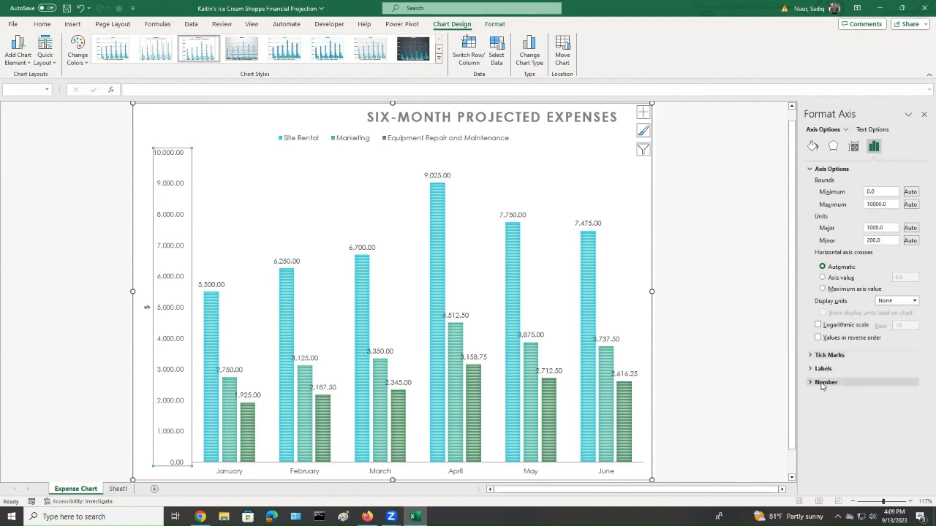
{"action": "left_click", "coordinate": [822, 383]}
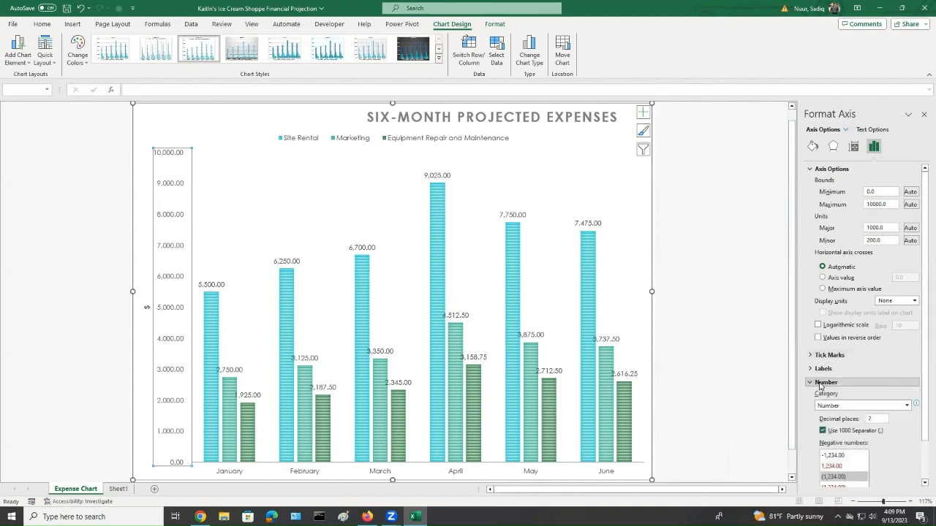
{"action": "scroll", "coordinate": [822, 385], "scroll_direction": "down", "scroll_amount": 1}
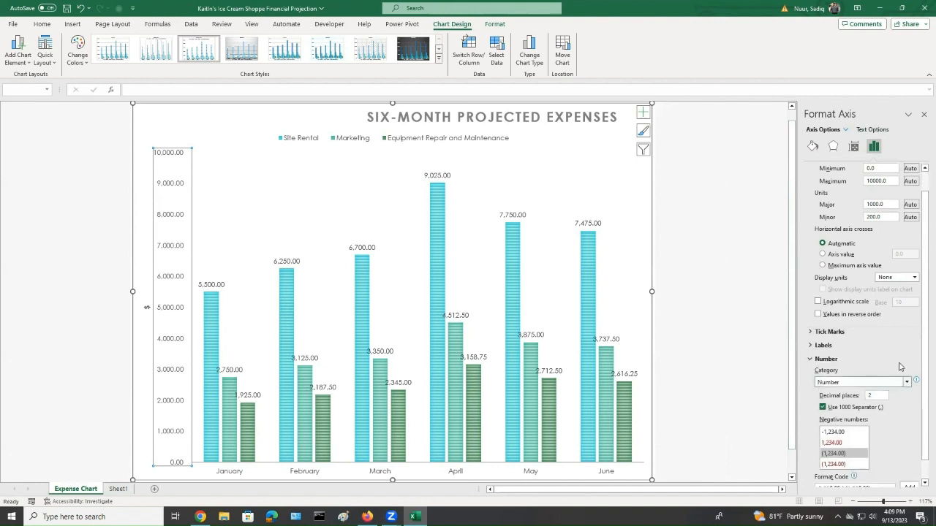
{"action": "scroll", "coordinate": [921, 389], "scroll_direction": "down", "scroll_amount": 1}
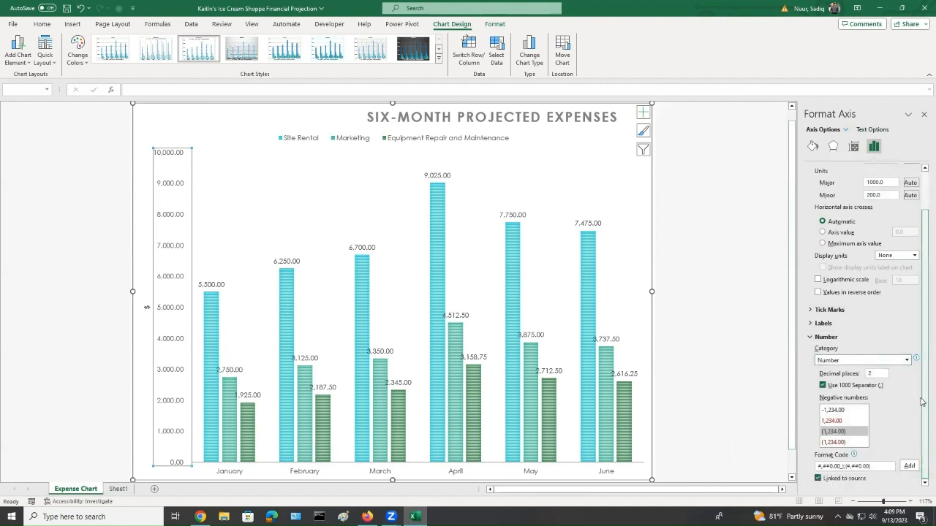
{"action": "double_click", "coordinate": [869, 374]}
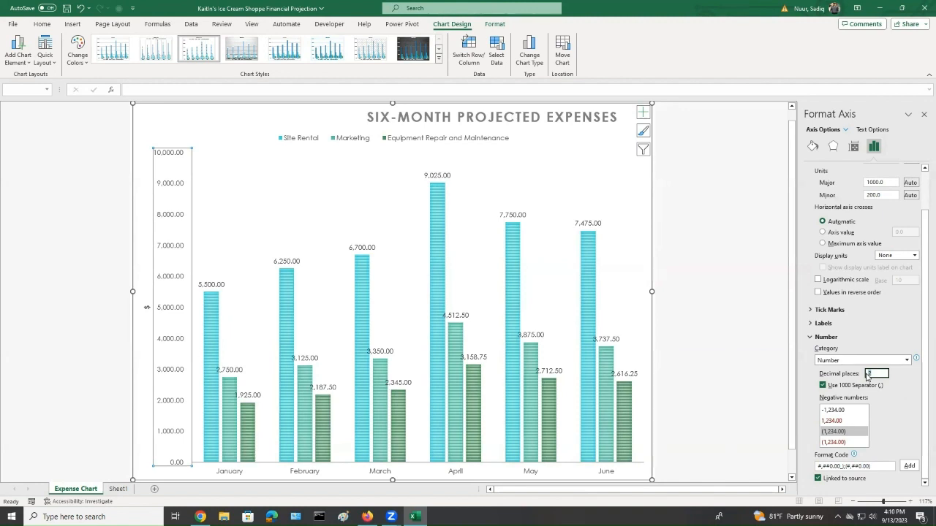
{"action": "type", "text": "0"}
{"action": "left_click", "coordinate": [909, 467]}
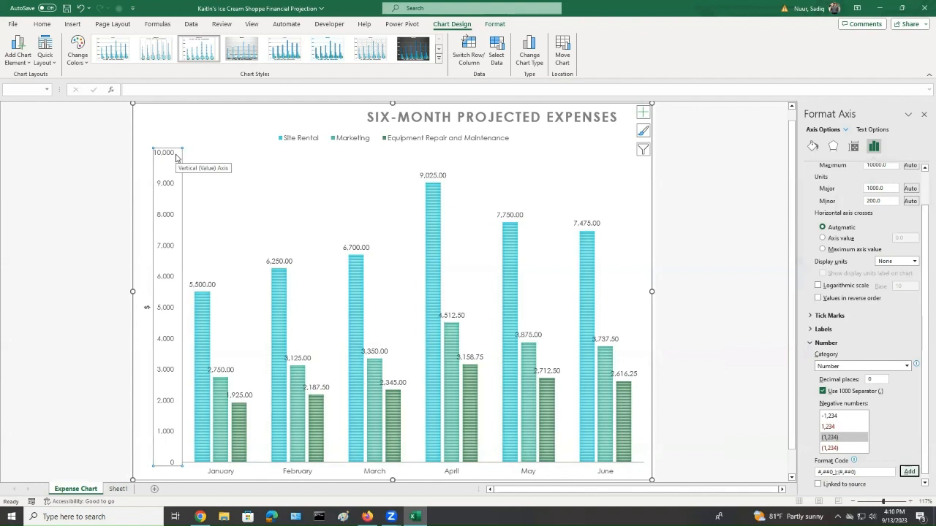
{"action": "left_click", "coordinate": [923, 115]}
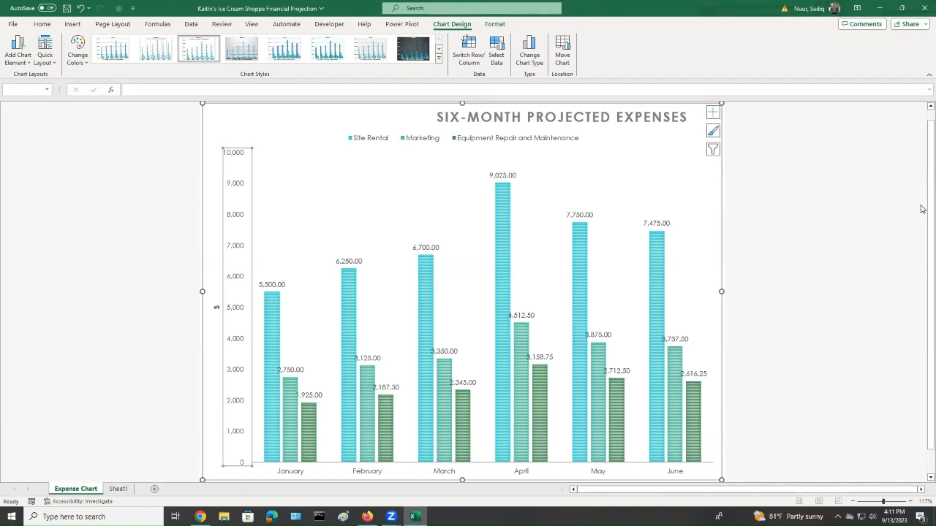
Remove the data labels from the expense chart
{"action": "left_click", "coordinate": [713, 113]}
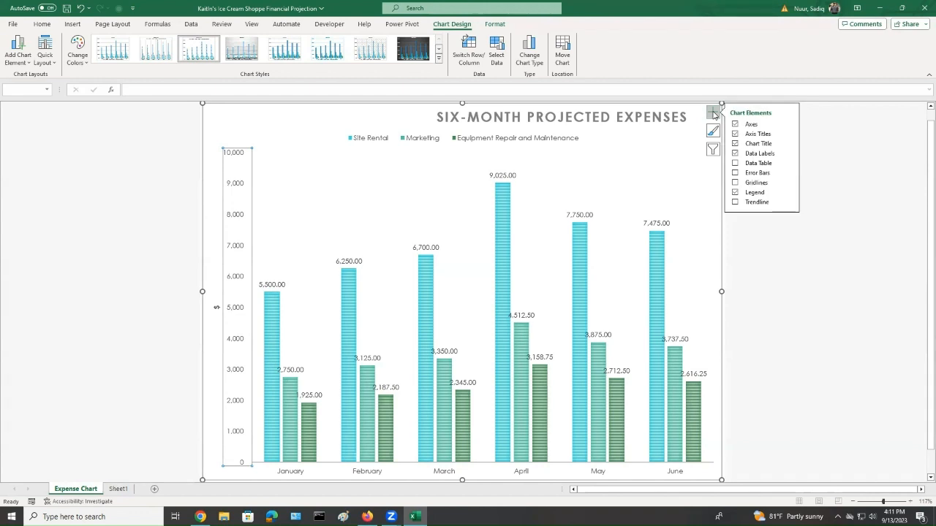
{"action": "left_click", "coordinate": [735, 154]}
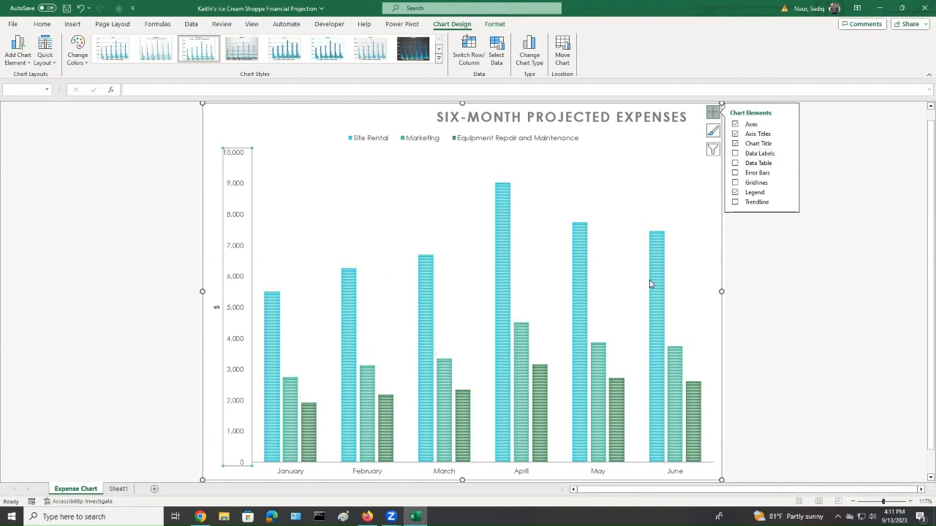
Filter the chart to also include the Bonus and Commission series
{"action": "left_click", "coordinate": [712, 150]}
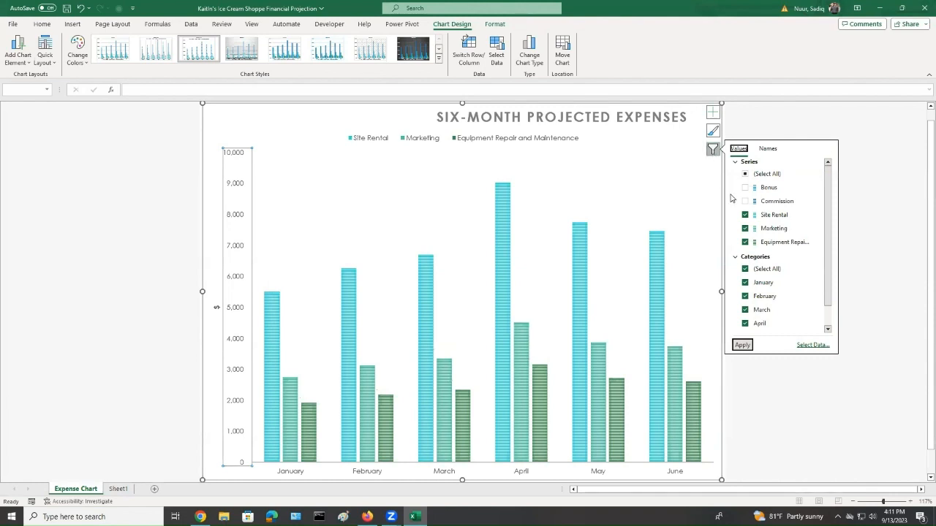
{"action": "left_click", "coordinate": [745, 188]}
{"action": "left_click", "coordinate": [745, 202]}
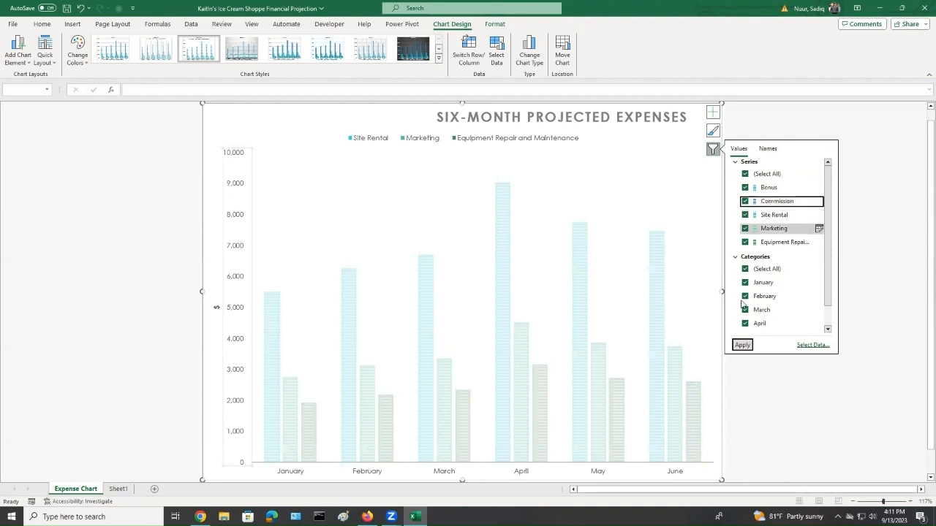
{"action": "left_click", "coordinate": [741, 345]}
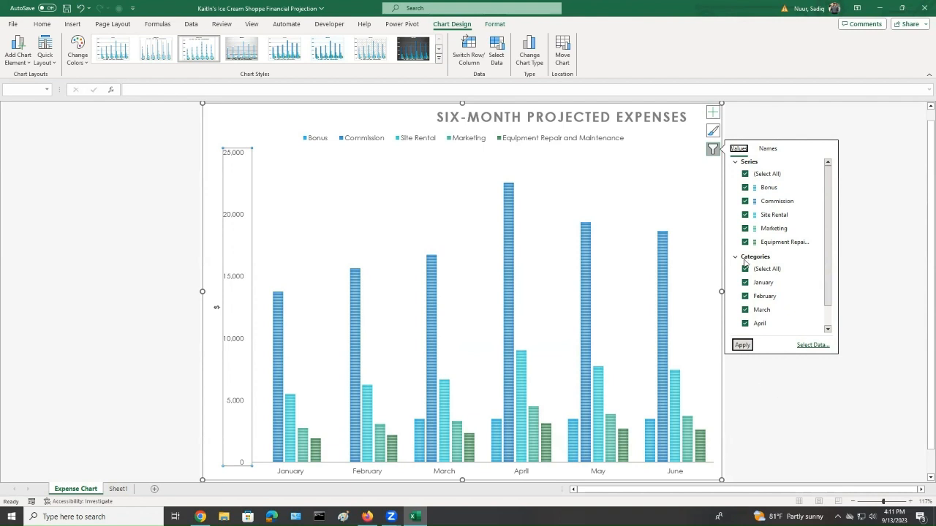
{"action": "left_click", "coordinate": [713, 150]}
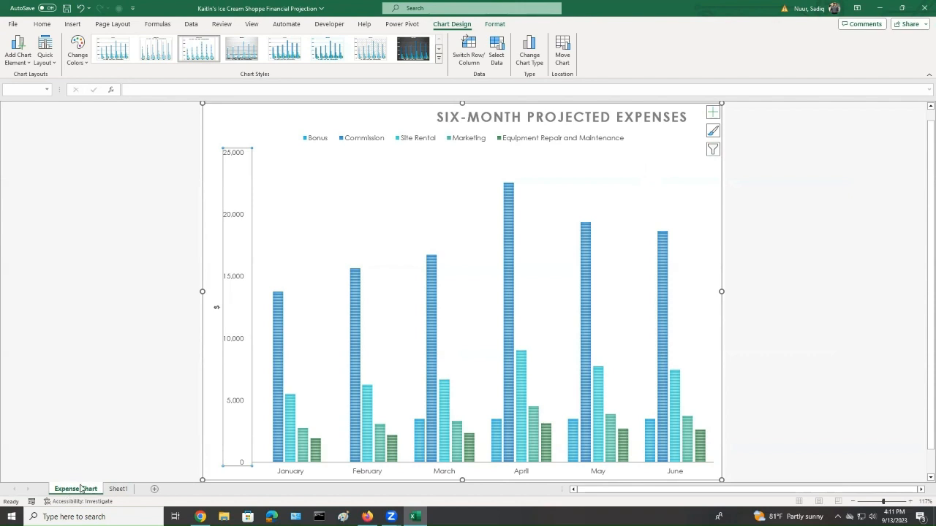
Set the Expense Chart sheet tab color to Green, Accent 4
{"action": "key", "text": "ctrl"}
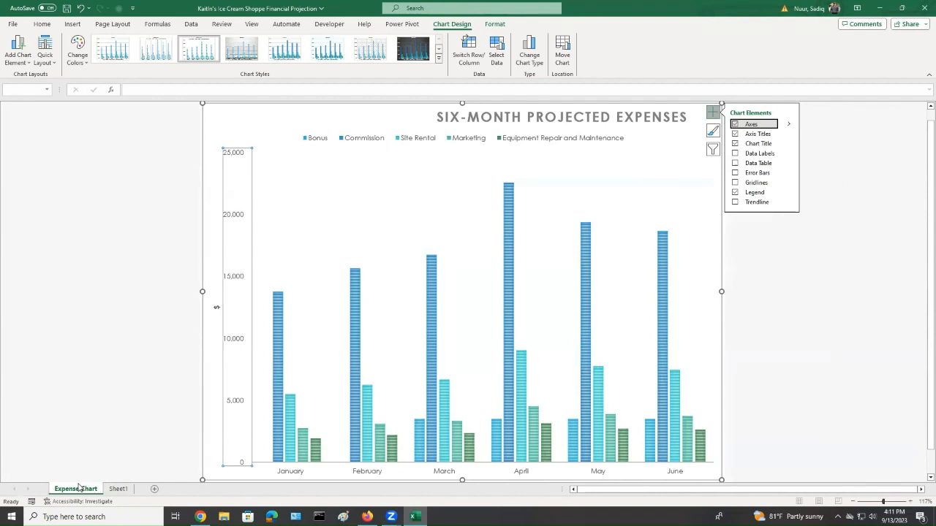
{"action": "right_click", "coordinate": [78, 488]}
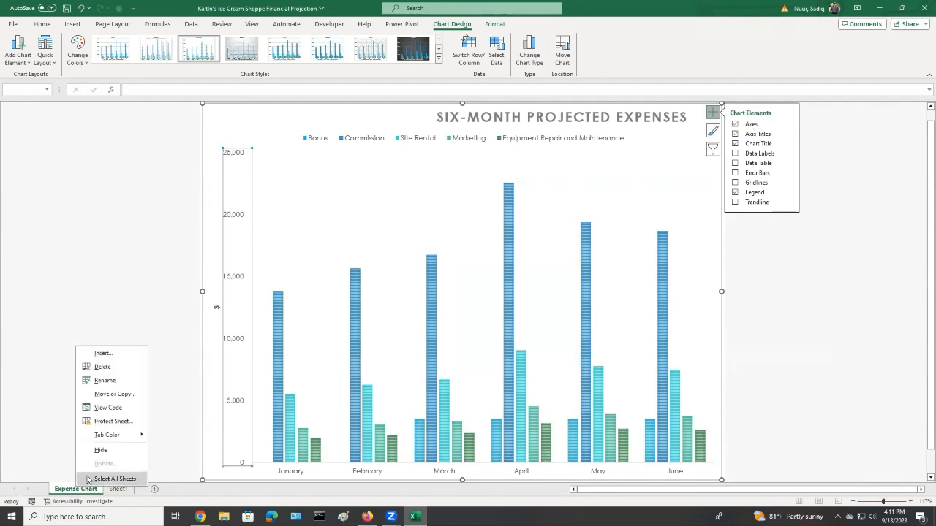
{"action": "mouse_move", "coordinate": [118, 439]}
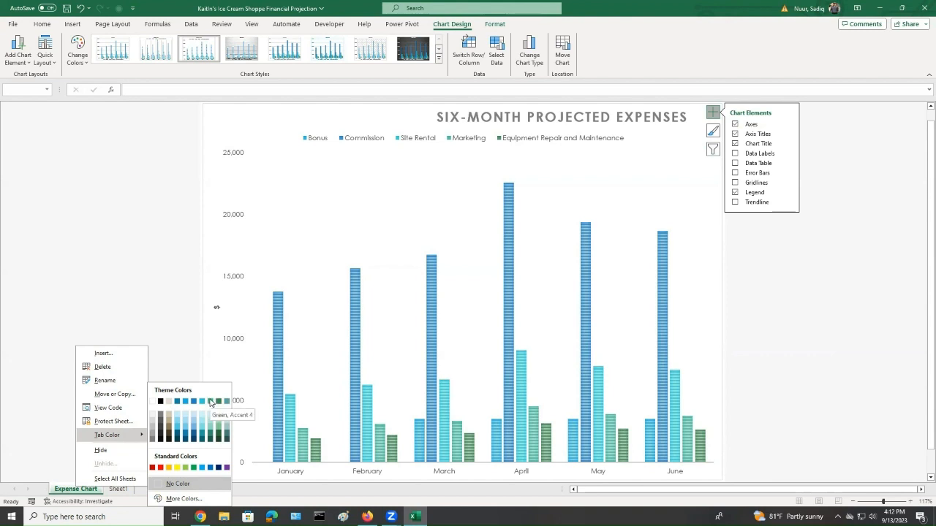
{"action": "left_click", "coordinate": [210, 402]}
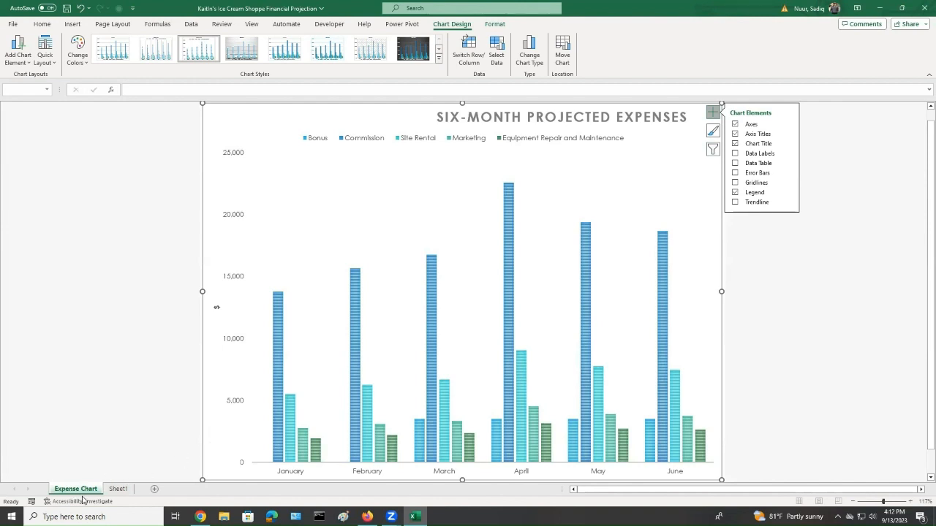
Rename Sheet1 as Six-Month Financial Projection
{"action": "left_click", "coordinate": [119, 490]}
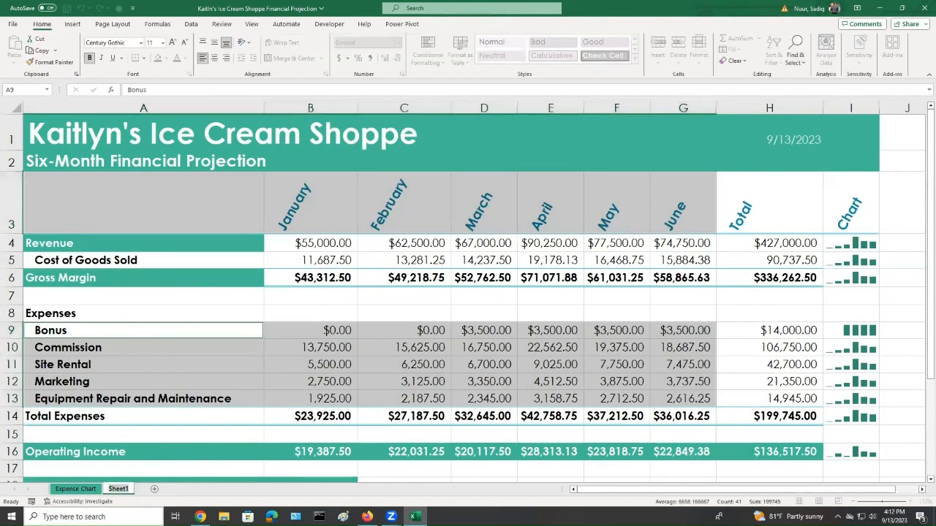
{"action": "type", "text": "Six-Month"}
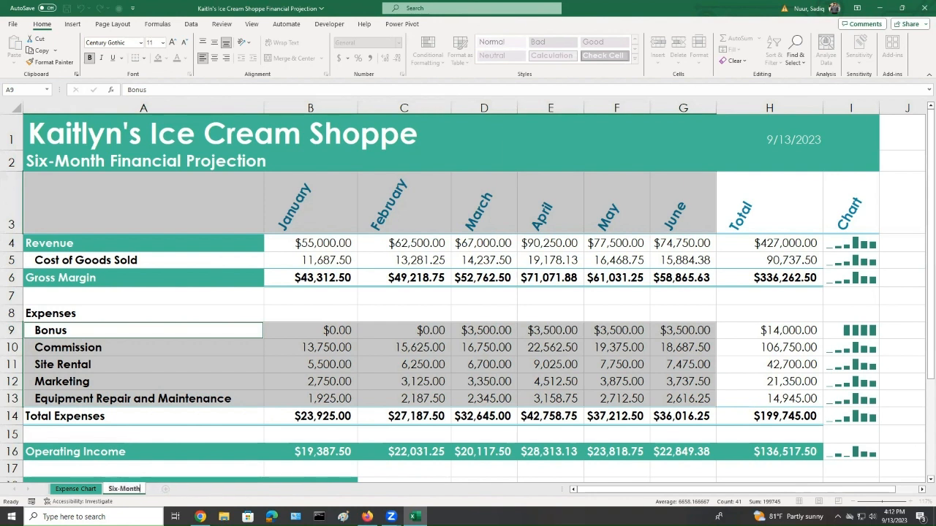
{"action": "type", "text": " Financial P"}
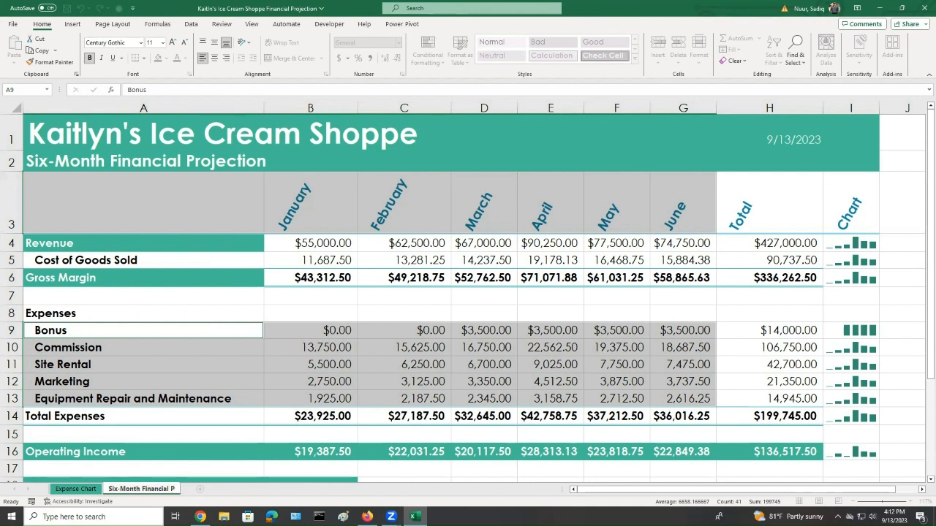
{"action": "type", "text": "rojection"}
{"action": "key", "text": "Return"}
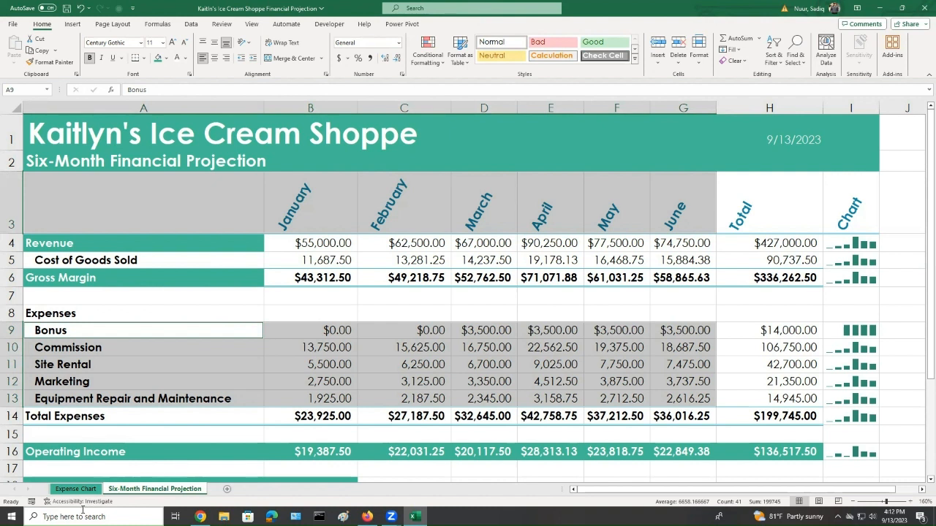
Give the Six-Month Financial Projection tab a blue-green theme color
{"action": "right_click", "coordinate": [148, 491]}
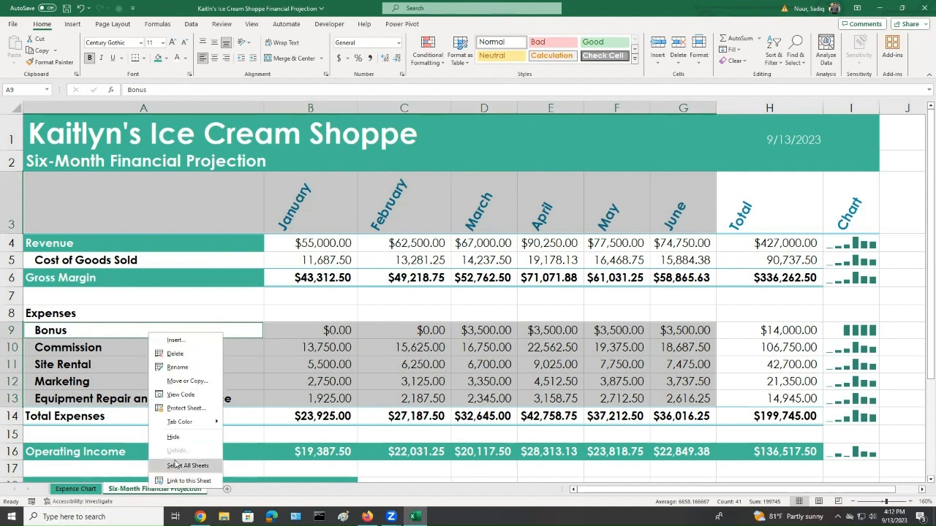
{"action": "mouse_move", "coordinate": [191, 424]}
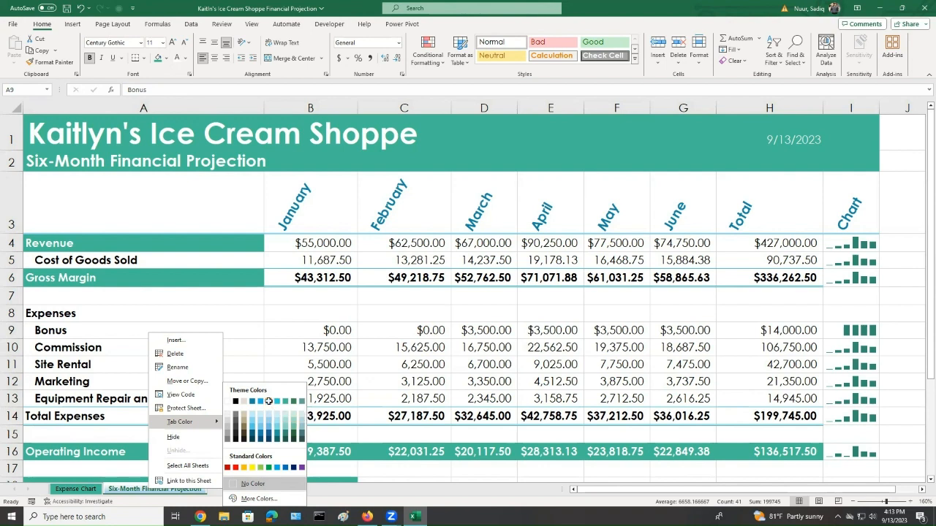
{"action": "left_click", "coordinate": [269, 405]}
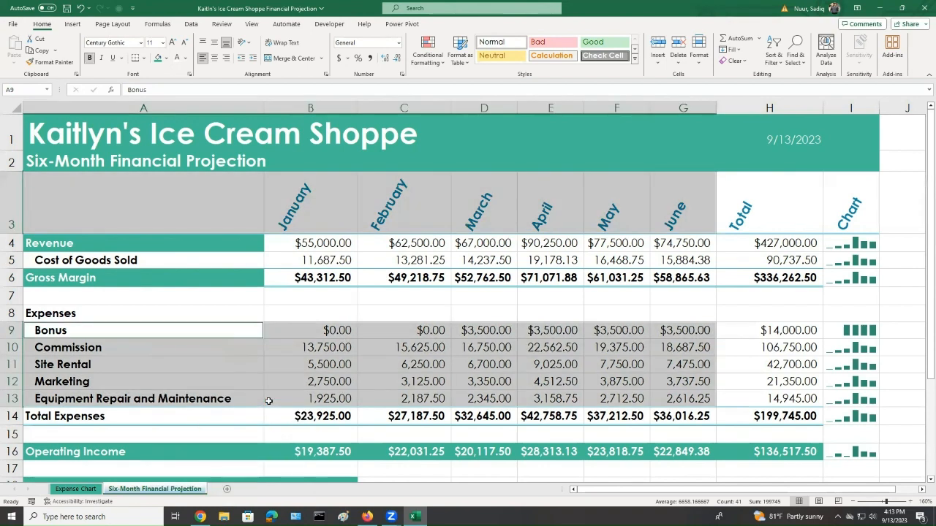
Move the Expense Chart sheet so it follows the Six-Month Financial Projection sheet
{"action": "left_click", "coordinate": [82, 491]}
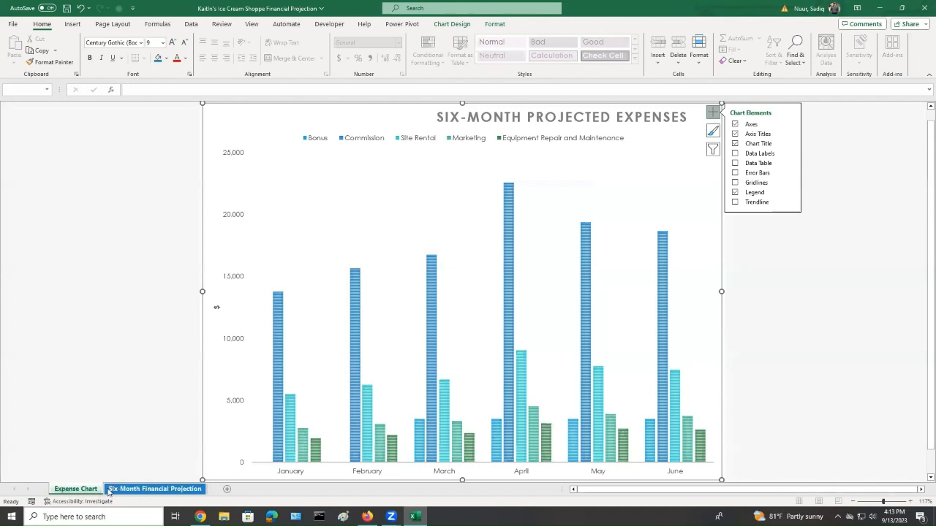
{"action": "left_click", "coordinate": [130, 489]}
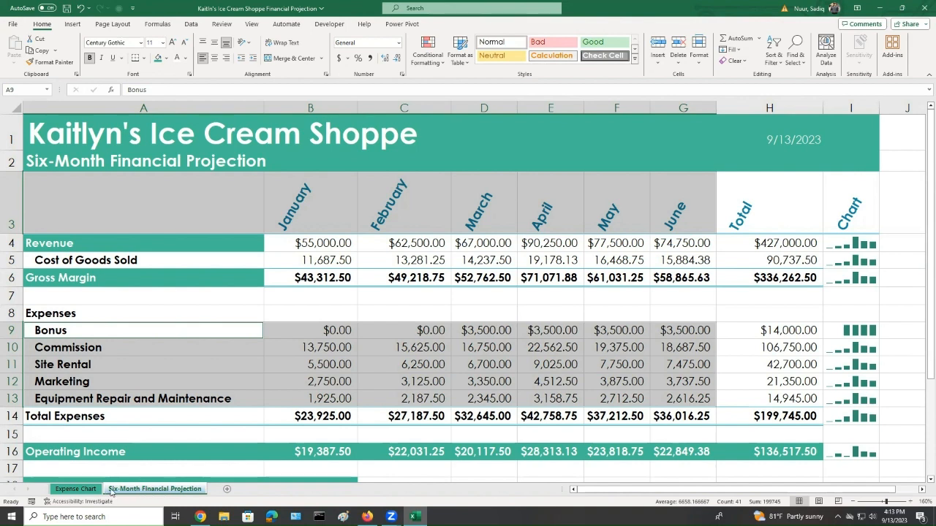
{"action": "left_click", "coordinate": [70, 490]}
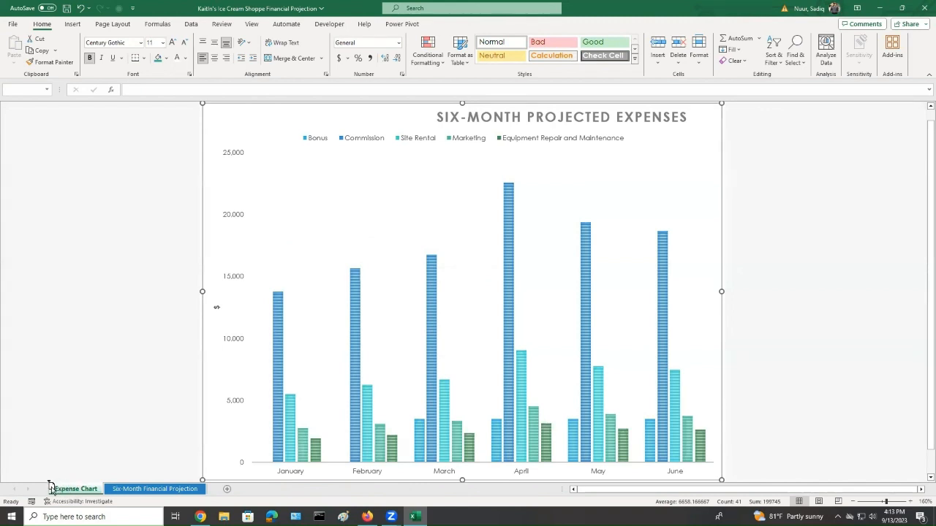
{"action": "mouse_move", "coordinate": [56, 488]}
{"action": "left_mouse_down"}
{"action": "mouse_move", "coordinate": [186, 480]}
{"action": "mouse_move", "coordinate": [208, 491]}
{"action": "left_mouse_up"}
{"action": "left_click_drag", "start_coordinate": [210, 490], "coordinate": [211, 491]}
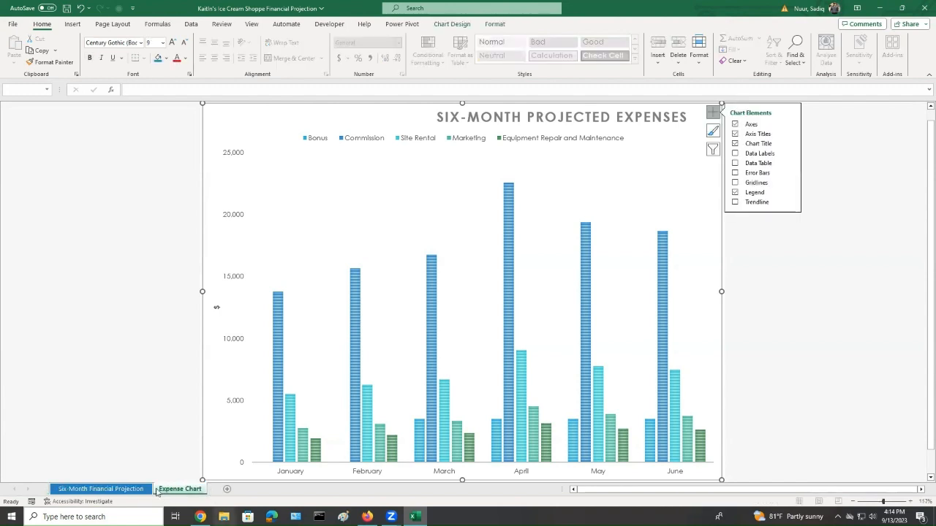
Return to the Six-Month Financial Projection worksheet and select cell A1
{"action": "left_click", "coordinate": [121, 491]}
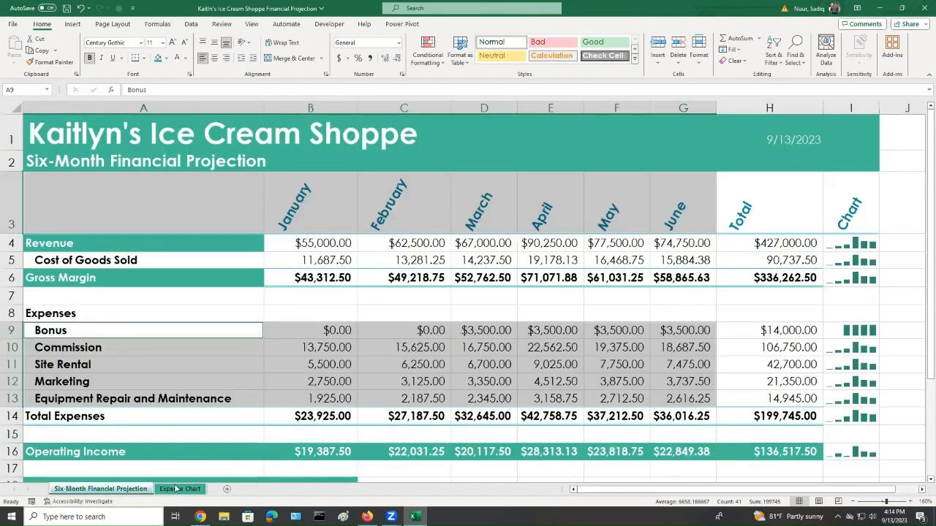
{"action": "left_click", "coordinate": [176, 489]}
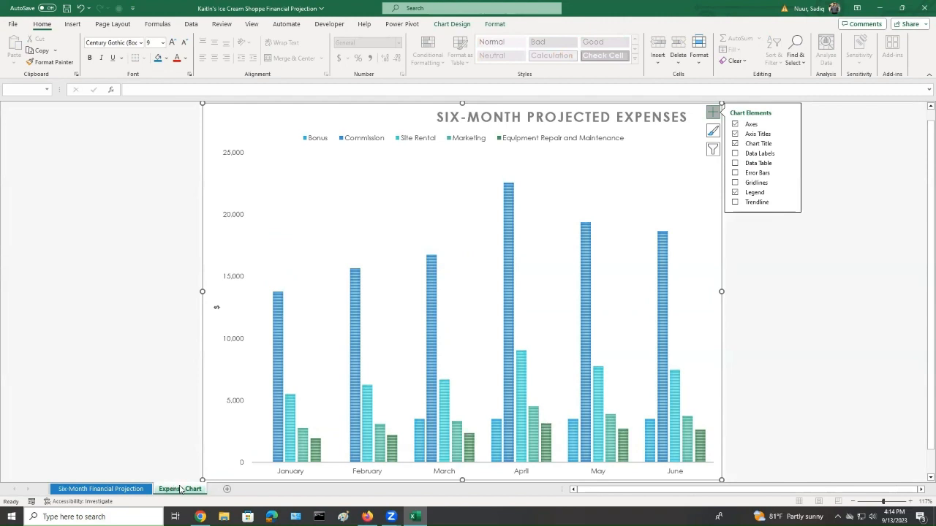
{"action": "left_click", "coordinate": [124, 489]}
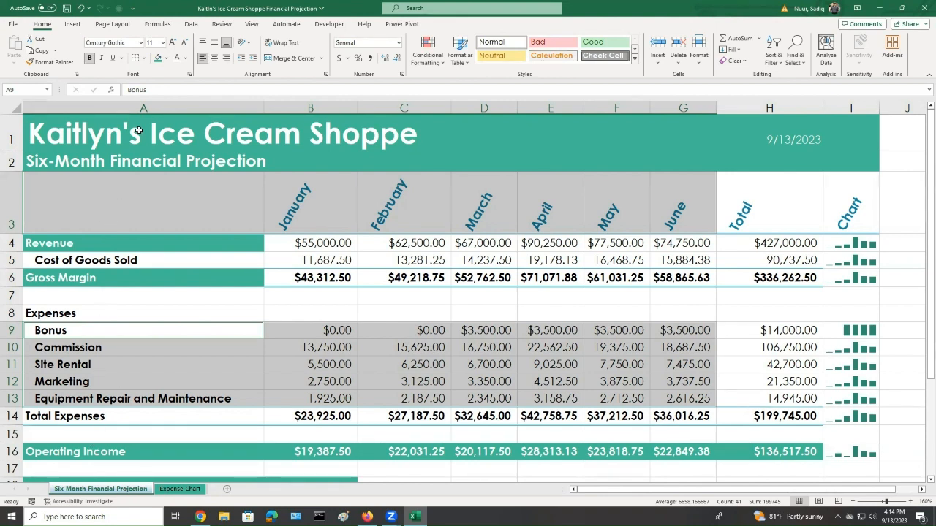
{"action": "left_click", "coordinate": [135, 131]}
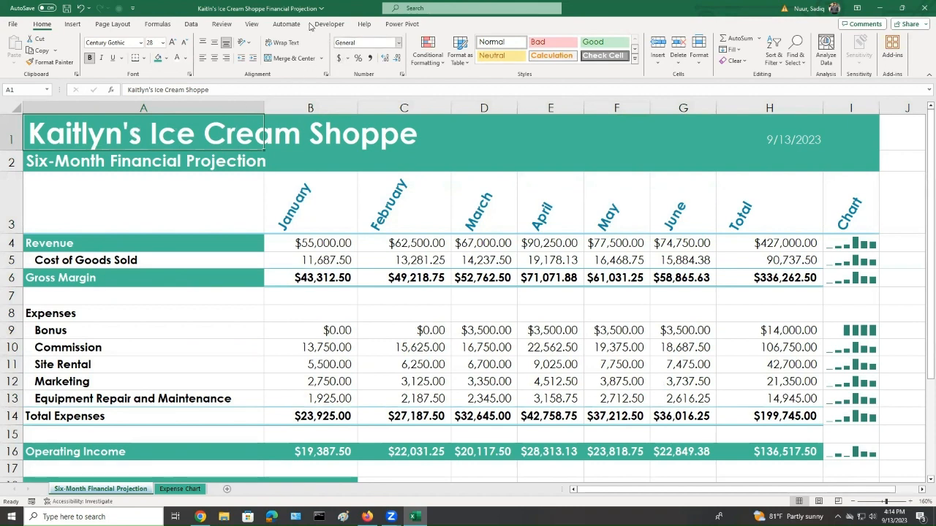
Run a spelling check on the worksheet and dismiss the completion message
{"action": "left_click", "coordinate": [225, 27]}
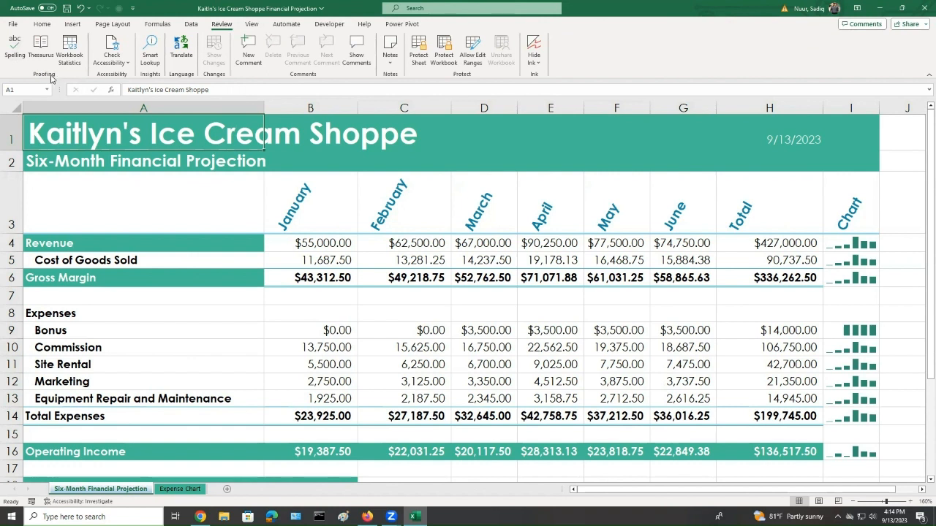
{"action": "left_click", "coordinate": [15, 46]}
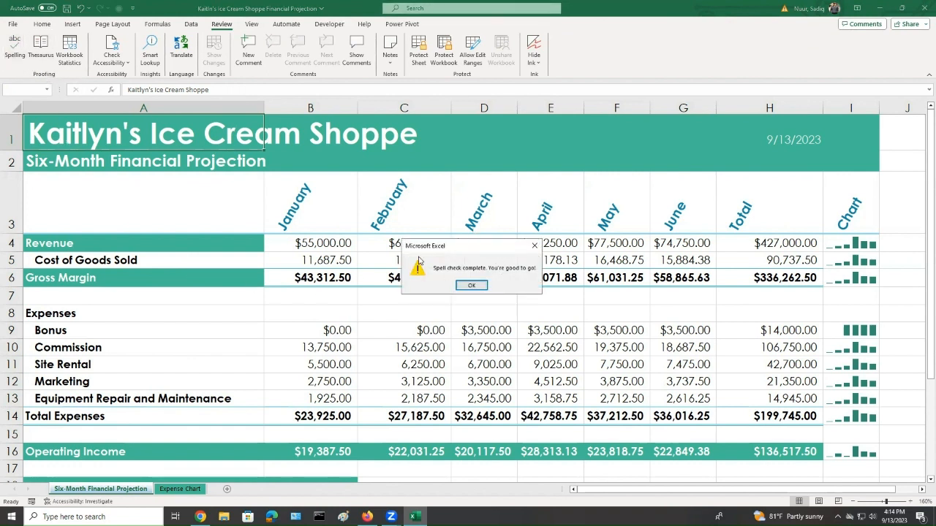
{"action": "left_click", "coordinate": [472, 285]}
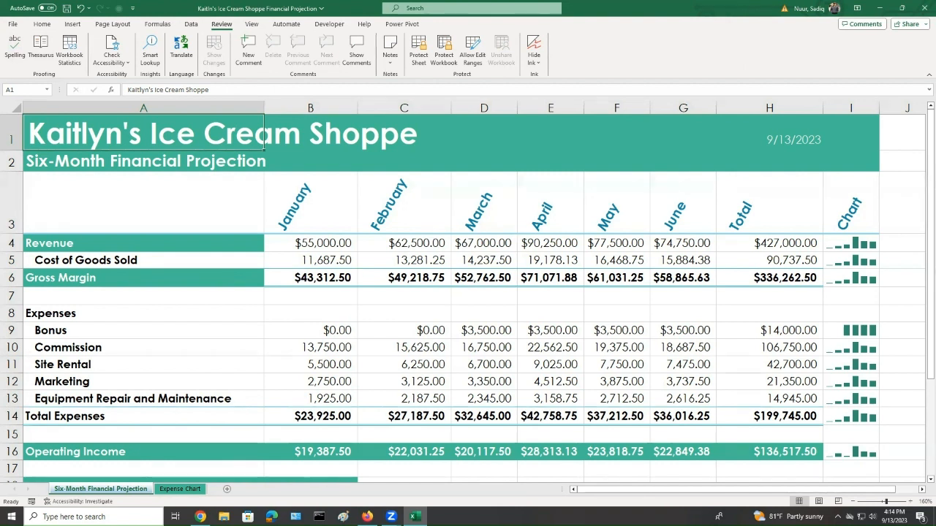
Open the print preview and set the page orientation to Landscape
{"action": "left_click", "coordinate": [13, 26]}
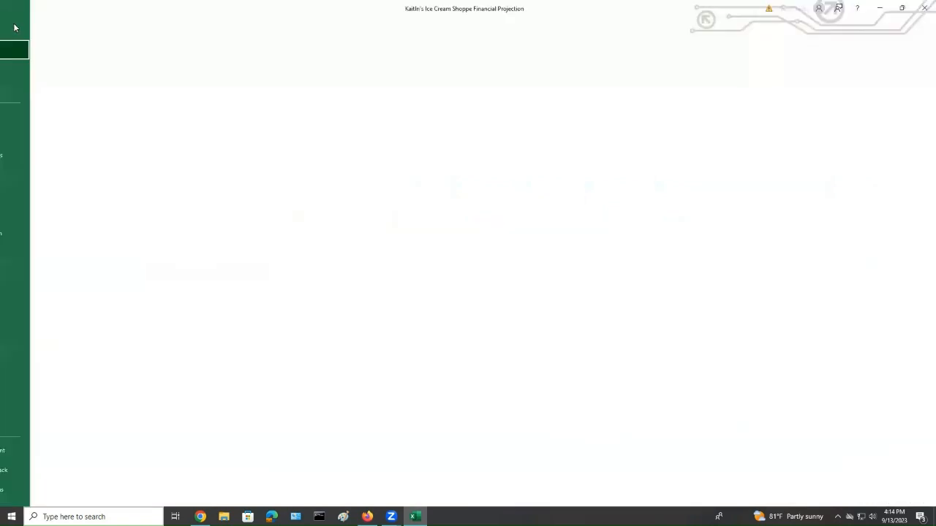
{"action": "left_click", "coordinate": [29, 176]}
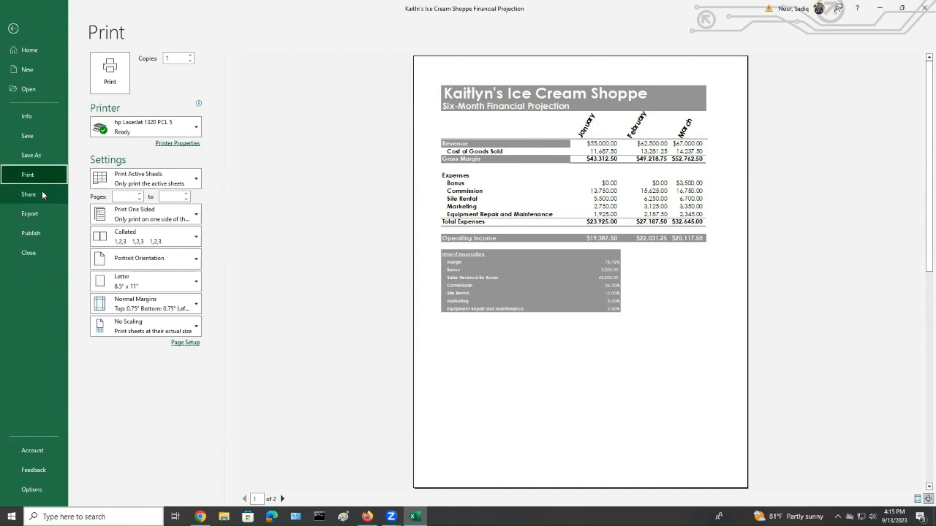
{"action": "left_click", "coordinate": [143, 265]}
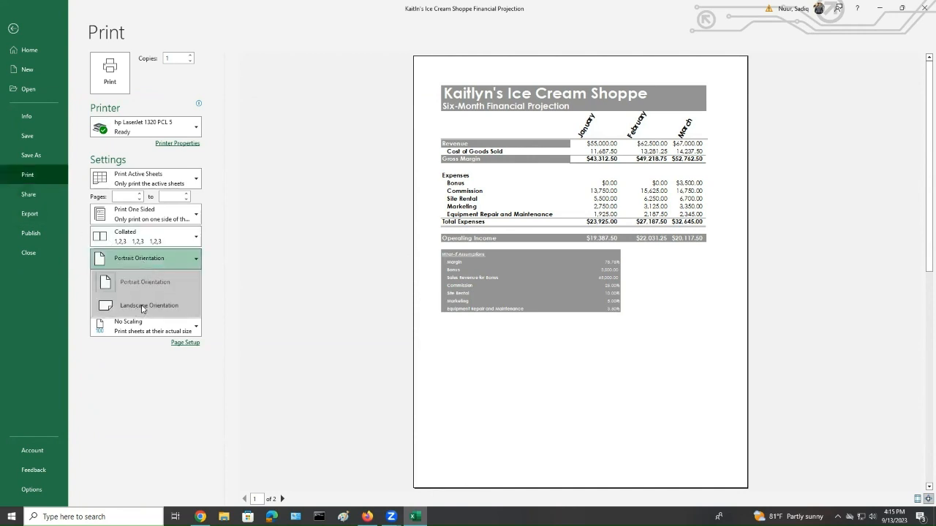
{"action": "left_click", "coordinate": [144, 305]}
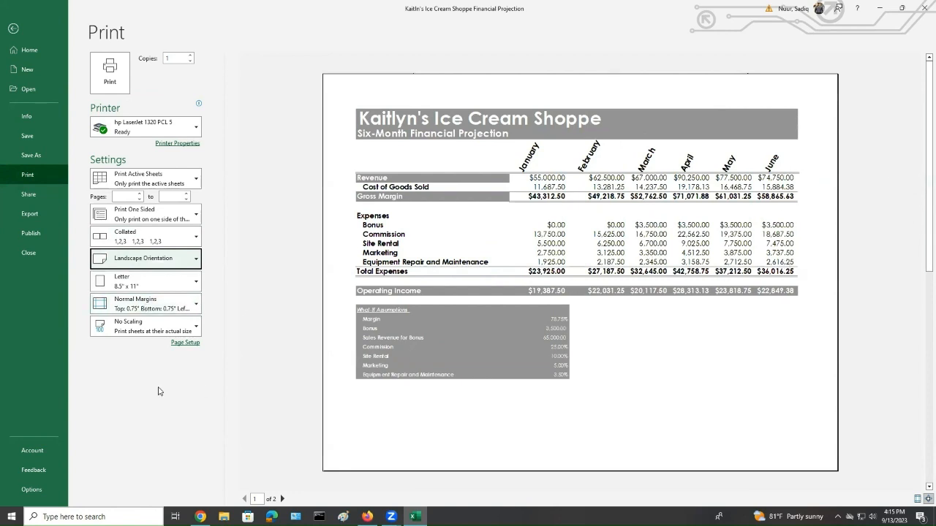
Set print scaling to Fit Sheet on One Page and choose to print the entire workbook
{"action": "left_click", "coordinate": [136, 333]}
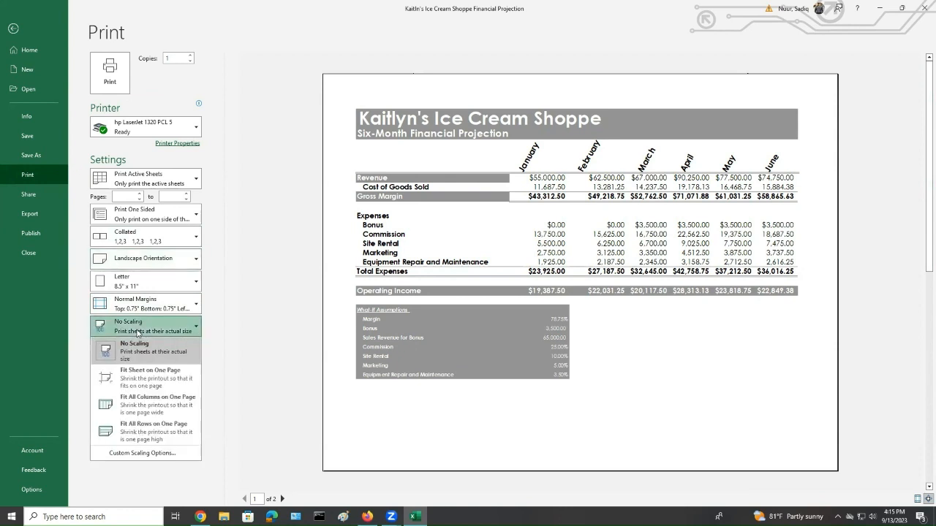
{"action": "left_click", "coordinate": [146, 378]}
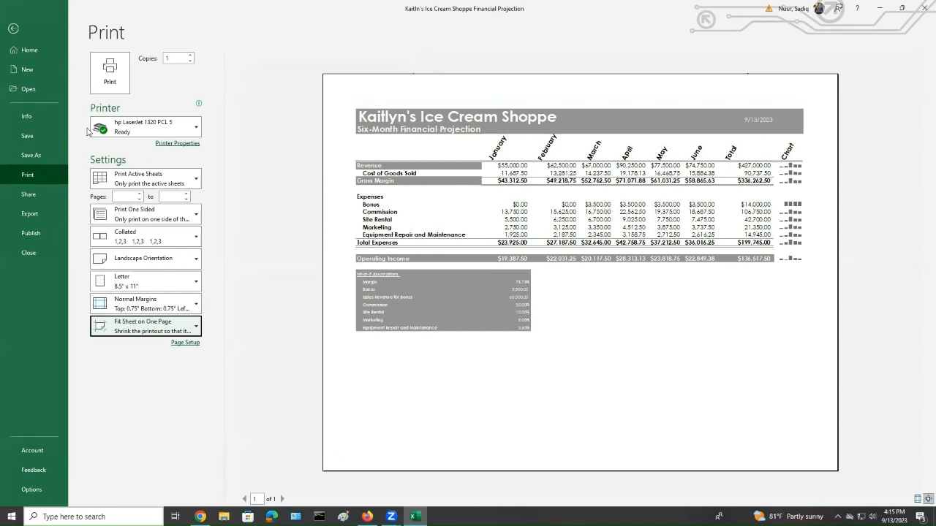
{"action": "left_click", "coordinate": [144, 182]}
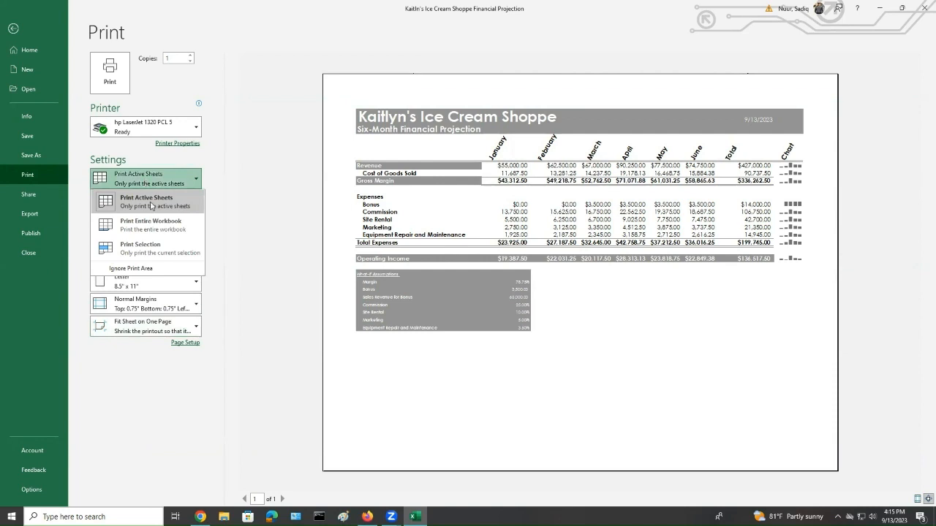
{"action": "left_click", "coordinate": [141, 227]}
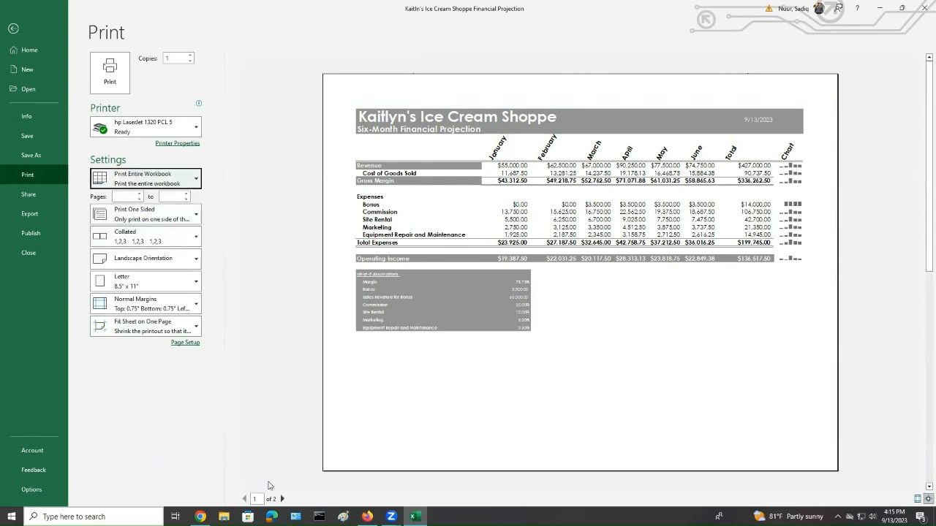
Preview both printed pages, leave the print view, and save the workbook
{"action": "left_click", "coordinate": [252, 484]}
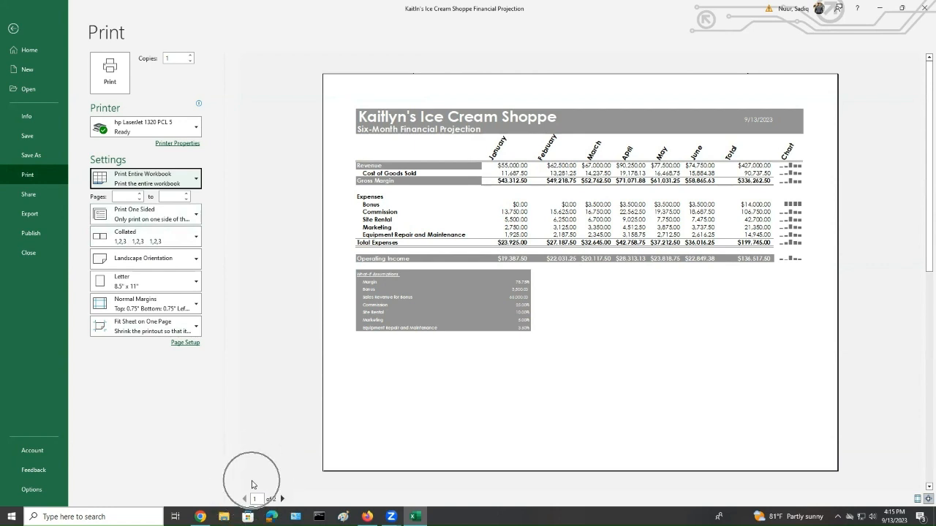
{"action": "left_click", "coordinate": [281, 498]}
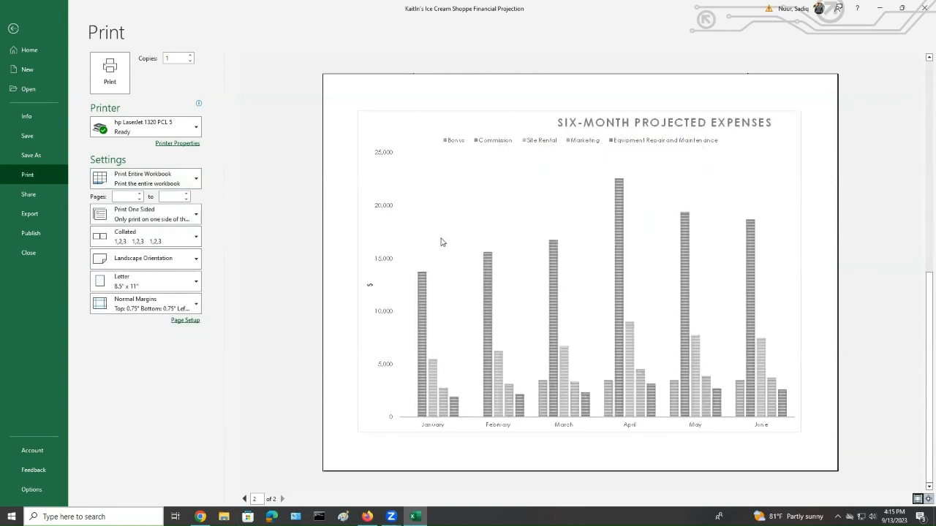
{"action": "left_click", "coordinate": [244, 499]}
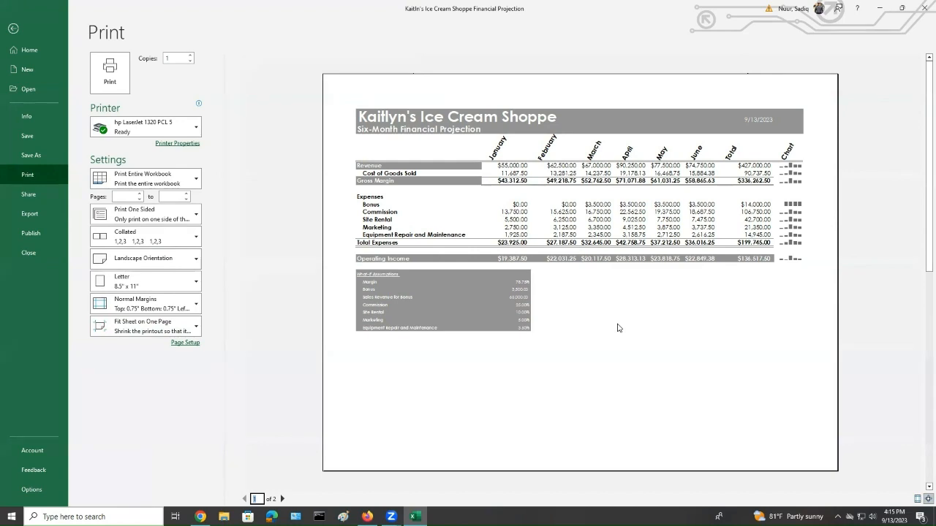
{"action": "left_click", "coordinate": [13, 30]}
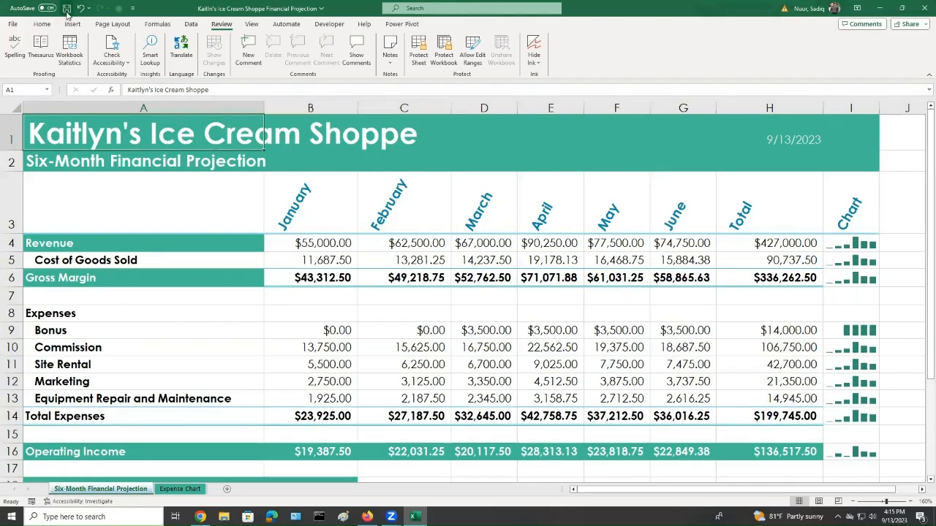
{"action": "left_click", "coordinate": [66, 9]}
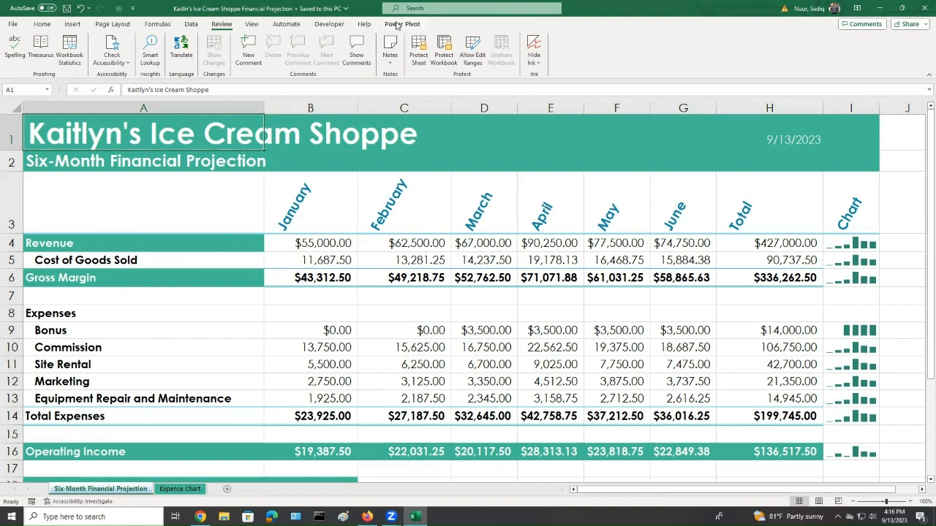
Set the worksheet zoom to 100% through the Zoom dialog
{"action": "left_click", "coordinate": [252, 24]}
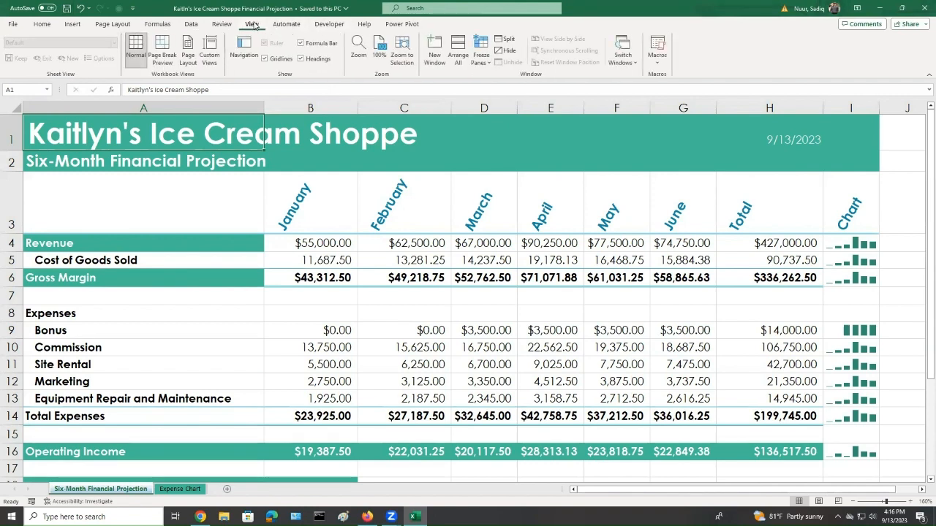
{"action": "left_click", "coordinate": [361, 52]}
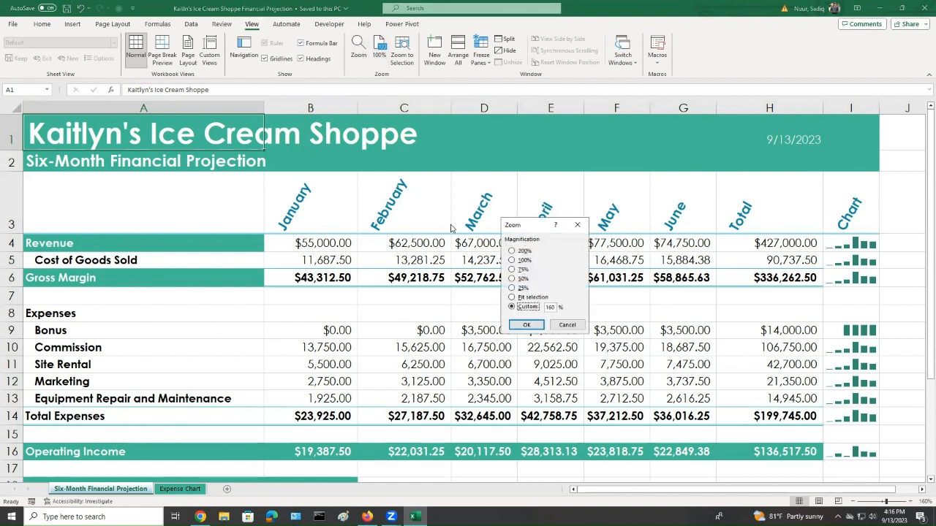
{"action": "left_click", "coordinate": [513, 261]}
{"action": "left_click", "coordinate": [526, 325]}
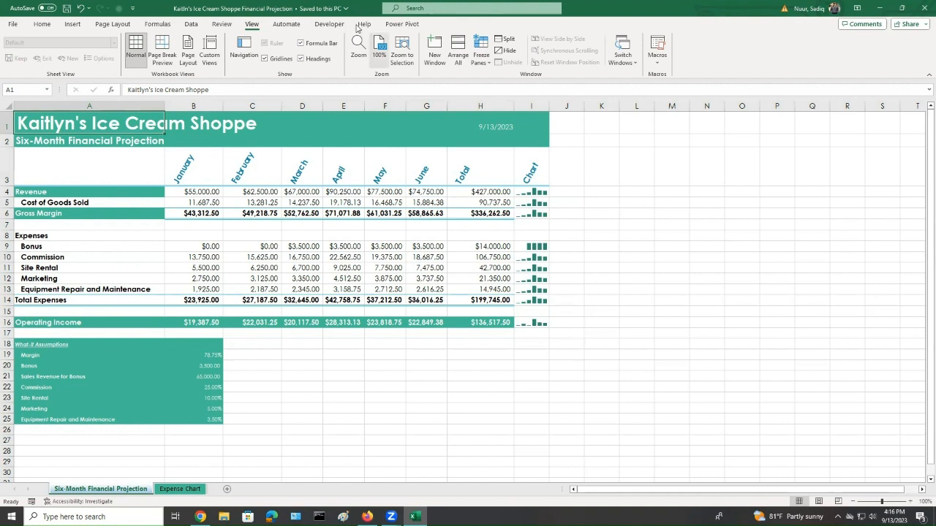
Set the worksheet zoom to 75%
{"action": "left_click", "coordinate": [358, 46]}
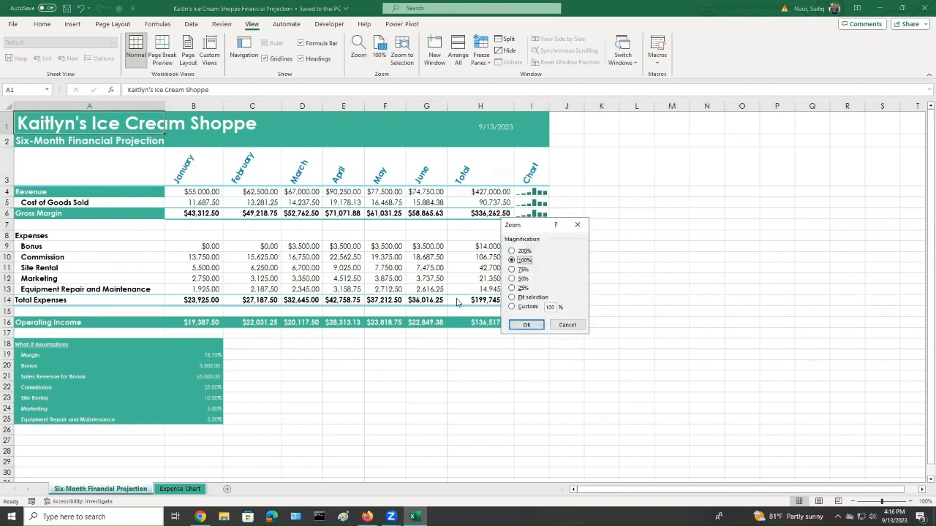
{"action": "left_click", "coordinate": [511, 270]}
{"action": "left_click", "coordinate": [518, 323]}
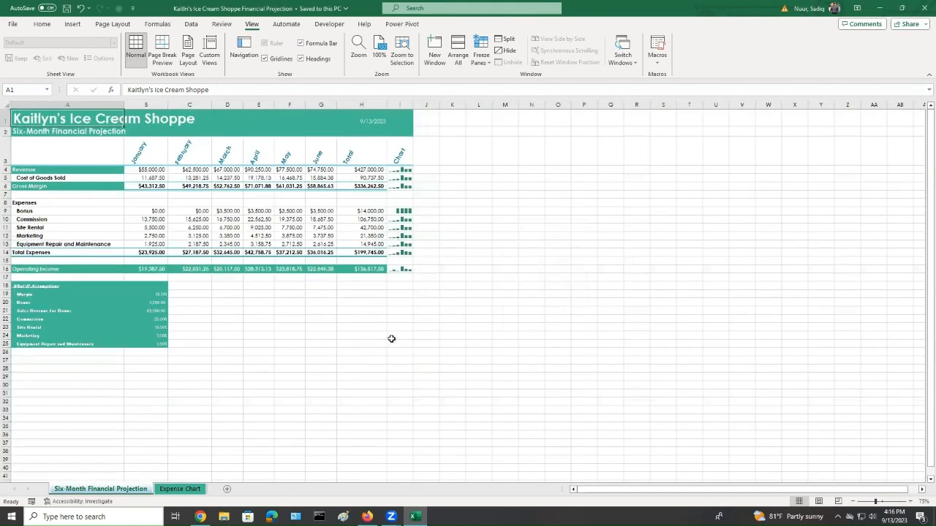
Set the worksheet zoom to 200%
{"action": "left_click", "coordinate": [381, 46]}
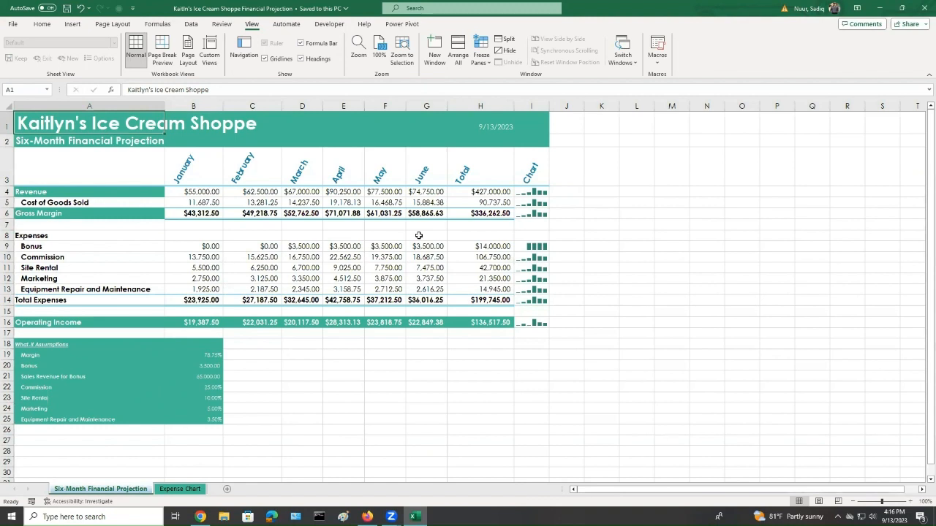
{"action": "left_click", "coordinate": [360, 52]}
{"action": "left_click", "coordinate": [512, 251]}
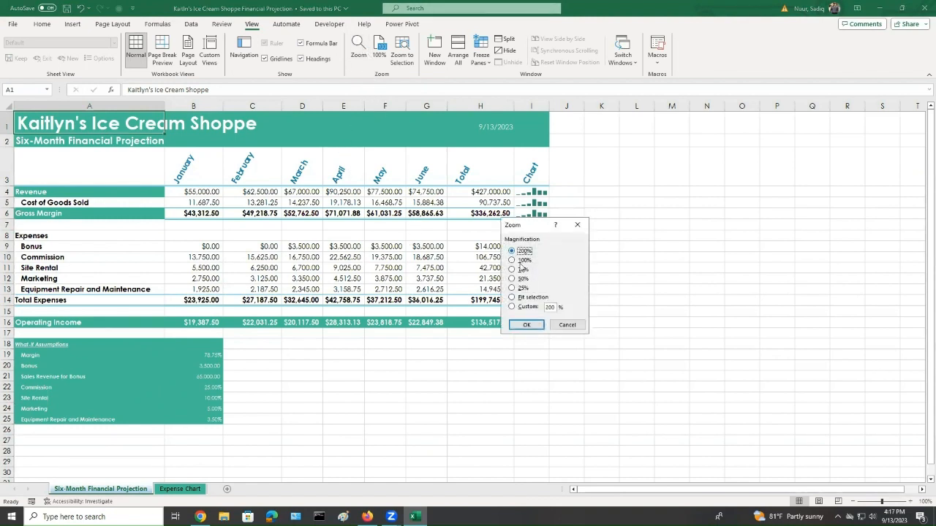
{"action": "left_click", "coordinate": [526, 324]}
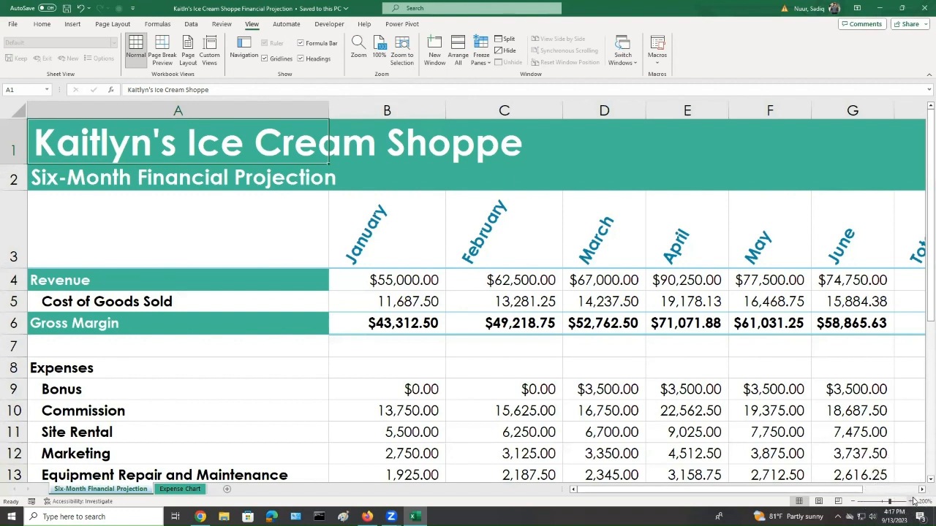
Reset the zoom to 100% and adjust the zoom slider to about 124%
{"action": "left_click_drag", "start_coordinate": [890, 502], "coordinate": [883, 502]}
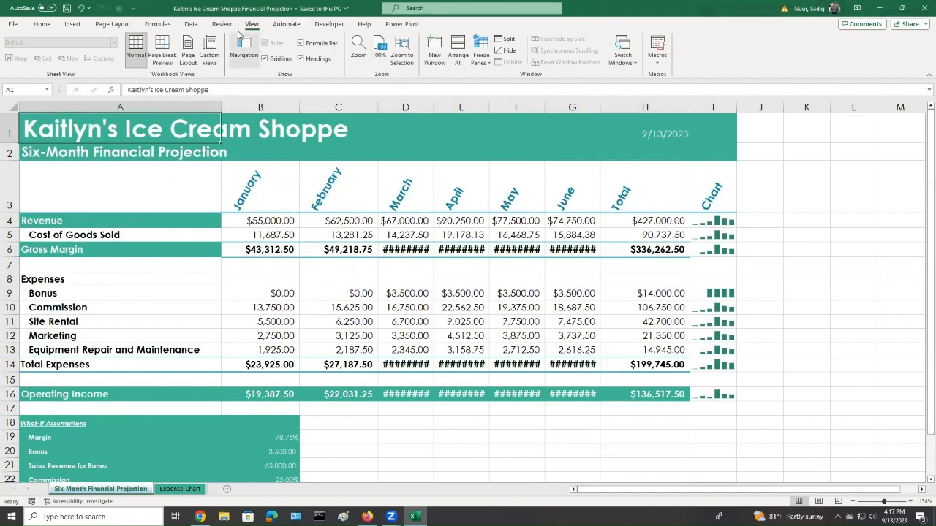
{"action": "left_click", "coordinate": [379, 51]}
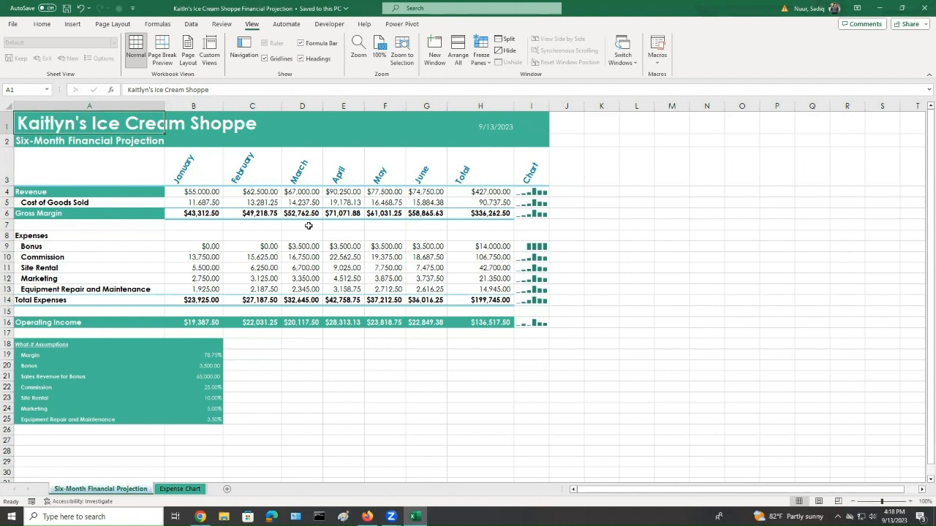
{"action": "left_click_drag", "start_coordinate": [883, 504], "coordinate": [884, 505]}
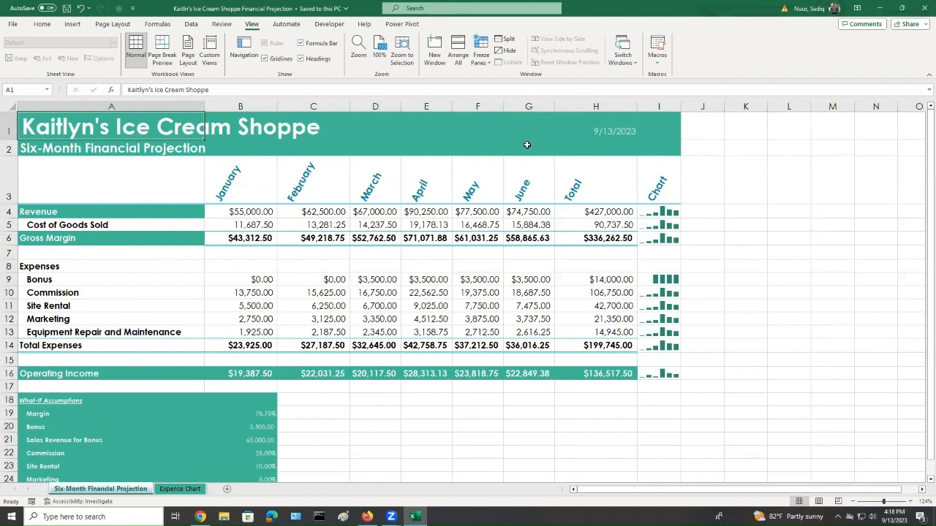
Select cell E8 and split the window into four panes at that cell
{"action": "left_click", "coordinate": [423, 268]}
{"action": "left_click", "coordinate": [433, 282]}
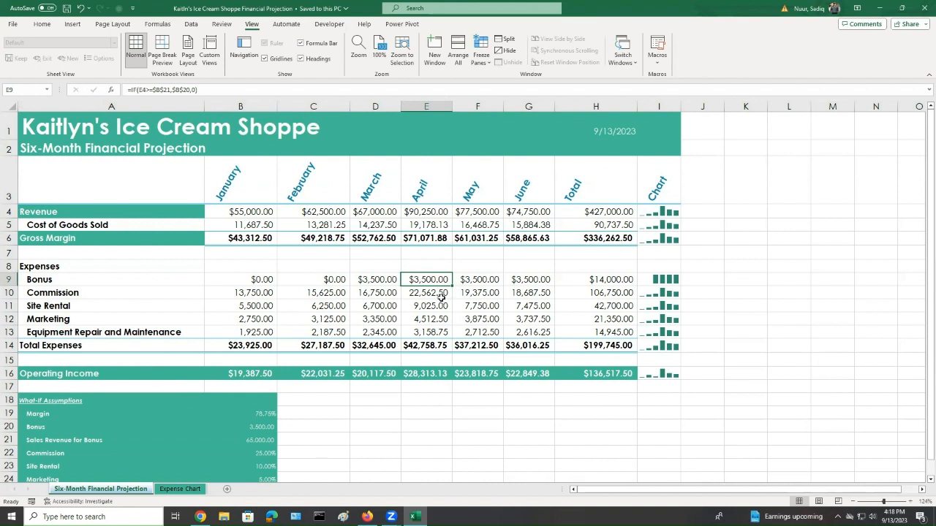
{"action": "left_click", "coordinate": [424, 268]}
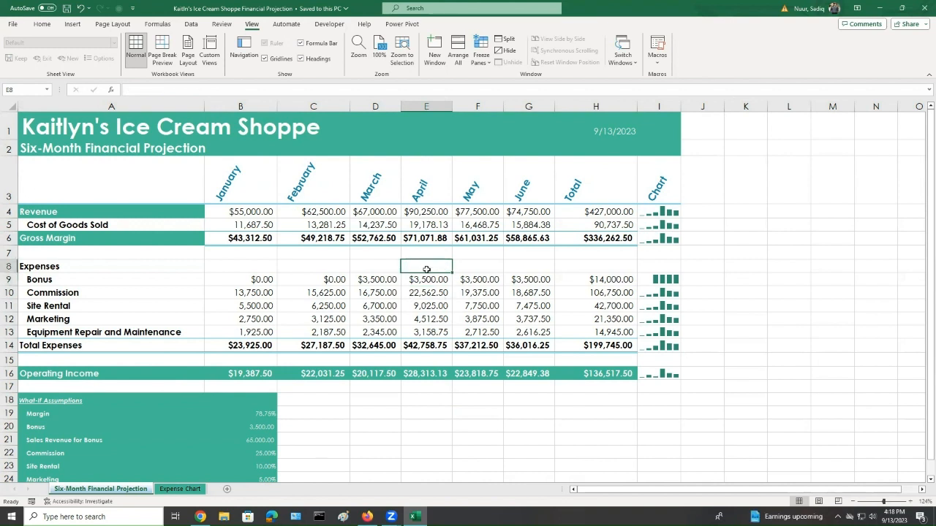
{"action": "left_click", "coordinate": [514, 31]}
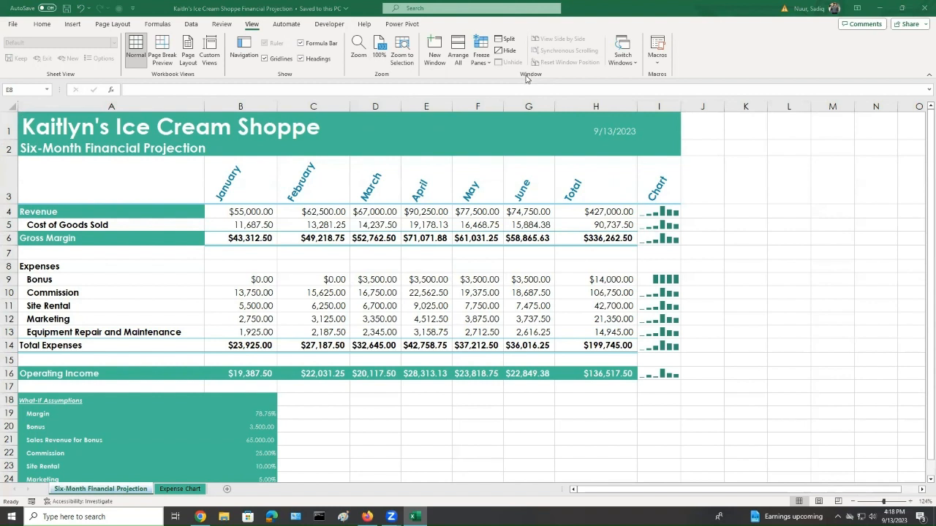
{"action": "left_click", "coordinate": [509, 43]}
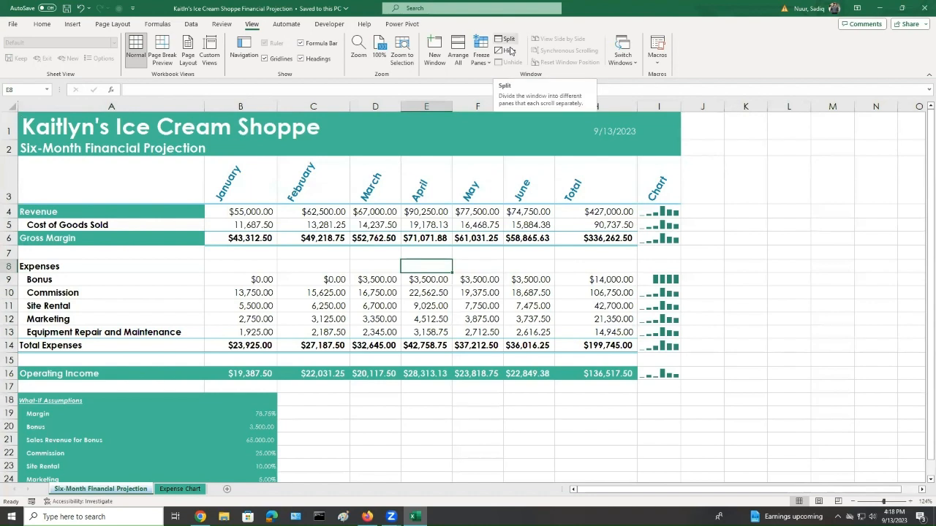
{"action": "left_click", "coordinate": [504, 39]}
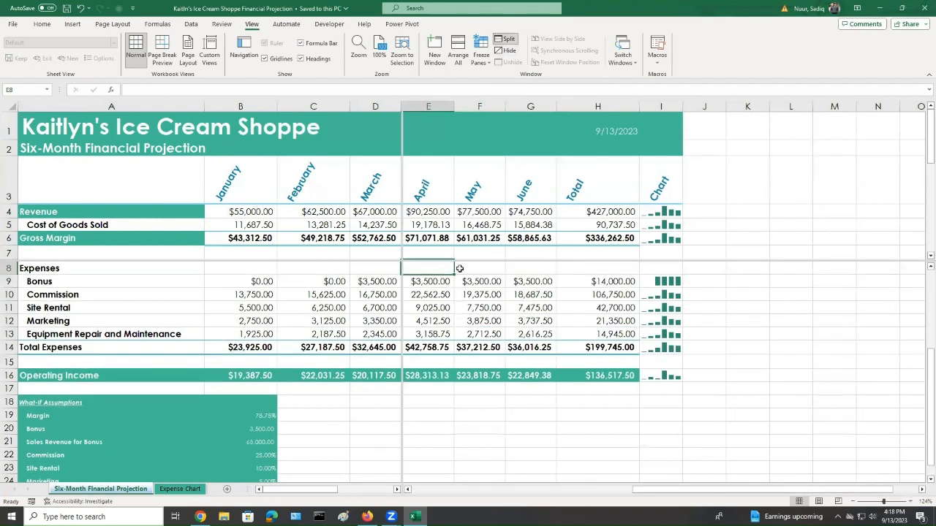
Scroll the split panes independently to examine how each pane moves
{"action": "scroll", "coordinate": [498, 334], "scroll_direction": "up", "scroll_amount": 3}
{"action": "scroll", "coordinate": [497, 334], "scroll_direction": "down", "scroll_amount": 3}
{"action": "scroll", "coordinate": [497, 334], "scroll_direction": "up", "scroll_amount": 3}
{"action": "left_click", "coordinate": [636, 155]}
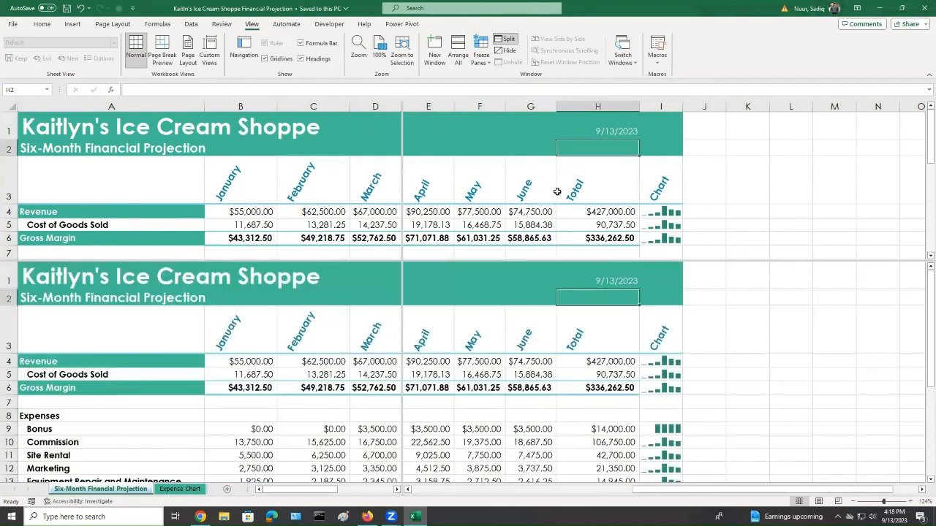
{"action": "scroll", "coordinate": [557, 192], "scroll_direction": "down", "scroll_amount": 1}
{"action": "scroll", "coordinate": [557, 191], "scroll_direction": "down", "scroll_amount": 3}
{"action": "scroll", "coordinate": [557, 189], "scroll_direction": "up", "scroll_amount": 3}
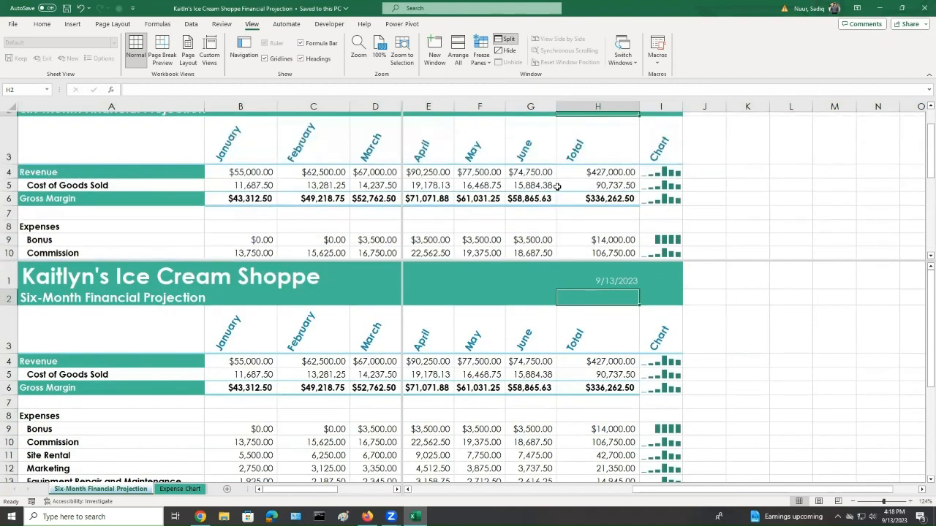
{"action": "scroll", "coordinate": [557, 187], "scroll_direction": "up", "scroll_amount": 1}
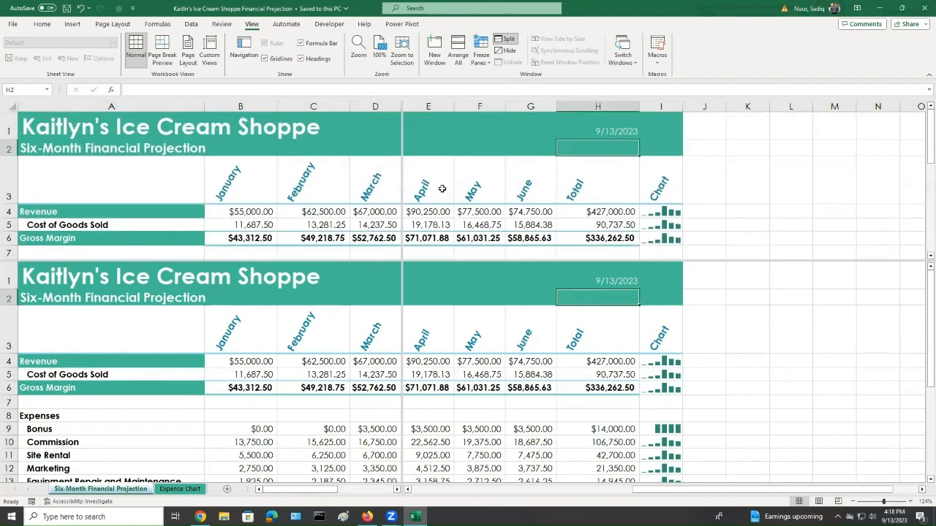
Remove the four-pane split from the worksheet window
{"action": "left_click", "coordinate": [427, 189]}
{"action": "key", "text": "Home"}
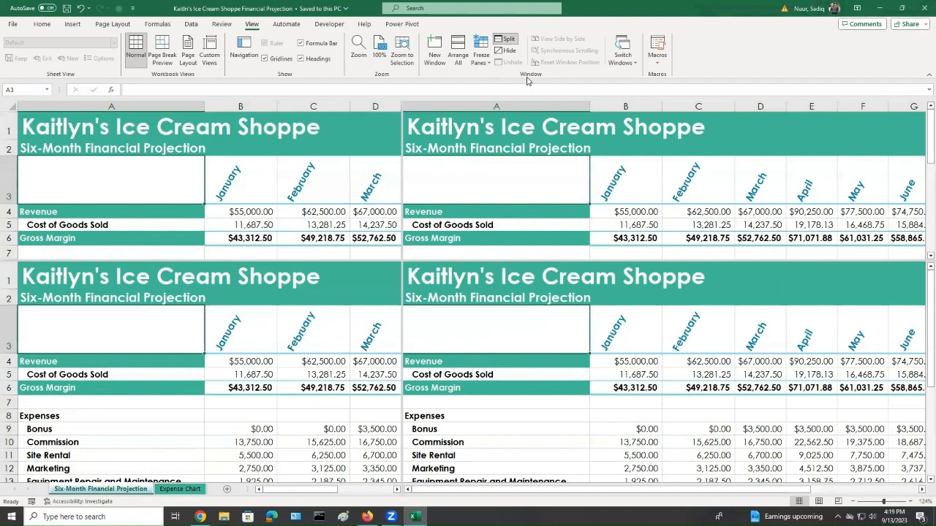
{"action": "left_click", "coordinate": [509, 44]}
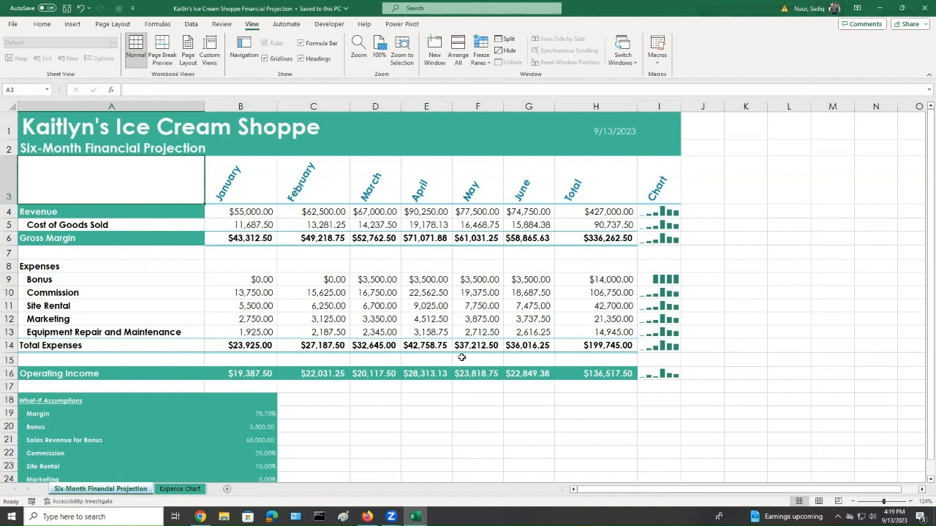
Scroll and move around the worksheet to examine the unsplit view
{"action": "scroll", "coordinate": [461, 357], "scroll_direction": "down", "scroll_amount": 5}
{"action": "scroll", "coordinate": [461, 358], "scroll_direction": "down", "scroll_amount": 2}
{"action": "scroll", "coordinate": [462, 357], "scroll_direction": "up", "scroll_amount": 6}
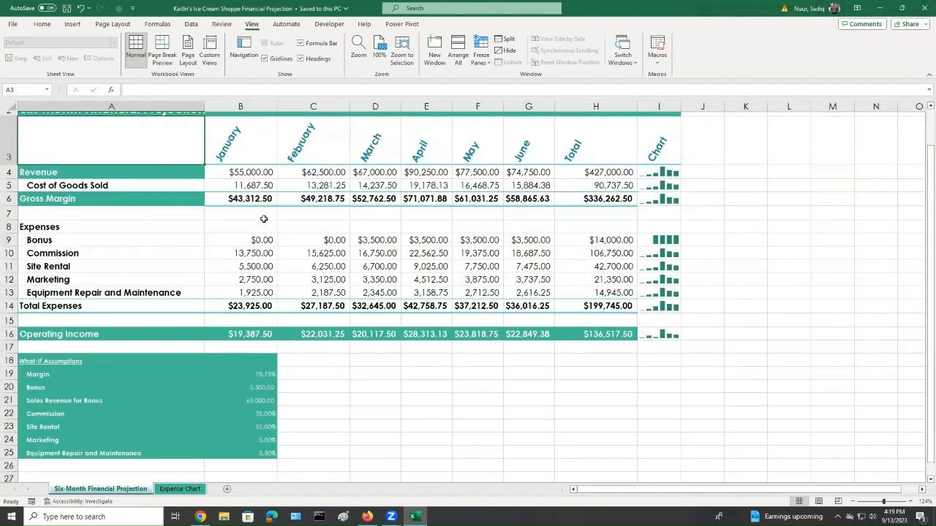
{"action": "left_click", "coordinate": [246, 148]}
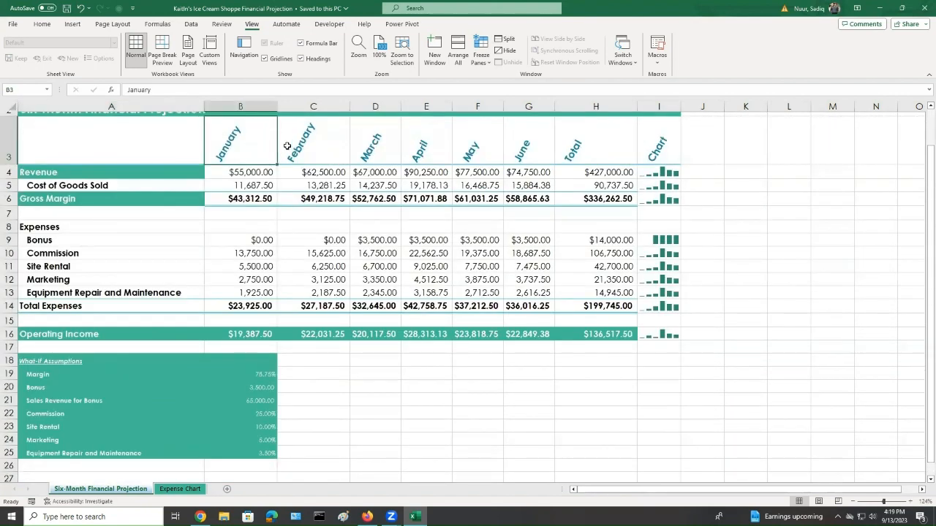
{"action": "key", "text": "Right"}
{"action": "scroll", "coordinate": [331, 349], "scroll_direction": "down", "scroll_amount": 2}
{"action": "scroll", "coordinate": [332, 349], "scroll_direction": "down", "scroll_amount": 8}
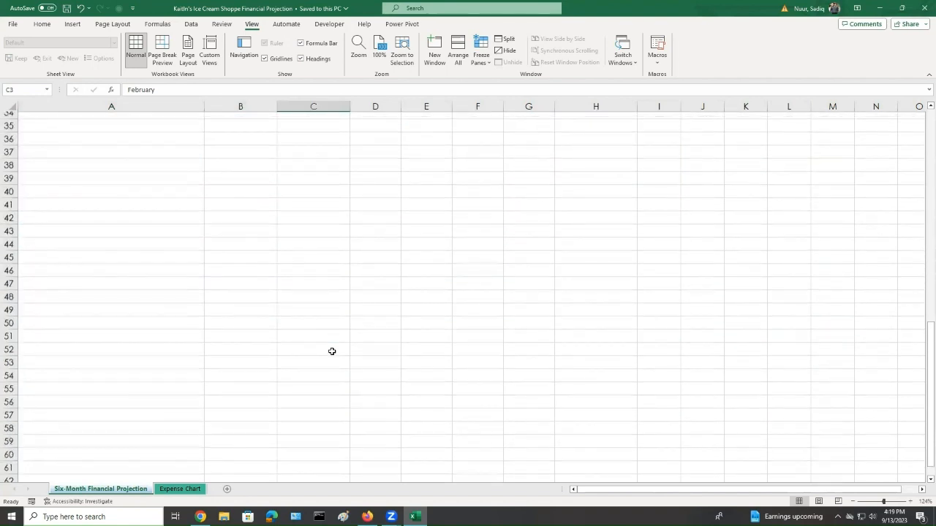
{"action": "scroll", "coordinate": [337, 336], "scroll_direction": "up", "scroll_amount": 9}
{"action": "scroll", "coordinate": [340, 332], "scroll_direction": "up", "scroll_amount": 2}
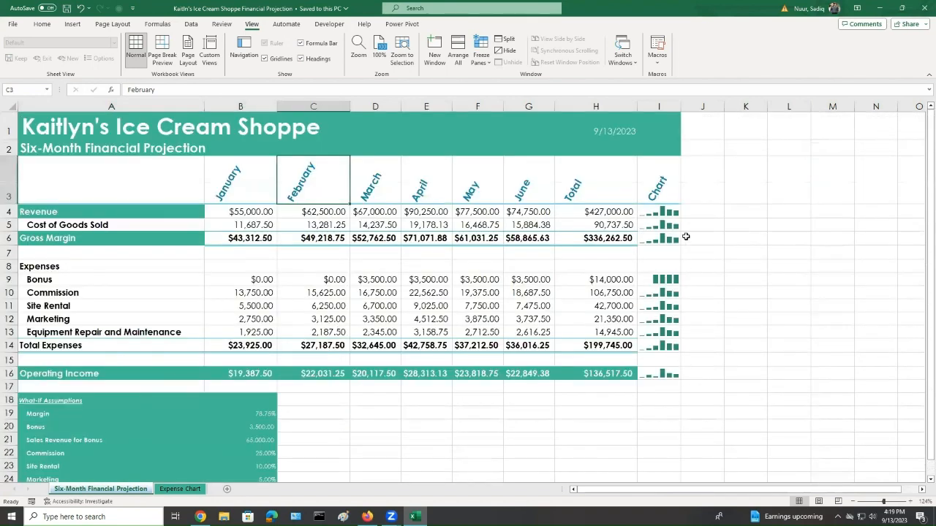
{"action": "left_click", "coordinate": [687, 214]}
{"action": "key", "text": "Right"}
{"action": "key", "text": "Right"}
{"action": "key", "text": "Right"}
{"action": "key", "text": "Right"}
{"action": "key", "text": "Right"}
{"action": "key", "text": "Right"}
{"action": "key", "text": "Right"}
{"action": "key", "text": "Right"}
{"action": "key", "text": "Right"}
{"action": "key", "text": "Right"}
{"action": "key", "text": "Right"}
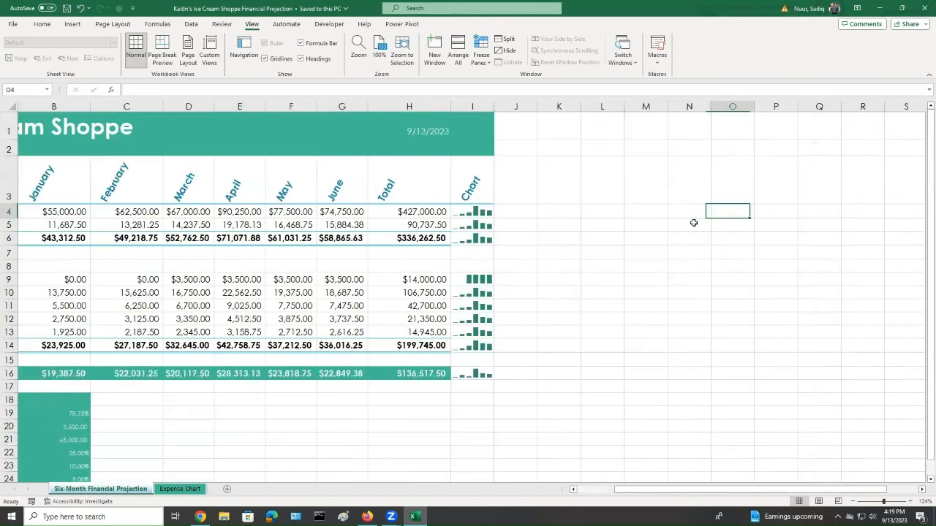
{"action": "key", "text": "Right"}
{"action": "key", "text": "Right"}
{"action": "key", "text": "Left"}
{"action": "key", "text": "Left"}
{"action": "key", "text": "Left"}
{"action": "key", "text": "Left"}
{"action": "key", "text": "Left"}
{"action": "key", "text": "Left"}
{"action": "key", "text": "Left"}
{"action": "key", "text": "Left"}
{"action": "key", "text": "Left"}
{"action": "key", "text": "Left"}
{"action": "key", "text": "Left"}
{"action": "key", "text": "Left"}
{"action": "key", "text": "Left"}
{"action": "key", "text": "Left"}
{"action": "key", "text": "Left"}
{"action": "key", "text": "Left"}
{"action": "key", "text": "Left"}
{"action": "key", "text": "Left"}
{"action": "key", "text": "Left"}
{"action": "key", "text": "Left"}
{"action": "key", "text": "Left"}
{"action": "key", "text": "Left"}
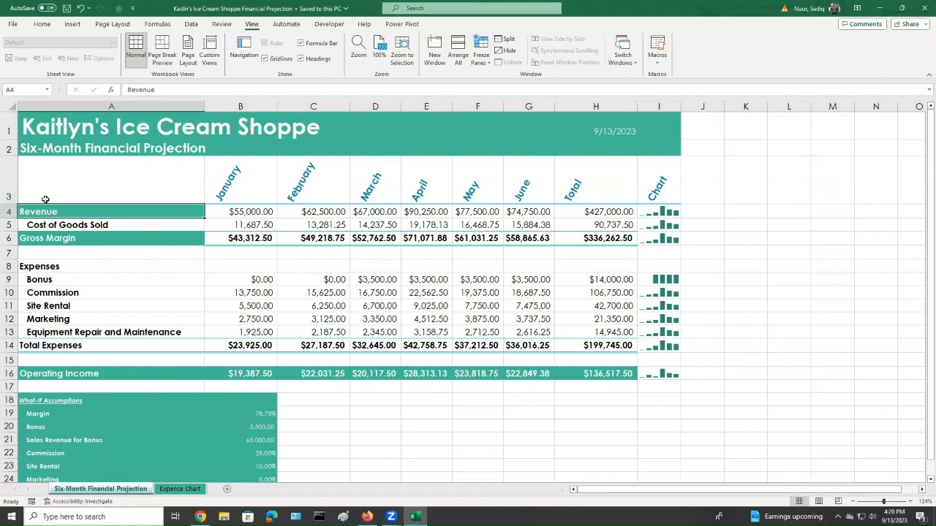
{"action": "left_click", "coordinate": [67, 178]}
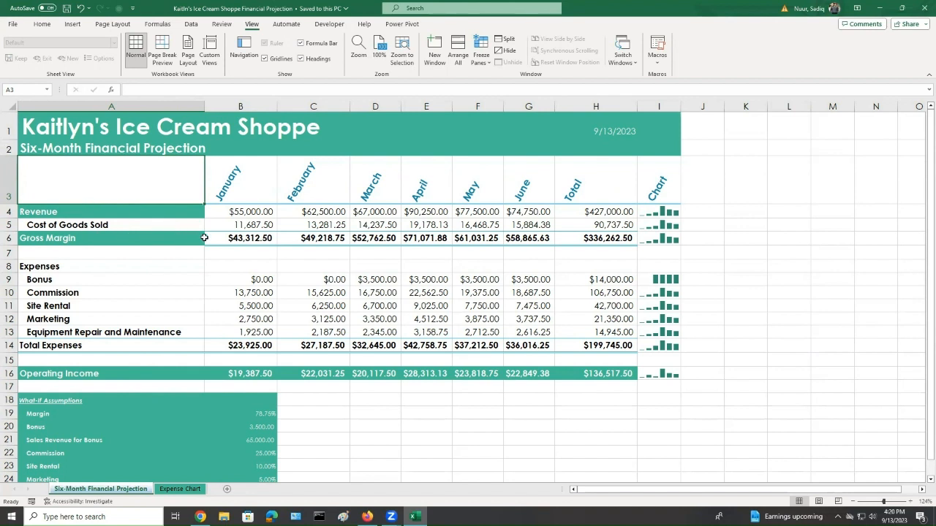
Freeze panes at cell B4 to lock the title rows and the label column
{"action": "left_click", "coordinate": [251, 212]}
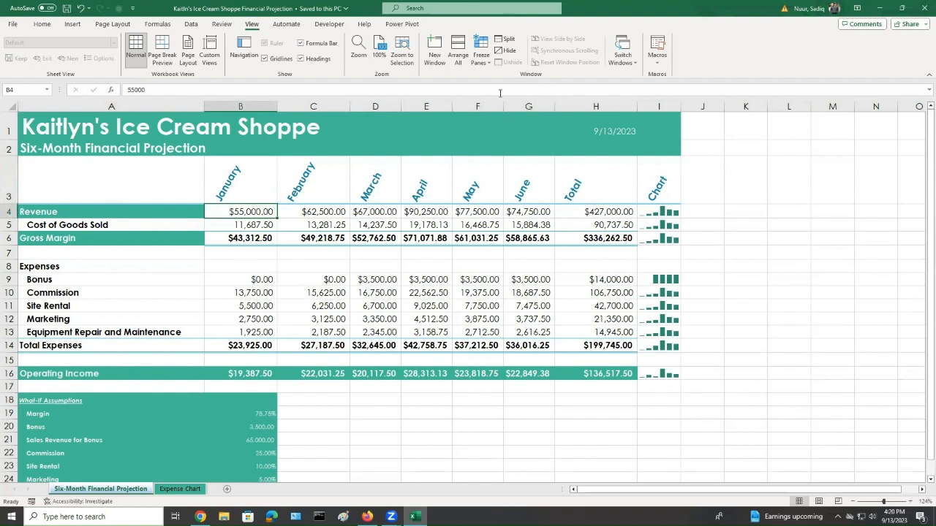
{"action": "left_click", "coordinate": [539, 74]}
{"action": "key", "text": "ctrl"}
{"action": "key", "text": "ctrl"}
{"action": "key", "text": "ctrl"}
{"action": "left_click", "coordinate": [489, 66]}
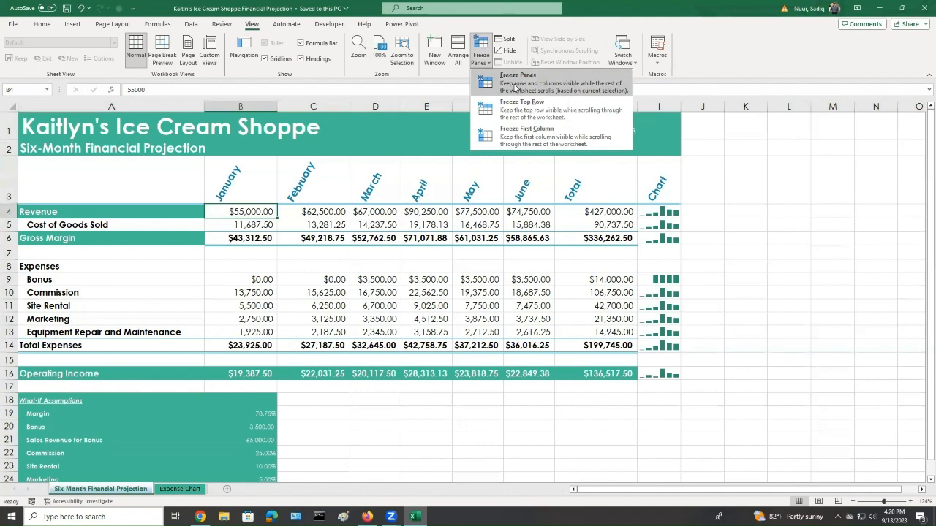
{"action": "left_click", "coordinate": [515, 86]}
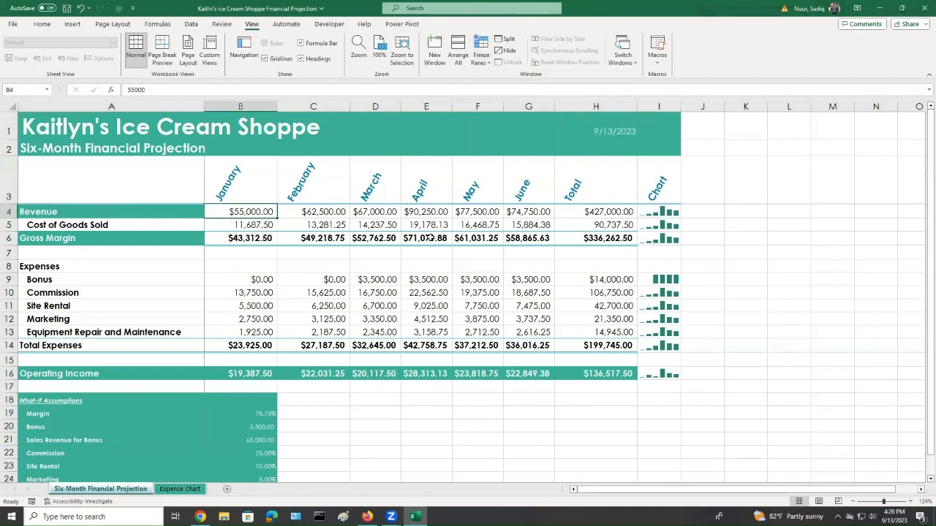
Move through the worksheet in all directions to check which rows and columns stay frozen
{"action": "key", "text": "Down"}
{"action": "key", "text": "Down"}
{"action": "key", "text": "Down"}
{"action": "key", "text": "Down"}
{"action": "key", "text": "Down"}
{"action": "key", "text": "Down"}
{"action": "key", "text": "Down"}
{"action": "key", "text": "Down"}
{"action": "key", "text": "Down"}
{"action": "key", "text": "Down"}
{"action": "key", "text": "Down"}
{"action": "key", "text": "Down"}
{"action": "key", "text": "Down"}
{"action": "key", "text": "Down"}
{"action": "key", "text": "Down"}
{"action": "key", "text": "Down"}
{"action": "key", "text": "Down"}
{"action": "key", "text": "Down"}
{"action": "key", "text": "Down"}
{"action": "key", "text": "Down"}
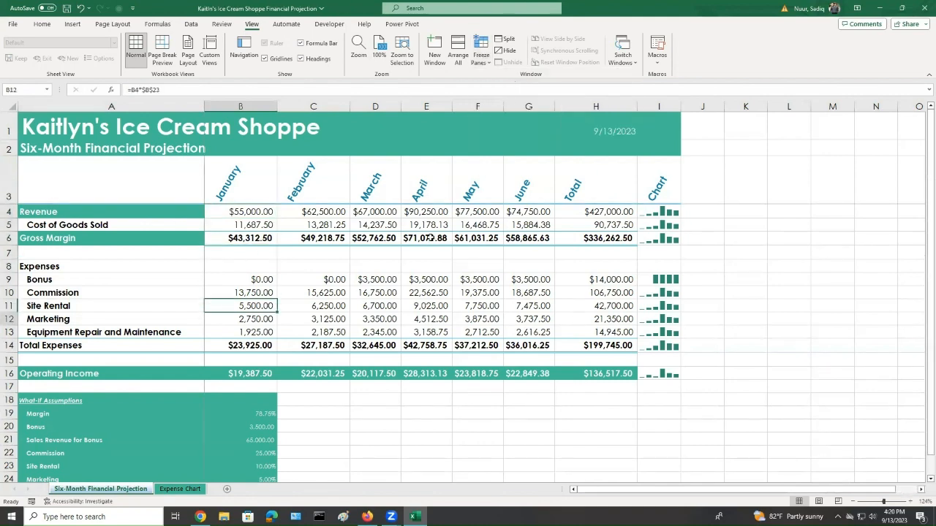
{"action": "key", "text": "Down"}
{"action": "key", "text": "Down"}
{"action": "key", "text": "Down"}
{"action": "key", "text": "Down"}
{"action": "key", "text": "Down"}
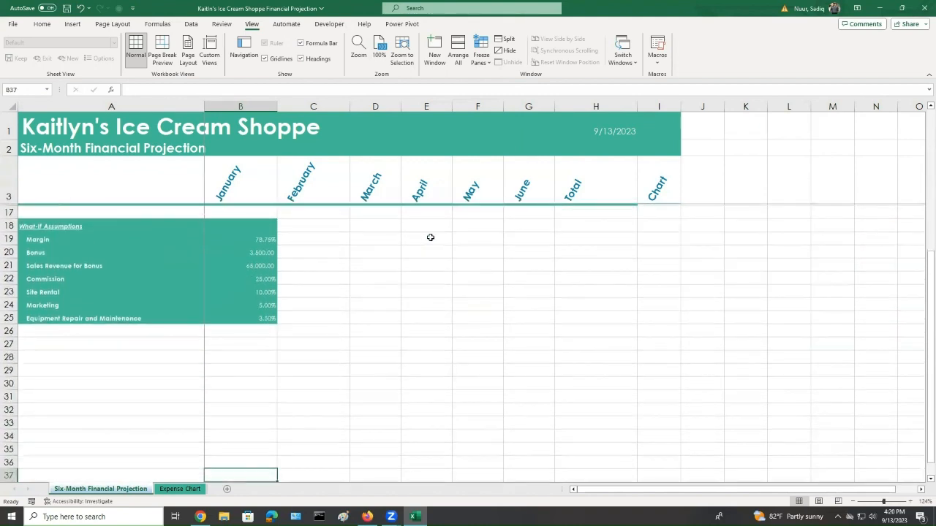
{"action": "key", "text": "Up"}
{"action": "key", "text": "Up"}
{"action": "key", "text": "Up"}
{"action": "key", "text": "Up"}
{"action": "key", "text": "Up"}
{"action": "key", "text": "Up"}
{"action": "key", "text": "Up"}
{"action": "key", "text": "Up"}
{"action": "key", "text": "Up"}
{"action": "key", "text": "Up"}
{"action": "key", "text": "Up"}
{"action": "key", "text": "Up"}
{"action": "key", "text": "Up"}
{"action": "key", "text": "Up"}
{"action": "key", "text": "Up"}
{"action": "key", "text": "Up"}
{"action": "key", "text": "Up"}
{"action": "key", "text": "Up"}
{"action": "key", "text": "Up"}
{"action": "key", "text": "Up"}
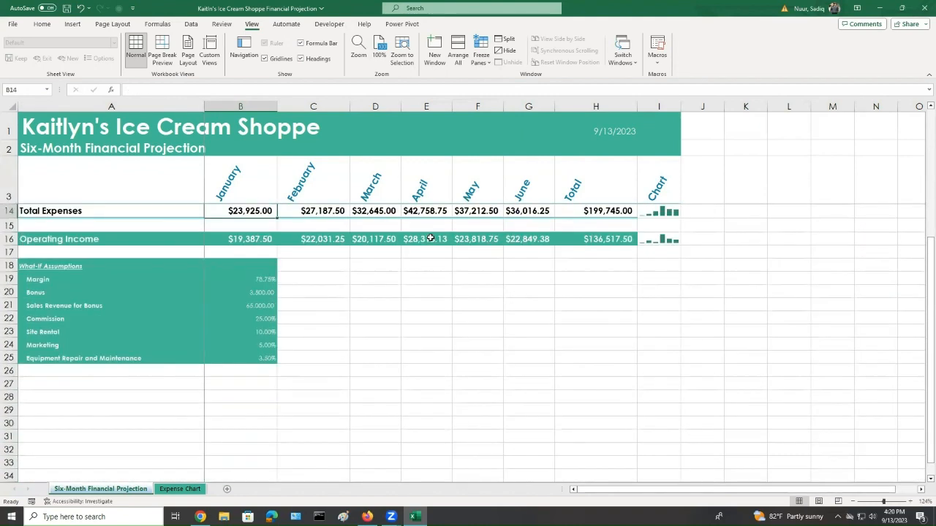
{"action": "key", "text": "Down"}
{"action": "key", "text": "Down"}
{"action": "key", "text": "Down"}
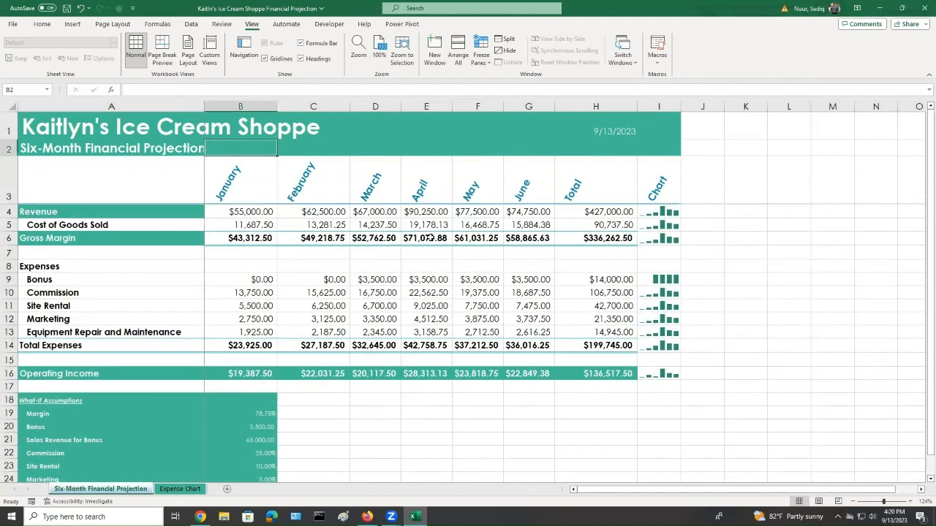
{"action": "key", "text": "Right"}
{"action": "key", "text": "Right"}
{"action": "key", "text": "Right"}
{"action": "key", "text": "Right"}
{"action": "key", "text": "Right"}
{"action": "key", "text": "Right"}
{"action": "key", "text": "Right"}
{"action": "key", "text": "Right"}
{"action": "key", "text": "Right"}
{"action": "key", "text": "Right"}
{"action": "key", "text": "Right"}
{"action": "key", "text": "Right"}
{"action": "key", "text": "Right"}
{"action": "key", "text": "Right"}
{"action": "key", "text": "Right"}
{"action": "key", "text": "Right"}
{"action": "key", "text": "Right"}
{"action": "key", "text": "Right"}
{"action": "key", "text": "Right"}
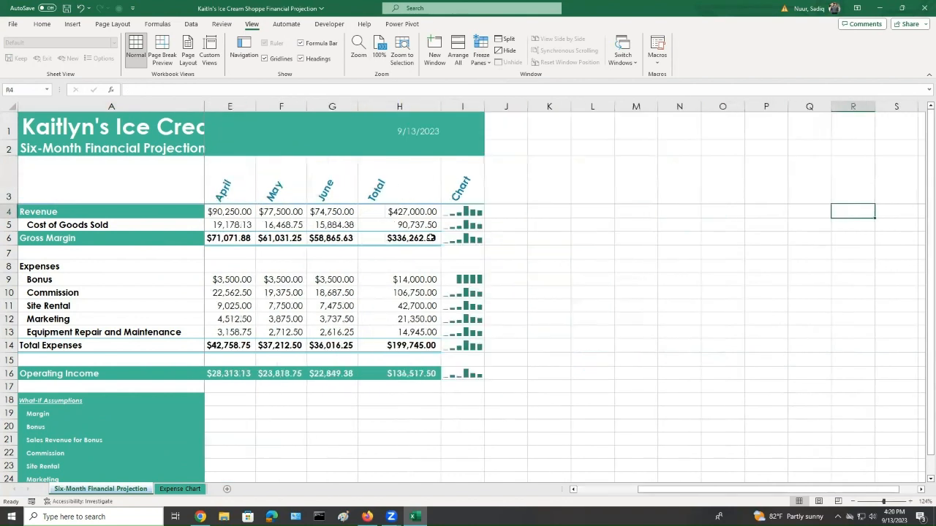
{"action": "key", "text": "Left"}
{"action": "key", "text": "Left"}
{"action": "key", "text": "Left"}
{"action": "key", "text": "Left"}
{"action": "key", "text": "Left"}
{"action": "key", "text": "Left"}
{"action": "key", "text": "Left"}
{"action": "key", "text": "Left"}
{"action": "key", "text": "Left"}
{"action": "key", "text": "Left"}
{"action": "key", "text": "Left"}
{"action": "key", "text": "Left"}
{"action": "key", "text": "Left"}
{"action": "key", "text": "Left"}
{"action": "key", "text": "Left"}
{"action": "key", "text": "Left"}
{"action": "key", "text": "Left"}
{"action": "key", "text": "Left"}
{"action": "key", "text": "Left"}
{"action": "key", "text": "Left"}
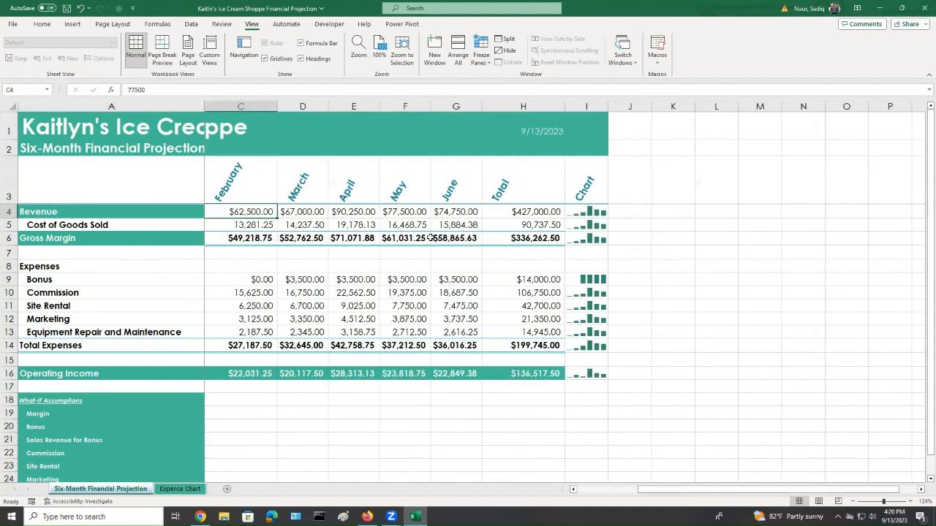
Switch the freeze setting to Freeze First Column
{"action": "key", "text": "Right"}
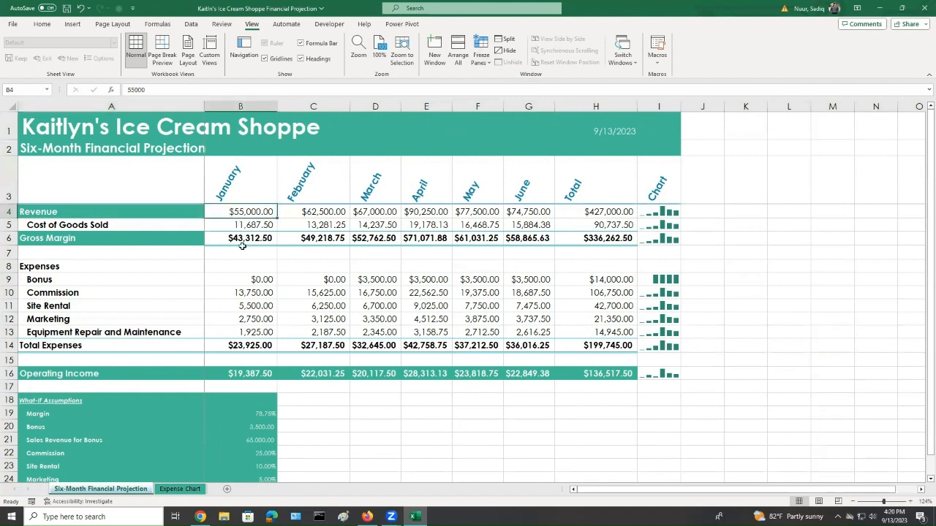
{"action": "left_click", "coordinate": [490, 64]}
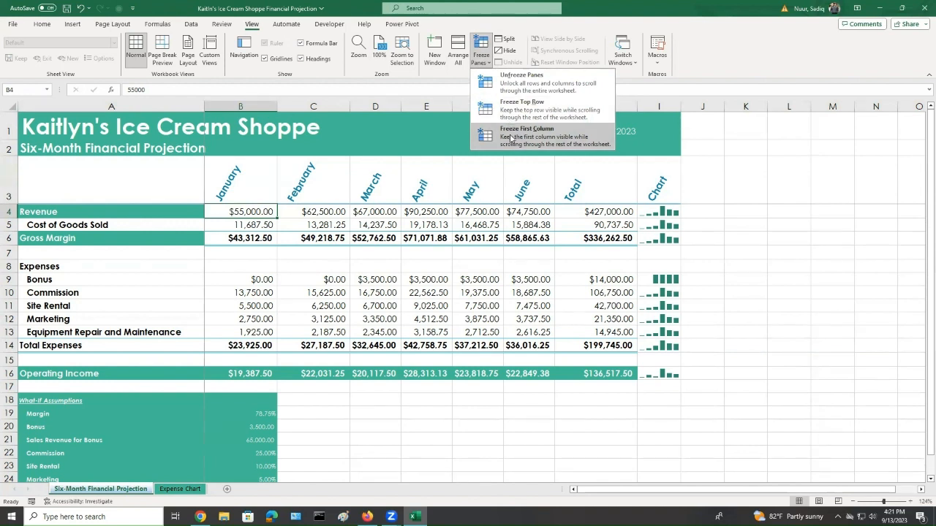
{"action": "left_click", "coordinate": [510, 137]}
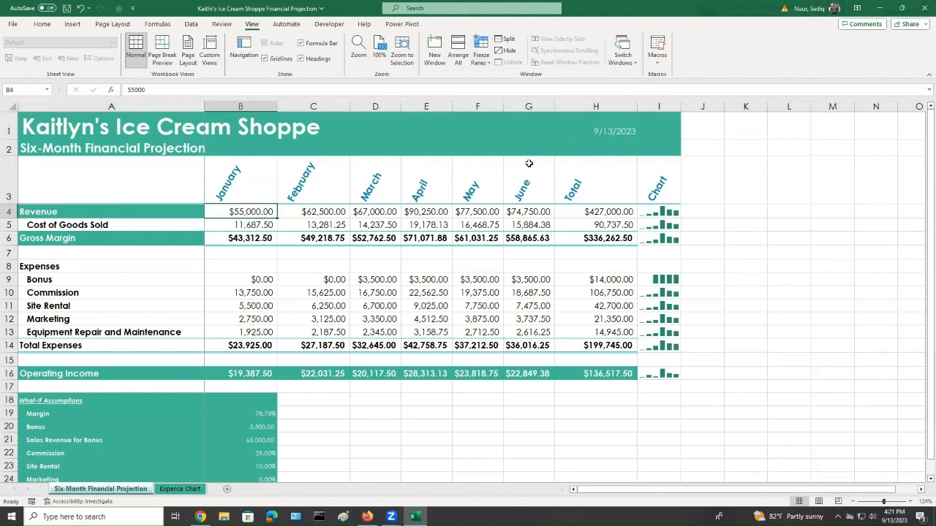
Move across and down the worksheet to check the frozen first column
{"action": "key", "text": "Right"}
{"action": "key", "text": "Right"}
{"action": "key", "text": "Right"}
{"action": "key", "text": "Right"}
{"action": "key", "text": "Right"}
{"action": "key", "text": "Right"}
{"action": "key", "text": "Right"}
{"action": "key", "text": "Right"}
{"action": "key", "text": "Right"}
{"action": "key", "text": "Right"}
{"action": "key", "text": "Right"}
{"action": "key", "text": "Right"}
{"action": "key", "text": "Right"}
{"action": "key", "text": "Right"}
{"action": "key", "text": "Right"}
{"action": "key", "text": "Right"}
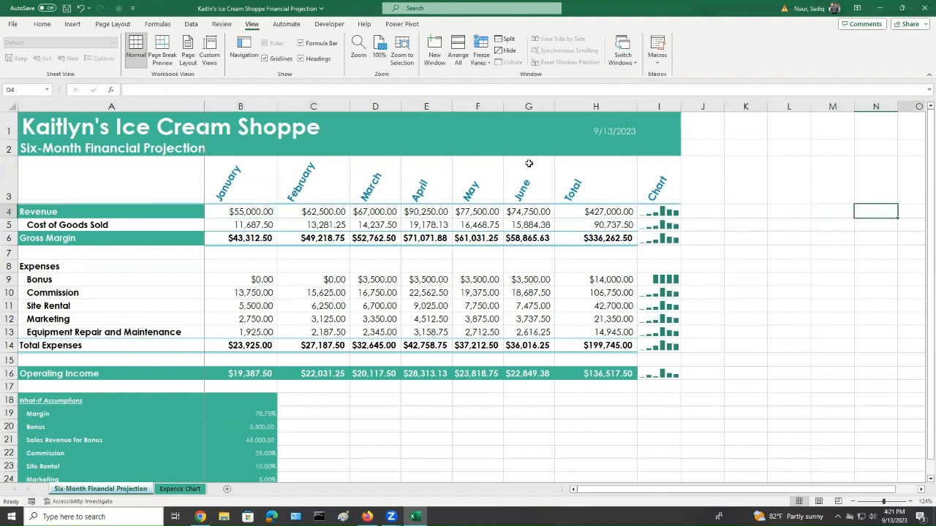
{"action": "key", "text": "Left"}
{"action": "key", "text": "Left"}
{"action": "key", "text": "Left"}
{"action": "key", "text": "Left"}
{"action": "key", "text": "Left"}
{"action": "key", "text": "Left"}
{"action": "key", "text": "Left"}
{"action": "key", "text": "Left"}
{"action": "key", "text": "Left"}
{"action": "key", "text": "Left"}
{"action": "key", "text": "Left"}
{"action": "key", "text": "Left"}
{"action": "key", "text": "Left"}
{"action": "key", "text": "Left"}
{"action": "key", "text": "Left"}
{"action": "key", "text": "Left"}
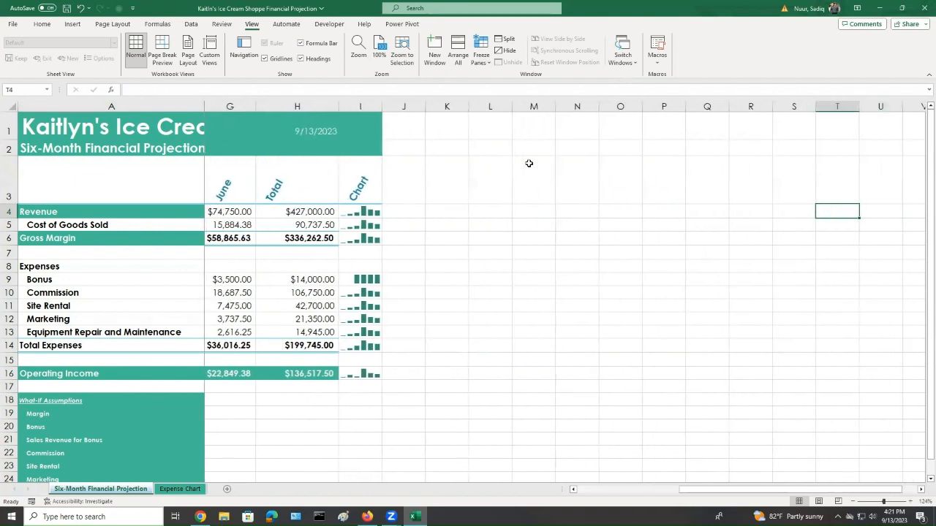
{"action": "key", "text": "Down"}
{"action": "key", "text": "Down"}
{"action": "key", "text": "Down"}
{"action": "key", "text": "Down"}
{"action": "key", "text": "Down"}
{"action": "key", "text": "Down"}
{"action": "key", "text": "Down"}
{"action": "key", "text": "Down"}
{"action": "key", "text": "Down"}
{"action": "key", "text": "Down"}
{"action": "key", "text": "Down"}
{"action": "key", "text": "Down"}
{"action": "key", "text": "Down"}
{"action": "key", "text": "Down"}
{"action": "key", "text": "Down"}
{"action": "key", "text": "Down"}
{"action": "key", "text": "Down"}
{"action": "key", "text": "Down"}
{"action": "key", "text": "Down"}
{"action": "key", "text": "Down"}
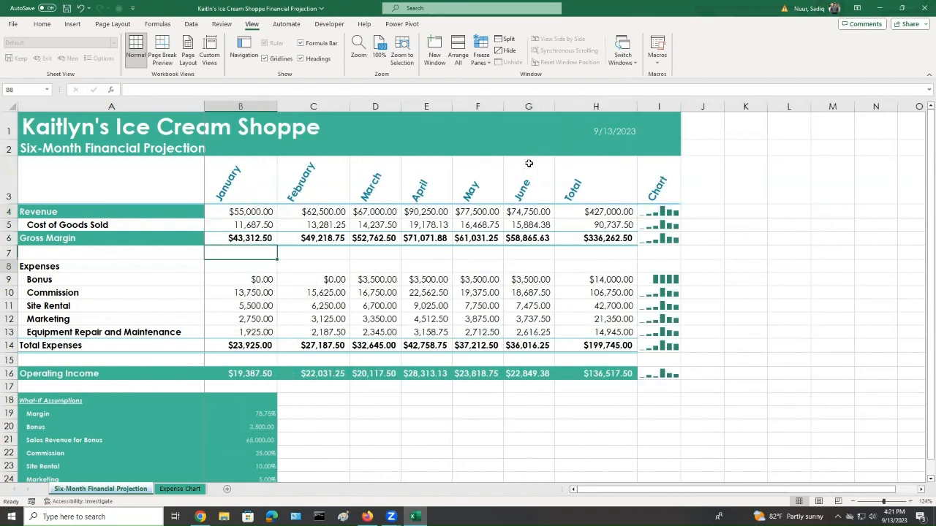
{"action": "key", "text": "Down"}
{"action": "key", "text": "Down"}
{"action": "key", "text": "Down"}
{"action": "key", "text": "Down"}
{"action": "key", "text": "Down"}
{"action": "key", "text": "Down"}
{"action": "key", "text": "Down"}
{"action": "key", "text": "Down"}
{"action": "key", "text": "Down"}
{"action": "key", "text": "Down"}
{"action": "key", "text": "Down"}
{"action": "key", "text": "Down"}
{"action": "key", "text": "Down"}
{"action": "key", "text": "Down"}
{"action": "key", "text": "Down"}
{"action": "key", "text": "Down"}
{"action": "key", "text": "Down"}
{"action": "key", "text": "Down"}
{"action": "key", "text": "Down"}
{"action": "key", "text": "Down"}
{"action": "key", "text": "Up"}
{"action": "key", "text": "Up"}
{"action": "key", "text": "Up"}
{"action": "key", "text": "Up"}
{"action": "key", "text": "Up"}
{"action": "key", "text": "Up"}
{"action": "key", "text": "Up"}
{"action": "key", "text": "Up"}
{"action": "key", "text": "Up"}
{"action": "key", "text": "Up"}
{"action": "key", "text": "Up"}
{"action": "key", "text": "Up"}
{"action": "key", "text": "Up"}
{"action": "key", "text": "Up"}
{"action": "key", "text": "Up"}
{"action": "key", "text": "Up"}
{"action": "key", "text": "Up"}
{"action": "key", "text": "Up"}
{"action": "key", "text": "Up"}
{"action": "key", "text": "Up"}
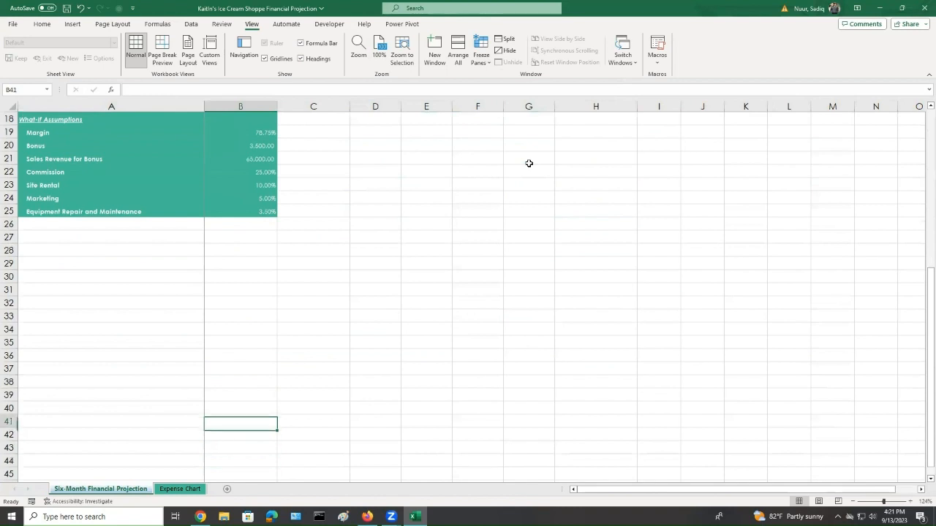
{"action": "key", "text": "Up"}
{"action": "key", "text": "Up"}
{"action": "key", "text": "Up"}
{"action": "key", "text": "Up"}
{"action": "key", "text": "Up"}
{"action": "key", "text": "Up"}
{"action": "key", "text": "Up"}
{"action": "key", "text": "Up"}
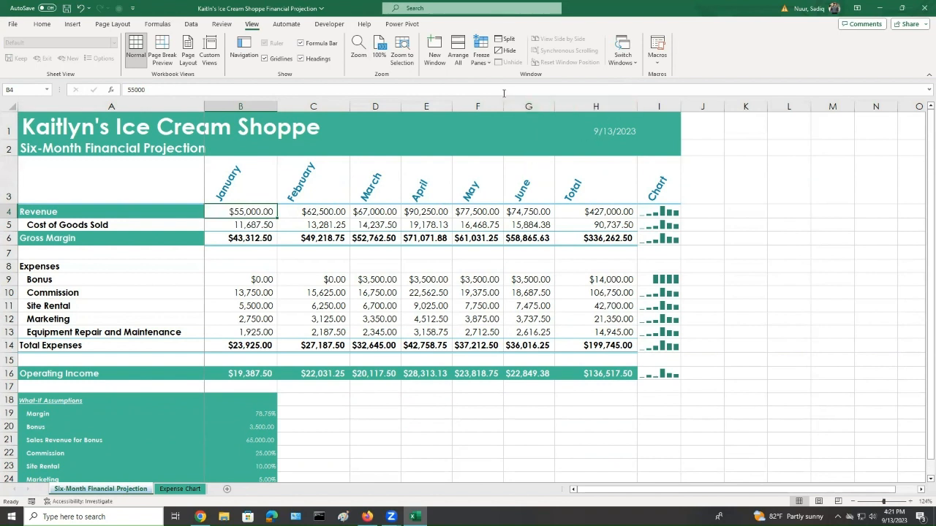
Unfreeze all panes on the worksheet
{"action": "left_click", "coordinate": [482, 57]}
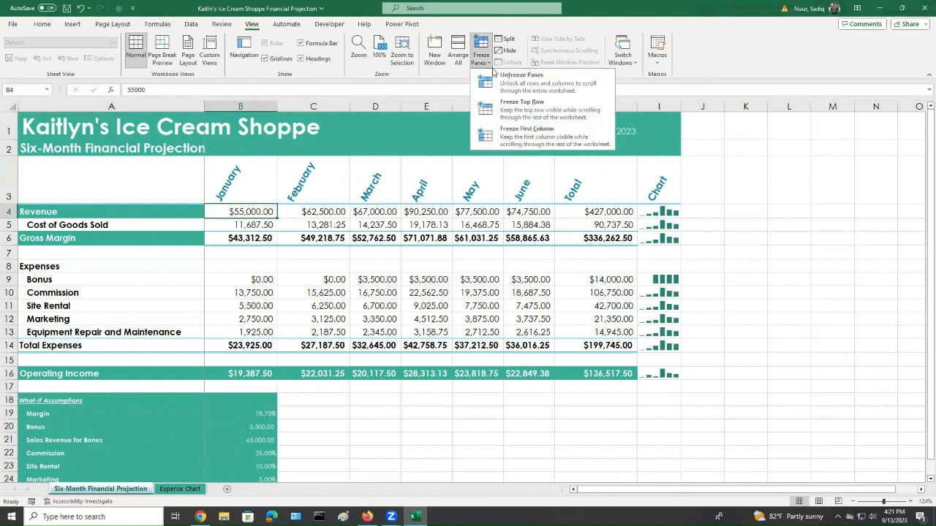
{"action": "left_click", "coordinate": [539, 85]}
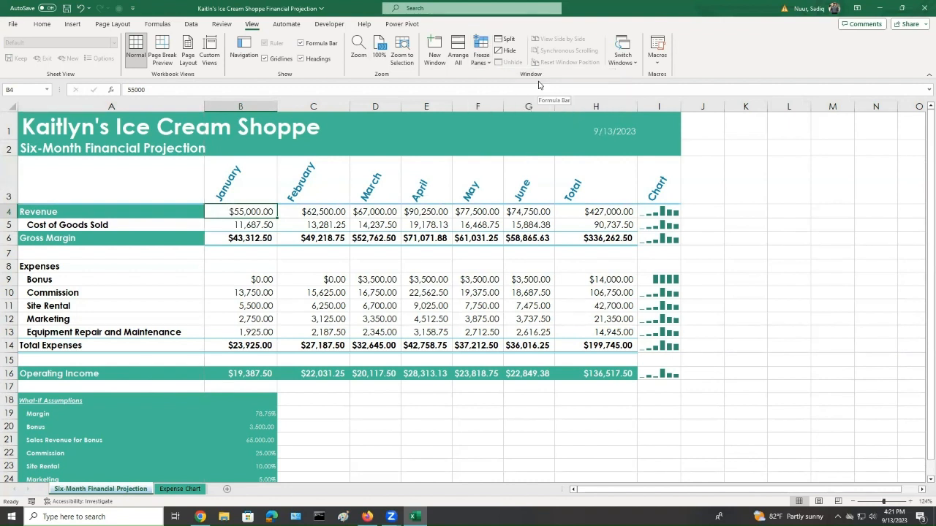
{"action": "key", "text": "Down"}
{"action": "key", "text": "Down"}
{"action": "key", "text": "Down"}
{"action": "key", "text": "Down"}
{"action": "key", "text": "Down"}
{"action": "key", "text": "Down"}
{"action": "key", "text": "Down"}
{"action": "key", "text": "Down"}
{"action": "key", "text": "Down"}
{"action": "key", "text": "Down"}
{"action": "key", "text": "Down"}
{"action": "key", "text": "Down"}
{"action": "key", "text": "Down"}
{"action": "key", "text": "Down"}
{"action": "key", "text": "Down"}
{"action": "key", "text": "Down"}
{"action": "key", "text": "Down"}
{"action": "key", "text": "Down"}
{"action": "key", "text": "Down"}
{"action": "key", "text": "Down"}
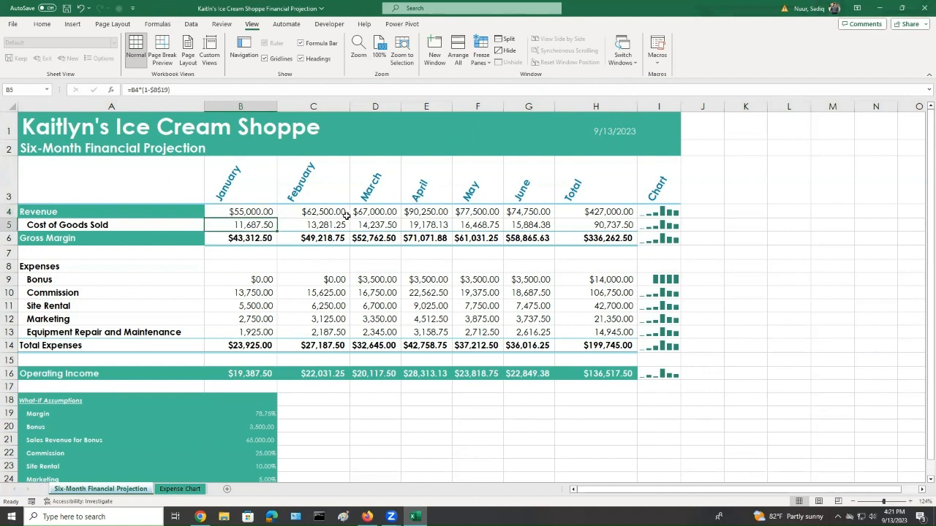
Move up, right and left through the worksheet to check it scrolls freely
{"action": "key", "text": "Up"}
{"action": "key", "text": "Up"}
{"action": "key", "text": "Up"}
{"action": "key", "text": "Up"}
{"action": "key", "text": "Up"}
{"action": "key", "text": "Up"}
{"action": "key", "text": "Up"}
{"action": "key", "text": "Up"}
{"action": "key", "text": "Up"}
{"action": "key", "text": "Up"}
{"action": "key", "text": "Up"}
{"action": "key", "text": "Up"}
{"action": "key", "text": "Up"}
{"action": "key", "text": "Up"}
{"action": "key", "text": "Up"}
{"action": "key", "text": "Up"}
{"action": "key", "text": "Up"}
{"action": "key", "text": "Up"}
{"action": "key", "text": "Up"}
{"action": "key", "text": "Up"}
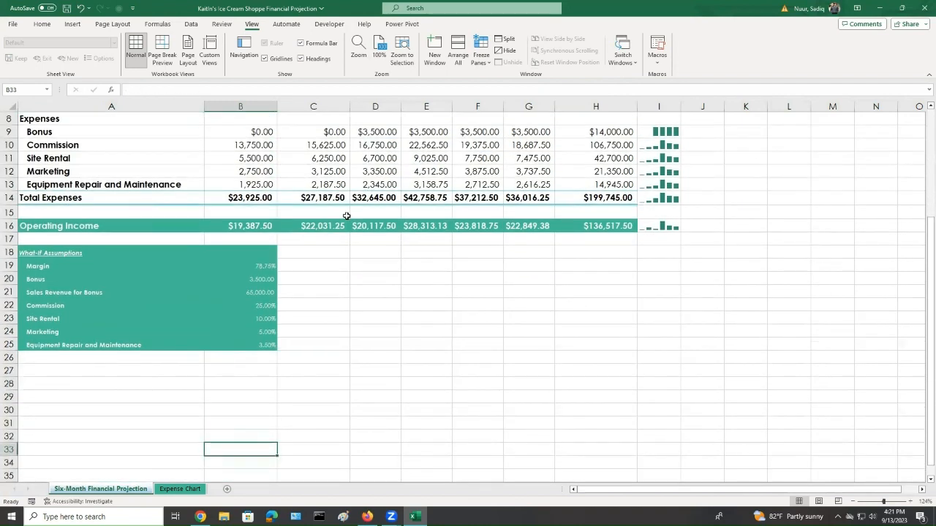
{"action": "key", "text": "Right"}
{"action": "key", "text": "Right"}
{"action": "key", "text": "Right"}
{"action": "key", "text": "Right"}
{"action": "key", "text": "Right"}
{"action": "key", "text": "Right"}
{"action": "key", "text": "Right"}
{"action": "key", "text": "Right"}
{"action": "key", "text": "Right"}
{"action": "key", "text": "Right"}
{"action": "key", "text": "Right"}
{"action": "key", "text": "Right"}
{"action": "key", "text": "Right"}
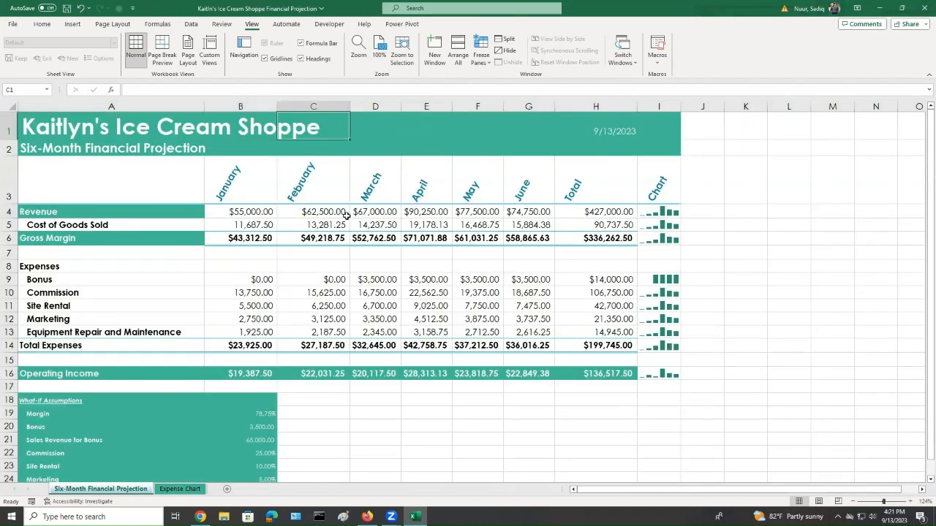
{"action": "key", "text": "Left"}
{"action": "key", "text": "Left"}
{"action": "key", "text": "Left"}
{"action": "key", "text": "Left"}
{"action": "key", "text": "Left"}
{"action": "key", "text": "Left"}
{"action": "key", "text": "Left"}
{"action": "key", "text": "Left"}
{"action": "key", "text": "Left"}
{"action": "key", "text": "Left"}
{"action": "key", "text": "Left"}
{"action": "key", "text": "Left"}
{"action": "key", "text": "Left"}
{"action": "key", "text": "Left"}
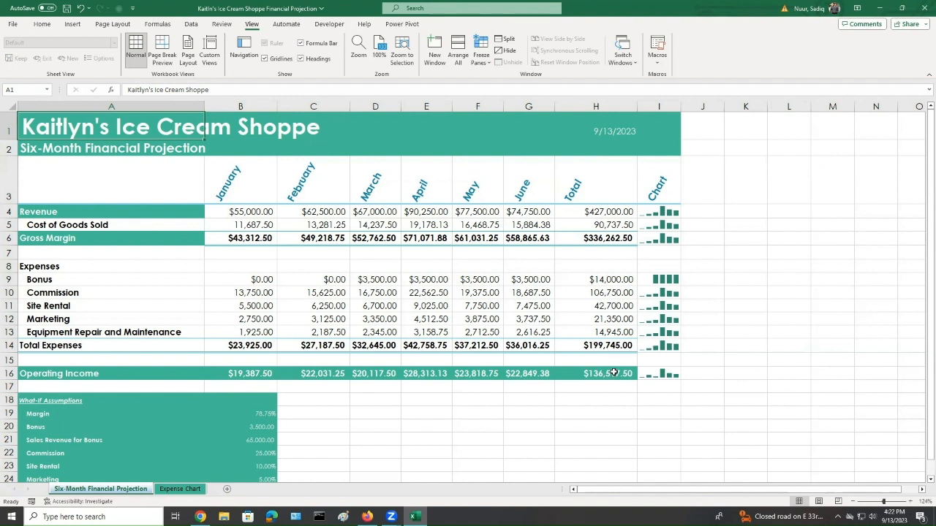
Use Goal Seek to make the total operating income in H16 reach 145000 by changing the Site Rental assumption in B23
{"action": "left_click", "coordinate": [612, 373]}
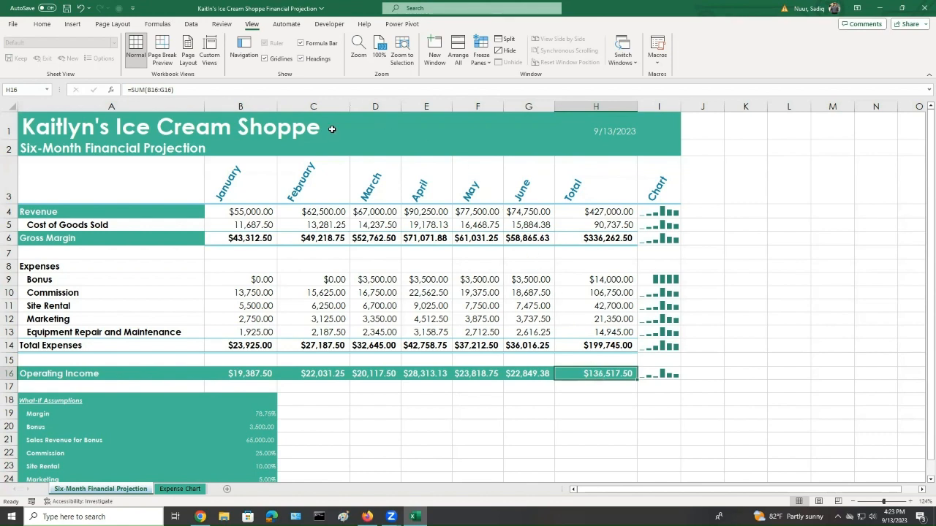
{"action": "left_click", "coordinate": [191, 24]}
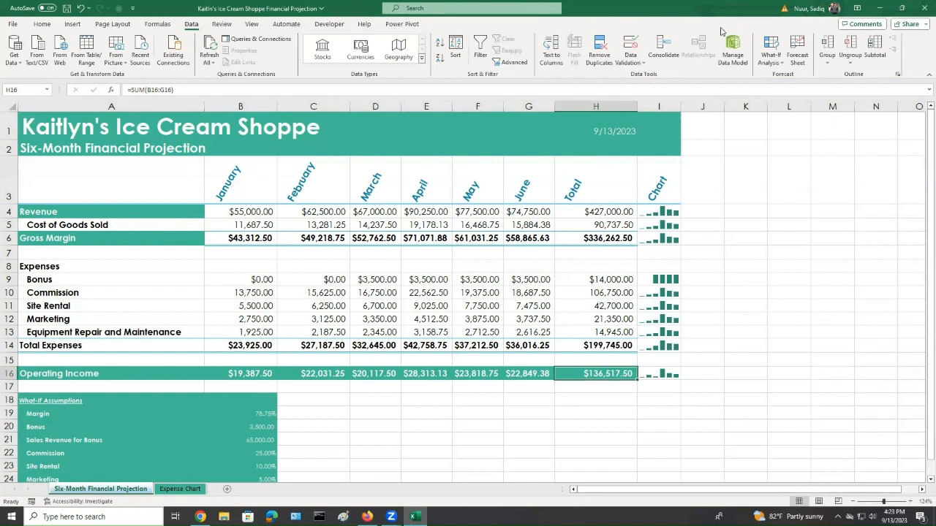
{"action": "left_click", "coordinate": [643, 64]}
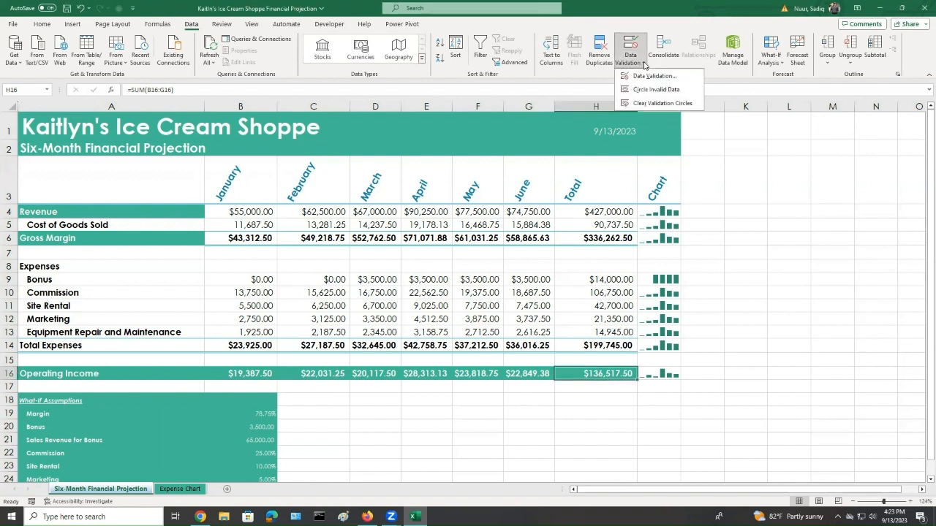
{"action": "left_click", "coordinate": [711, 71]}
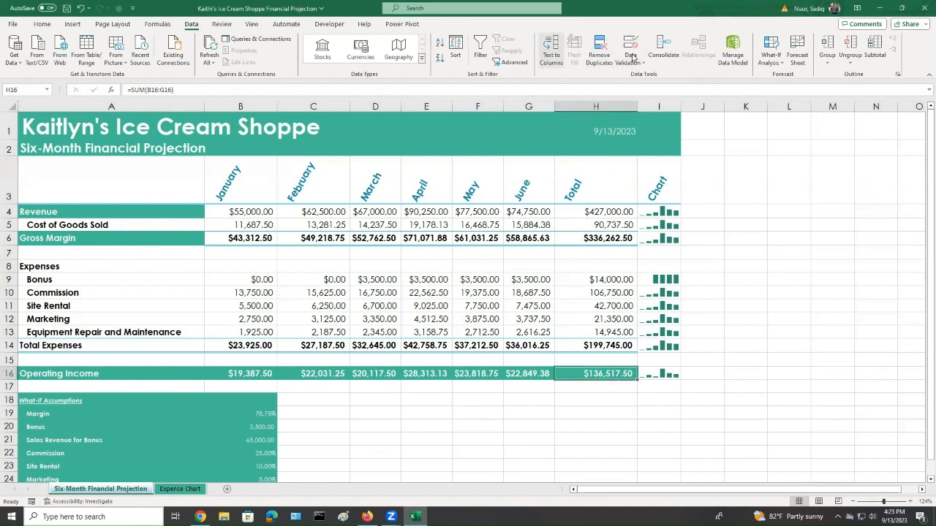
{"action": "left_click", "coordinate": [781, 64]}
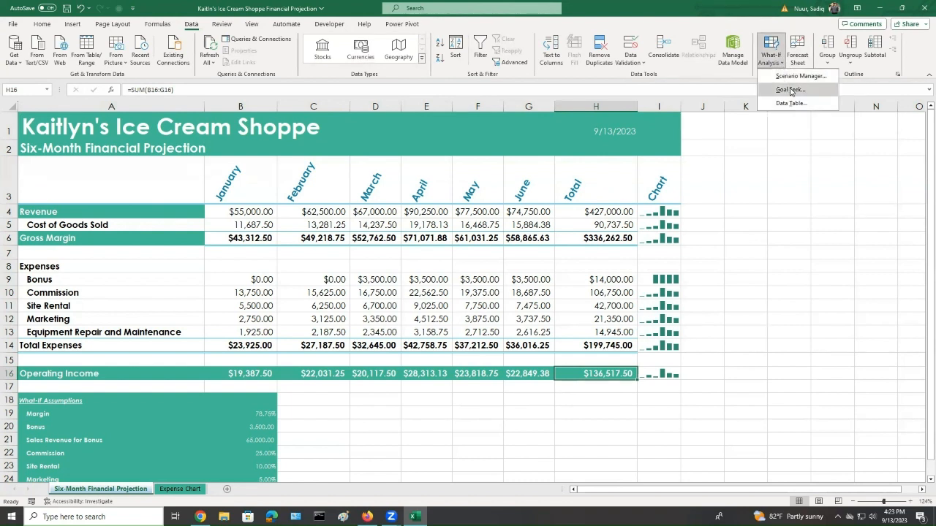
{"action": "left_click", "coordinate": [792, 91]}
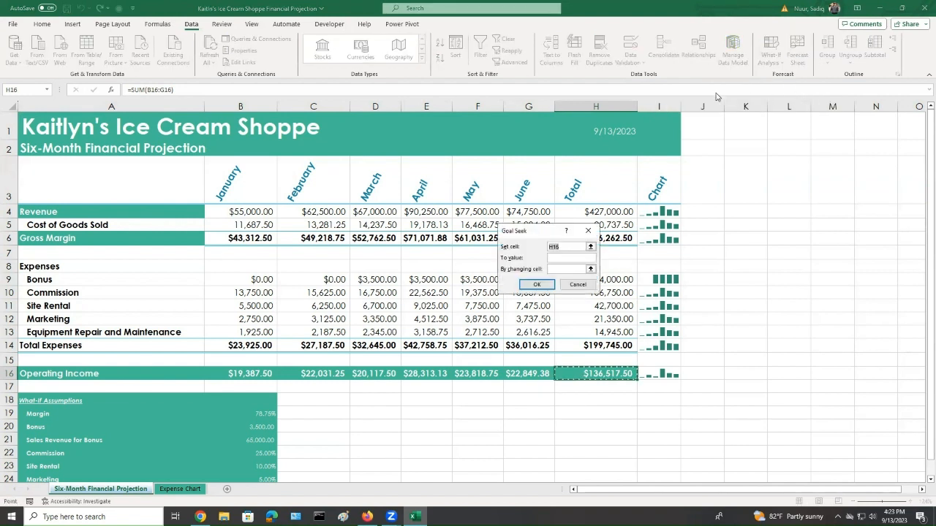
{"action": "key", "text": "Escape"}
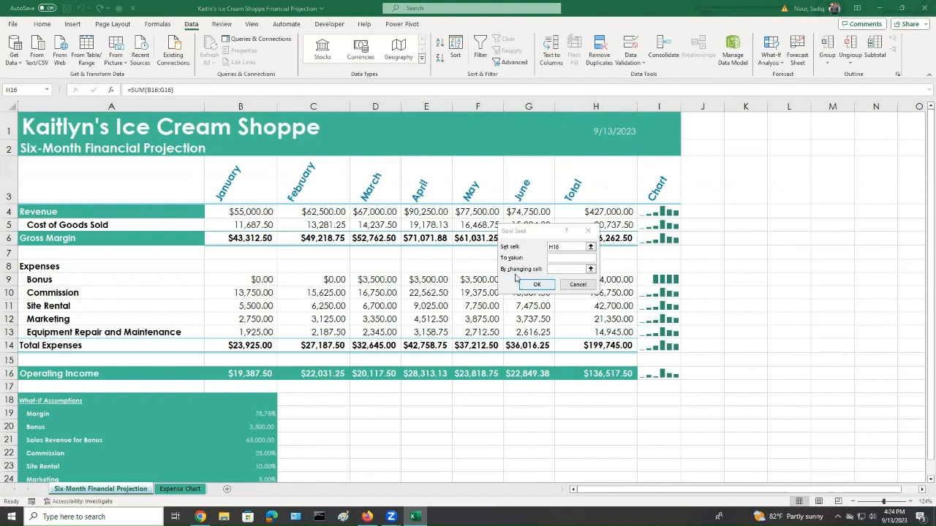
{"action": "left_click", "coordinate": [500, 257]}
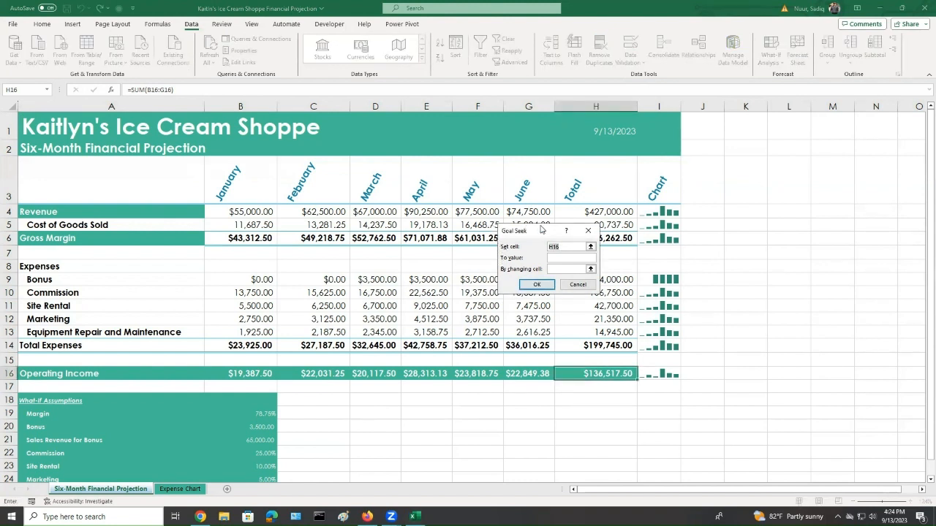
{"action": "left_click_drag", "start_coordinate": [534, 229], "coordinate": [423, 172]}
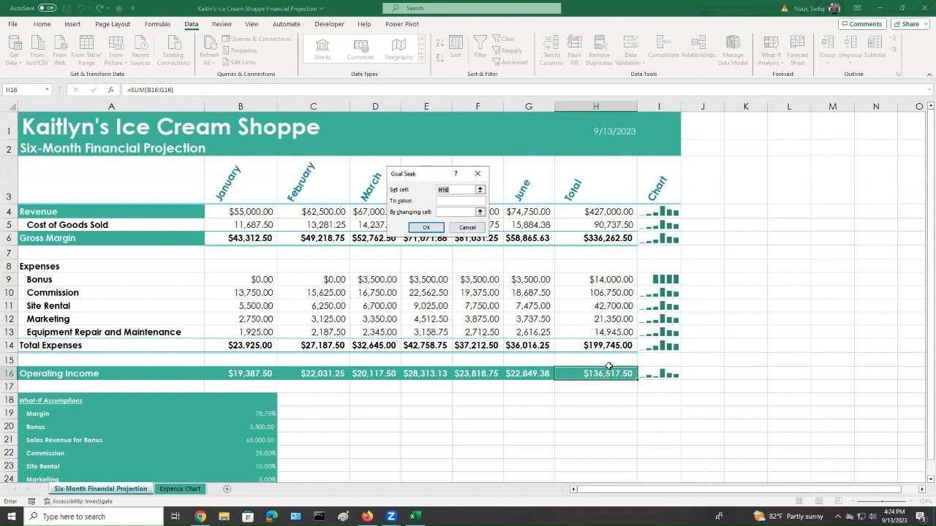
{"action": "left_click", "coordinate": [458, 201]}
{"action": "type", "text": "145000"}
{"action": "key", "text": "Tab"}
{"action": "left_click", "coordinate": [262, 466]}
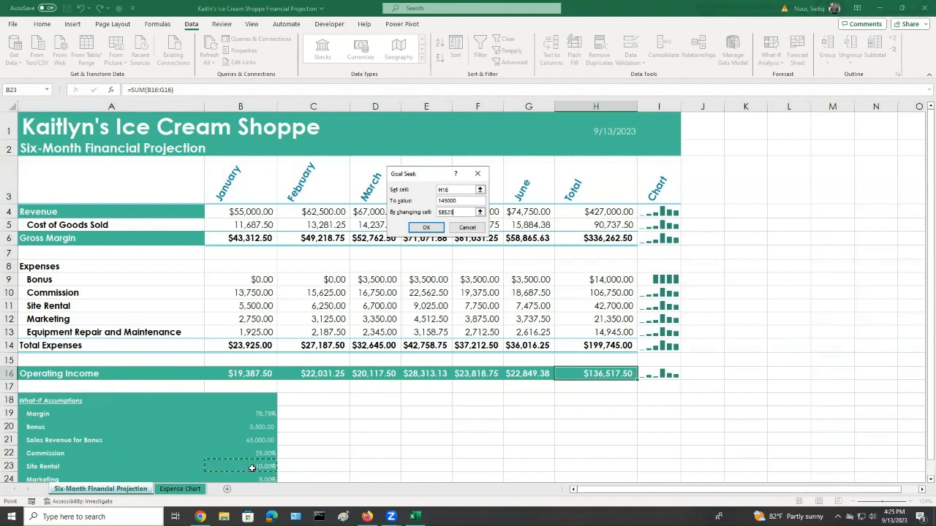
{"action": "left_click", "coordinate": [426, 228]}
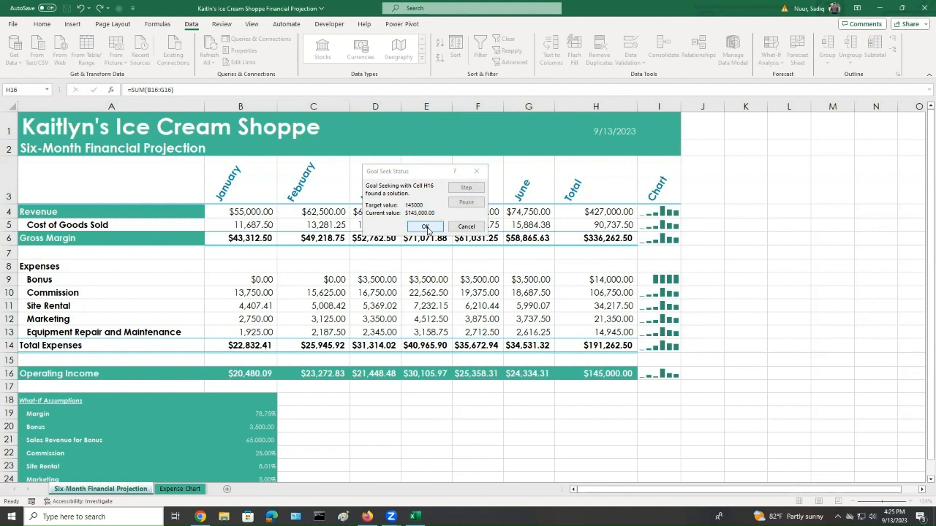
{"action": "left_click", "coordinate": [425, 227]}
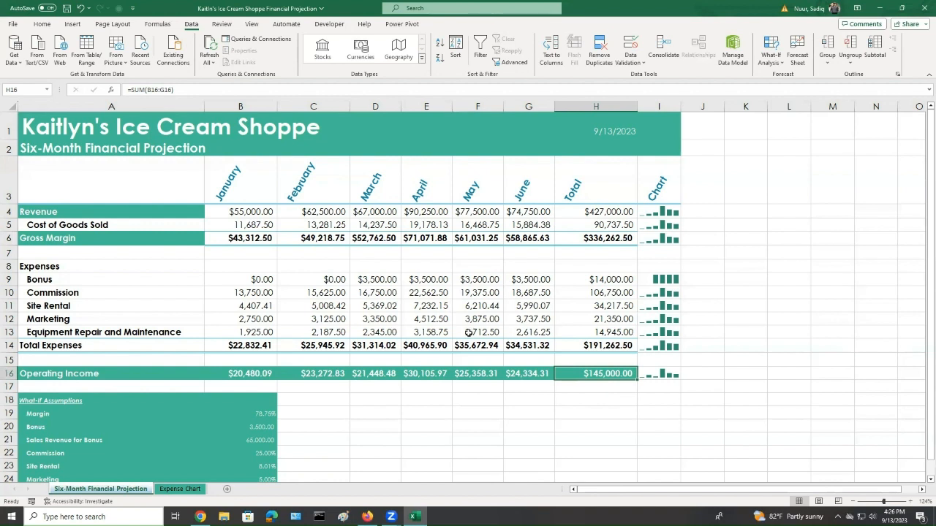
Look up the Gross Margin label with Smart Lookup and browse the results before closing the pane
{"action": "left_click", "coordinate": [65, 239]}
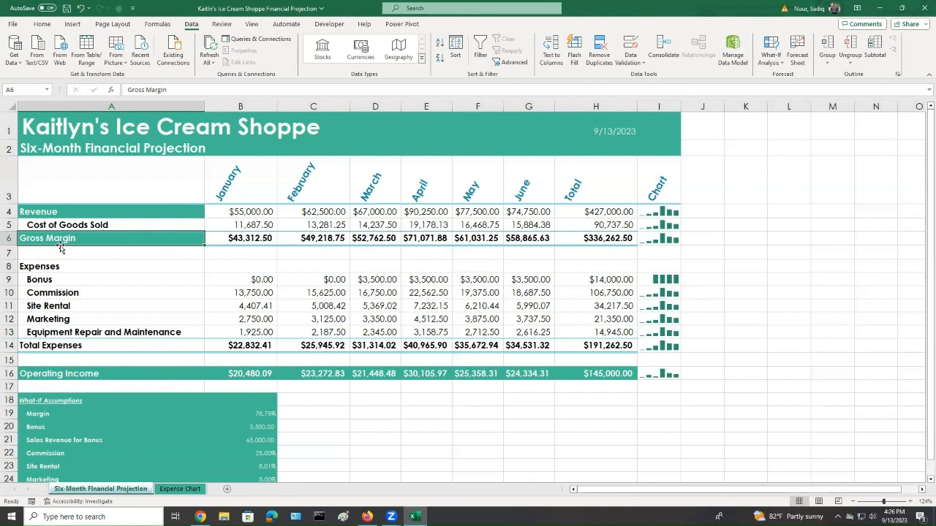
{"action": "left_click", "coordinate": [222, 24]}
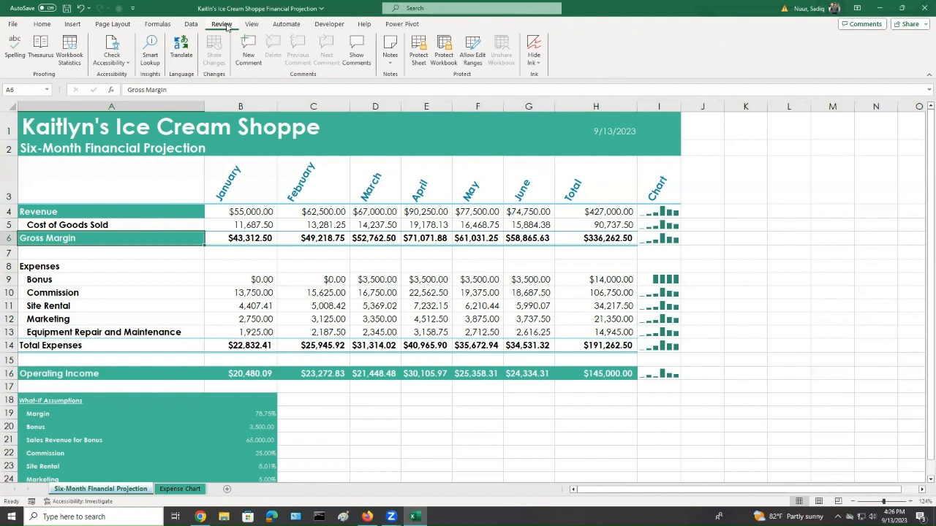
{"action": "left_click", "coordinate": [150, 49]}
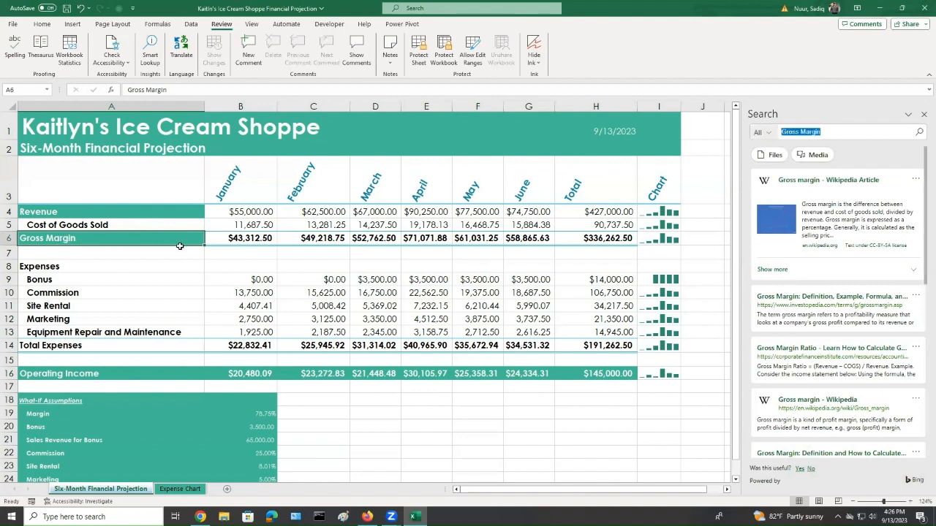
{"action": "scroll", "coordinate": [852, 316], "scroll_direction": "down", "scroll_amount": 3}
{"action": "scroll", "coordinate": [848, 313], "scroll_direction": "up", "scroll_amount": 3}
{"action": "scroll", "coordinate": [840, 387], "scroll_direction": "down", "scroll_amount": 5}
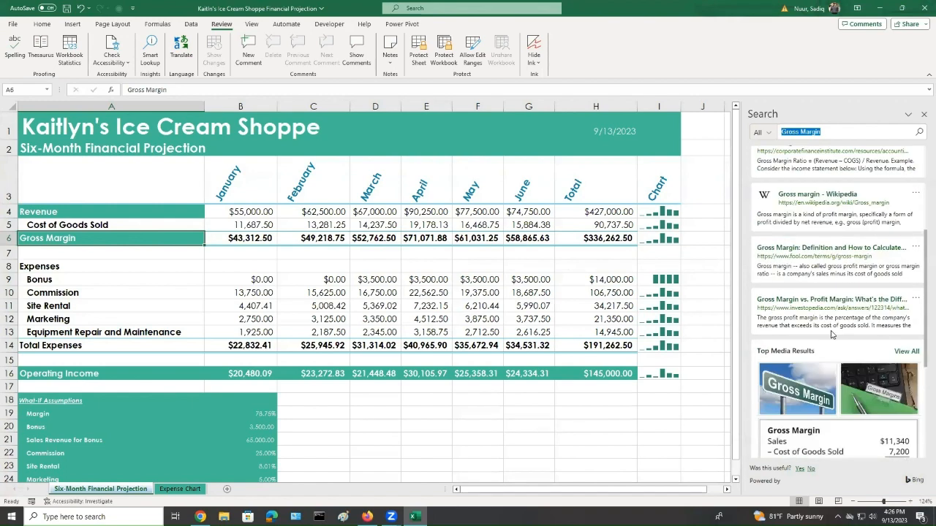
{"action": "scroll", "coordinate": [808, 401], "scroll_direction": "up", "scroll_amount": 5}
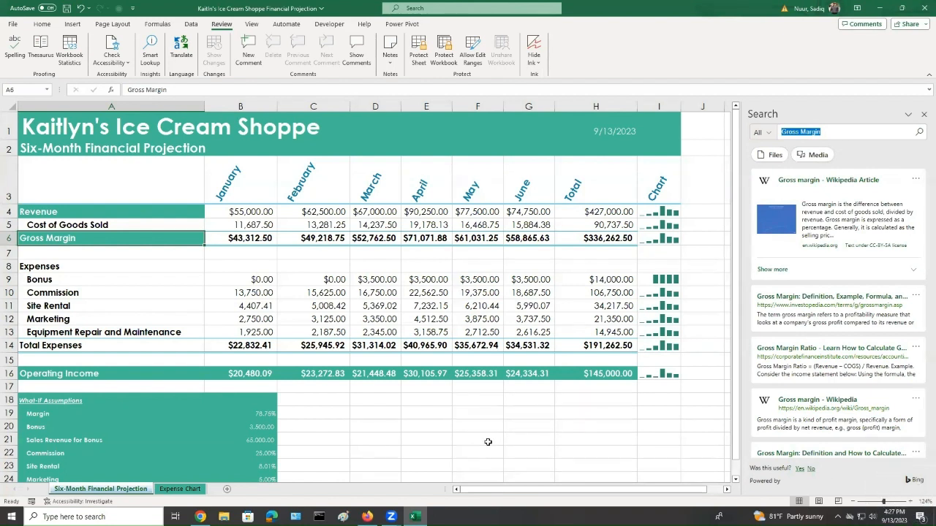
{"action": "left_click", "coordinate": [921, 113]}
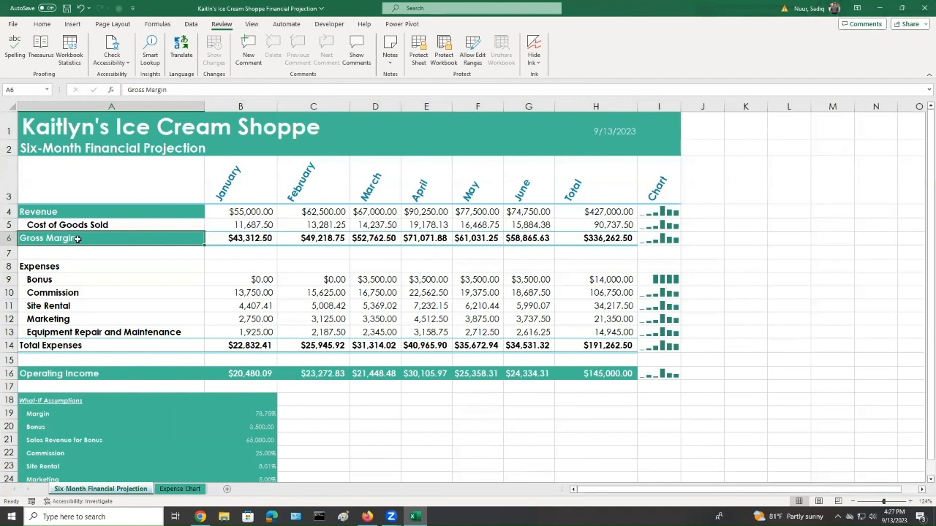
Look up the Commission label with Smart Lookup, browse its results and close the search pane
{"action": "left_click", "coordinate": [82, 294]}
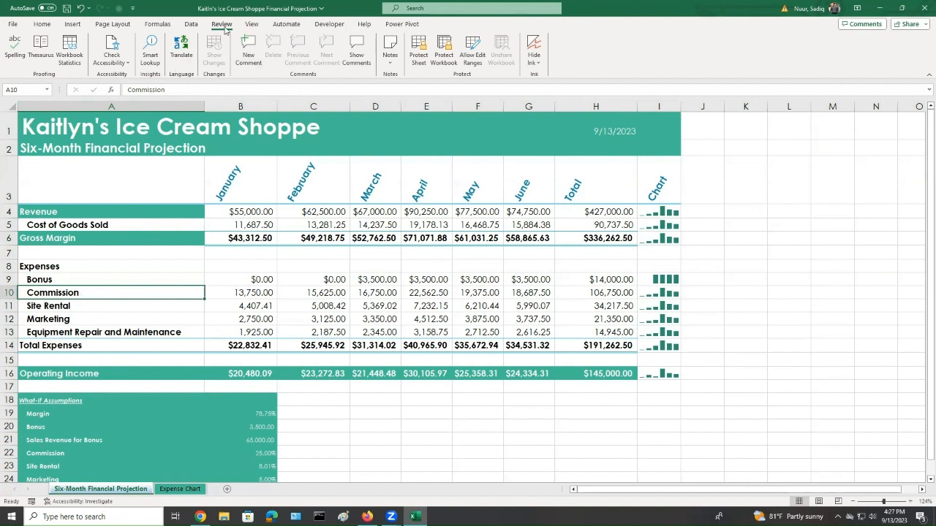
{"action": "left_click", "coordinate": [148, 53]}
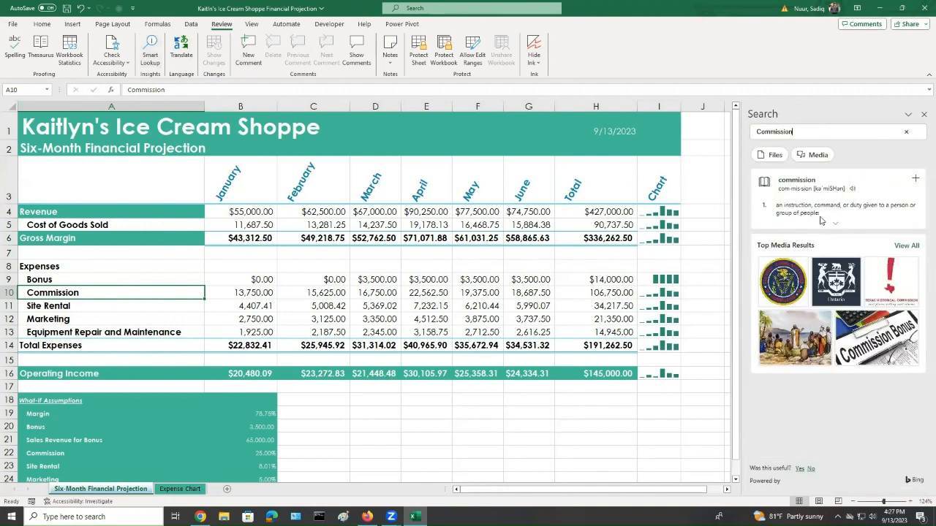
{"action": "scroll", "coordinate": [810, 364], "scroll_direction": "down", "scroll_amount": 3}
{"action": "scroll", "coordinate": [810, 363], "scroll_direction": "up", "scroll_amount": 3}
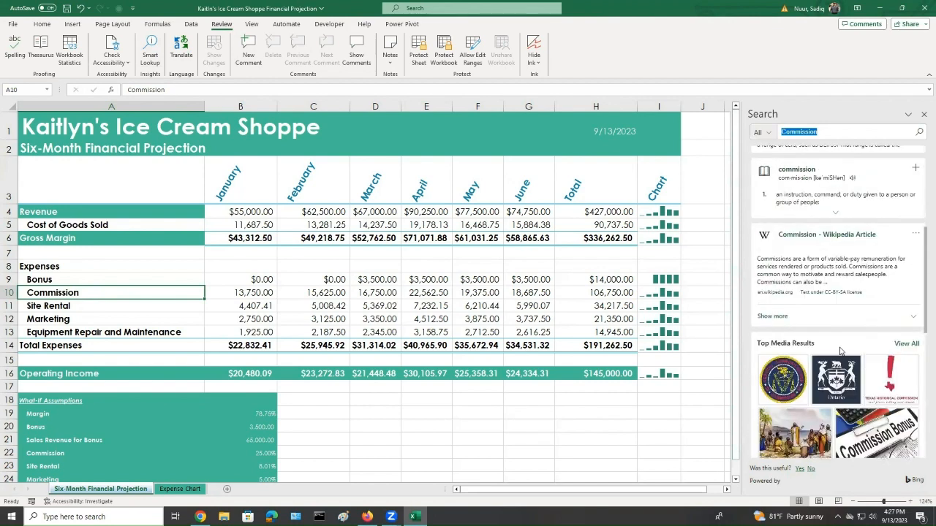
{"action": "scroll", "coordinate": [776, 378], "scroll_direction": "down", "scroll_amount": 10}
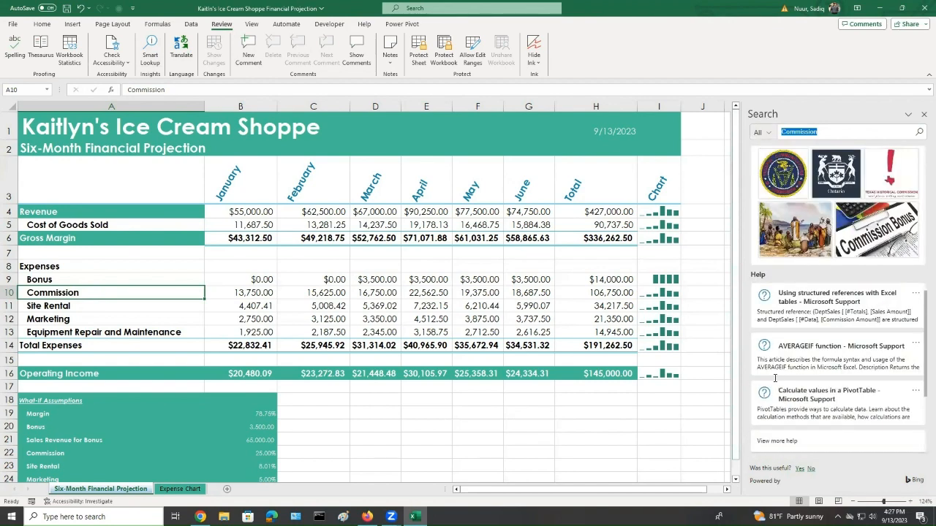
{"action": "scroll", "coordinate": [776, 378], "scroll_direction": "up", "scroll_amount": 5}
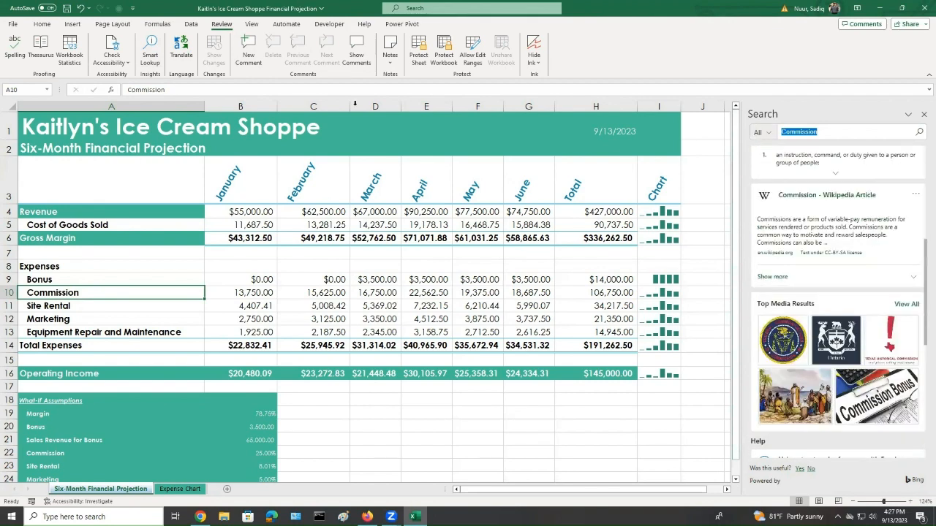
{"action": "left_click", "coordinate": [923, 114]}
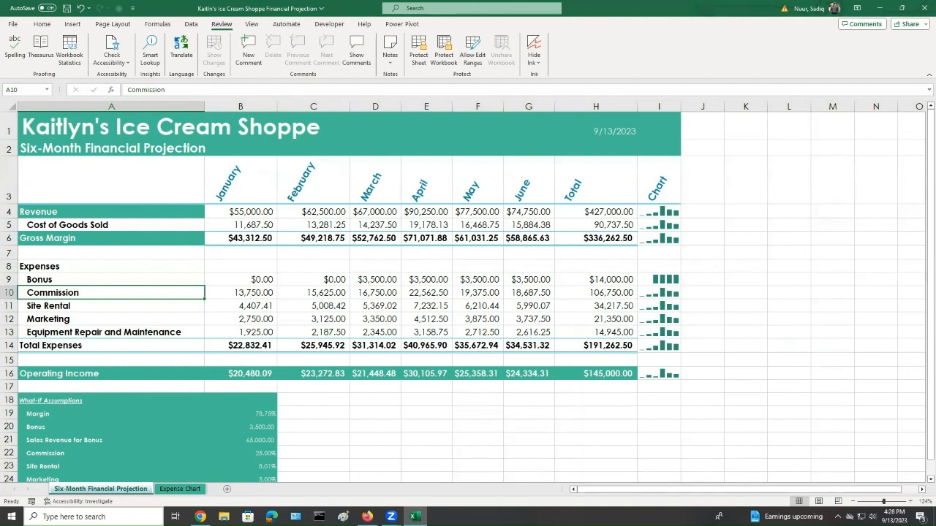
Run the accessibility check on the workbook from the file information page
{"action": "left_click", "coordinate": [12, 24]}
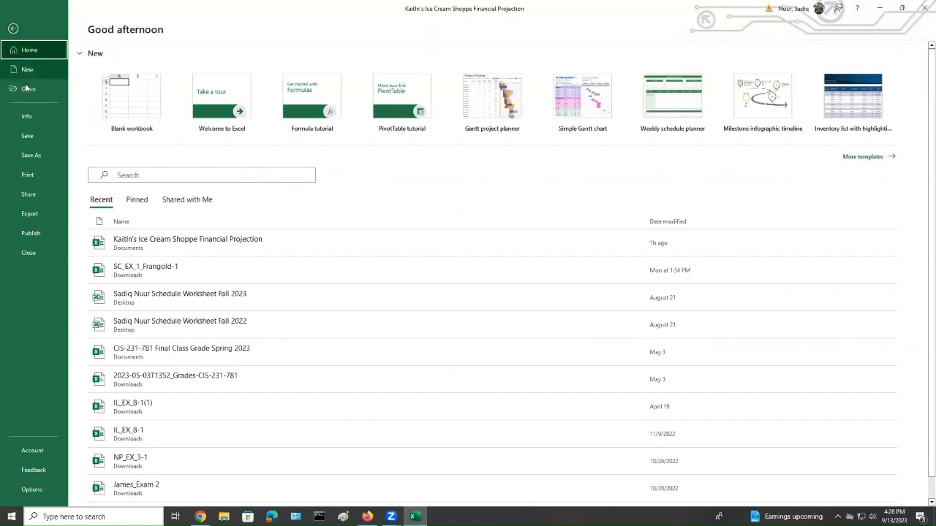
{"action": "left_click", "coordinate": [27, 122]}
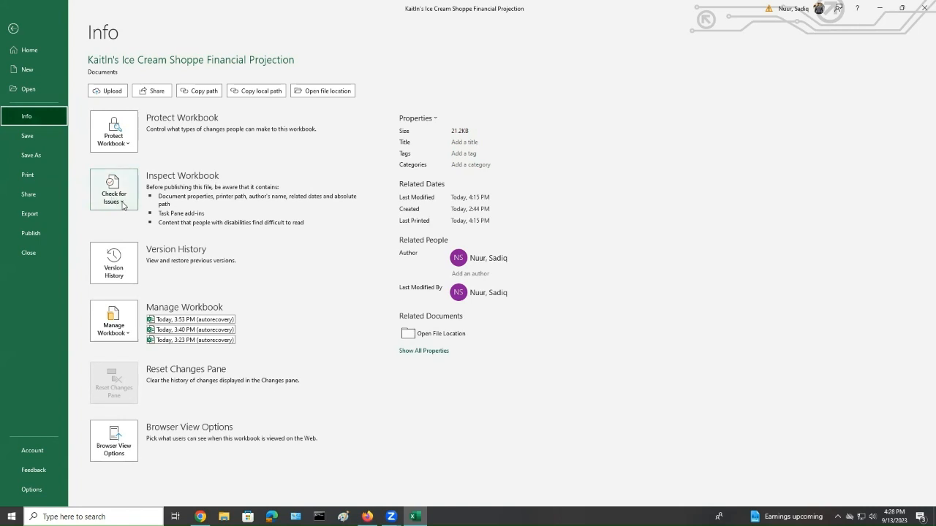
{"action": "left_click", "coordinate": [122, 205]}
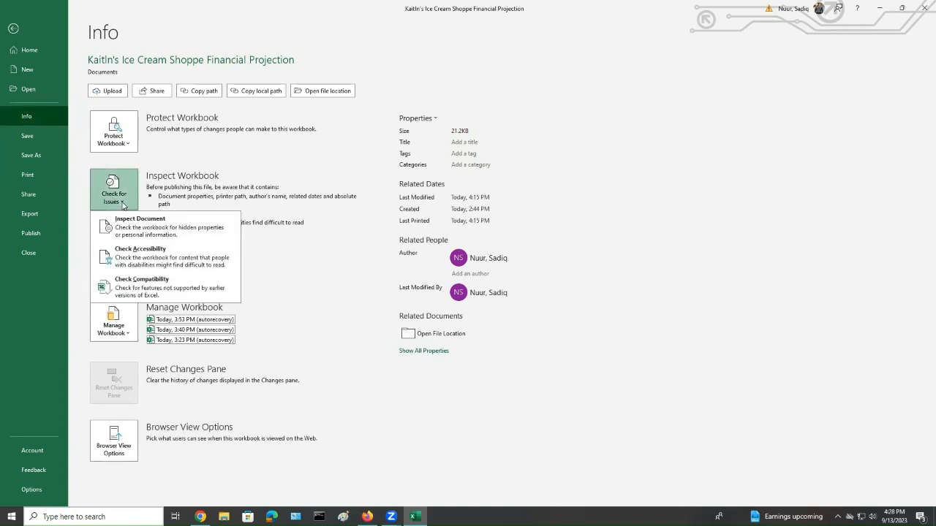
{"action": "left_click", "coordinate": [143, 256]}
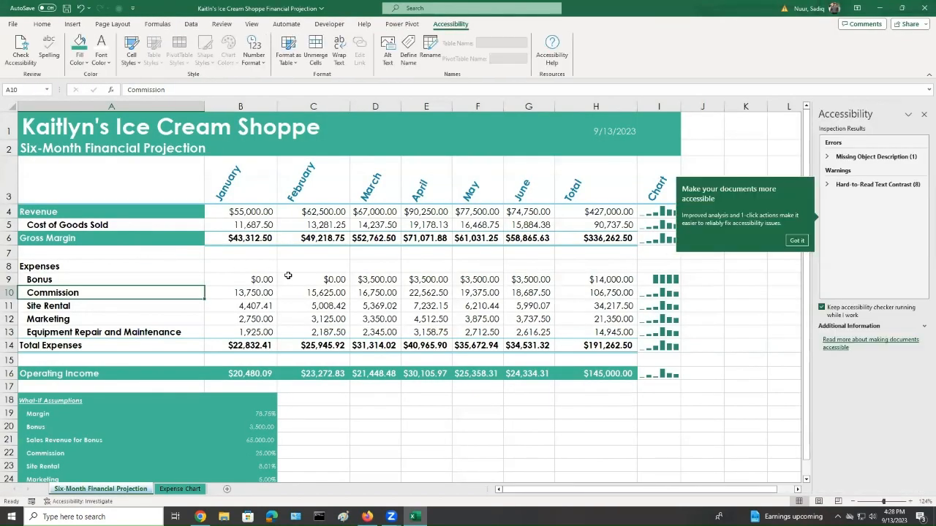
{"action": "left_click", "coordinate": [796, 241]}
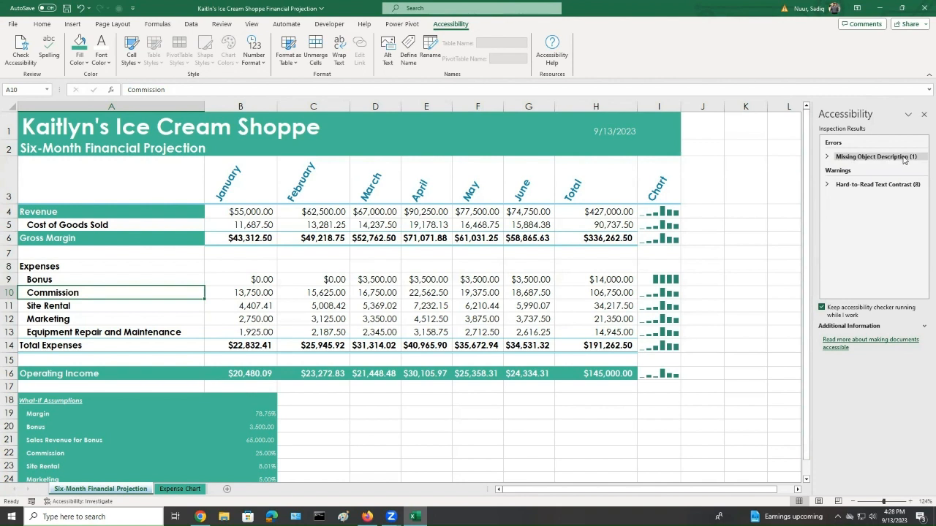
Follow the missing object description error to the chart on the Expense Chart sheet
{"action": "left_click", "coordinate": [864, 158]}
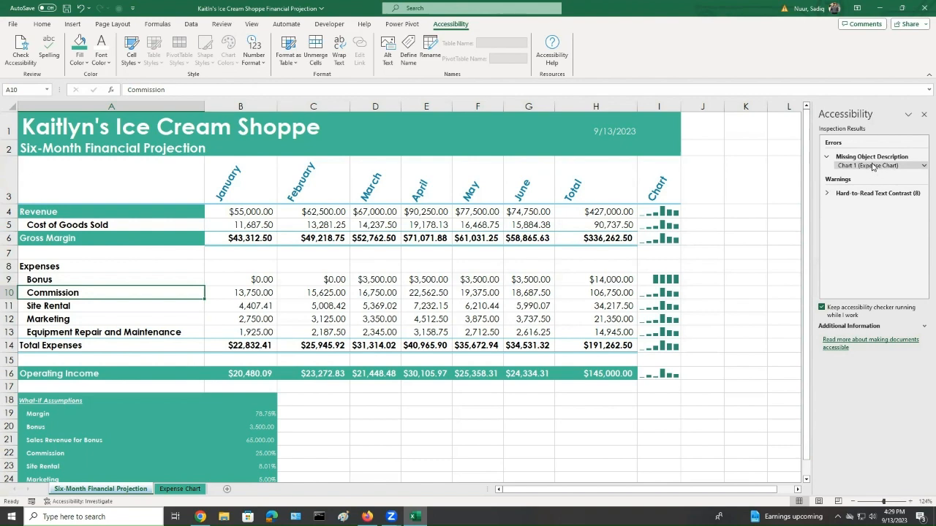
{"action": "left_click", "coordinate": [871, 166]}
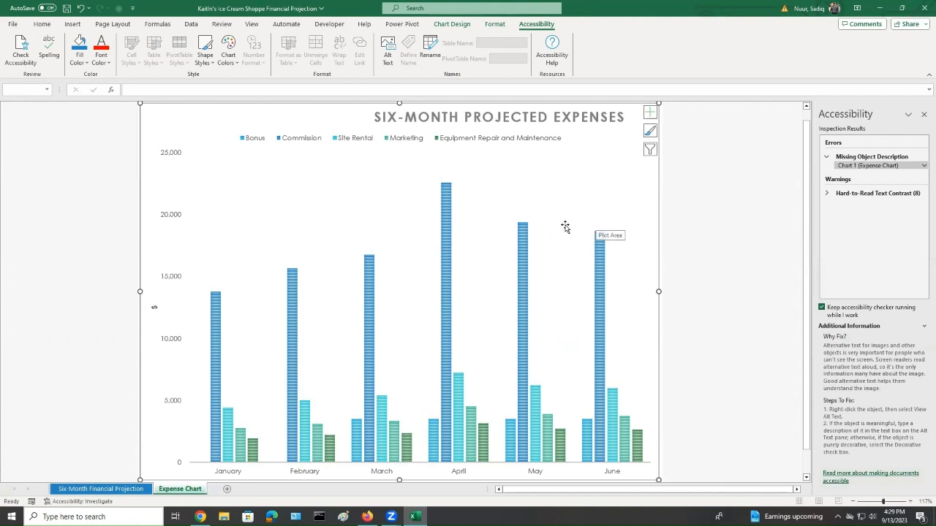
{"action": "right_click", "coordinate": [567, 226]}
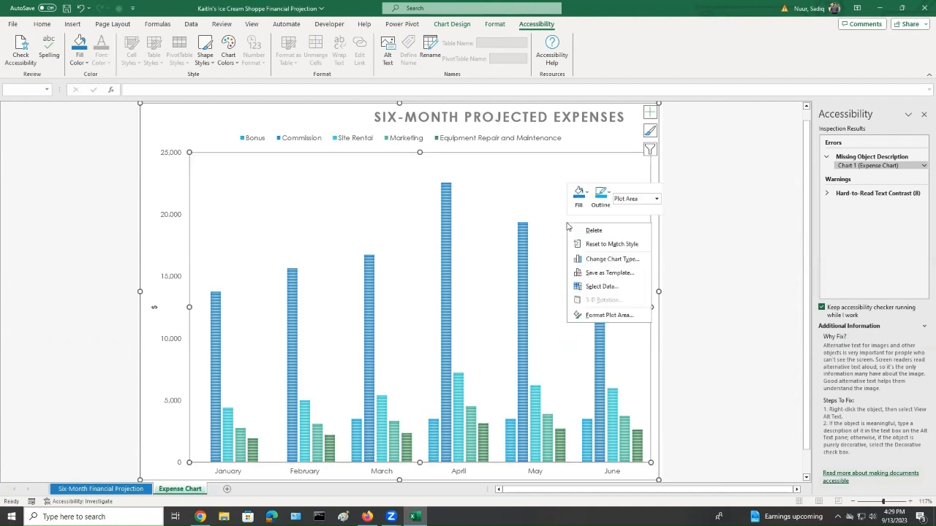
{"action": "right_click", "coordinate": [523, 238]}
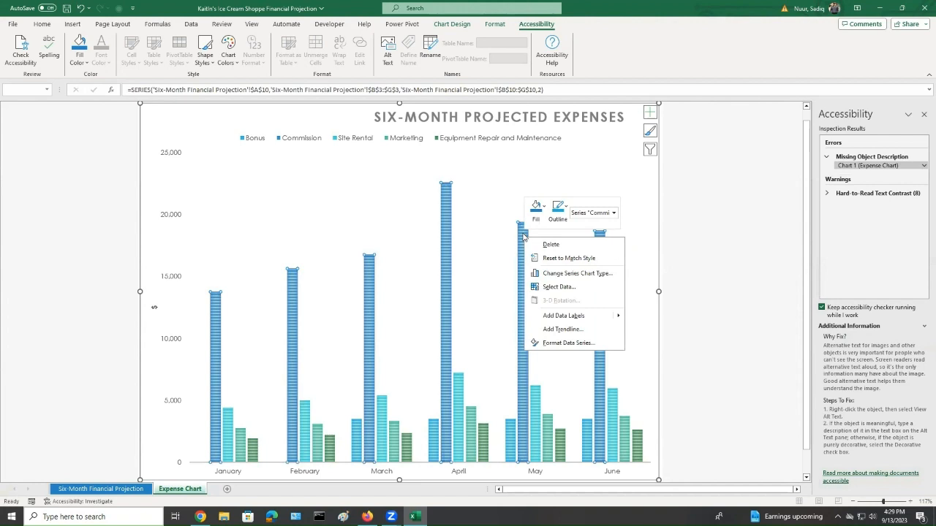
{"action": "right_click", "coordinate": [633, 163]}
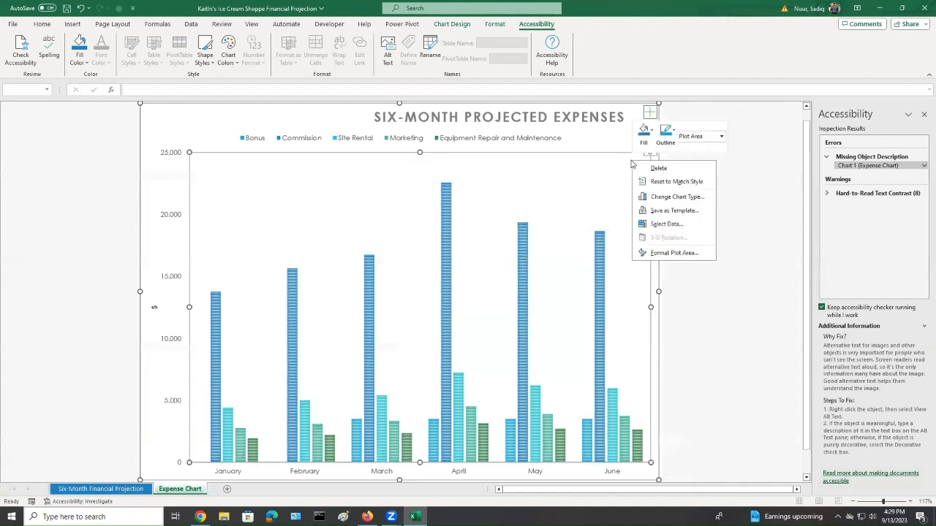
{"action": "left_click", "coordinate": [654, 270]}
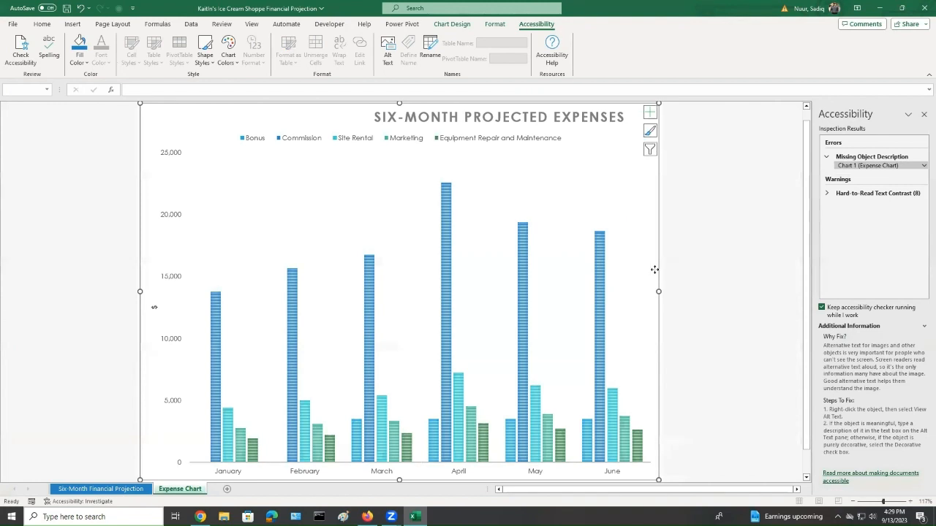
Give the expense chart the alt text "Six-Month Projected Expenses" and close the side panes
{"action": "right_click", "coordinate": [656, 202]}
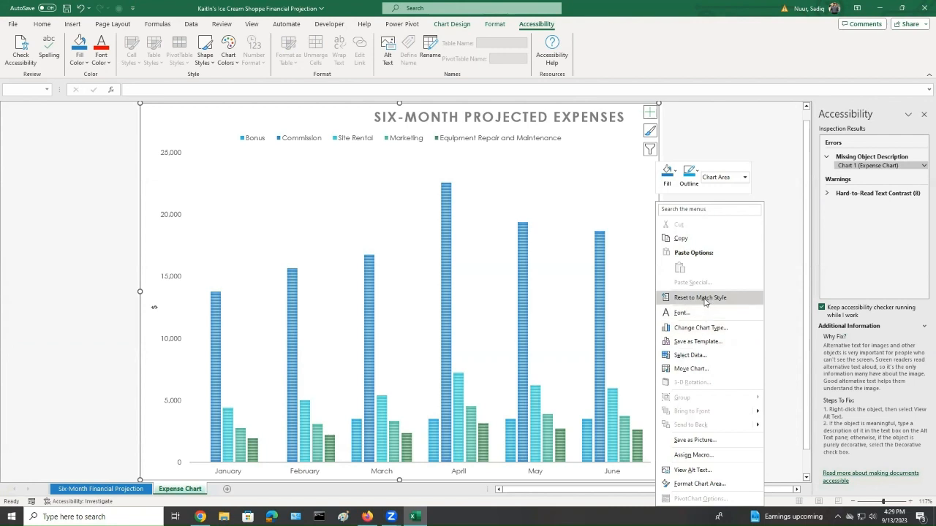
{"action": "left_click", "coordinate": [691, 472]}
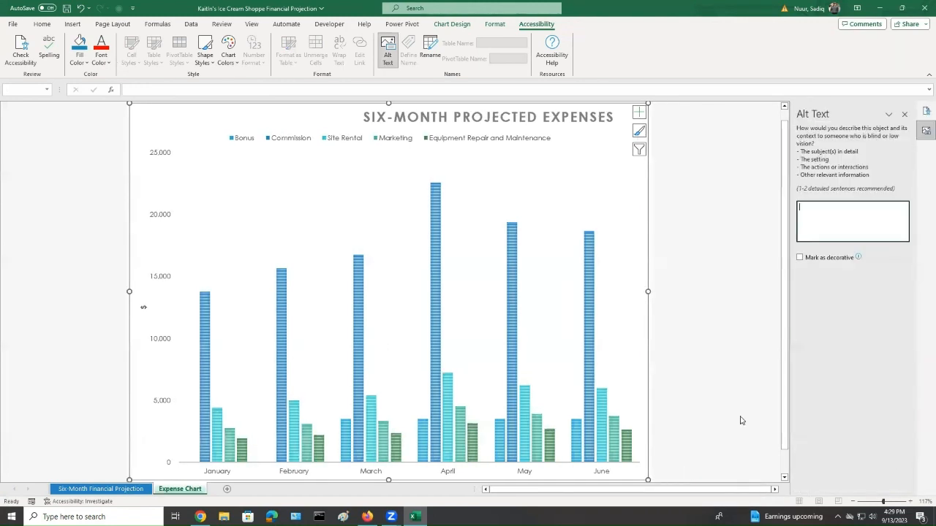
{"action": "left_click", "coordinate": [824, 214]}
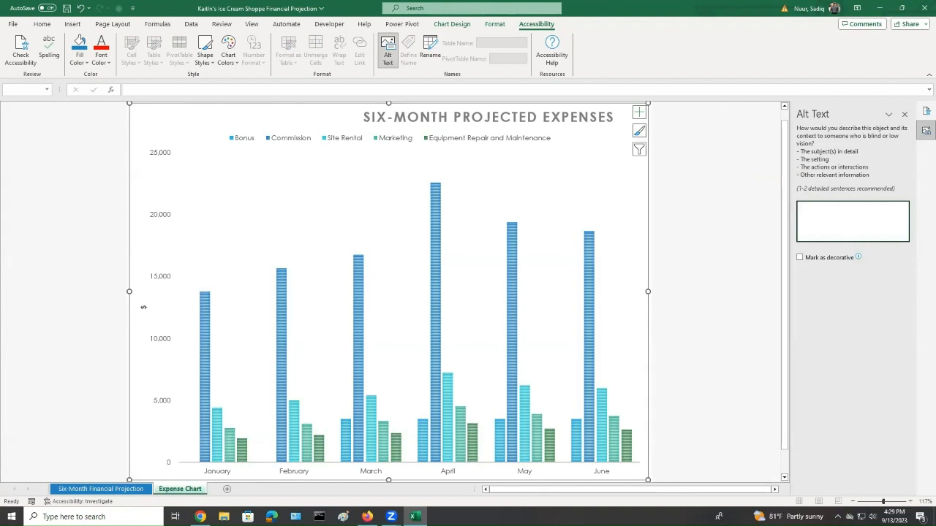
{"action": "type", "text": "Six-Month"}
{"action": "type", "text": "Projected Expenses"}
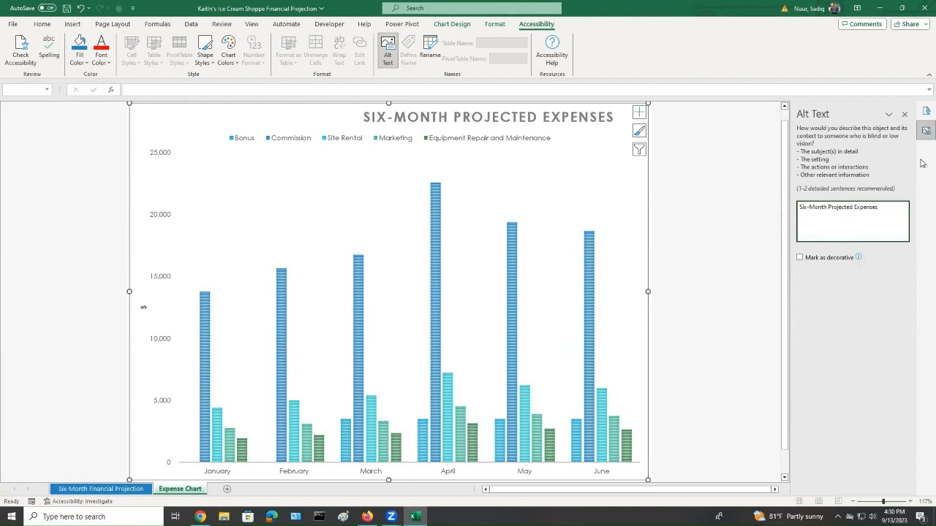
{"action": "left_click", "coordinate": [904, 114]}
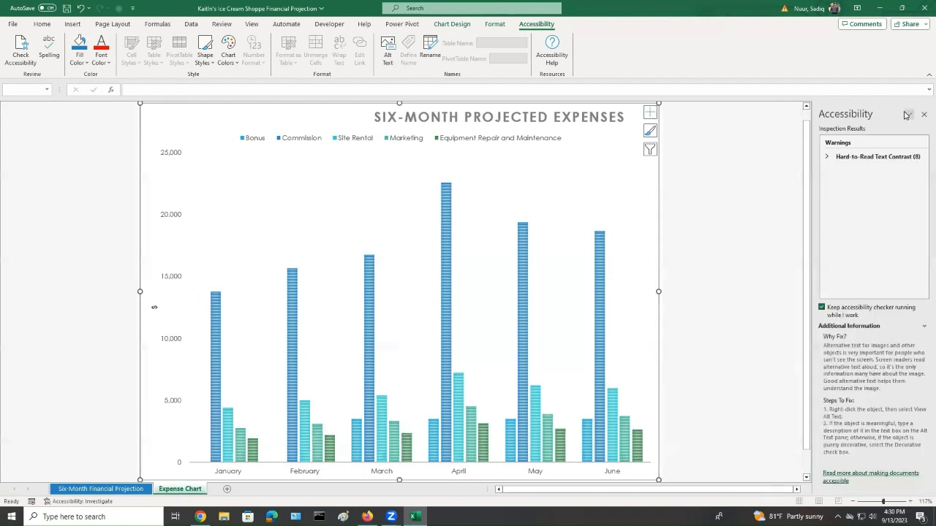
{"action": "left_click", "coordinate": [924, 114]}
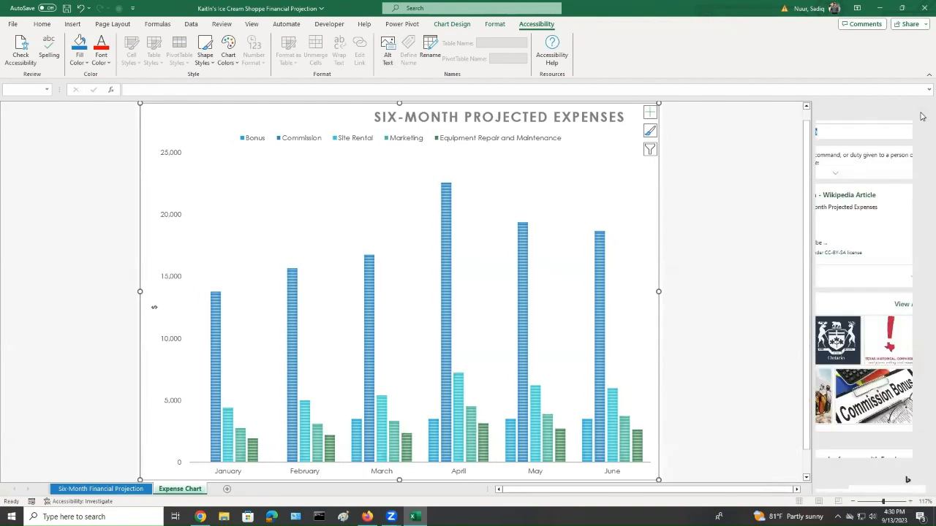
Rerun the accessibility check on the workbook from the file information page
{"action": "left_click", "coordinate": [13, 25]}
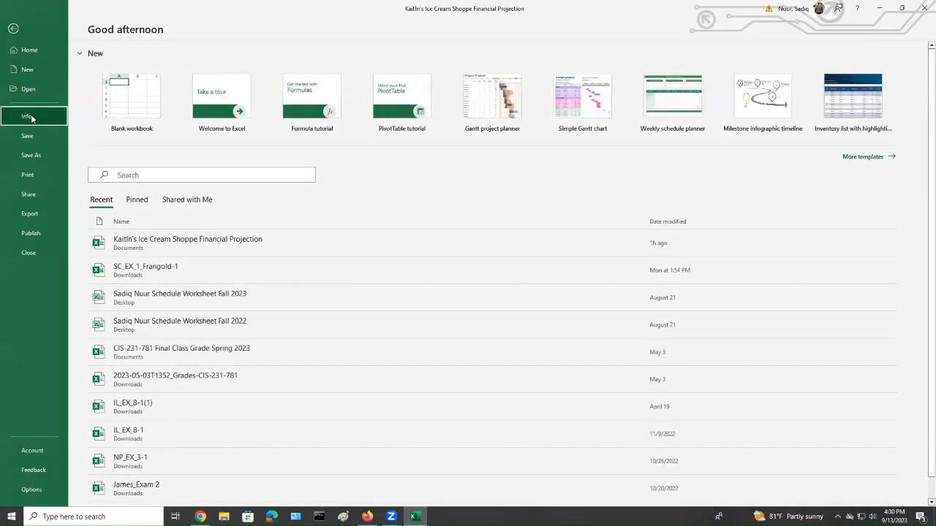
{"action": "left_click", "coordinate": [31, 118]}
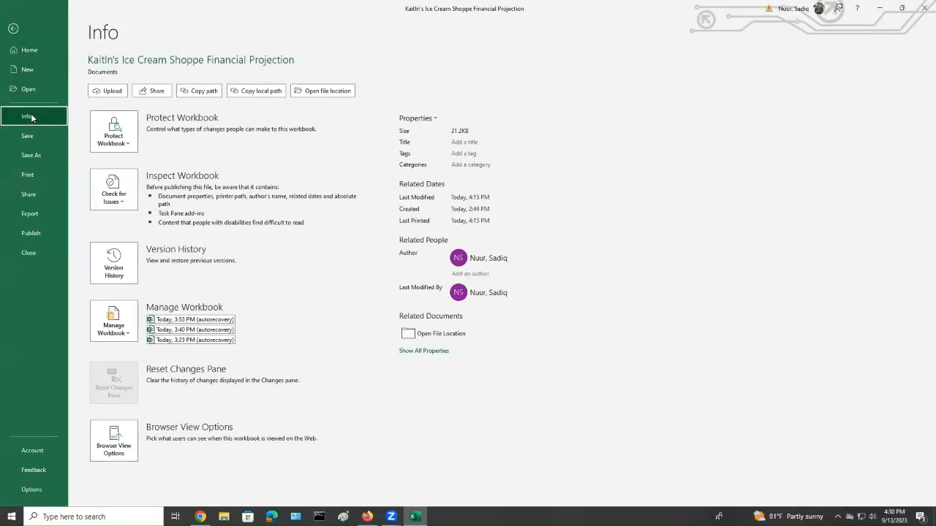
{"action": "left_click", "coordinate": [125, 206]}
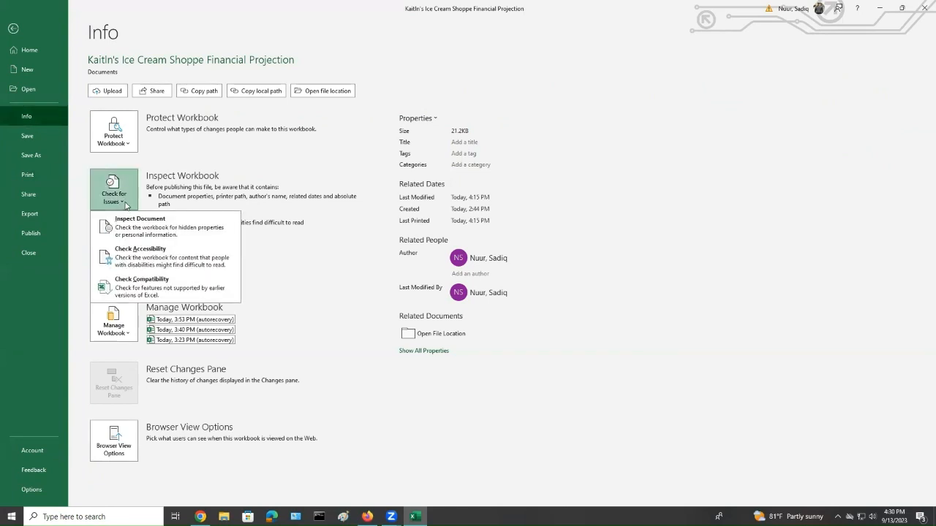
{"action": "left_click", "coordinate": [156, 257]}
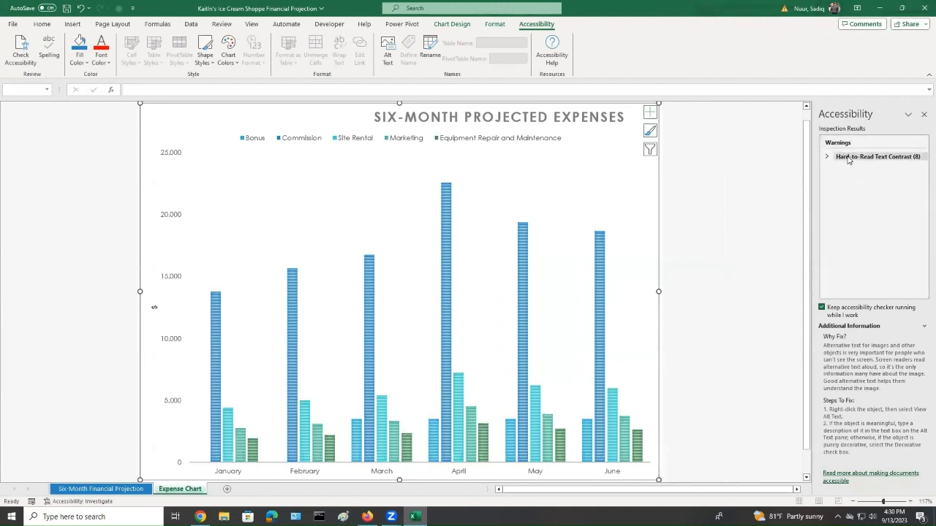
Review the hard-to-read text contrast warnings, jumping to the first flagged range, and close the accessibility pane
{"action": "left_click", "coordinate": [849, 158]}
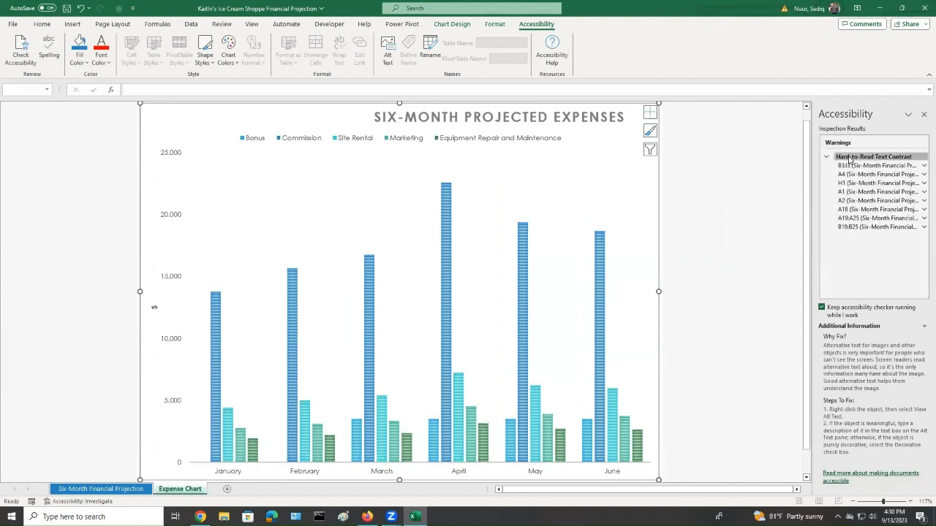
{"action": "left_click", "coordinate": [875, 165]}
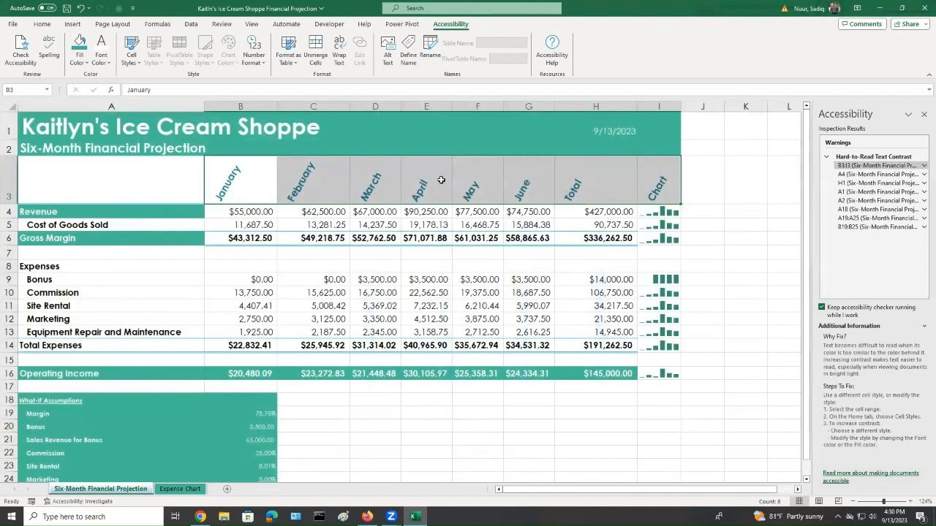
{"action": "left_click", "coordinate": [827, 157]}
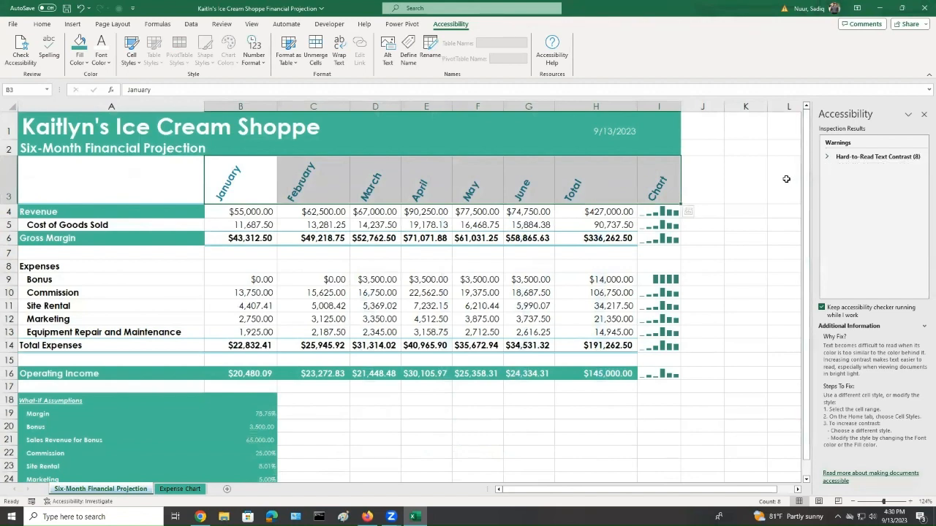
{"action": "left_click", "coordinate": [923, 115]}
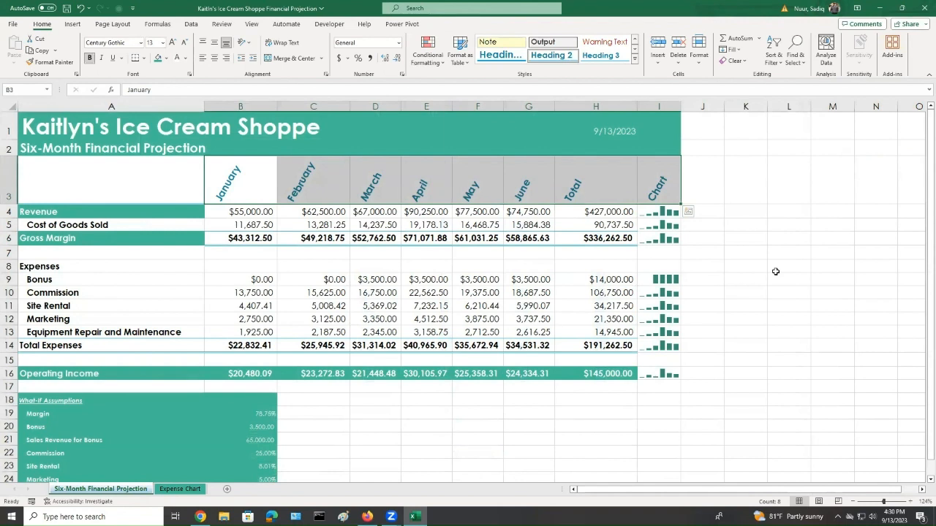